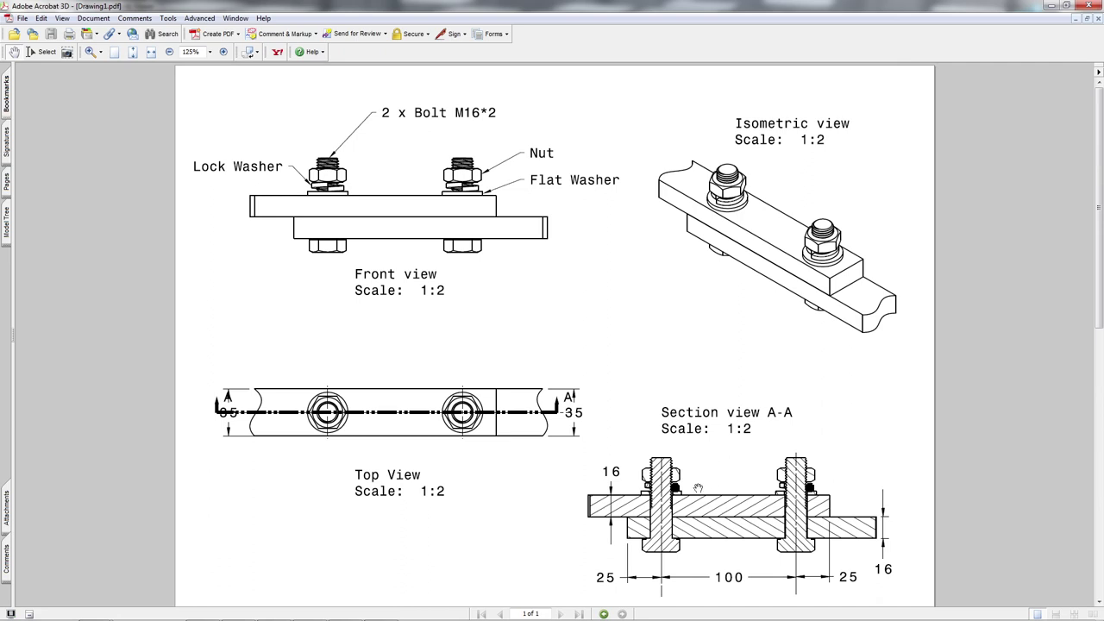
- Review the bolted assembly drawing and the thread profile reference image, and switch to CATIA V5
{"action": "left_click_drag", "start_coordinate": [718, 552], "coordinate": [719, 530]}
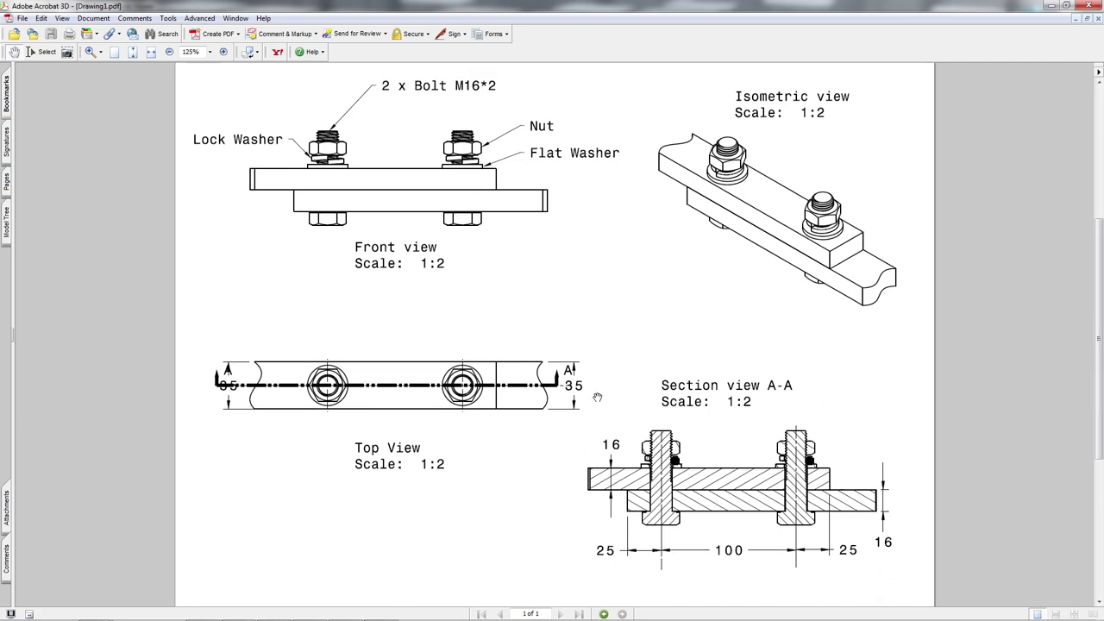
{"action": "left_click", "coordinate": [1050, 6]}
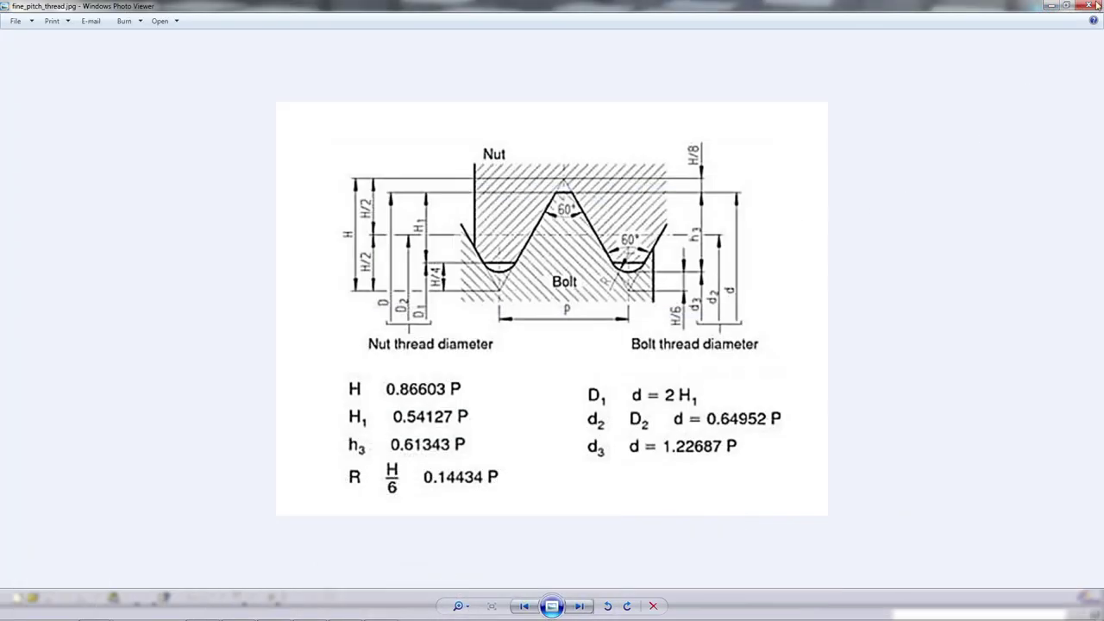
{"action": "left_click", "coordinate": [1049, 6]}
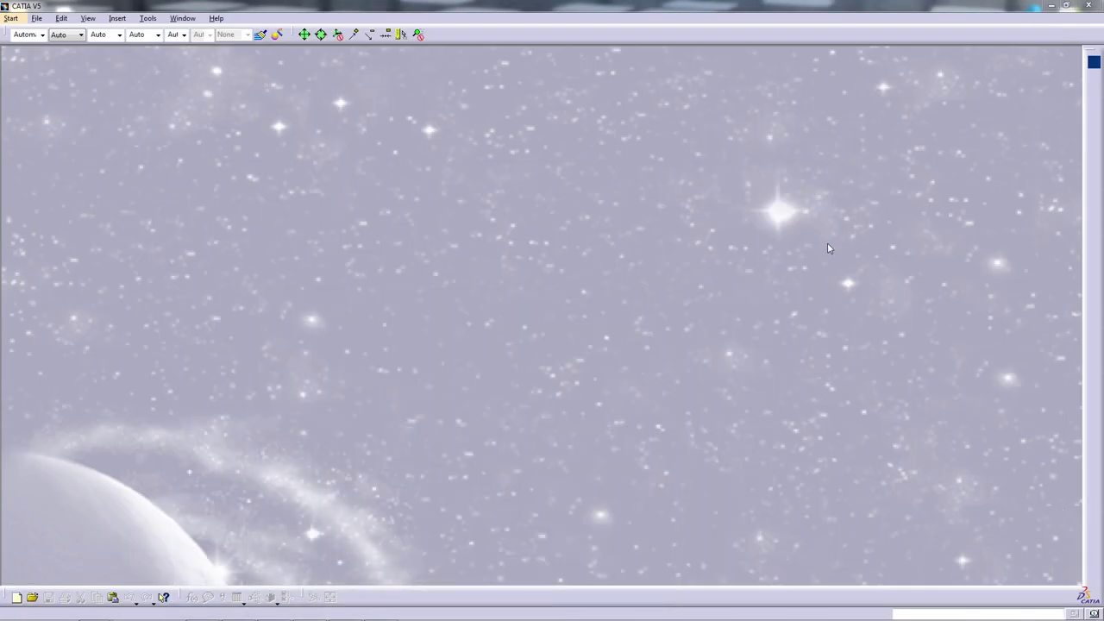
{"action": "left_click", "coordinate": [1093, 63]}
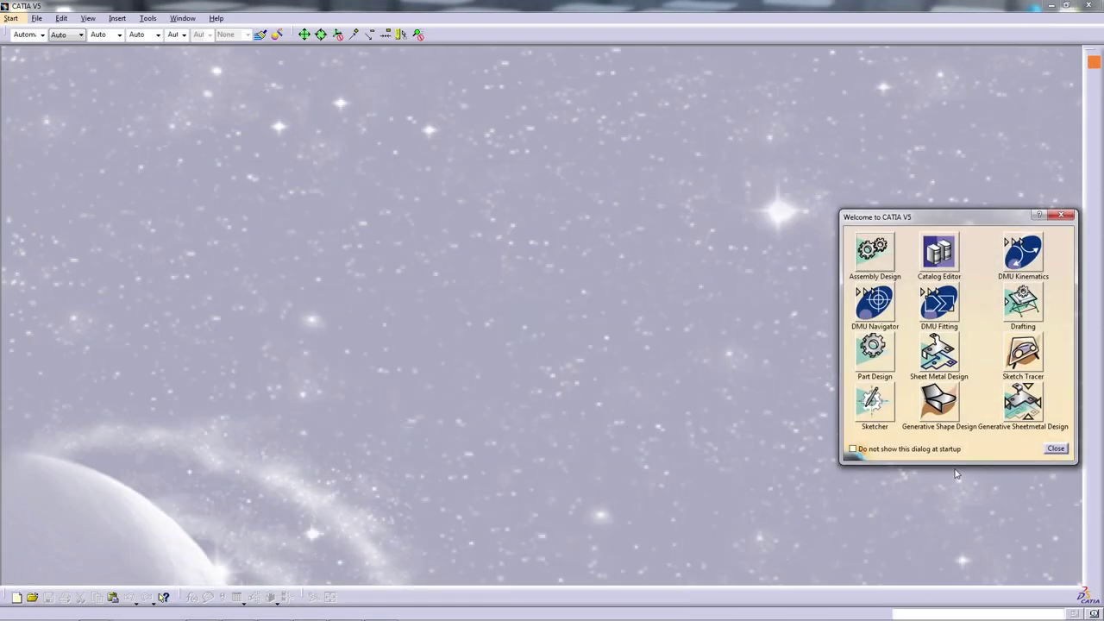
{"action": "left_click", "coordinate": [885, 363]}
{"action": "left_click", "coordinate": [1045, 565]}
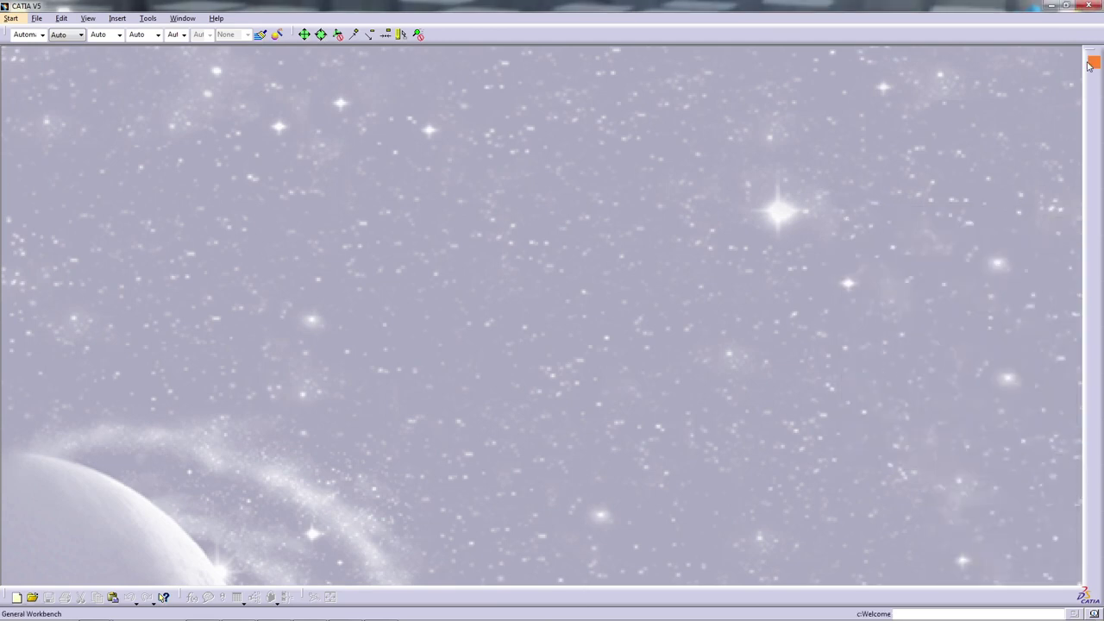
- Create a new Assembly Design product with the part number "Bolt - Nut - Washer Assembly"
{"action": "left_click", "coordinate": [1090, 66]}
{"action": "left_click", "coordinate": [878, 254]}
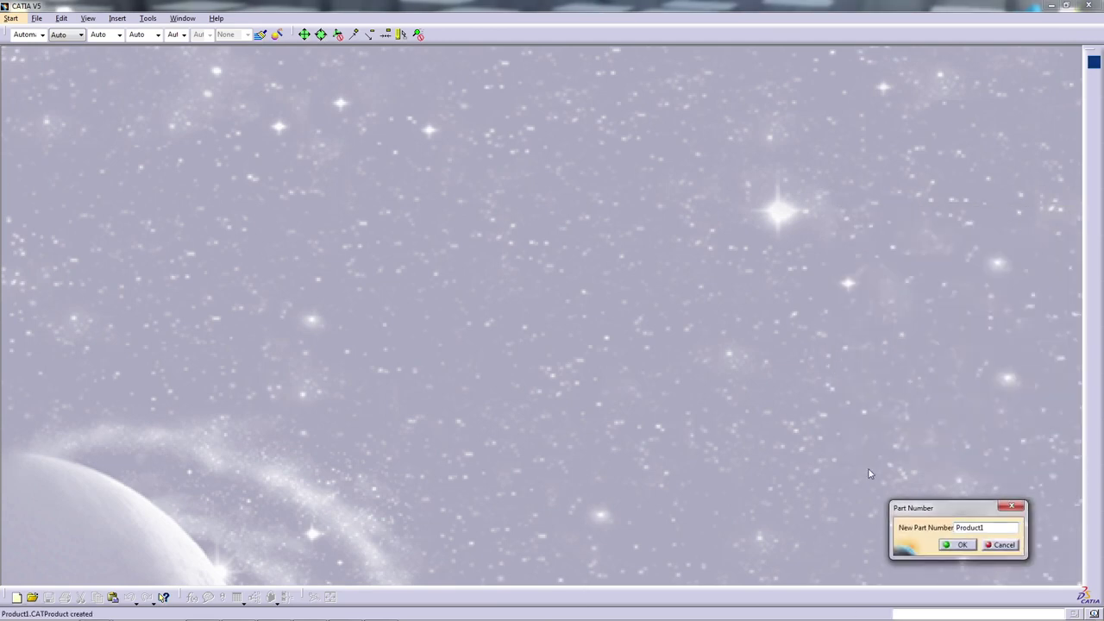
{"action": "type", "text": "Bol"}
{"action": "type", "text": "t - Nut - "}
{"action": "type", "text": "Was"}
{"action": "type", "text": "her Assembly"}
{"action": "key", "text": "Return"}
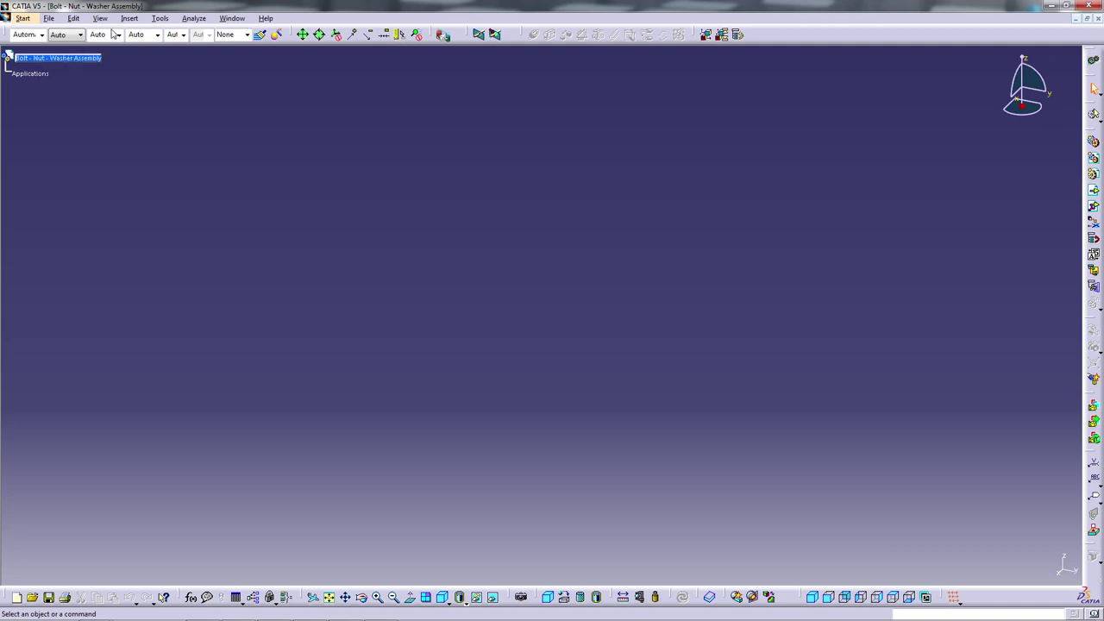
- Insert a new part with the part number "Bolt" under the root assembly product
{"action": "left_click", "coordinate": [128, 18]}
{"action": "left_click", "coordinate": [147, 208]}
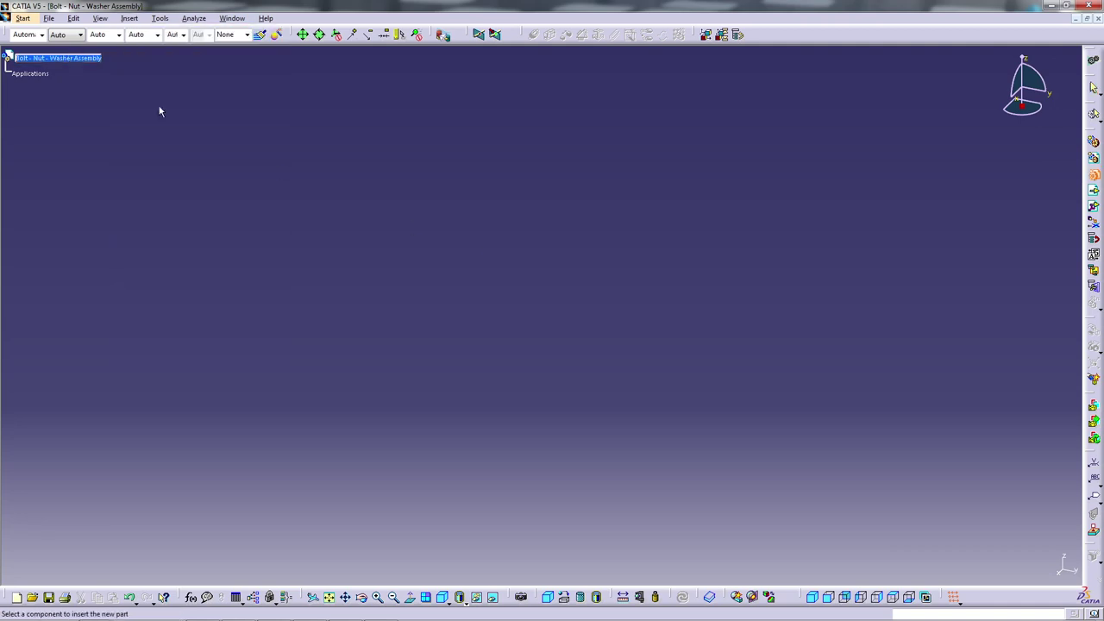
{"action": "left_click", "coordinate": [77, 58]}
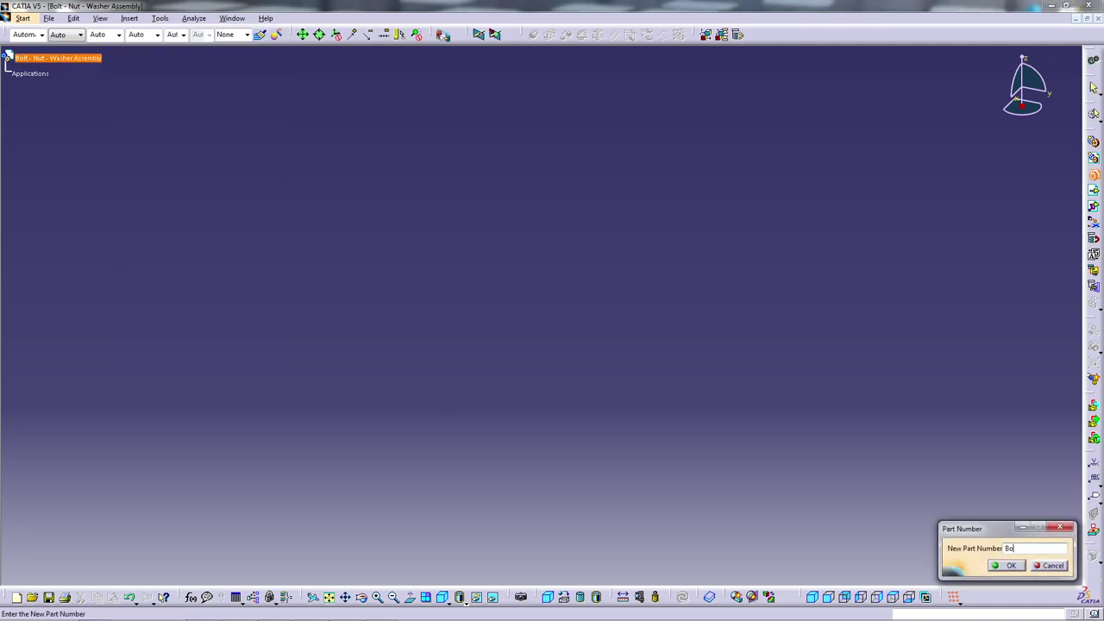
{"action": "key", "text": "Return"}
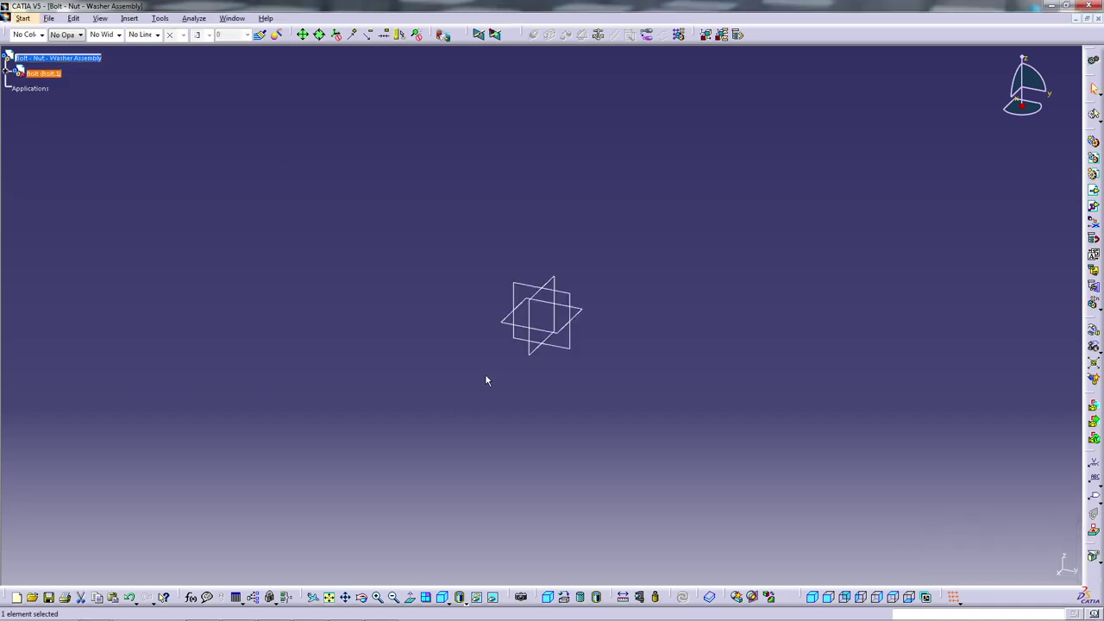
- Activate the Bolt part for editing and start a positioned sketch on its xy plane with the axes swapped
{"action": "left_click", "coordinate": [583, 319]}
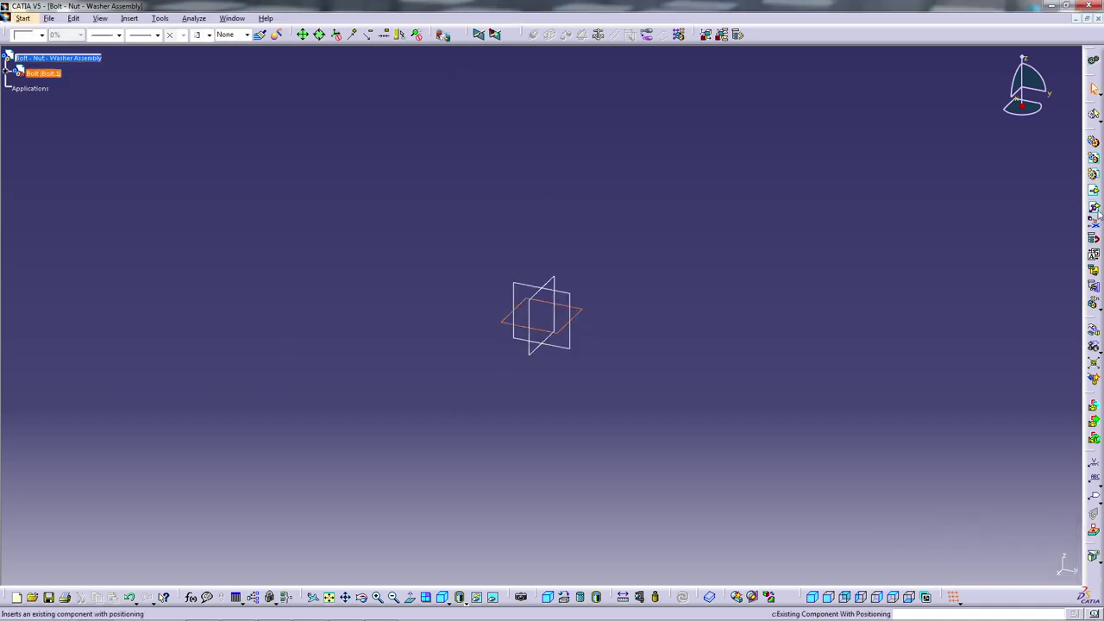
{"action": "left_click", "coordinate": [7, 74]}
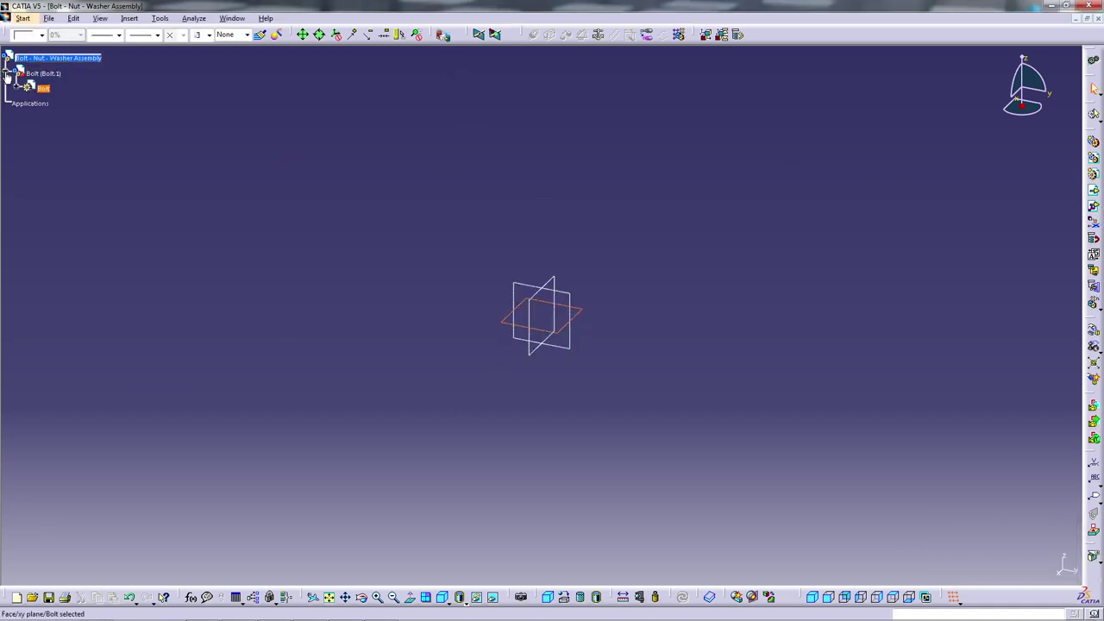
{"action": "double_click", "coordinate": [30, 87]}
{"action": "left_click", "coordinate": [450, 34]}
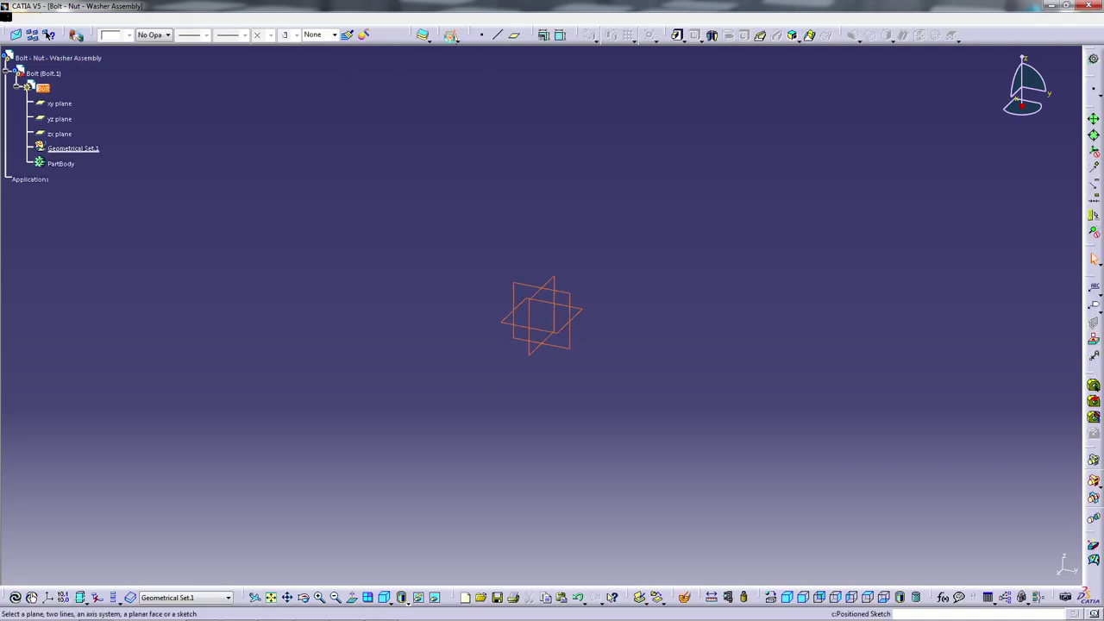
{"action": "left_click", "coordinate": [1075, 331]}
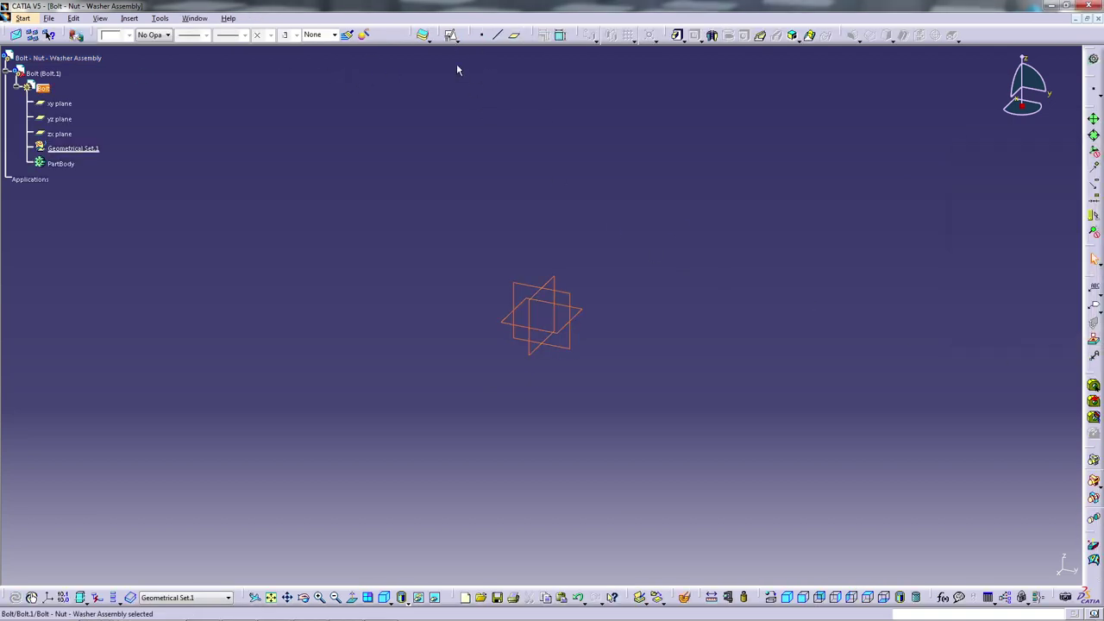
{"action": "left_click", "coordinate": [450, 35]}
{"action": "left_click", "coordinate": [582, 313]}
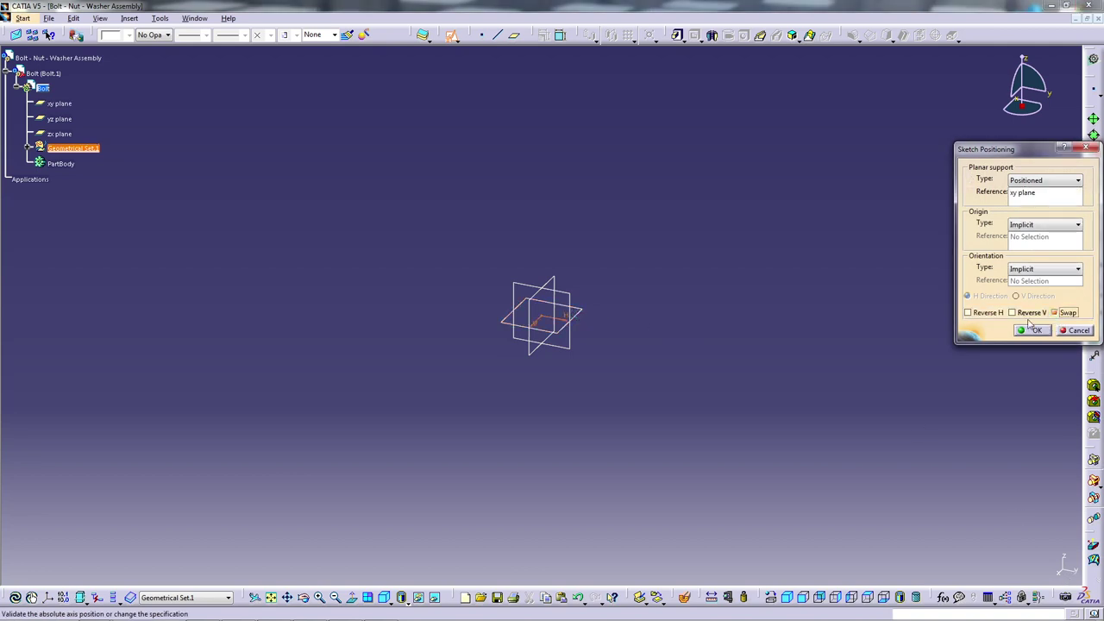
{"action": "left_click", "coordinate": [1034, 330]}
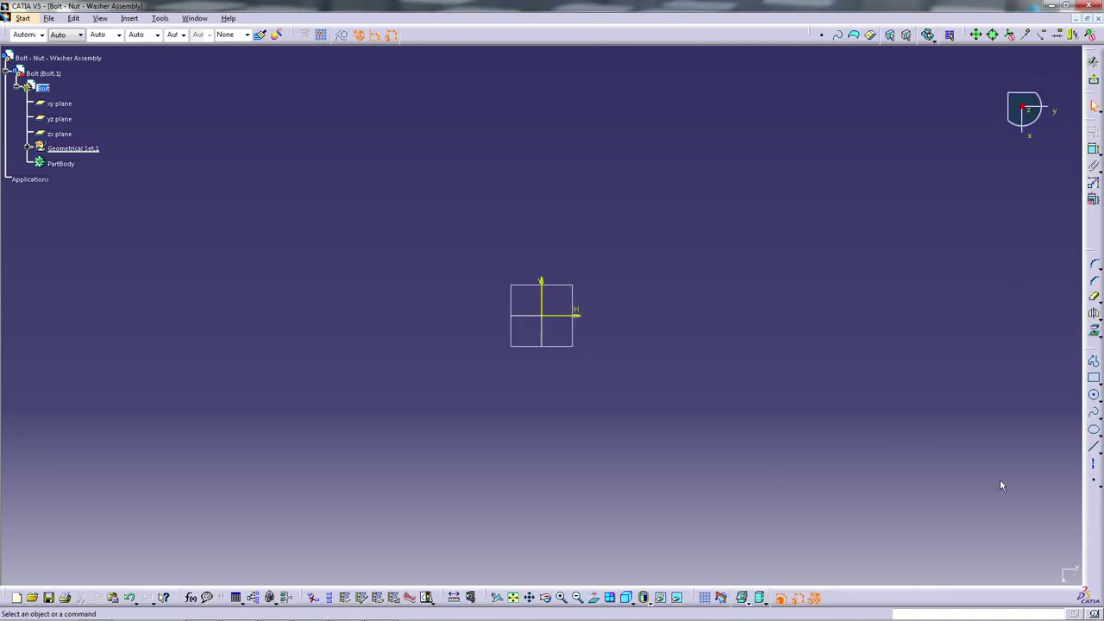
- Sketch a hexagon centred on the origin, set its inscribed circle radius to 12 mm and exit the sketch
{"action": "left_click", "coordinate": [1099, 383]}
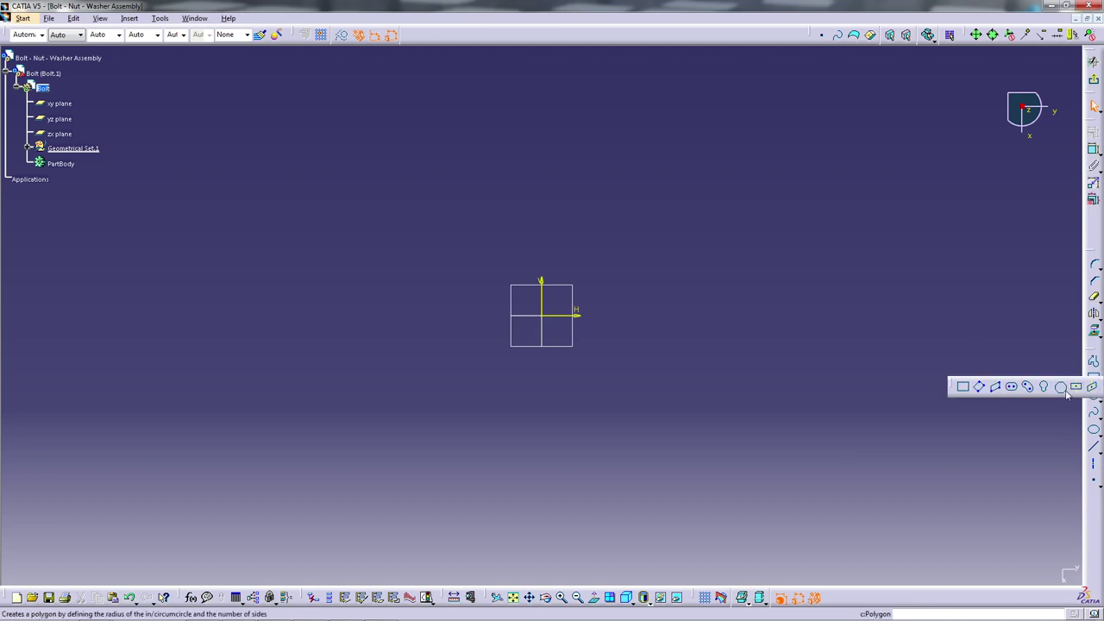
{"action": "left_click", "coordinate": [544, 315]}
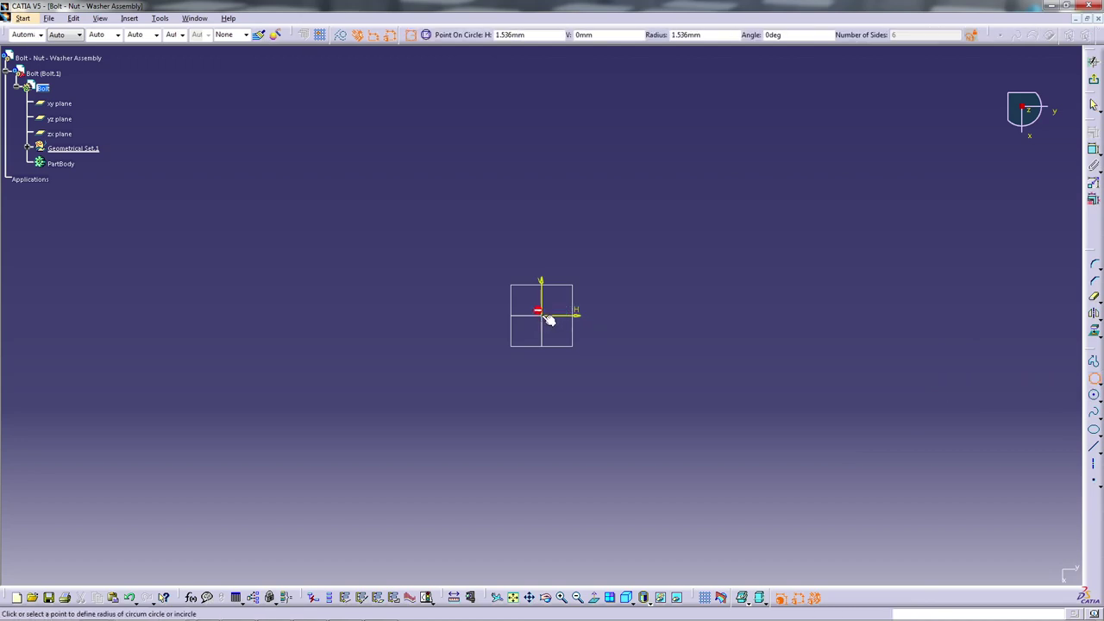
{"action": "left_click", "coordinate": [612, 316]}
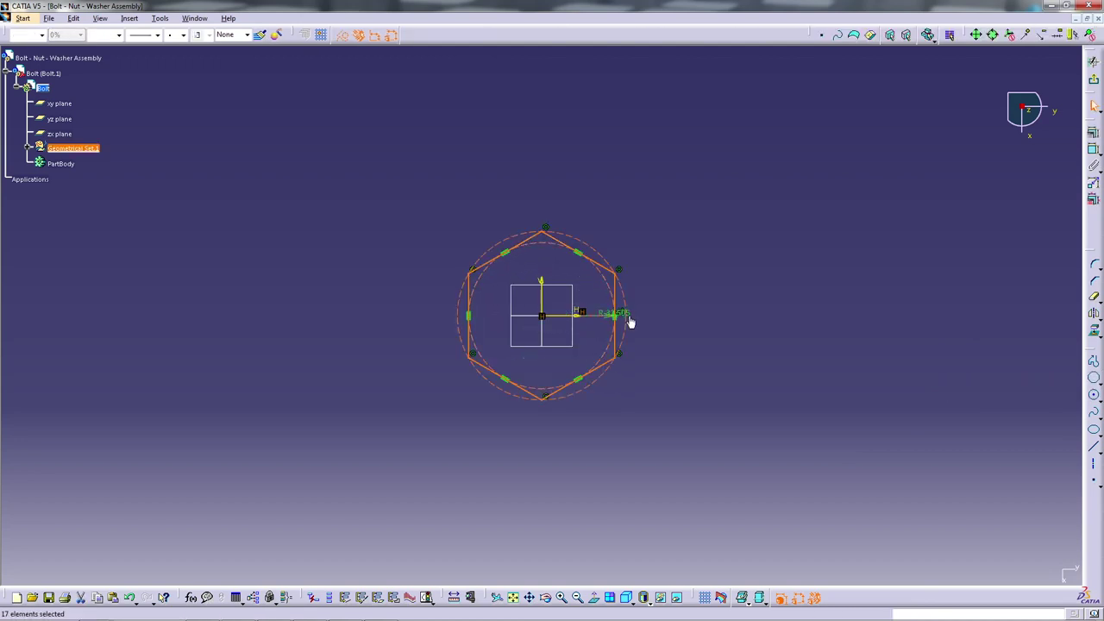
{"action": "left_click_drag", "start_coordinate": [607, 318], "coordinate": [678, 320]}
{"action": "double_click", "coordinate": [681, 327]}
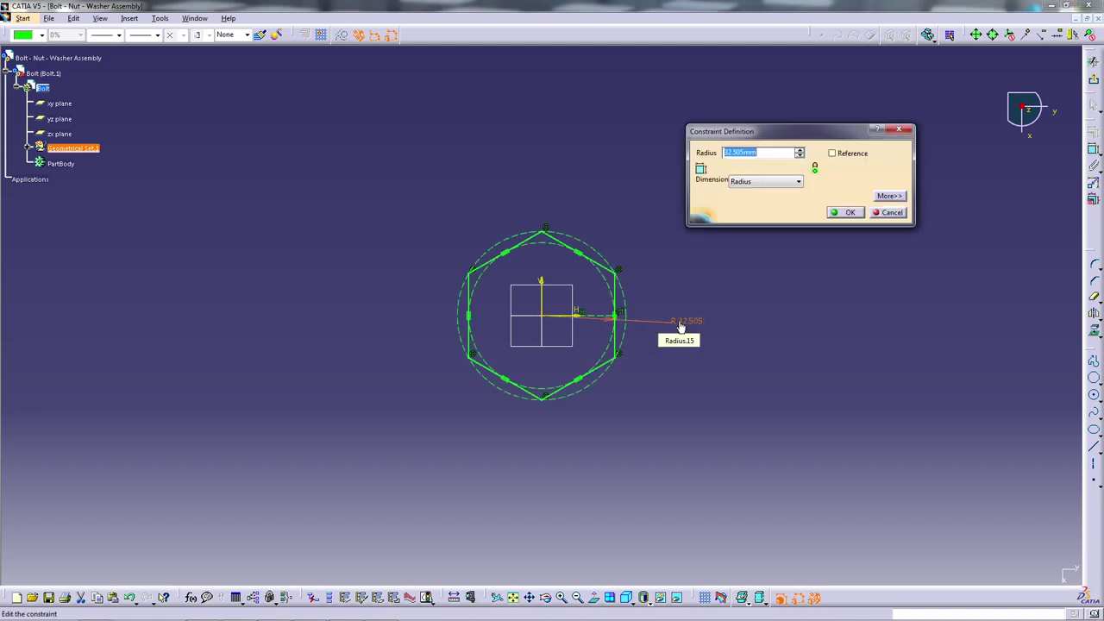
{"action": "type", "text": "12mm"}
{"action": "key", "text": "Return"}
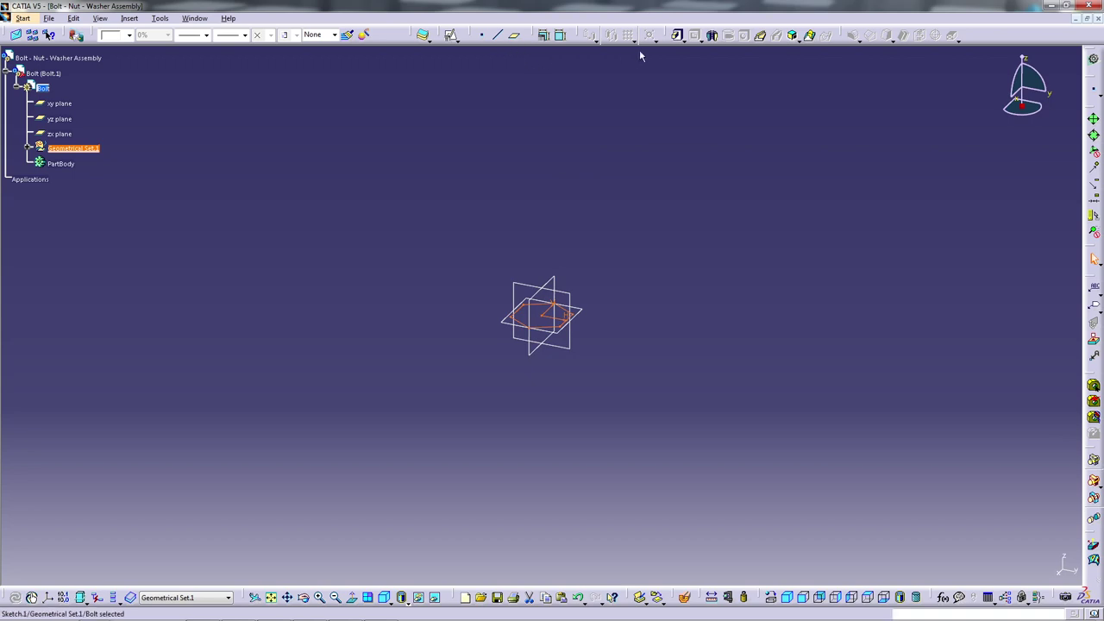
- Pad the hexagon sketch to a length of 10.75 mm to form the bolt head
{"action": "left_click", "coordinate": [678, 36]}
{"action": "left_click", "coordinate": [662, 343]}
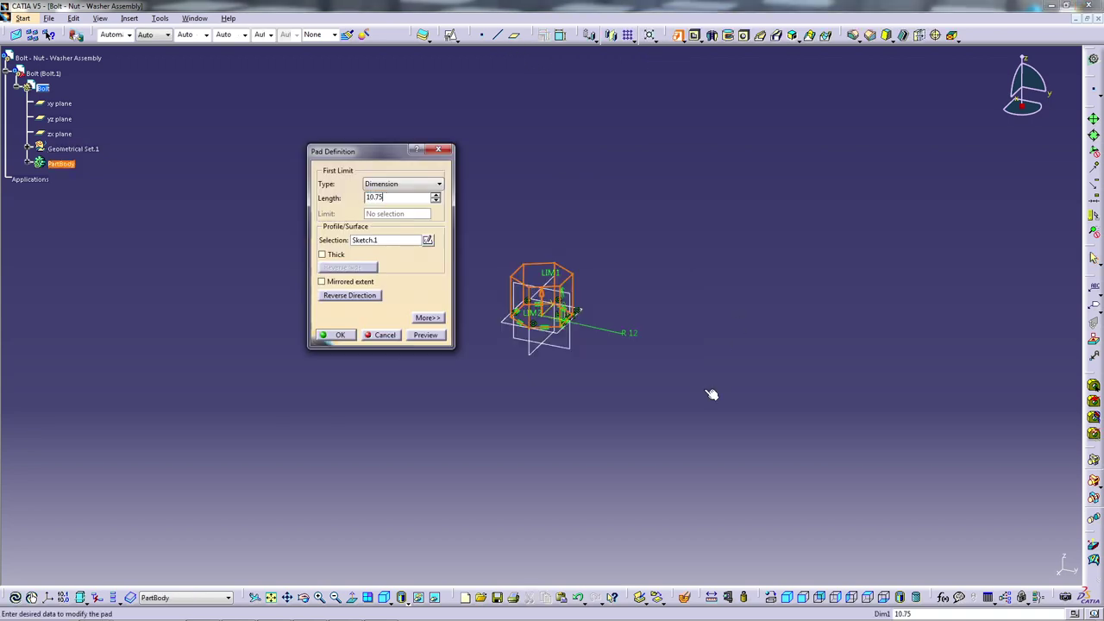
{"action": "type", "text": "10.75"}
{"action": "key", "text": "Return"}
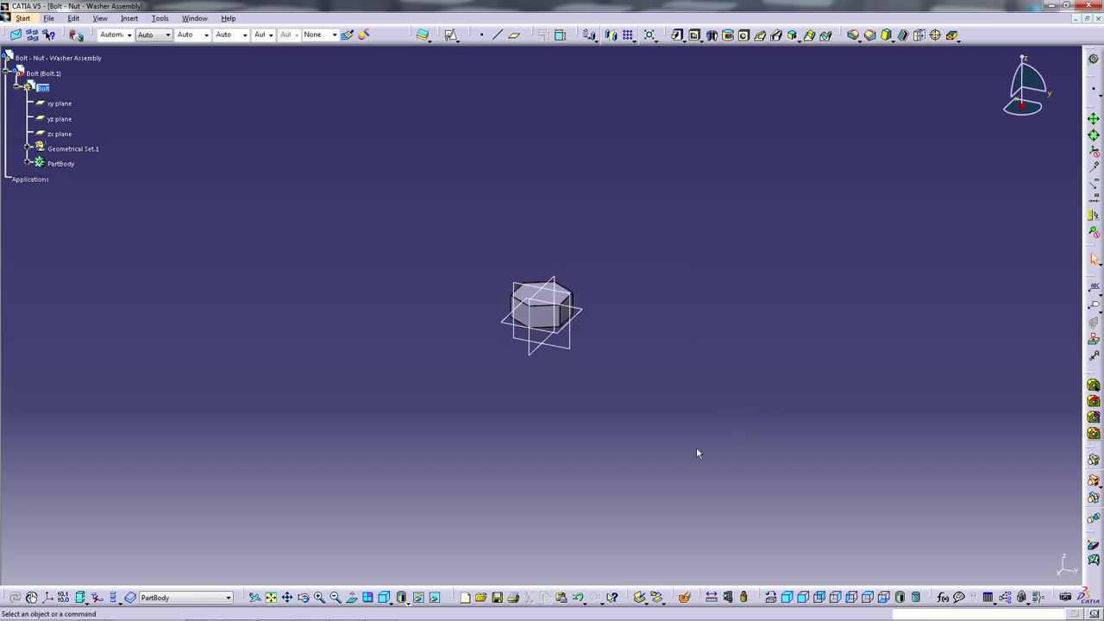
- Start a positioned sketch on the top face of the bolt head with V reversed and the axes swapped
{"action": "middle_click_drag", "start_coordinate": [698, 453], "coordinate": [532, 272]}
{"action": "left_click", "coordinate": [532, 270]}
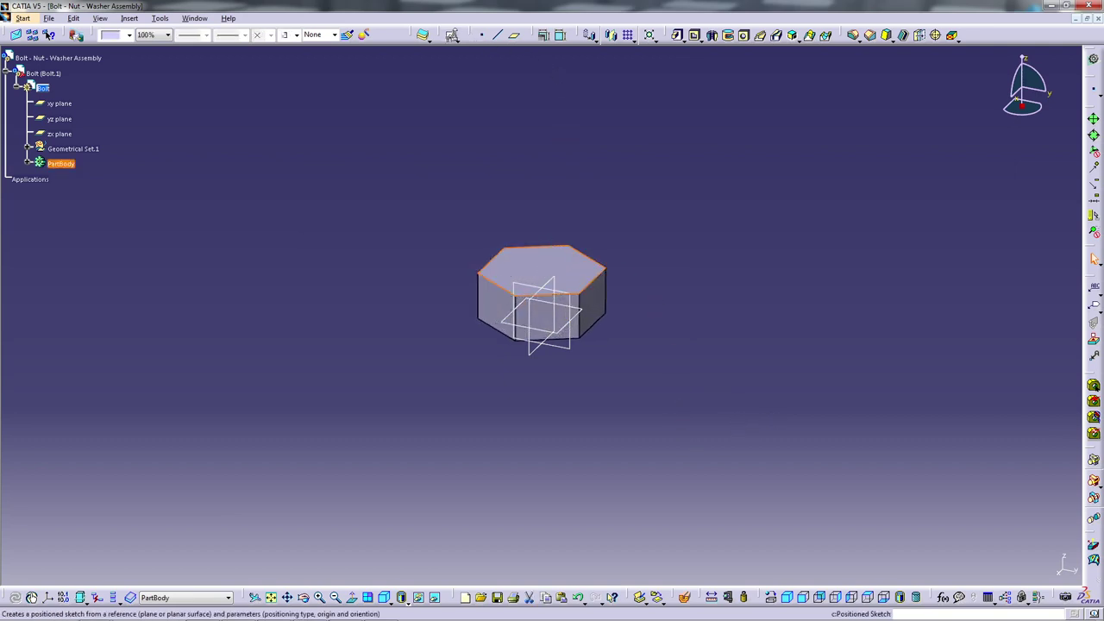
{"action": "left_click", "coordinate": [1094, 258]}
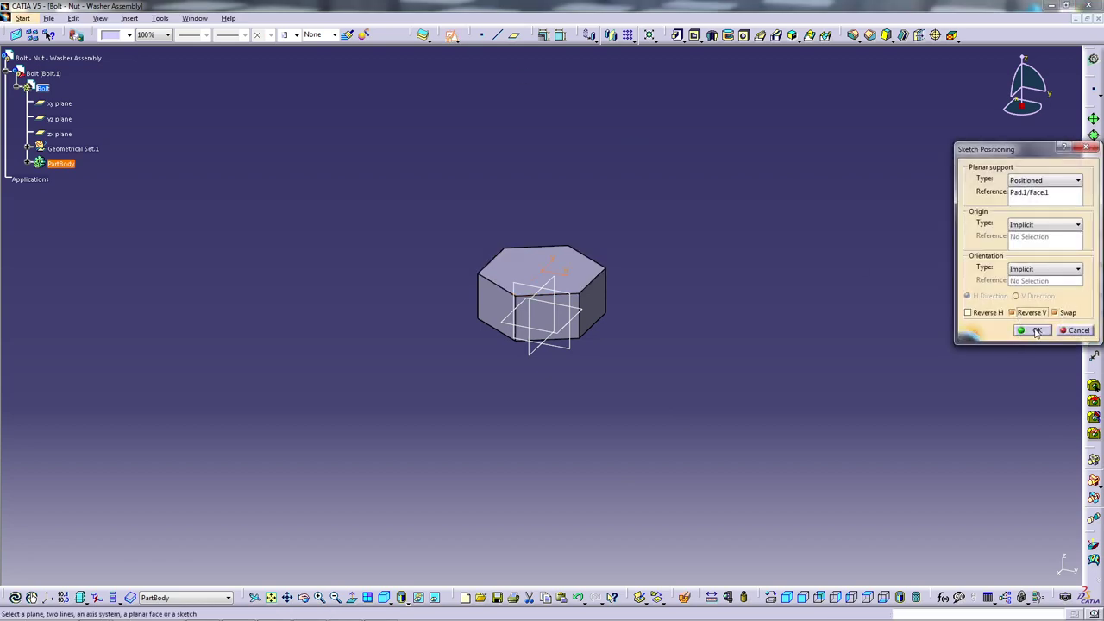
{"action": "left_click", "coordinate": [1037, 331]}
- Sketch a circle centred on the origin, set its radius to 8 mm and exit the sketch
{"action": "left_click", "coordinate": [1094, 395]}
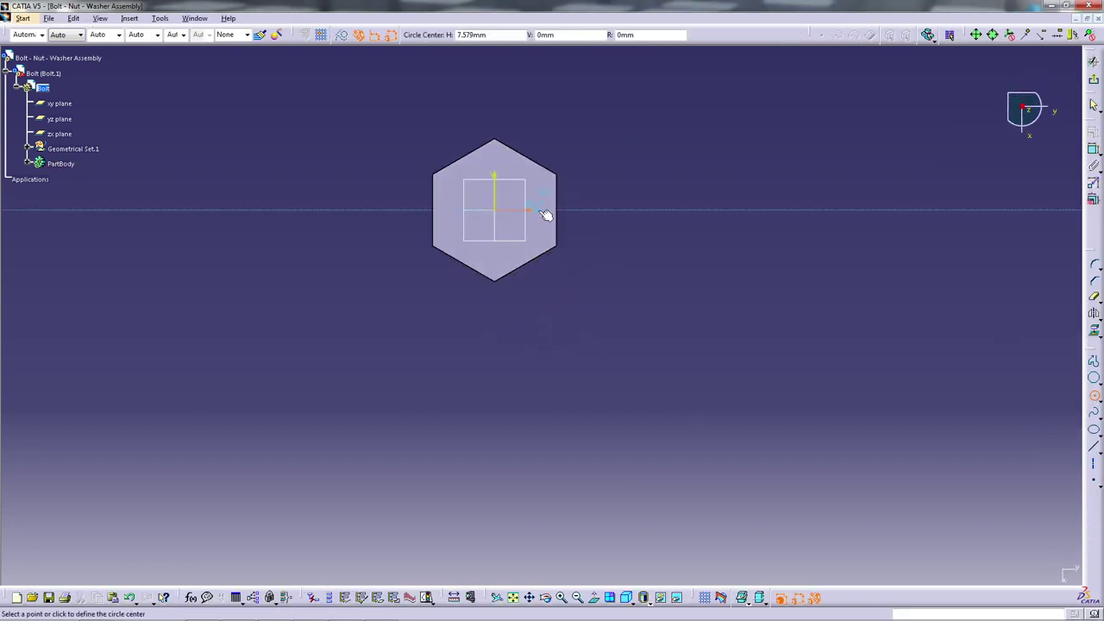
{"action": "left_click", "coordinate": [496, 210]}
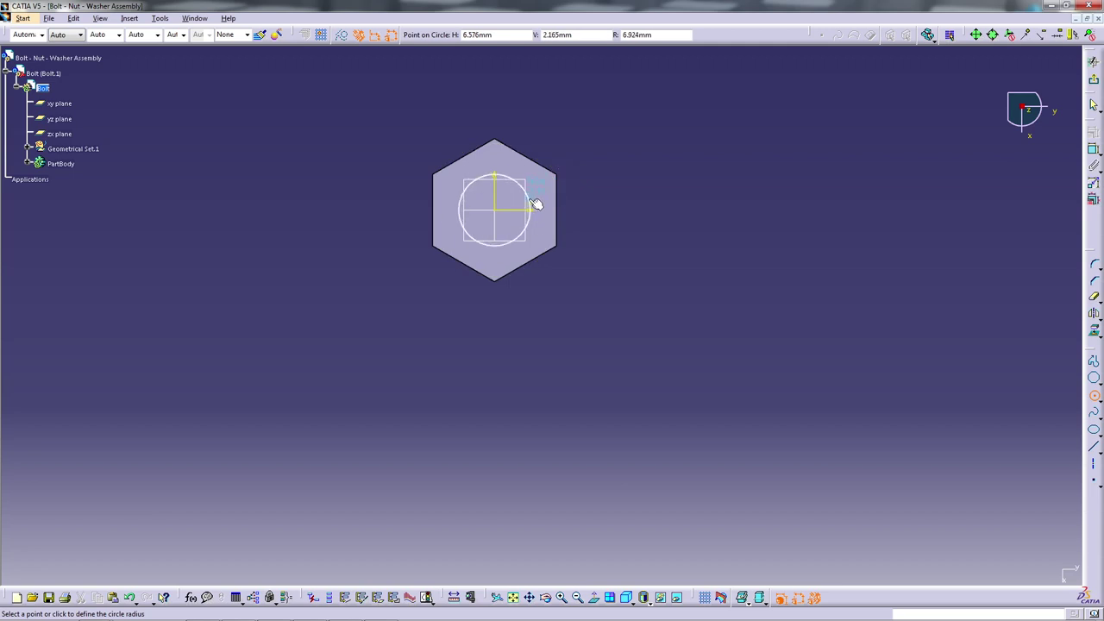
{"action": "left_click", "coordinate": [537, 209]}
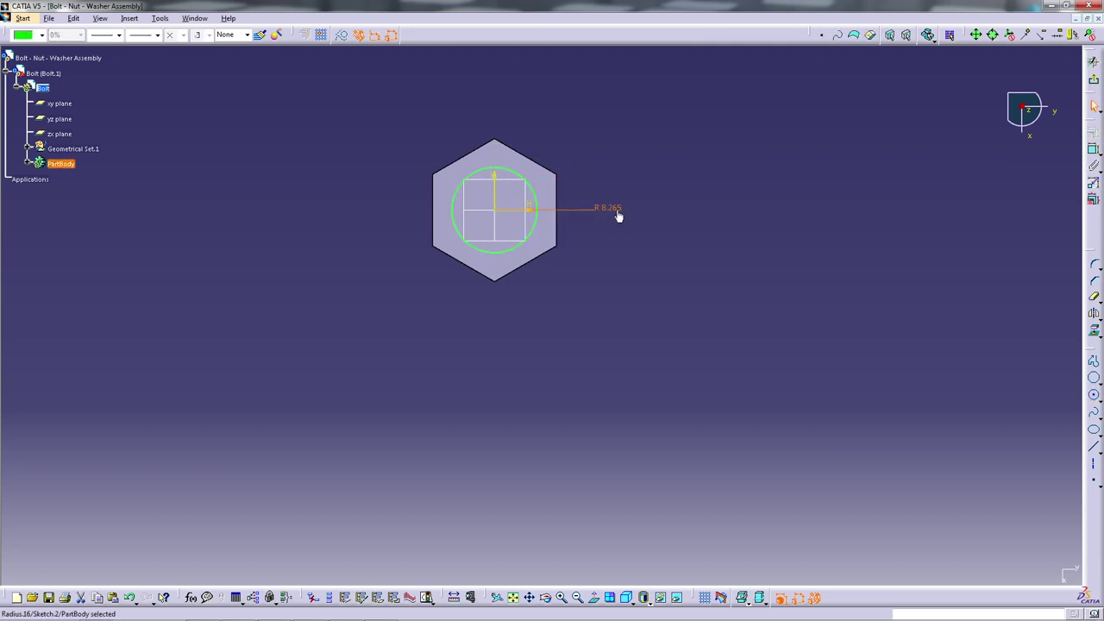
{"action": "double_click", "coordinate": [618, 213]}
{"action": "type", "text": "8"}
{"action": "key", "text": "Return"}
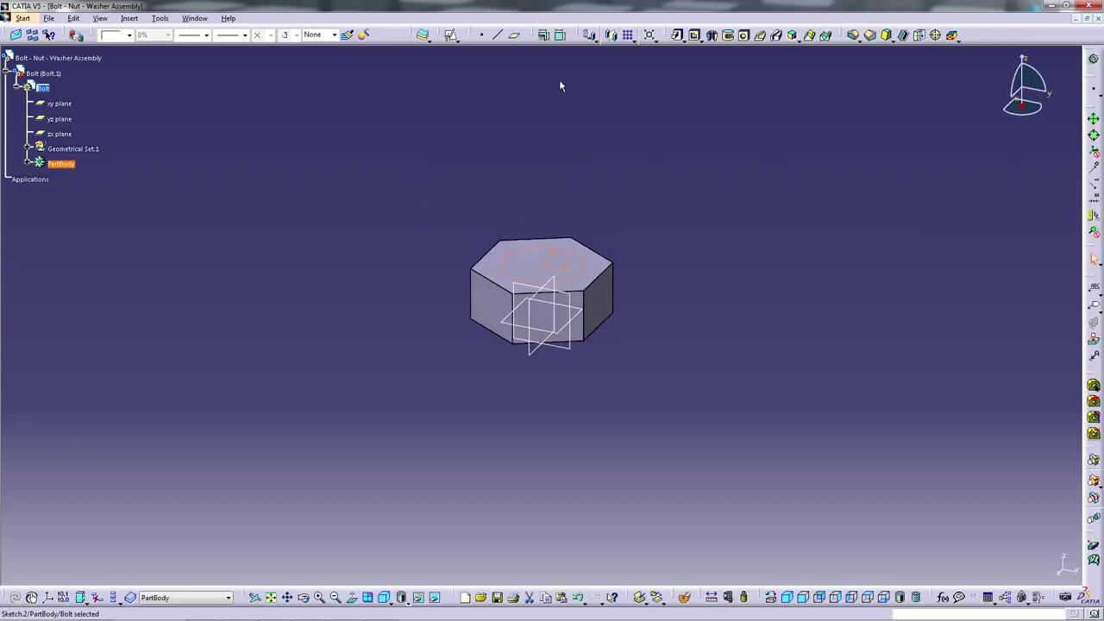
- Pad the circle sketch to a length of 60 mm to form the bolt shank
{"action": "left_click", "coordinate": [679, 35]}
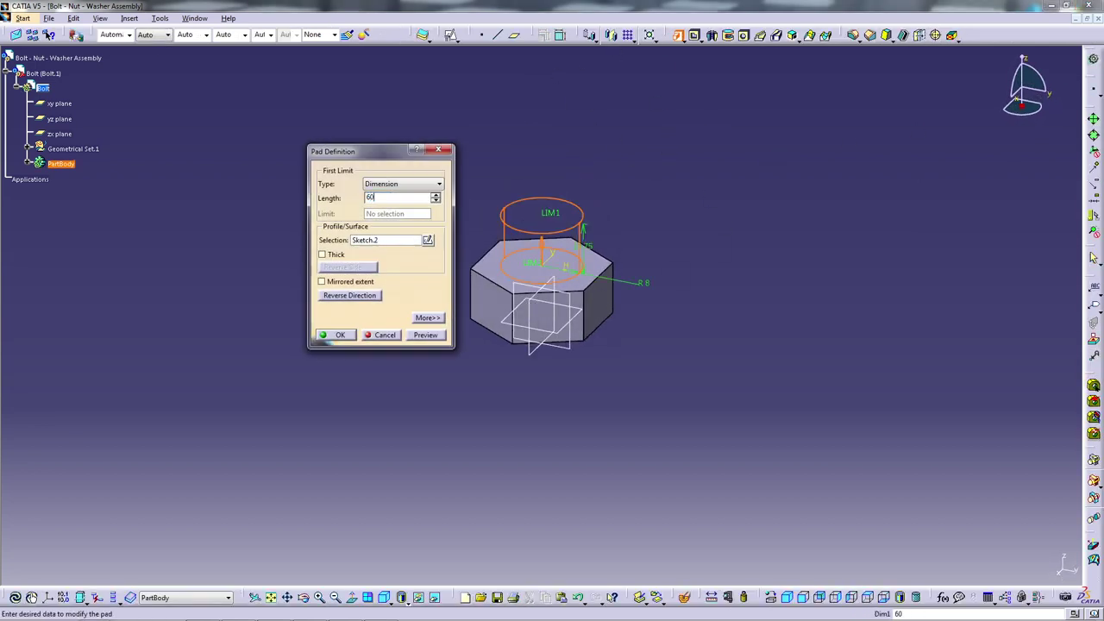
{"action": "key", "text": "Return"}
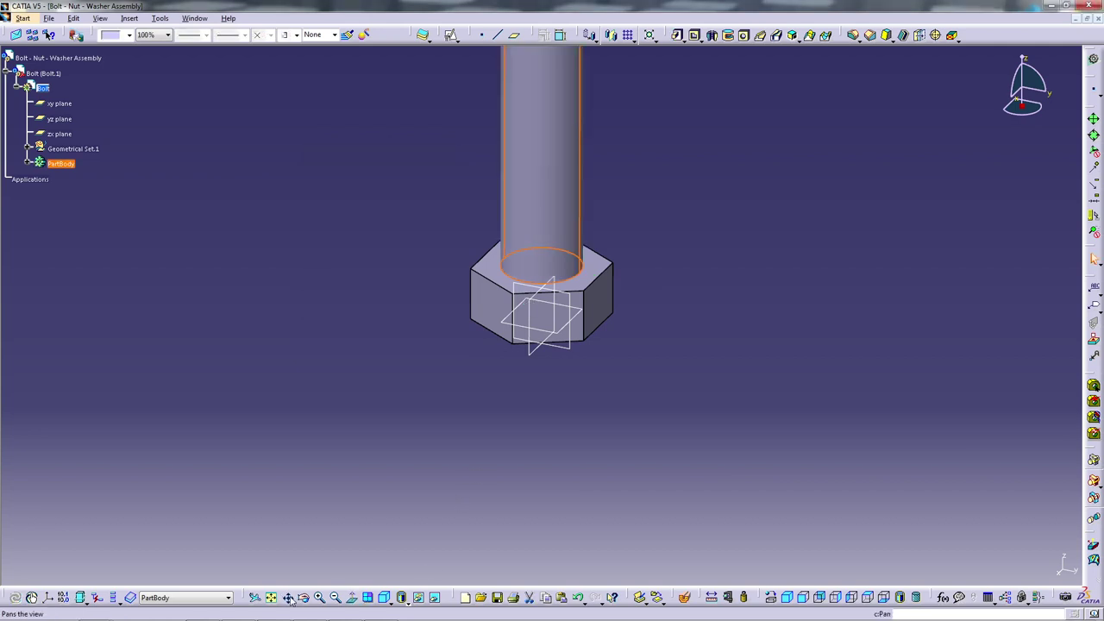
{"action": "middle_click_drag", "start_coordinate": [710, 352], "coordinate": [722, 514]}
{"action": "left_click", "coordinate": [811, 93]}
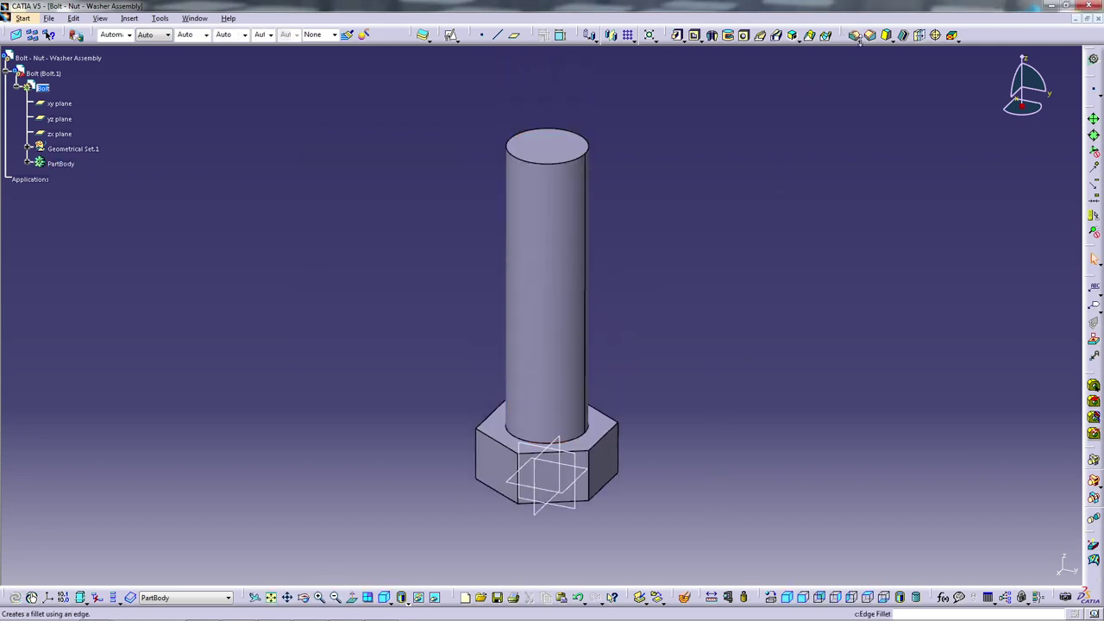
- Chamfer the top circular edge of the bolt shank with a length of 1 mm at 45 degrees
{"action": "left_click", "coordinate": [582, 160]}
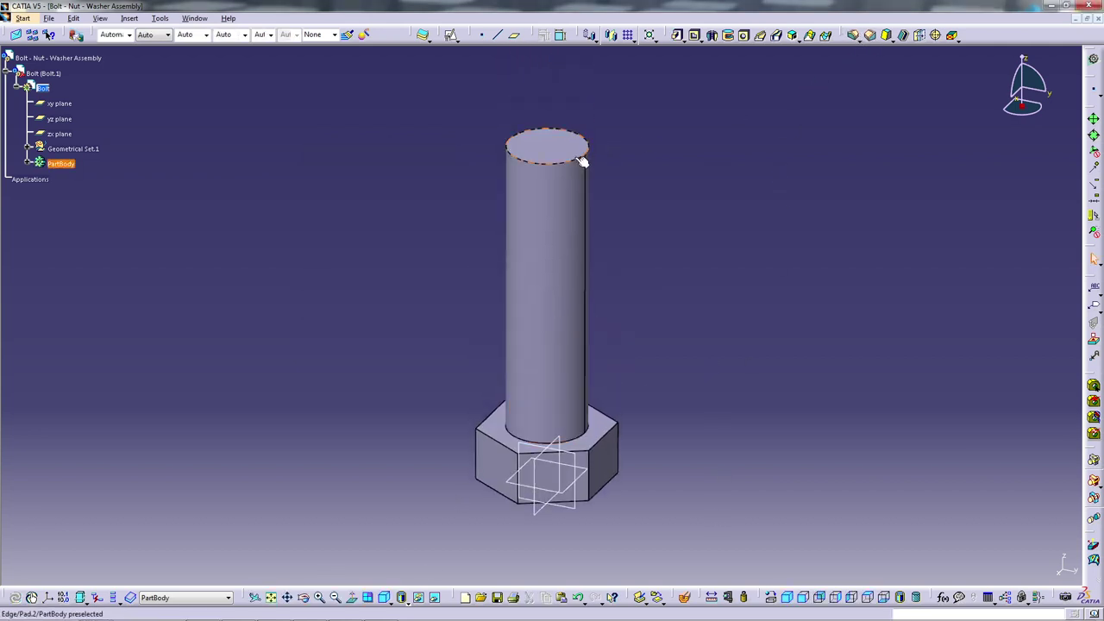
{"action": "left_click", "coordinate": [870, 34]}
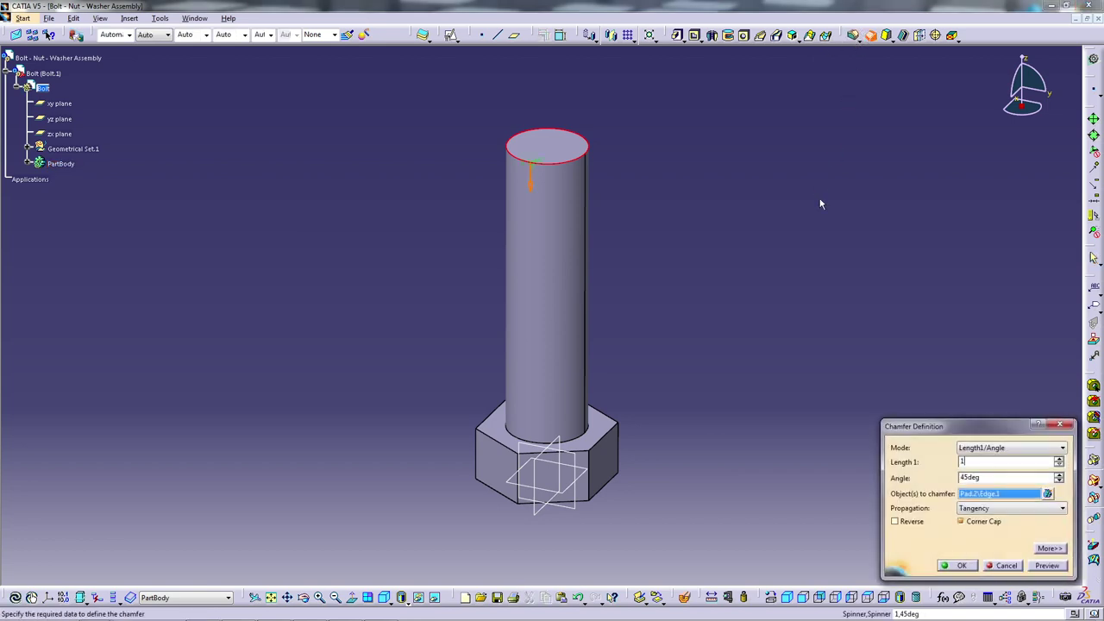
{"action": "key", "text": "Return"}
{"action": "left_click", "coordinate": [828, 238]}
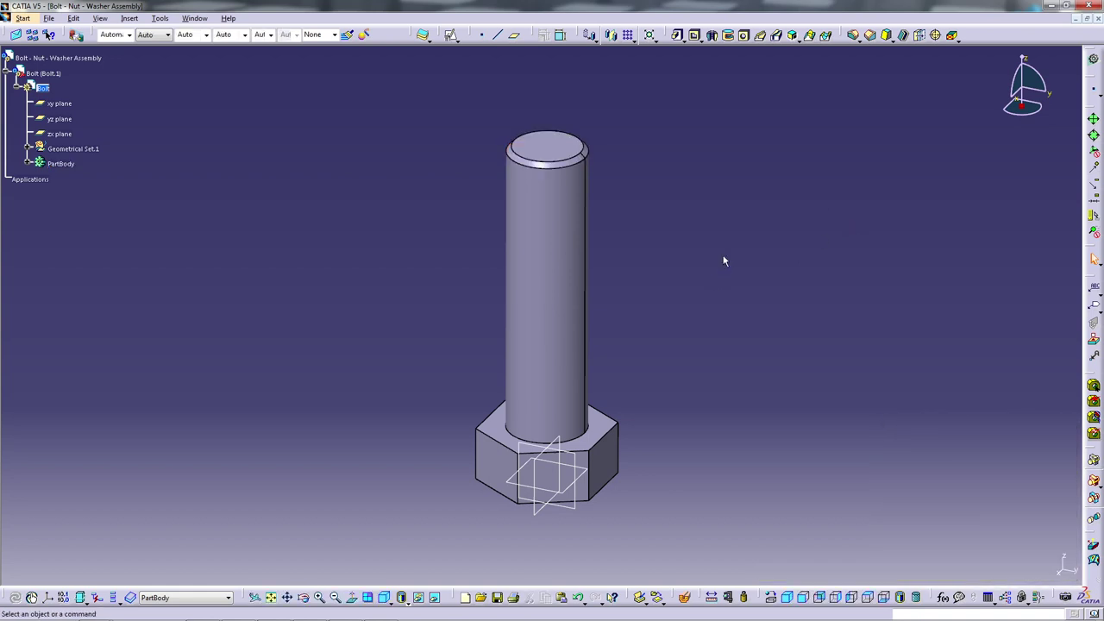
- Fillet the circular edge where the bolt shank meets the head with a radius of 0.25 mm
{"action": "left_click", "coordinate": [854, 35]}
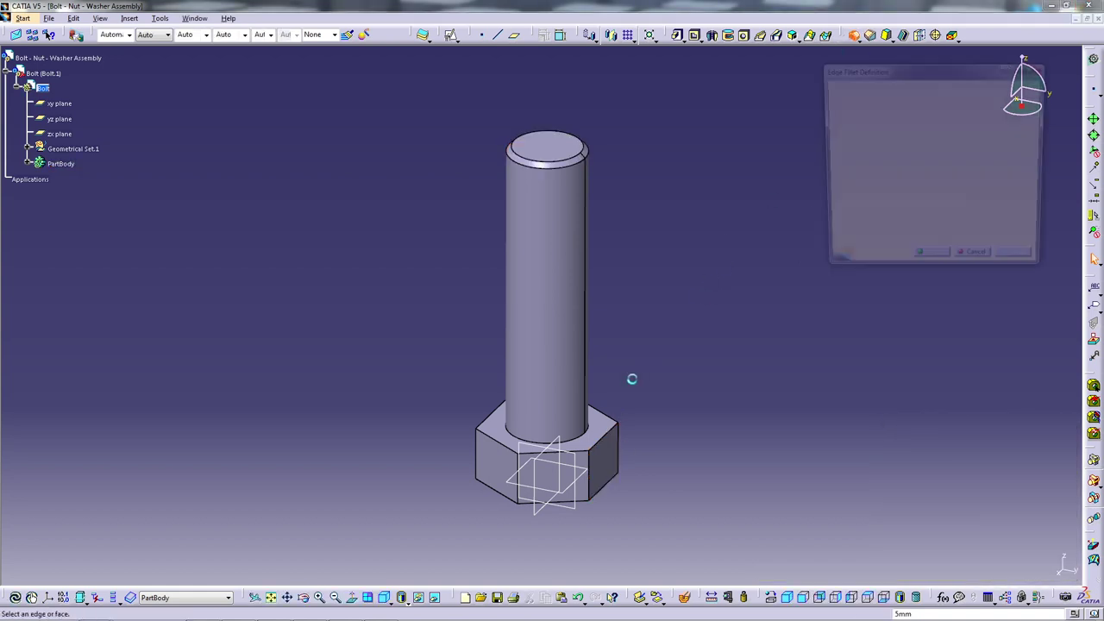
{"action": "left_click", "coordinate": [594, 437]}
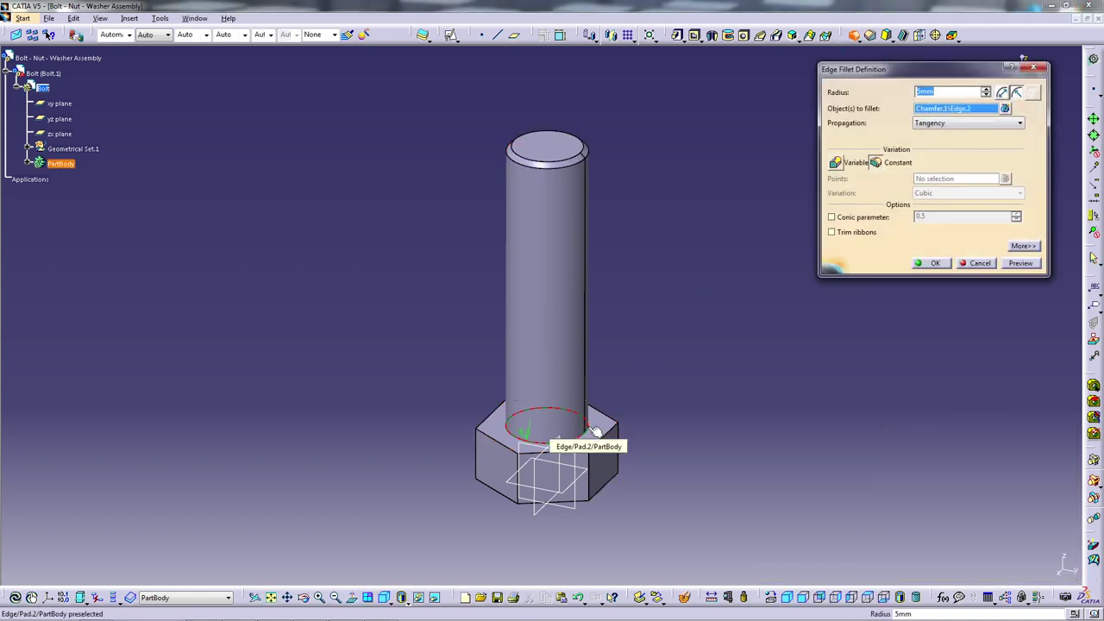
{"action": "key", "text": "Return"}
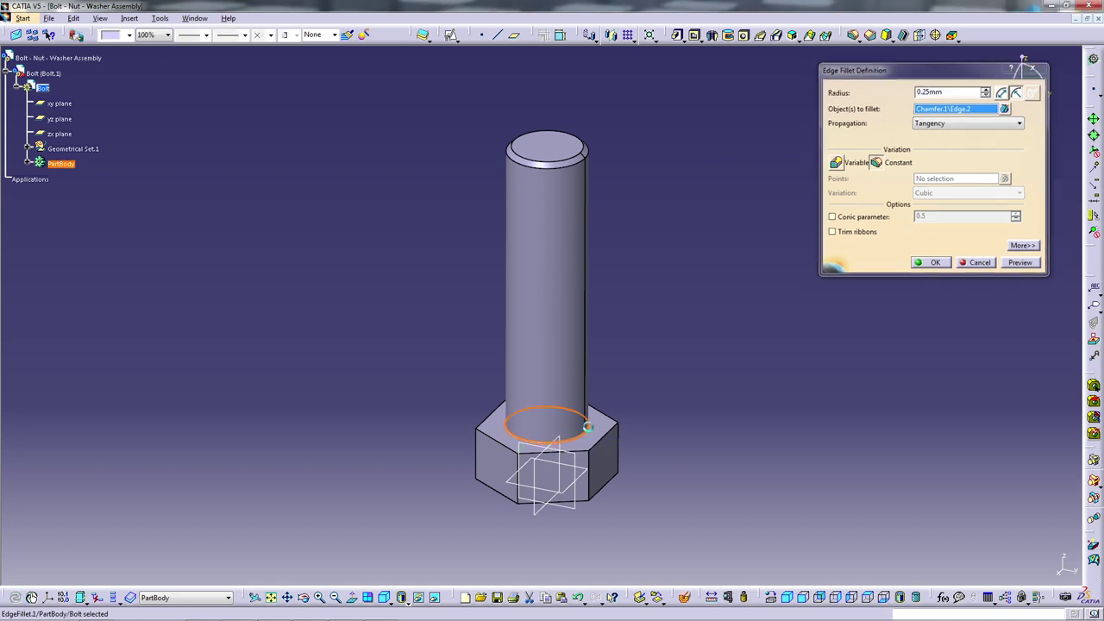
- Start a positioned sketch on the yz plane, viewed square-on at the bolt head
{"action": "left_click", "coordinate": [804, 597]}
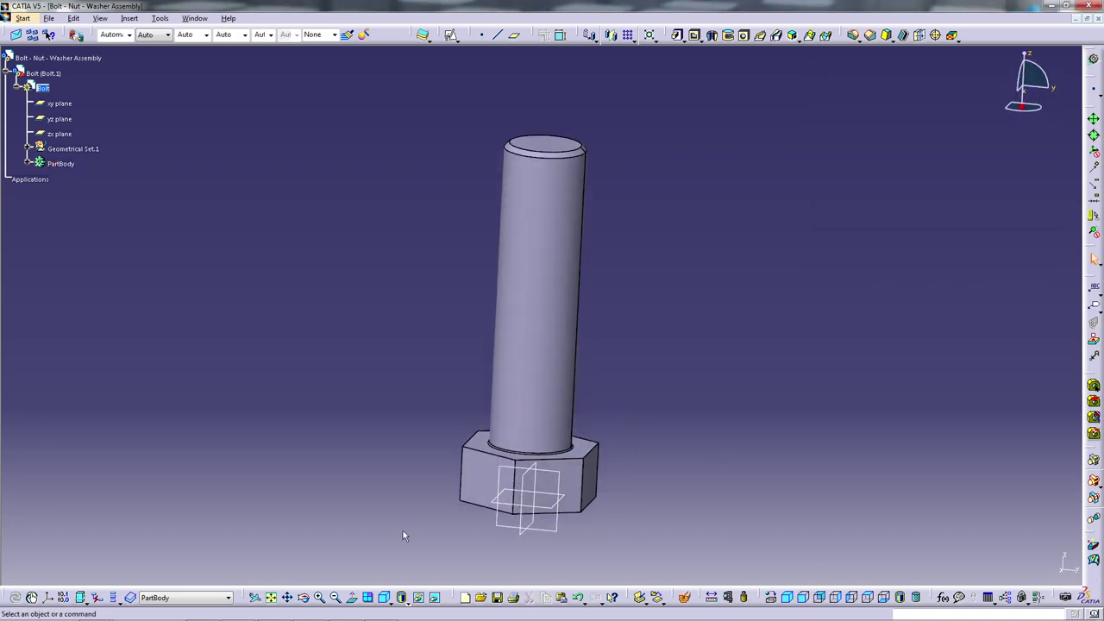
{"action": "middle_click_drag", "start_coordinate": [317, 537], "coordinate": [301, 382]}
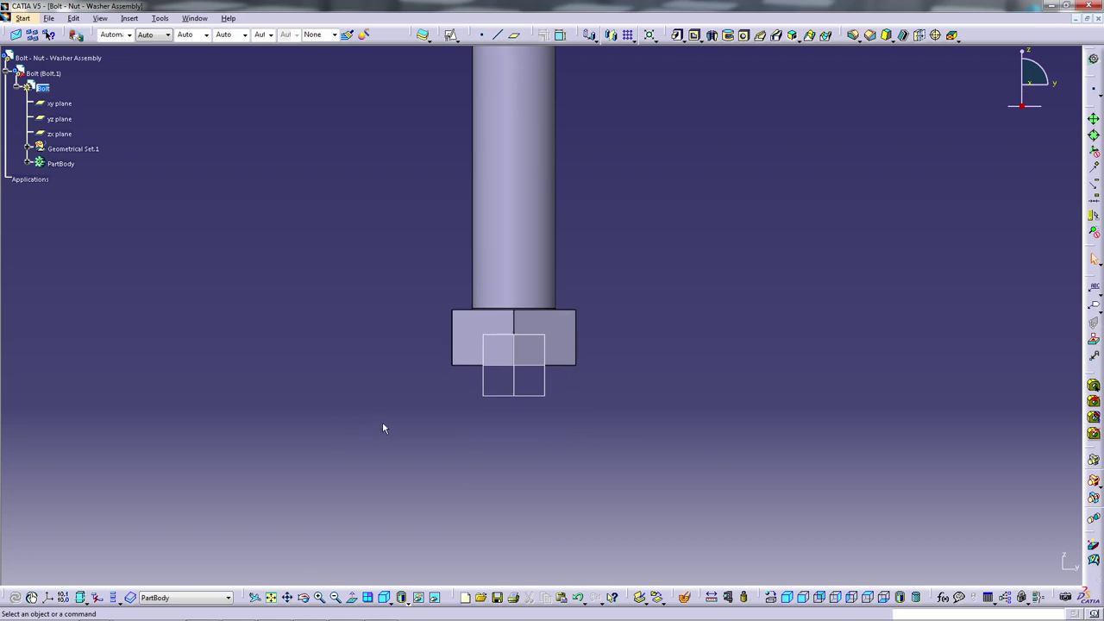
{"action": "middle_click_drag", "start_coordinate": [383, 426], "coordinate": [547, 372], "text": "ctrl"}
{"action": "left_click", "coordinate": [529, 370]}
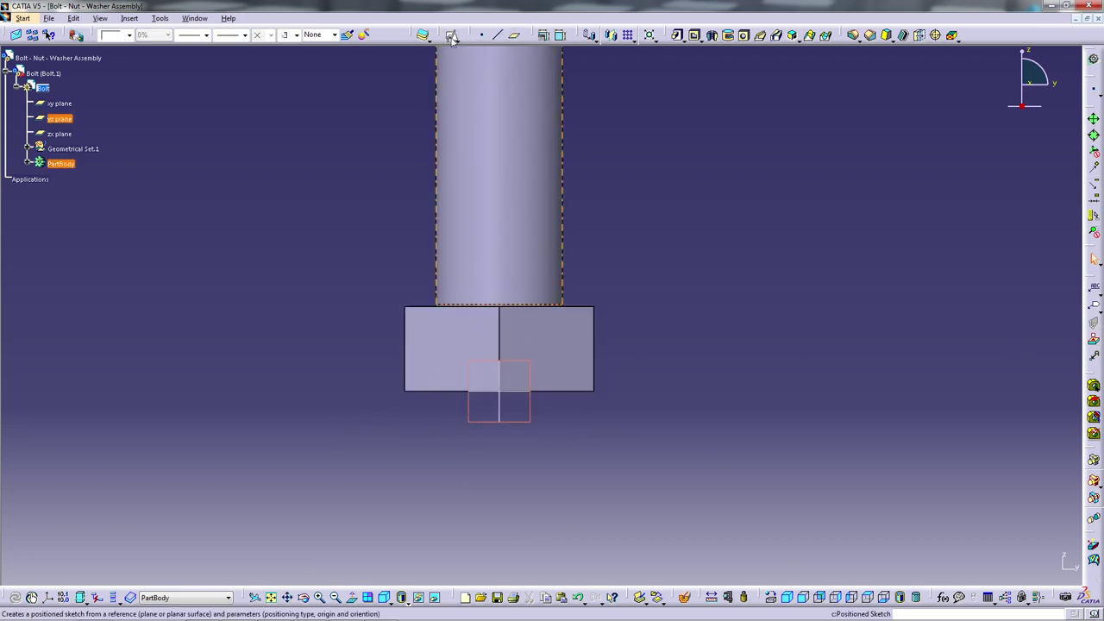
{"action": "left_click", "coordinate": [515, 38]}
{"action": "left_click", "coordinate": [1035, 328]}
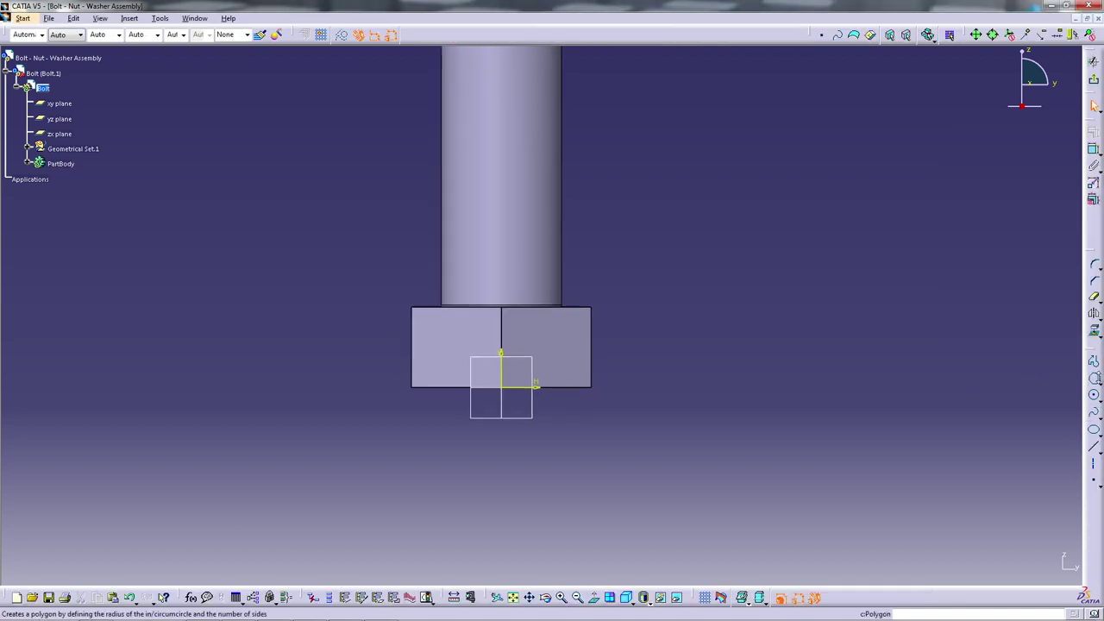
- Sketch a closed right triangle at the head's outer lower corner, its tip on the horizontal axis about 11 mm from the bolt axis
{"action": "left_click", "coordinate": [1093, 361]}
{"action": "left_click", "coordinate": [593, 391]}
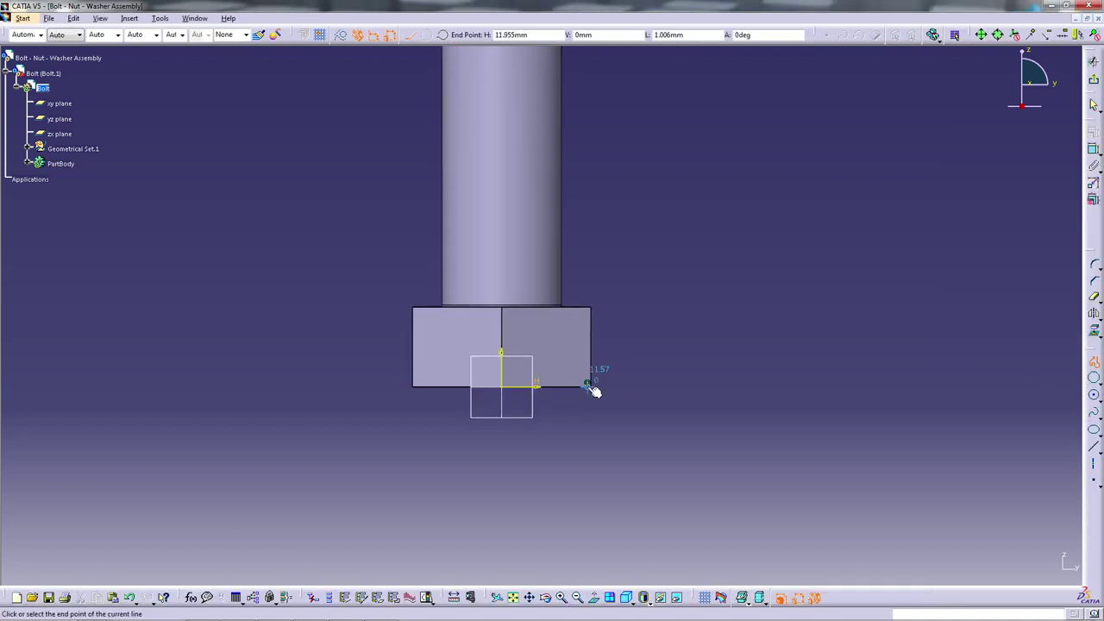
{"action": "left_click", "coordinate": [658, 386]}
{"action": "left_click", "coordinate": [659, 344]}
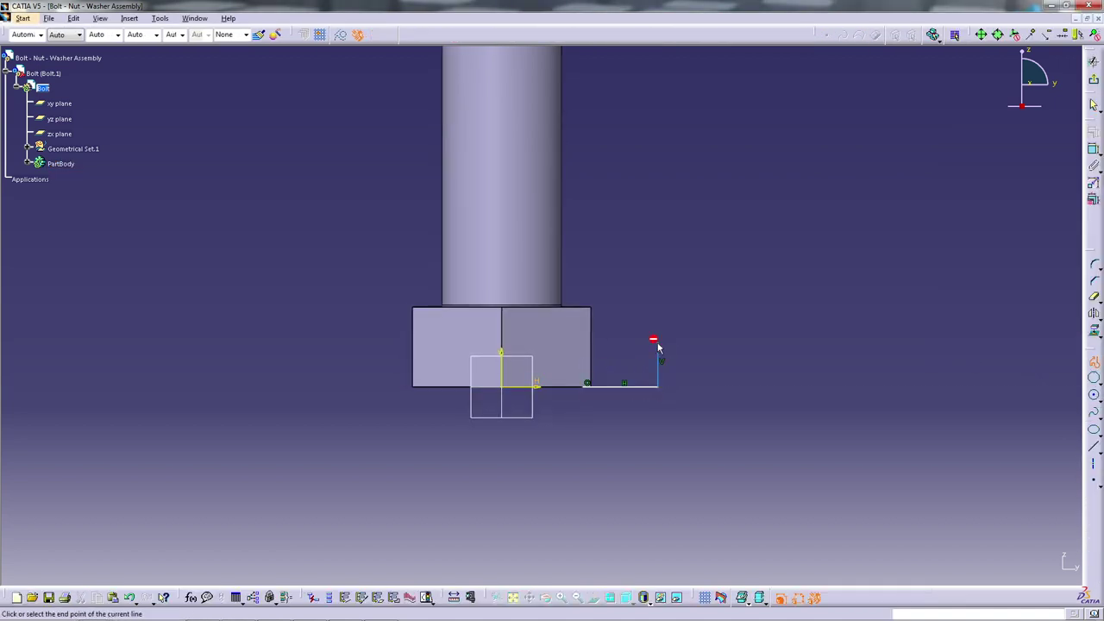
{"action": "left_click", "coordinate": [588, 386]}
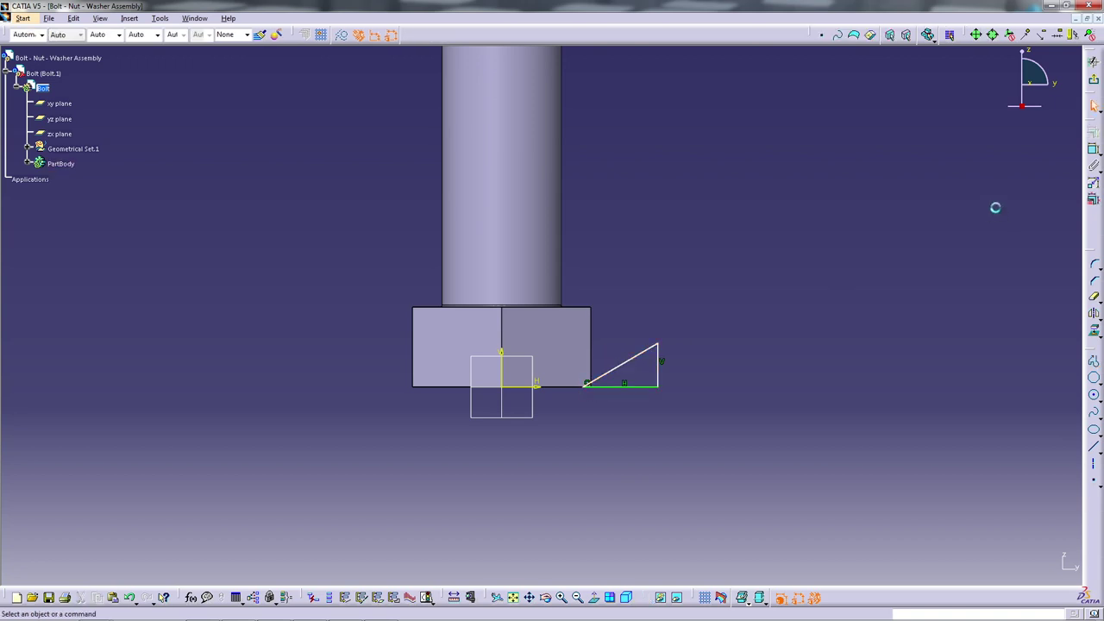
- Dimension the angle between the triangle's sloped and base lines and the distance from its tip to the bolt axis
{"action": "left_click", "coordinate": [1093, 151]}
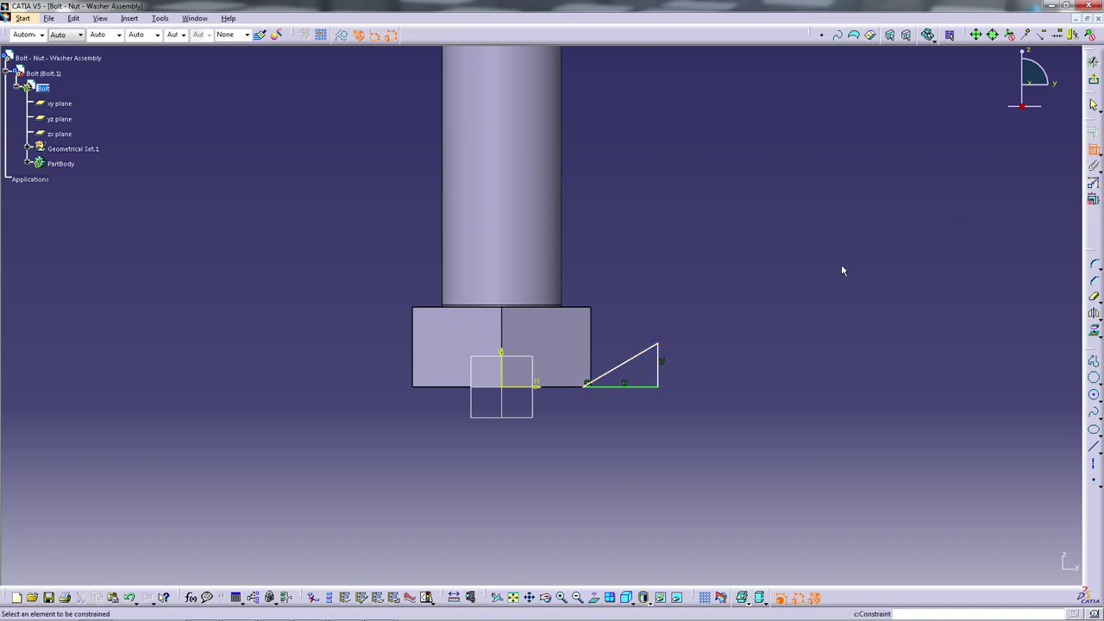
{"action": "left_click", "coordinate": [625, 363]}
{"action": "left_click", "coordinate": [636, 387]}
{"action": "left_click", "coordinate": [710, 362]}
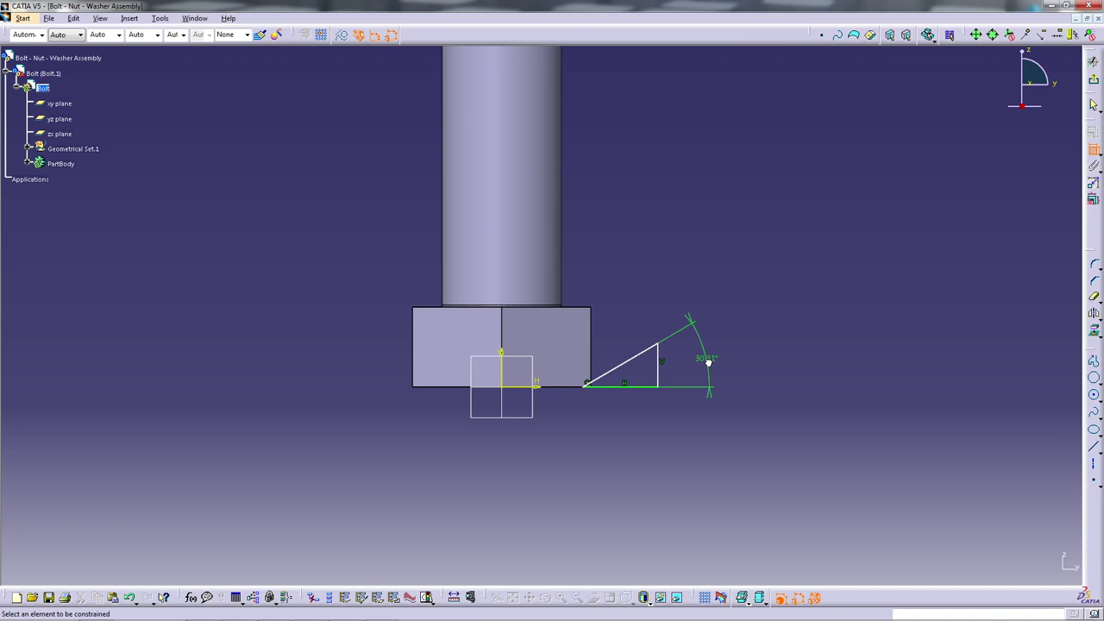
{"action": "left_click", "coordinate": [585, 390]}
{"action": "left_click", "coordinate": [506, 409]}
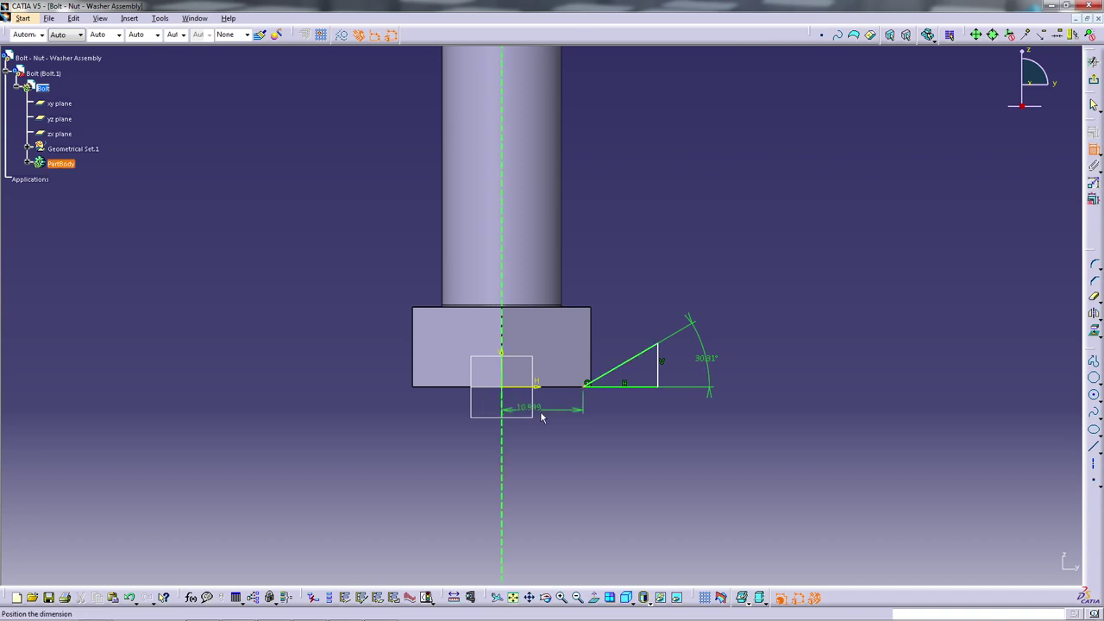
{"action": "left_click", "coordinate": [616, 446]}
- Set the tip distance to 11.75 mm and the slope angle to 30 degrees, and exit the sketch
{"action": "double_click", "coordinate": [621, 444]}
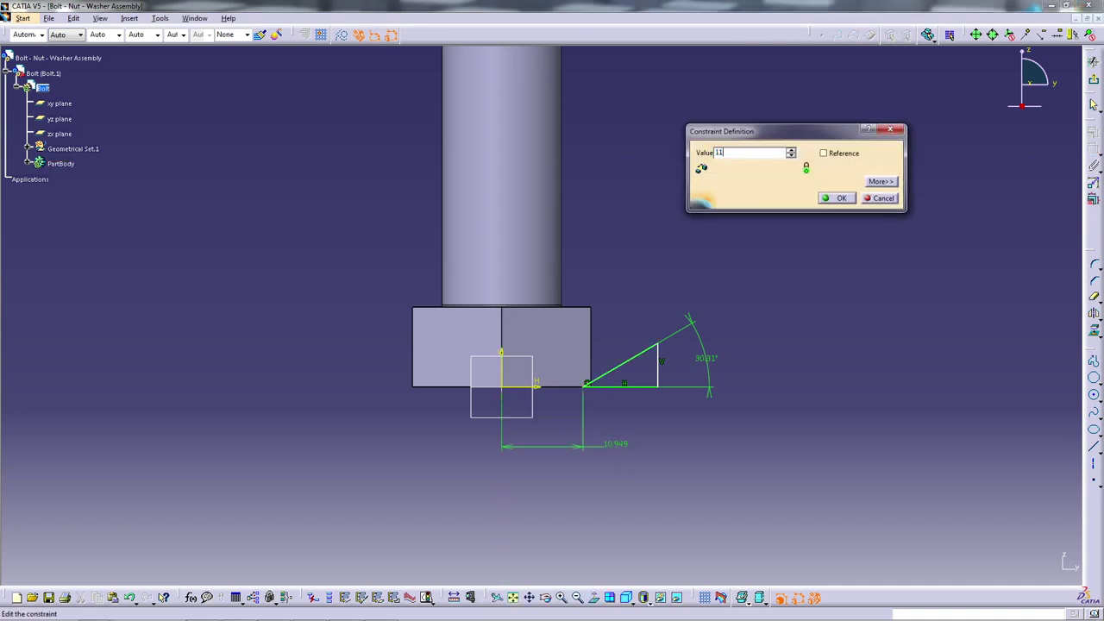
{"action": "type", "text": "11.75"}
{"action": "key", "text": "Return"}
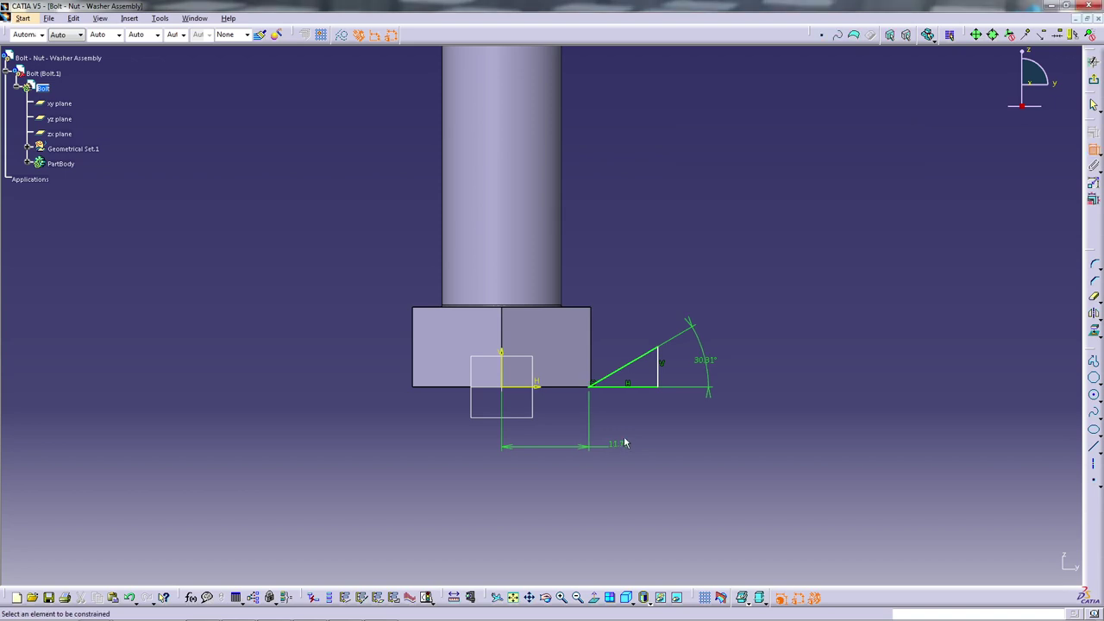
{"action": "double_click", "coordinate": [700, 366]}
{"action": "type", "text": "30deg"}
{"action": "key", "text": "Return"}
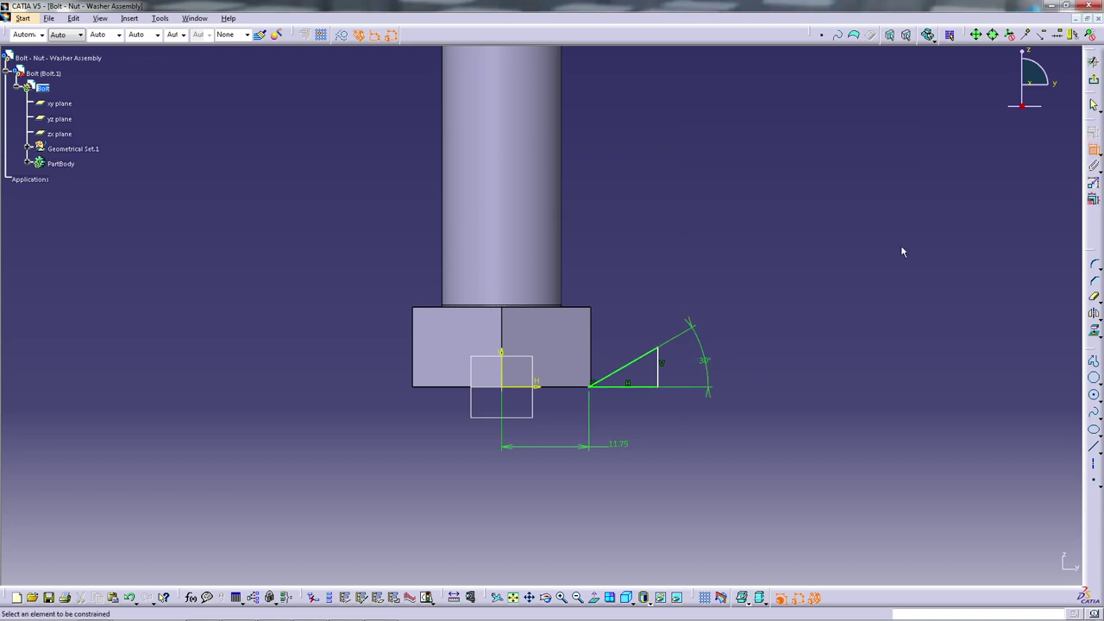
{"action": "left_click", "coordinate": [1094, 82]}
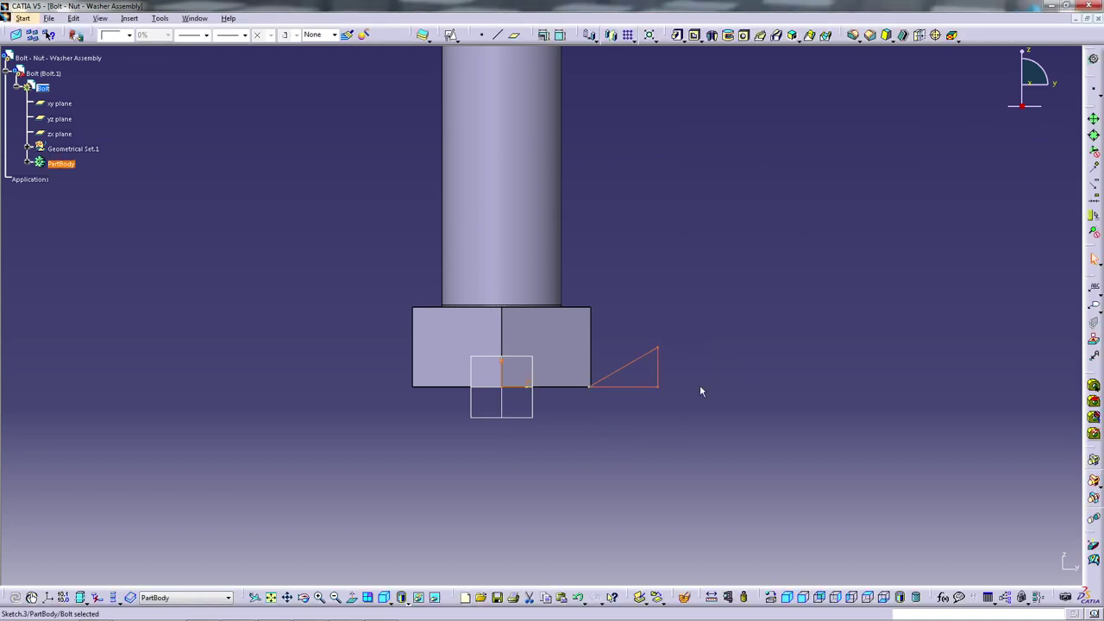
- Groove the bolt head with the triangle sketch, revolving it 360 degrees about the Z axis
{"action": "left_click", "coordinate": [728, 35]}
{"action": "right_click", "coordinate": [987, 267]}
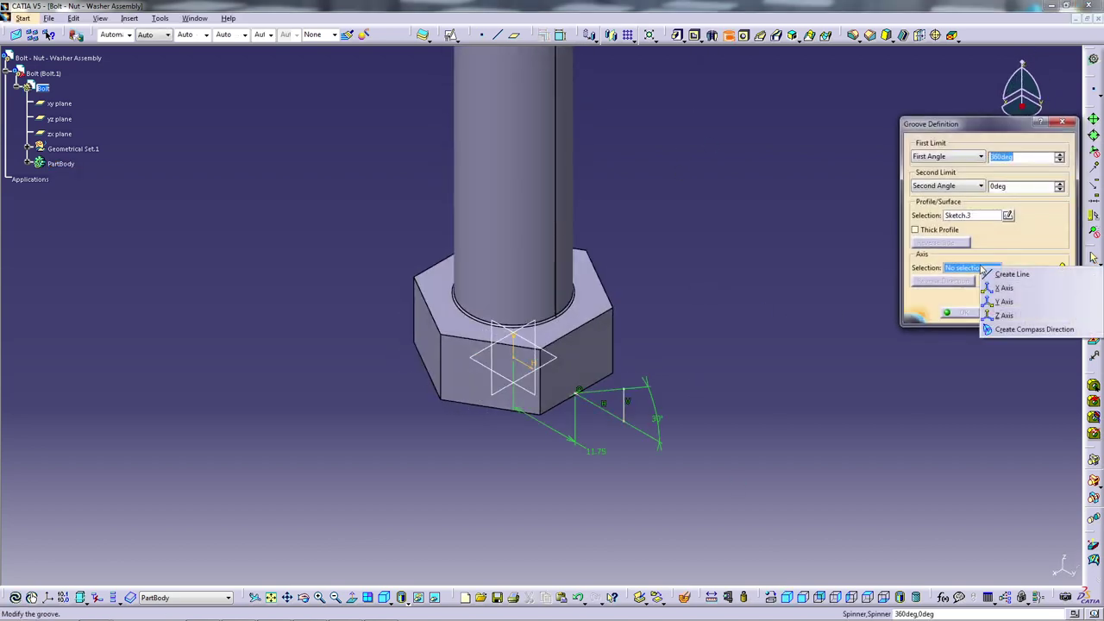
{"action": "left_click", "coordinate": [992, 313]}
{"action": "left_click", "coordinate": [964, 313]}
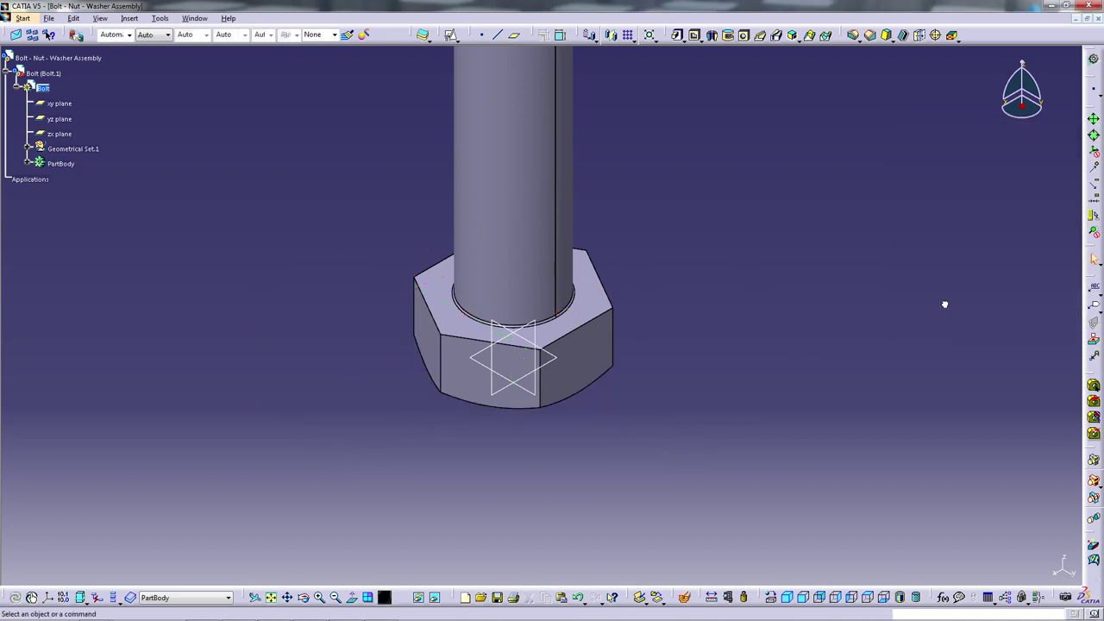
- Examine the grooved corners of the bolt head from the standard side views and from underneath
{"action": "left_click", "coordinate": [835, 597]}
{"action": "left_click", "coordinate": [835, 597]}
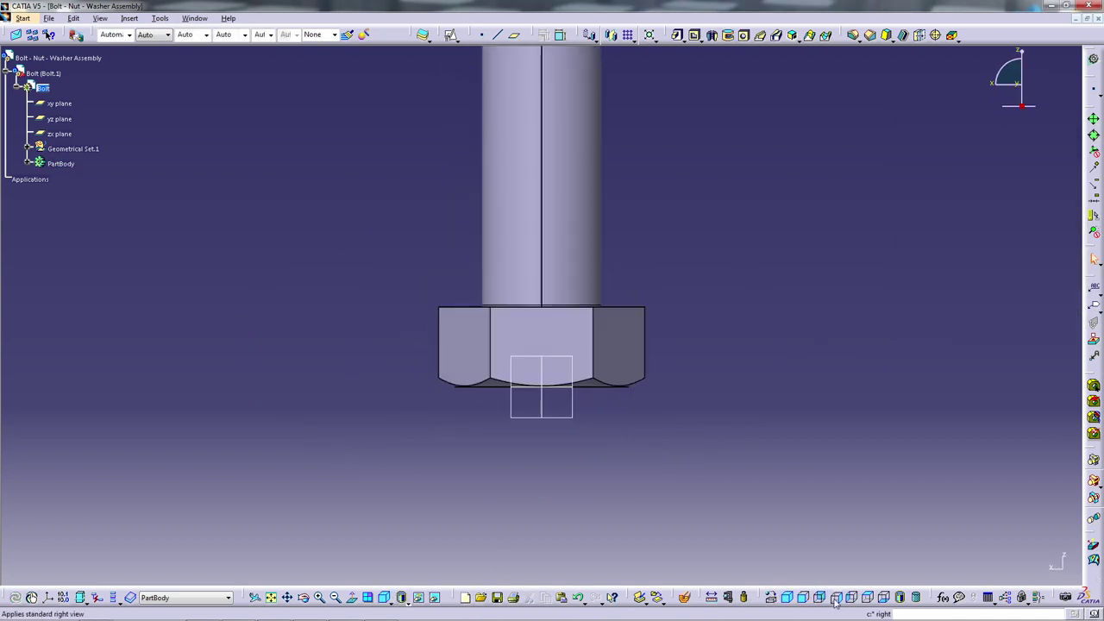
{"action": "left_click", "coordinate": [804, 598]}
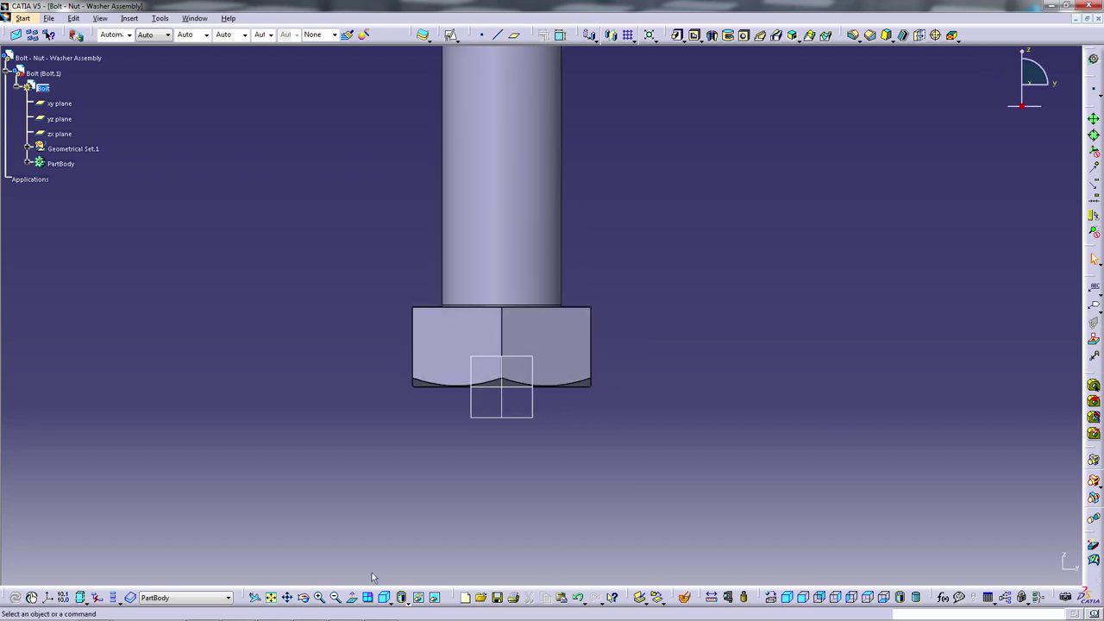
{"action": "left_click", "coordinate": [304, 601]}
{"action": "left_click_drag", "start_coordinate": [402, 518], "coordinate": [460, 438]}
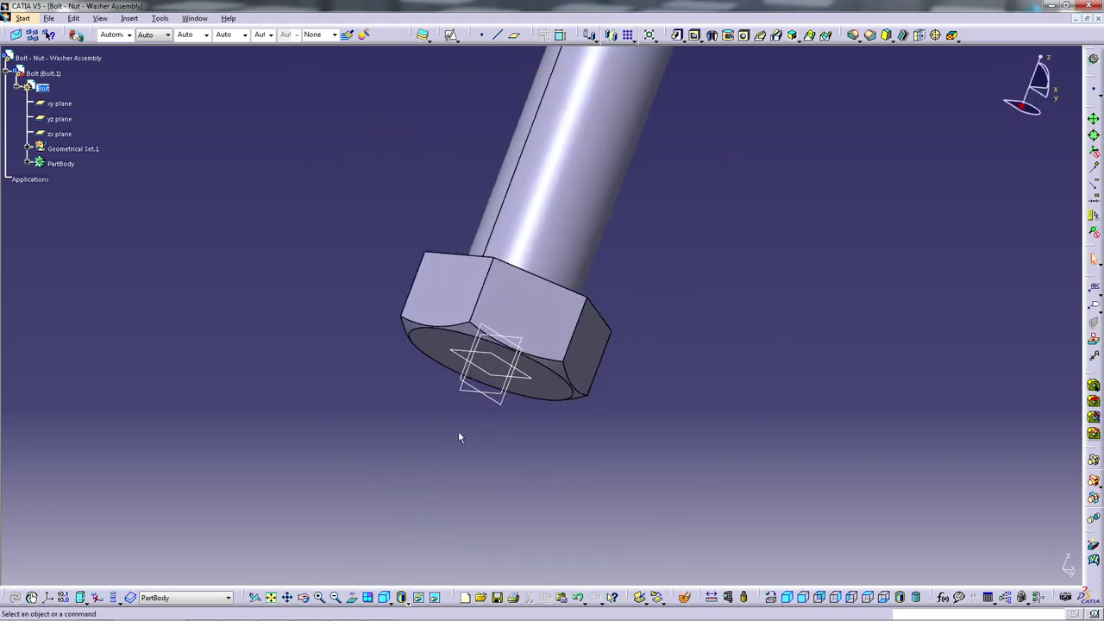
{"action": "left_click", "coordinate": [786, 597]}
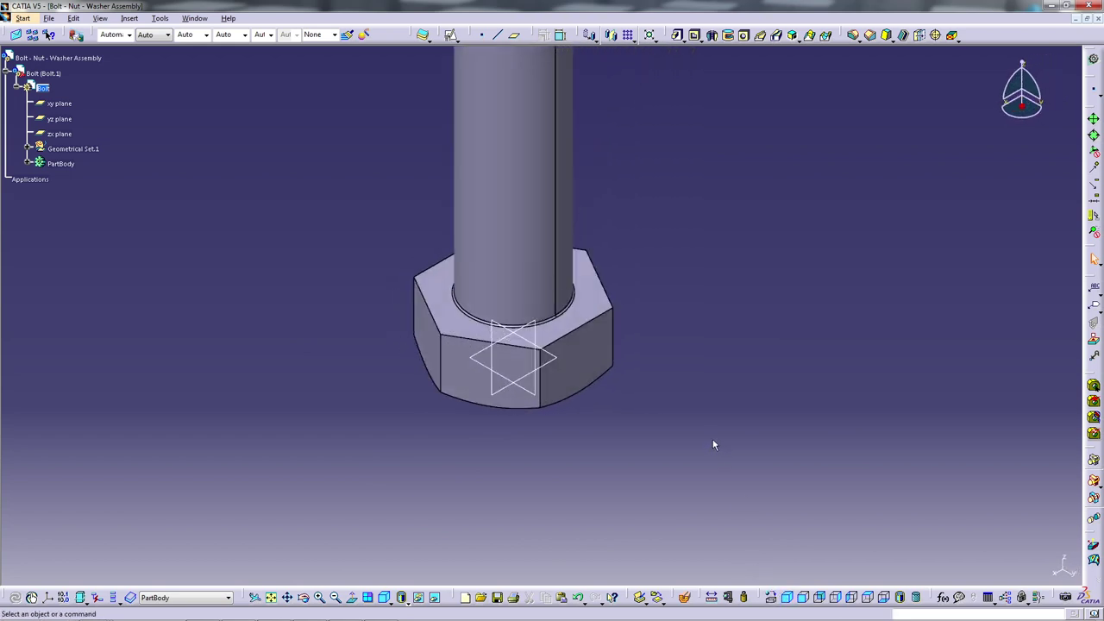
- Create a reference plane offset 2 mm from the free end face of the bolt shank
{"action": "left_click", "coordinate": [336, 597]}
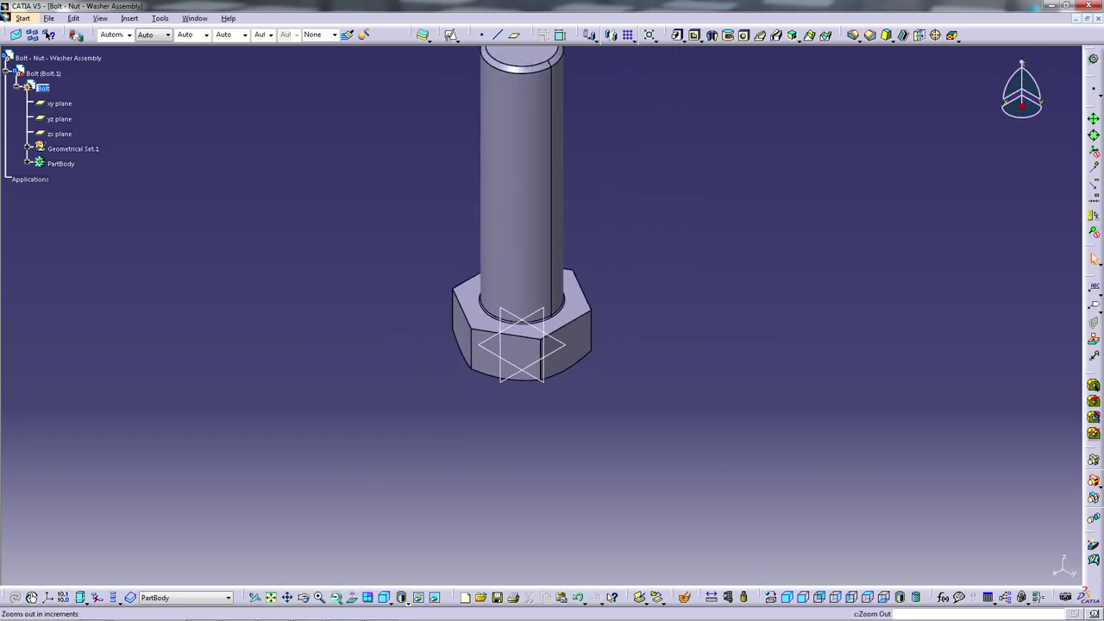
{"action": "left_click", "coordinate": [336, 597]}
{"action": "left_click", "coordinate": [529, 124]}
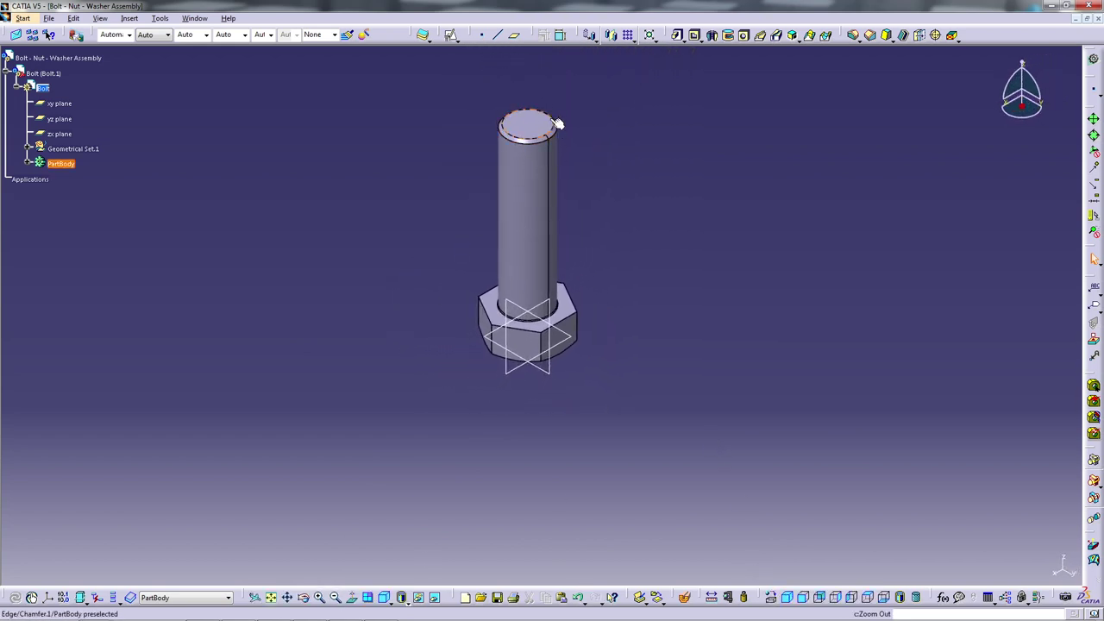
{"action": "left_click", "coordinate": [515, 35]}
{"action": "type", "text": "0"}
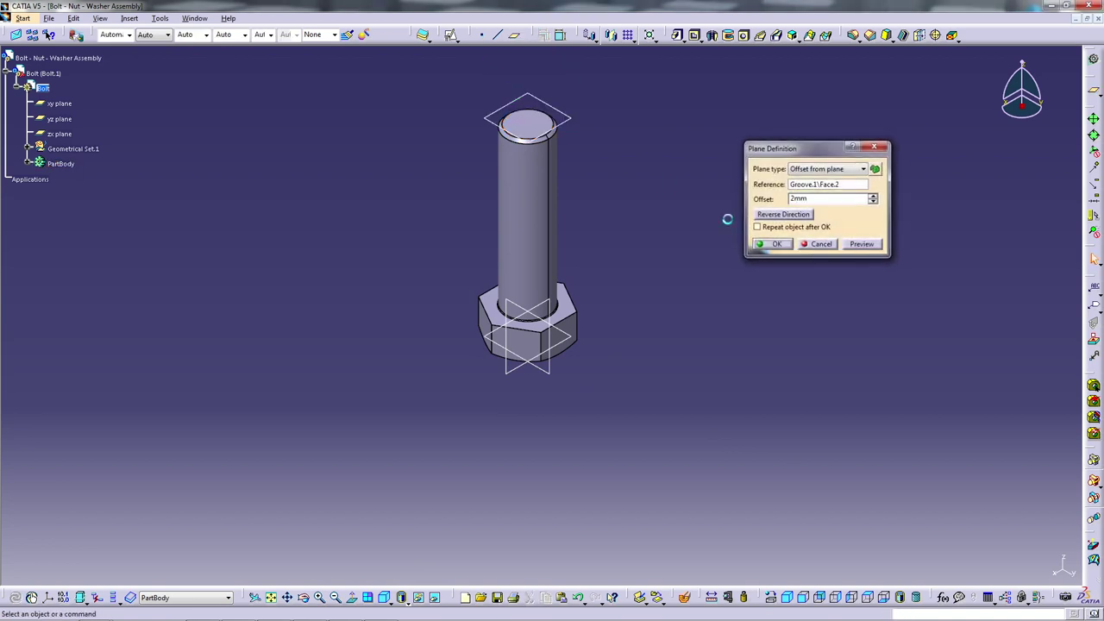
{"action": "key", "text": "Return"}
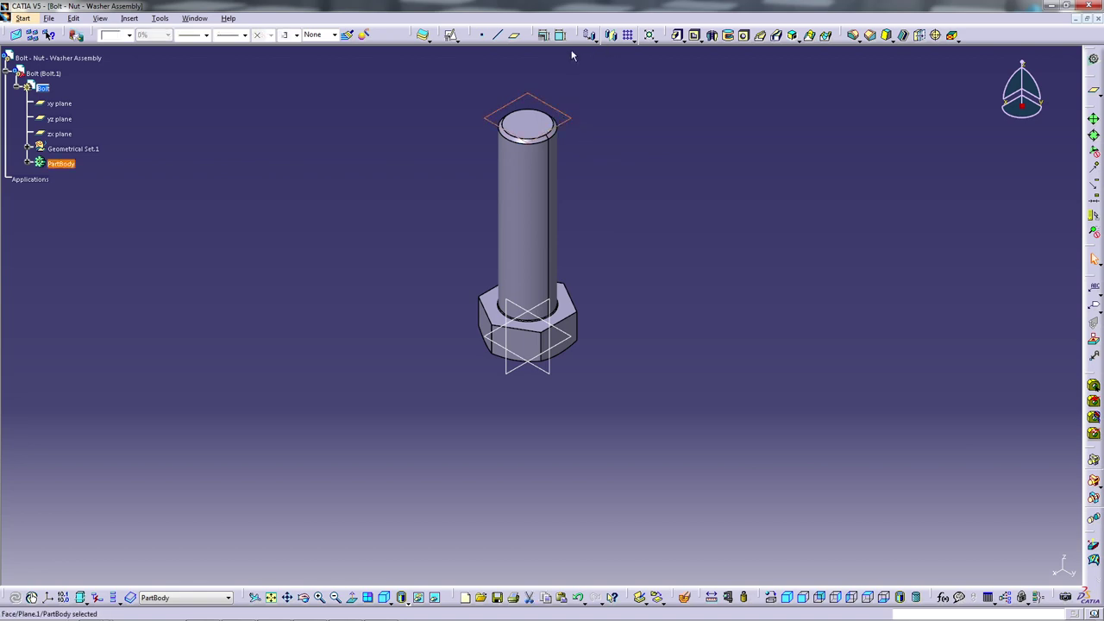
- Start a positioned sketch on the offset plane with H reversed and place a point near the horizontal axis just outside the shank
{"action": "left_click", "coordinate": [450, 36]}
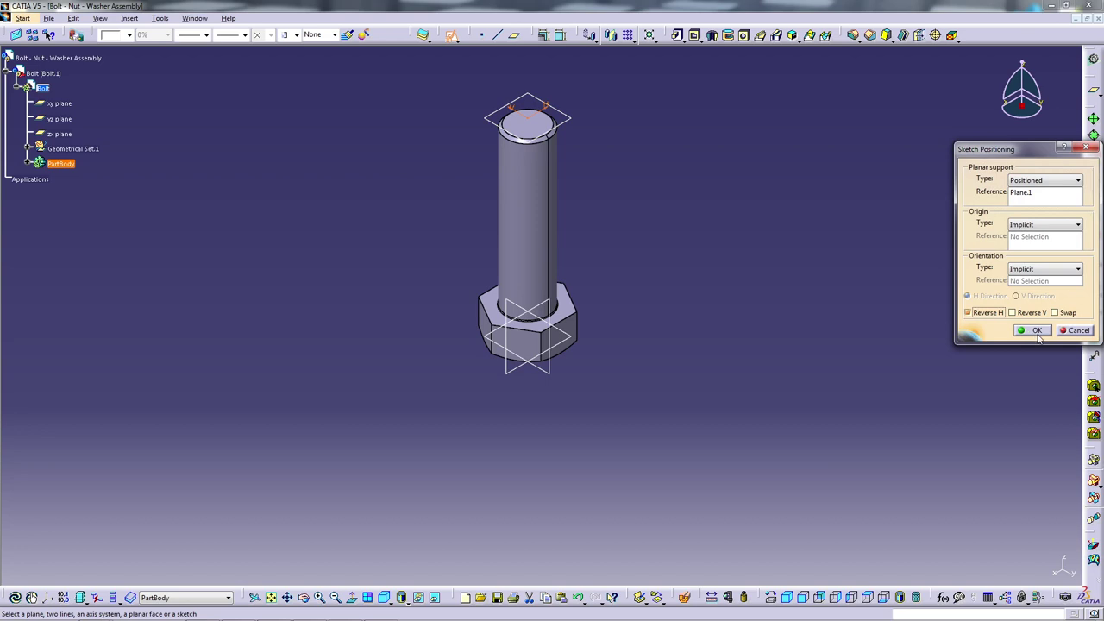
{"action": "left_click", "coordinate": [1036, 330]}
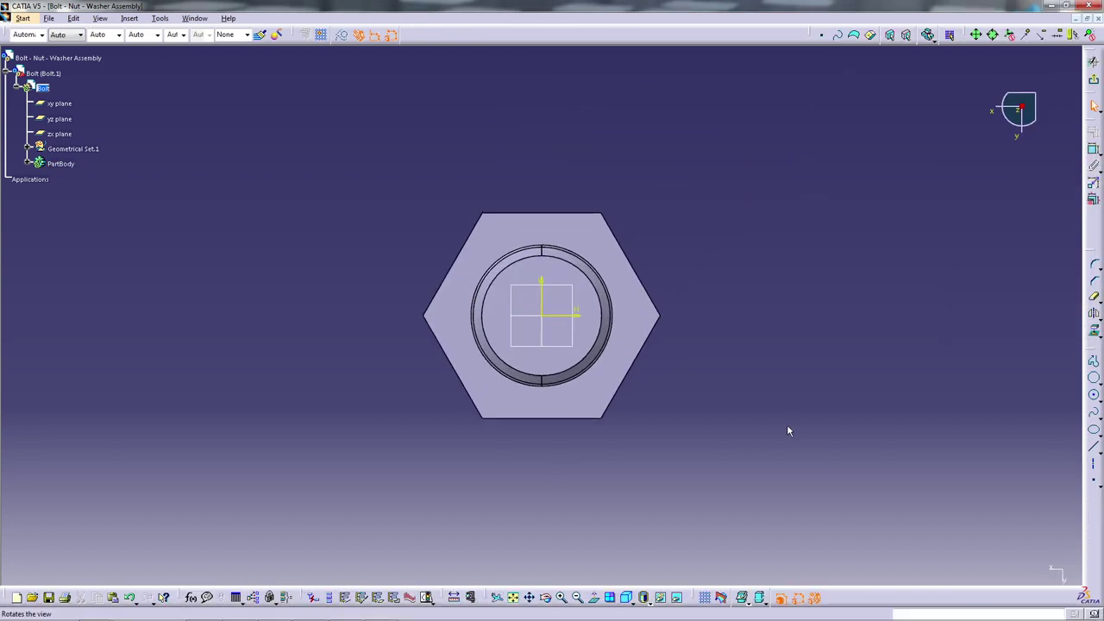
{"action": "left_click", "coordinate": [1093, 451]}
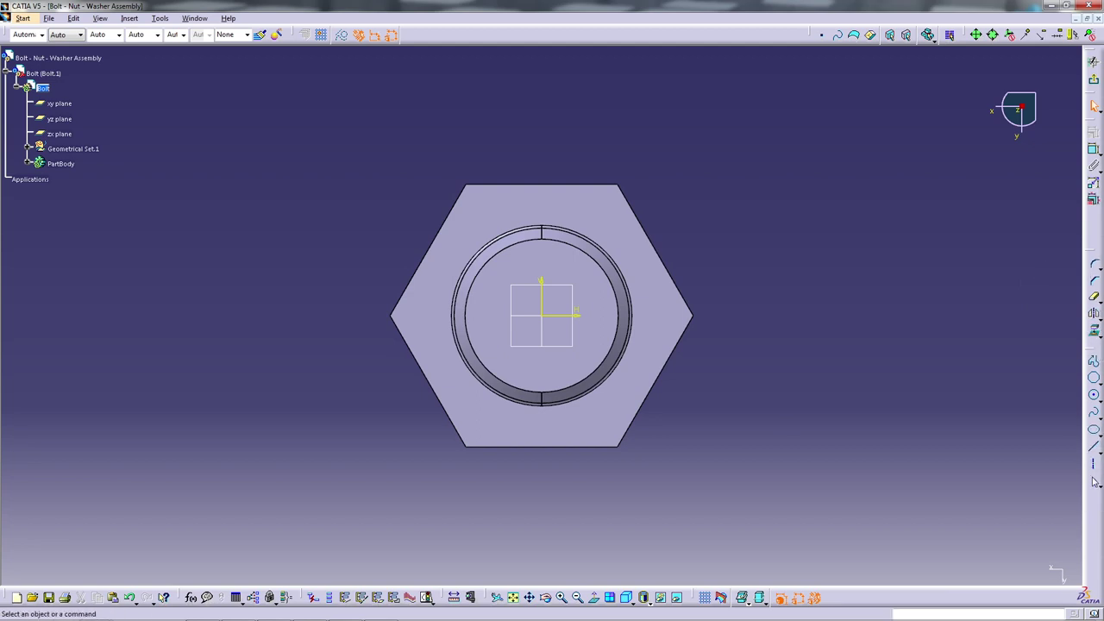
{"action": "left_click", "coordinate": [640, 313]}
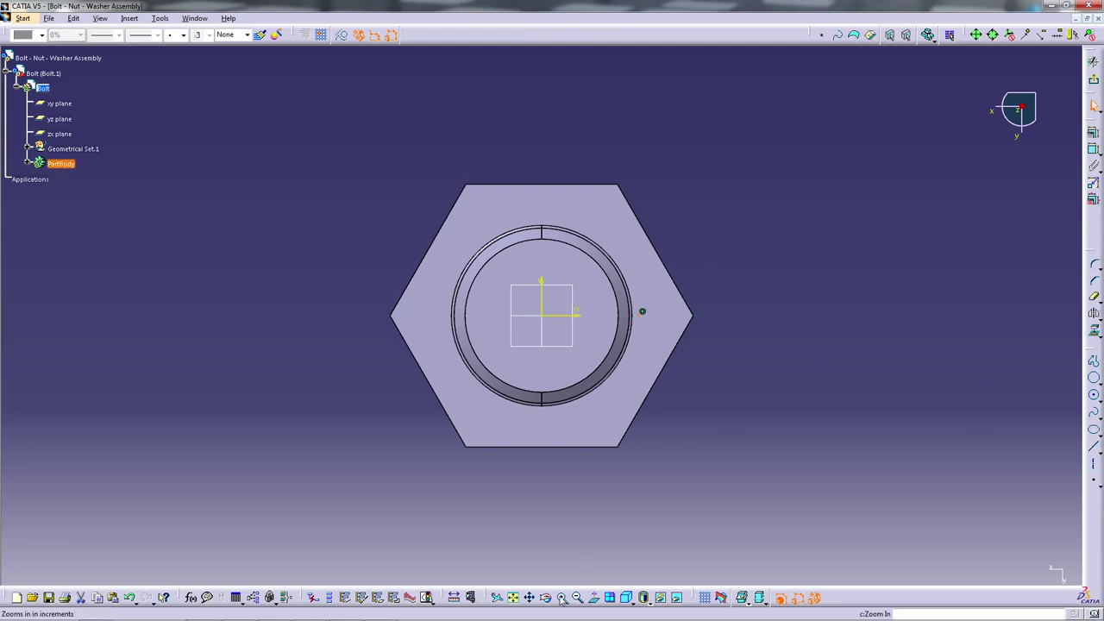
- Constrain the point to be coincident with the shank's outer circular contour and exit the sketch
{"action": "mouse_move", "coordinate": [624, 542]}
{"action": "middle_mouse_down"}
{"action": "mouse_move", "coordinate": [630, 461]}
{"action": "mouse_move", "coordinate": [647, 513]}
{"action": "middle_mouse_up"}
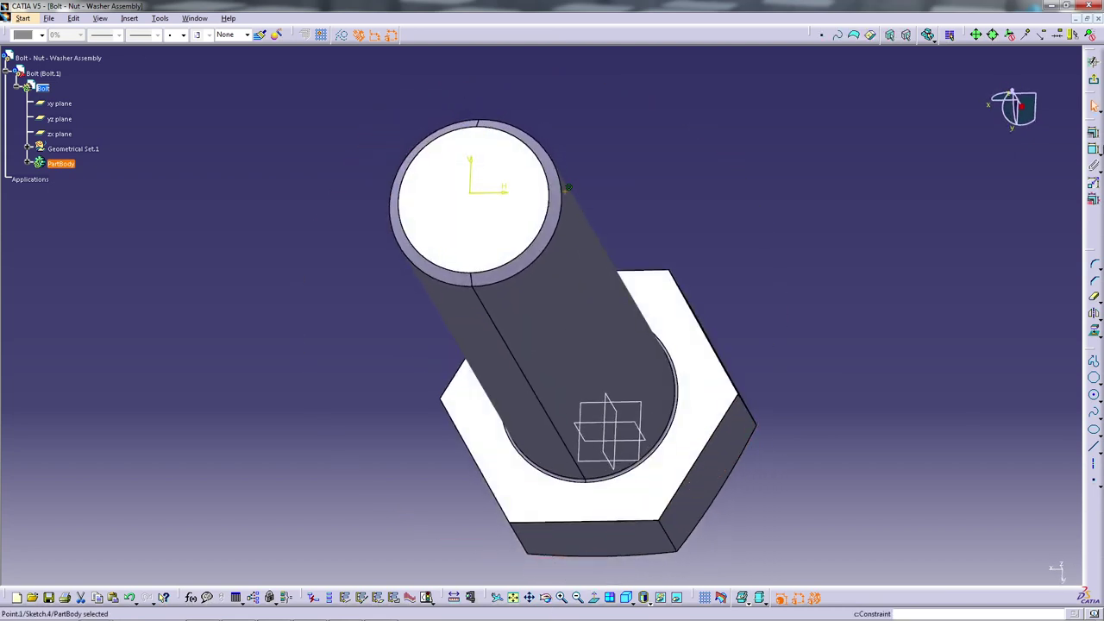
{"action": "left_click", "coordinate": [1094, 148]}
{"action": "left_click", "coordinate": [561, 173]}
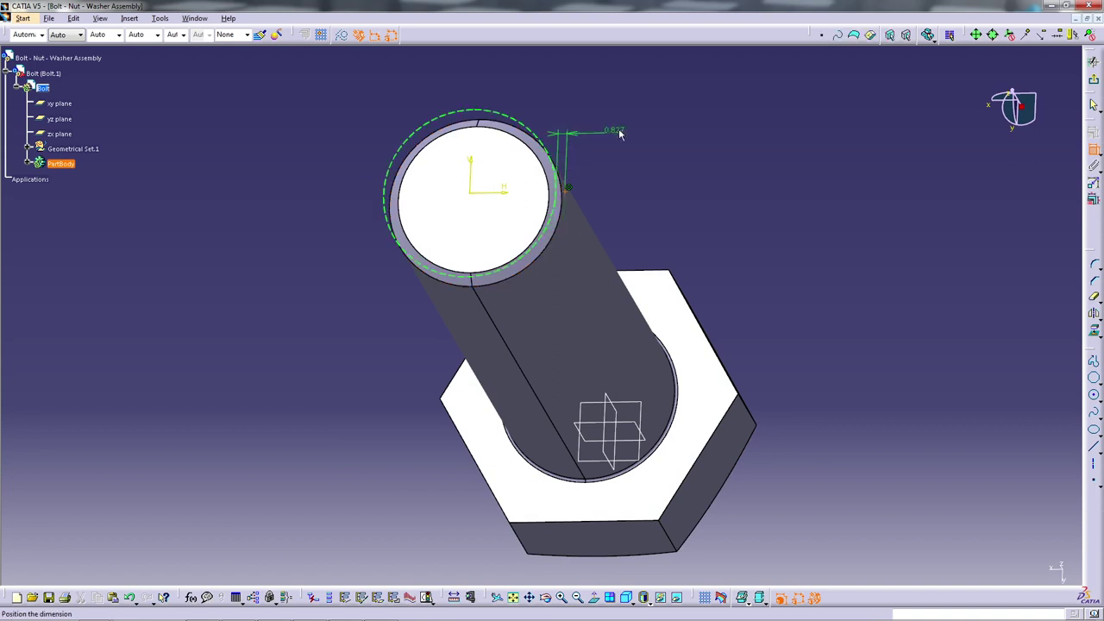
{"action": "right_click", "coordinate": [620, 134]}
{"action": "left_click", "coordinate": [656, 228]}
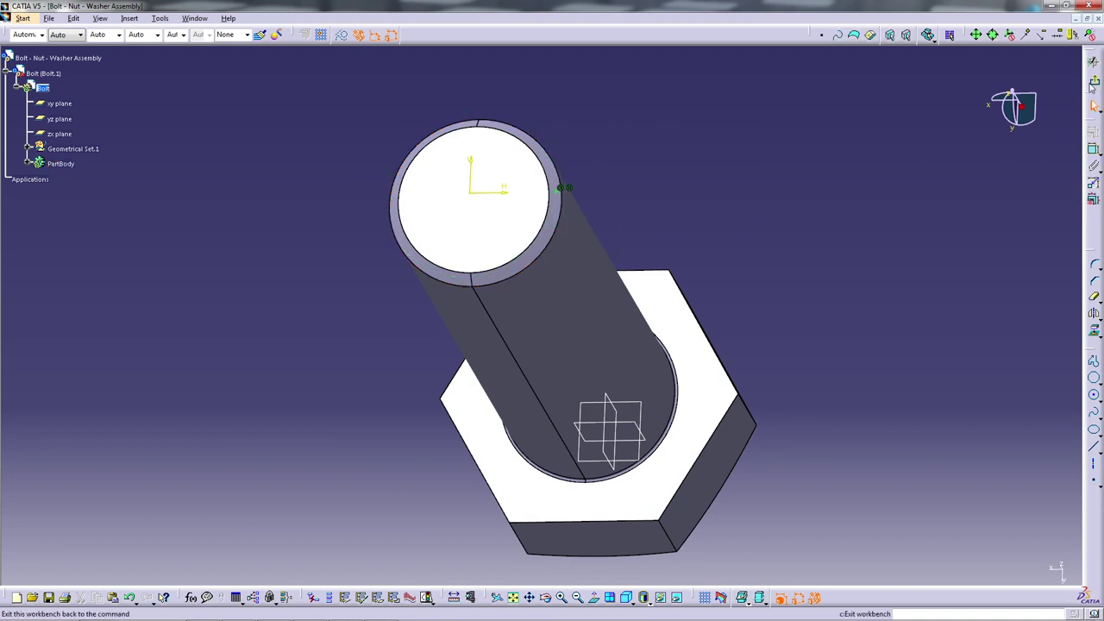
{"action": "left_click", "coordinate": [1093, 82]}
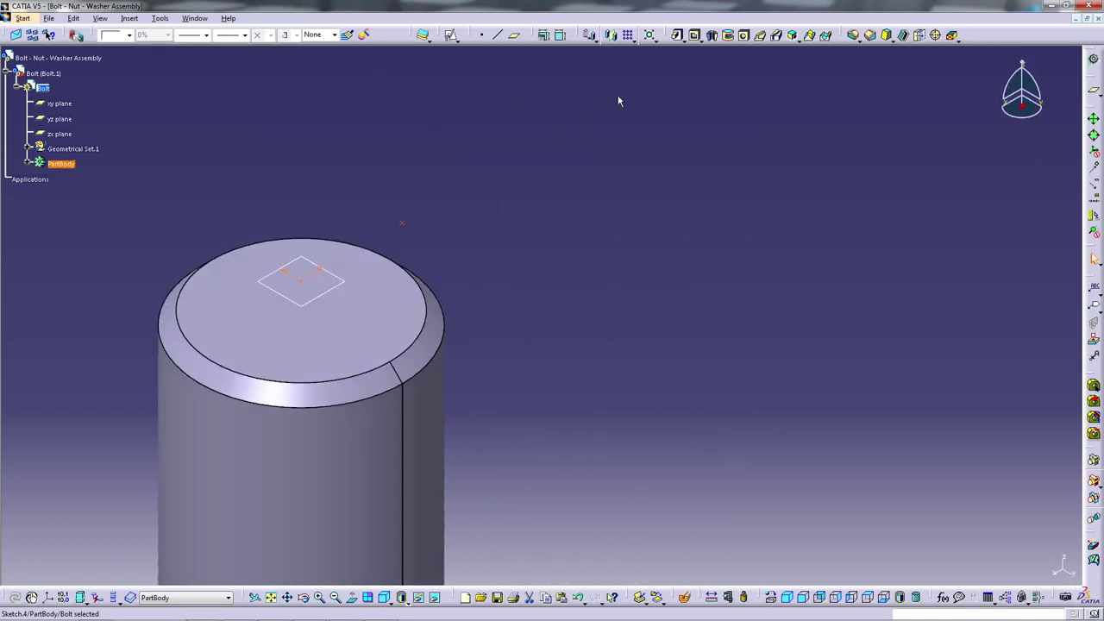
- Start a helix in the Generative Shape Design workbench from the sketched point about the Z axis, with a 2 mm pitch
{"action": "left_click", "coordinate": [1093, 59]}
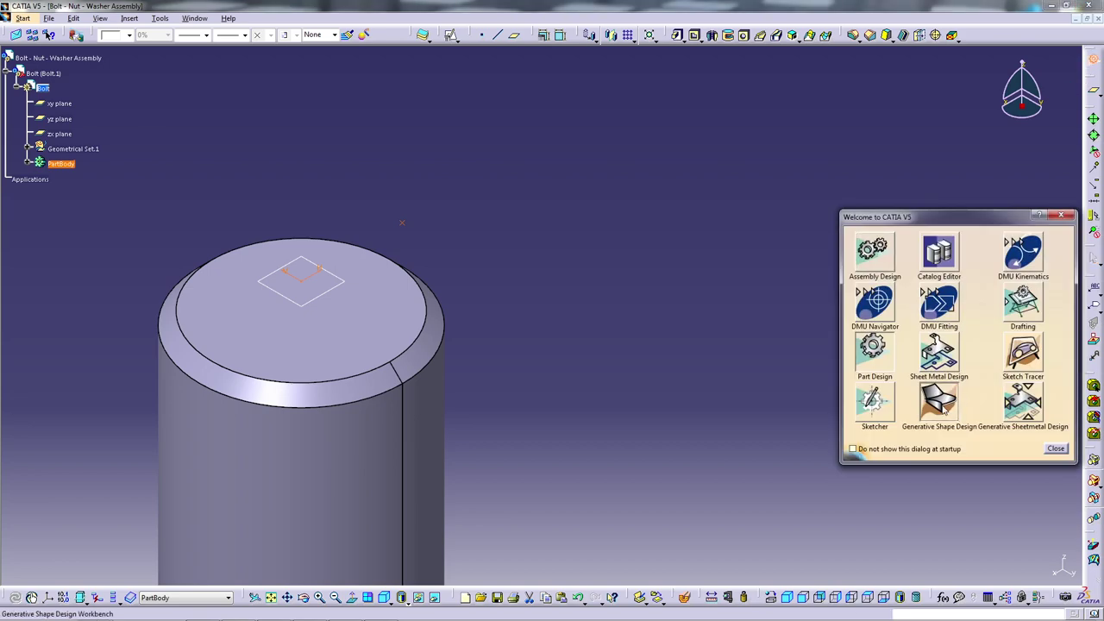
{"action": "left_click", "coordinate": [942, 398]}
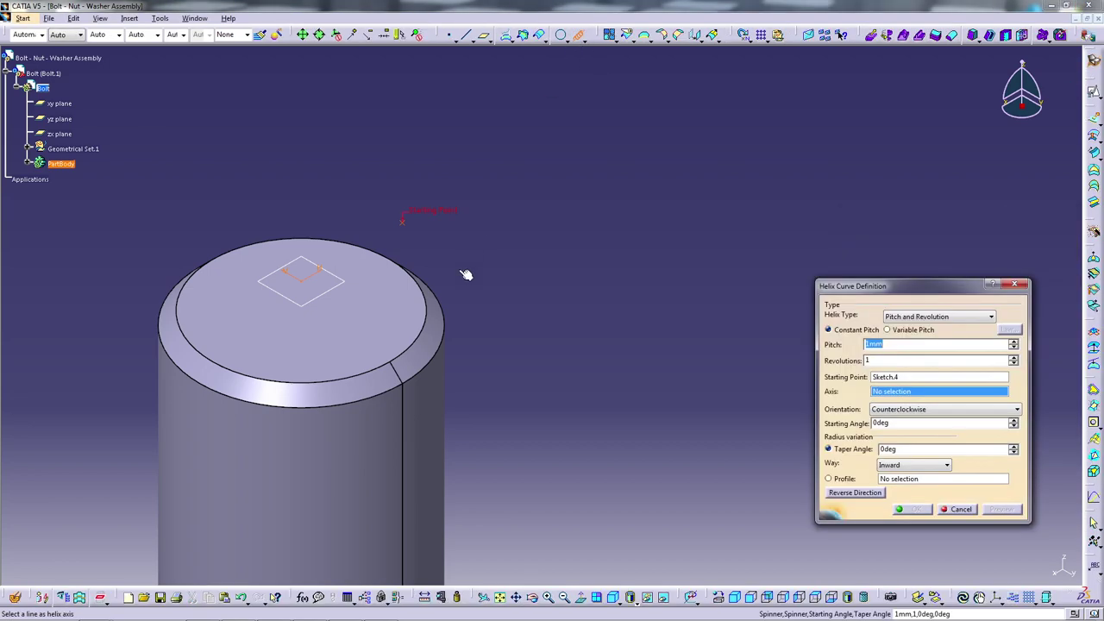
{"action": "right_click", "coordinate": [893, 395]}
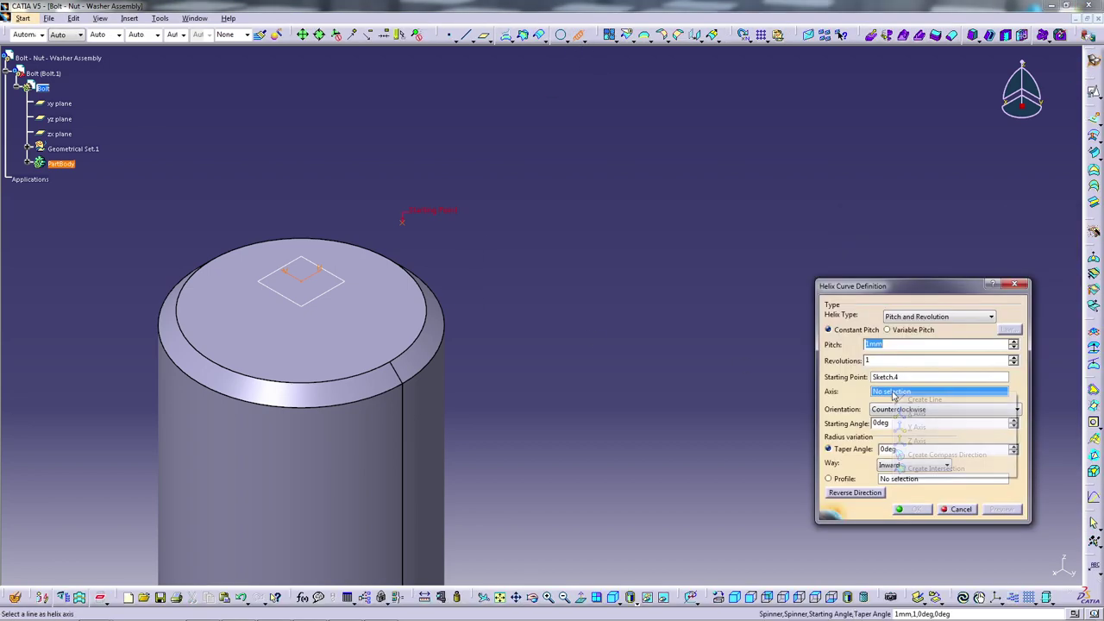
{"action": "left_click", "coordinate": [936, 442]}
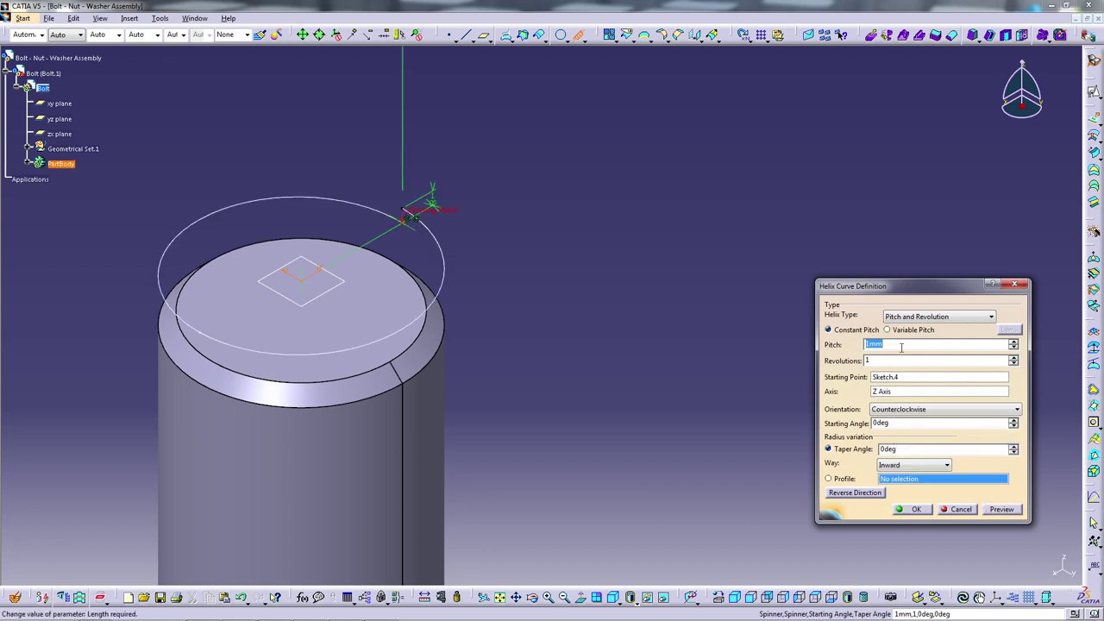
{"action": "type", "text": "2"}
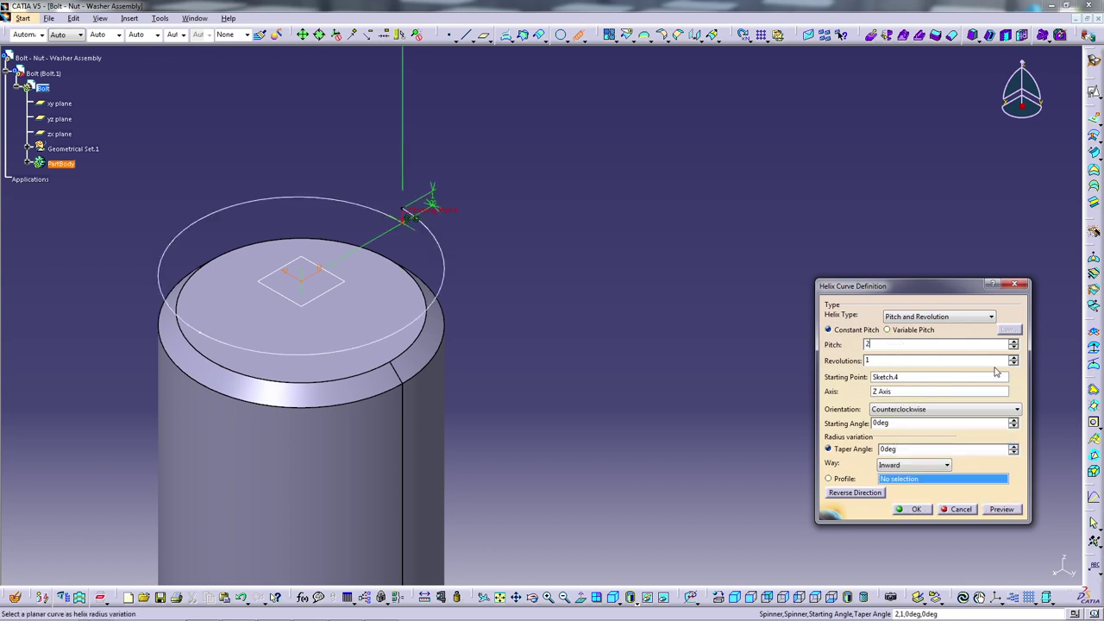
{"action": "key", "text": "Tab"}
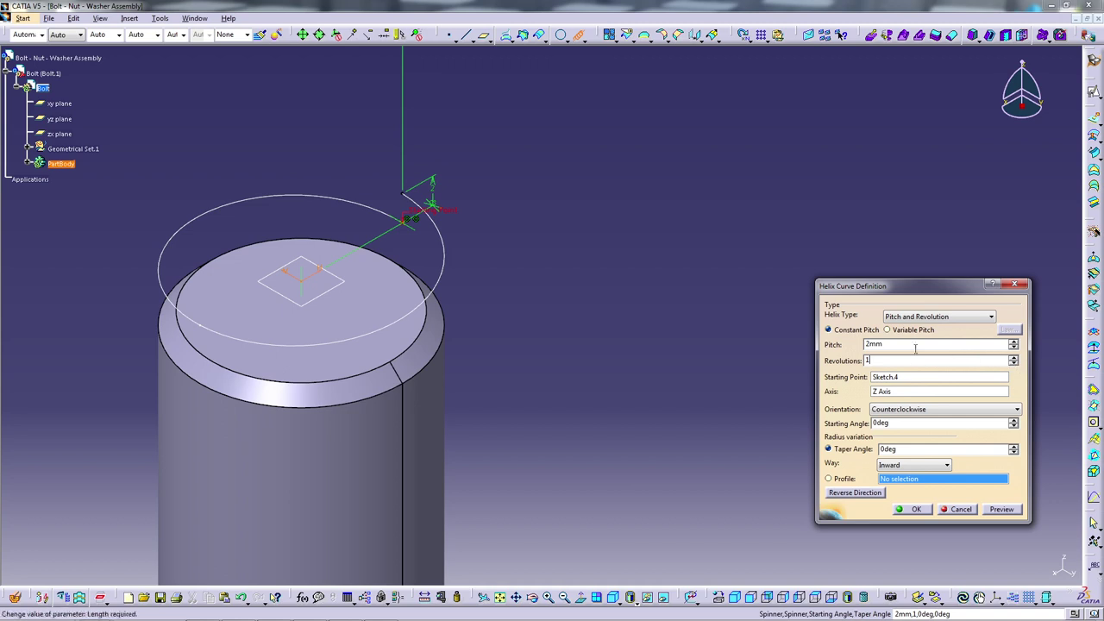
- Define the helix by Height and Pitch with a 38 mm height and create it reversed so it runs along the shank
{"action": "left_click", "coordinate": [930, 318]}
{"action": "left_click", "coordinate": [932, 337]}
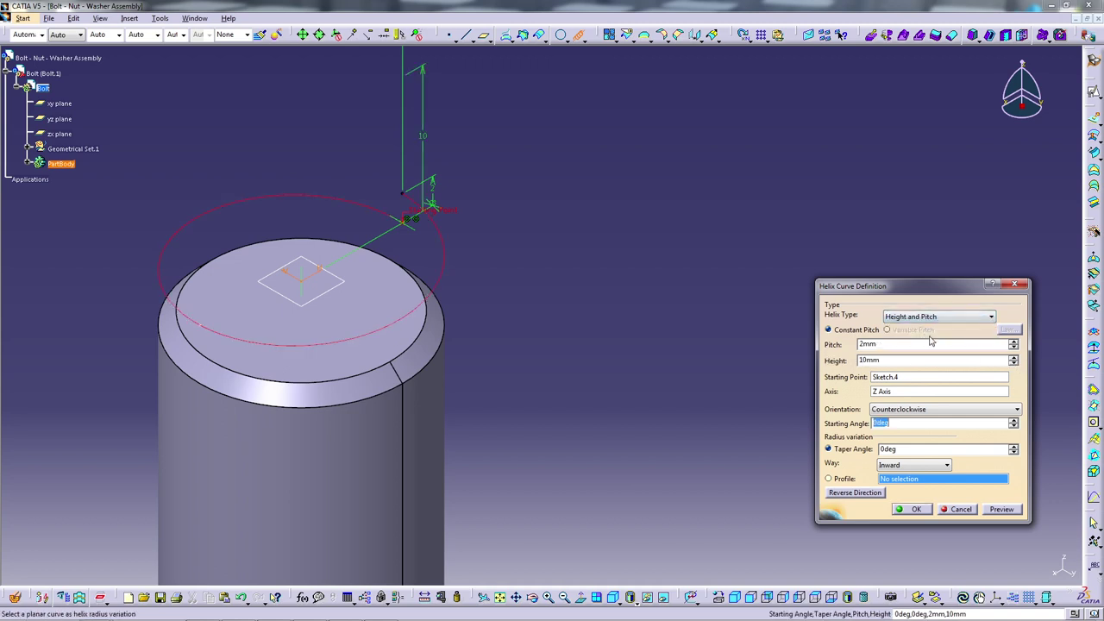
{"action": "double_click", "coordinate": [867, 361]}
{"action": "left_click", "coordinate": [1002, 510]}
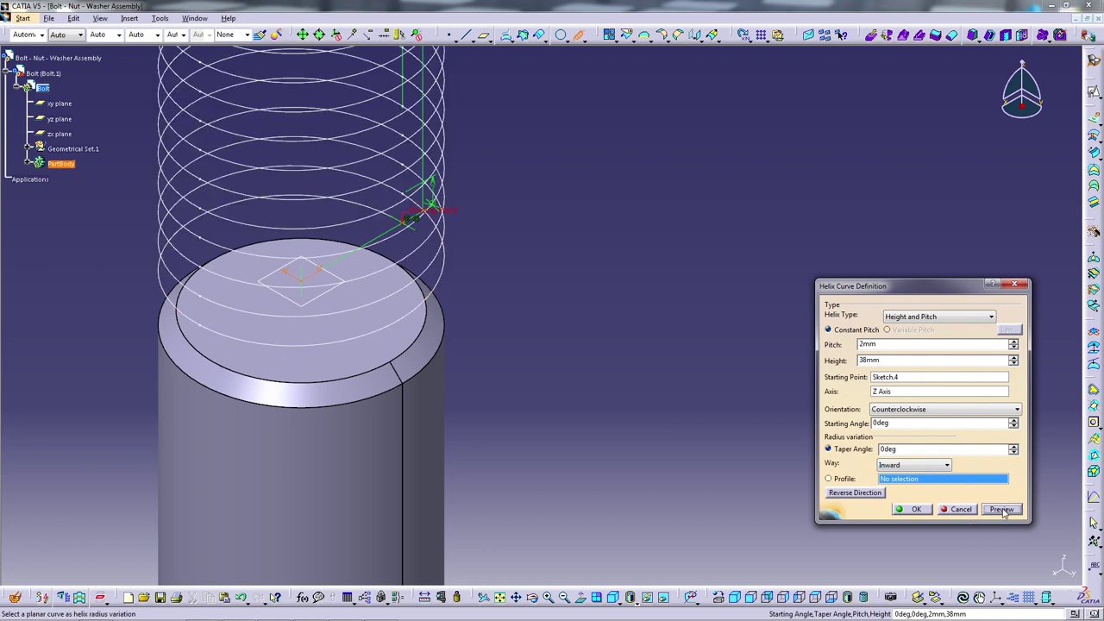
{"action": "left_click", "coordinate": [877, 493]}
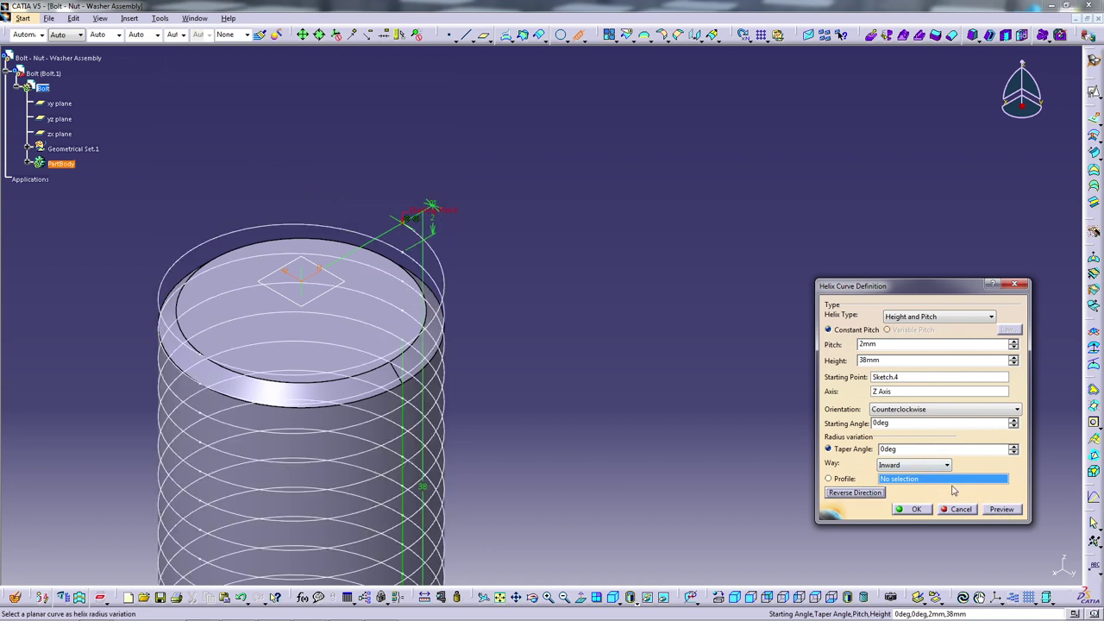
{"action": "left_click", "coordinate": [916, 509]}
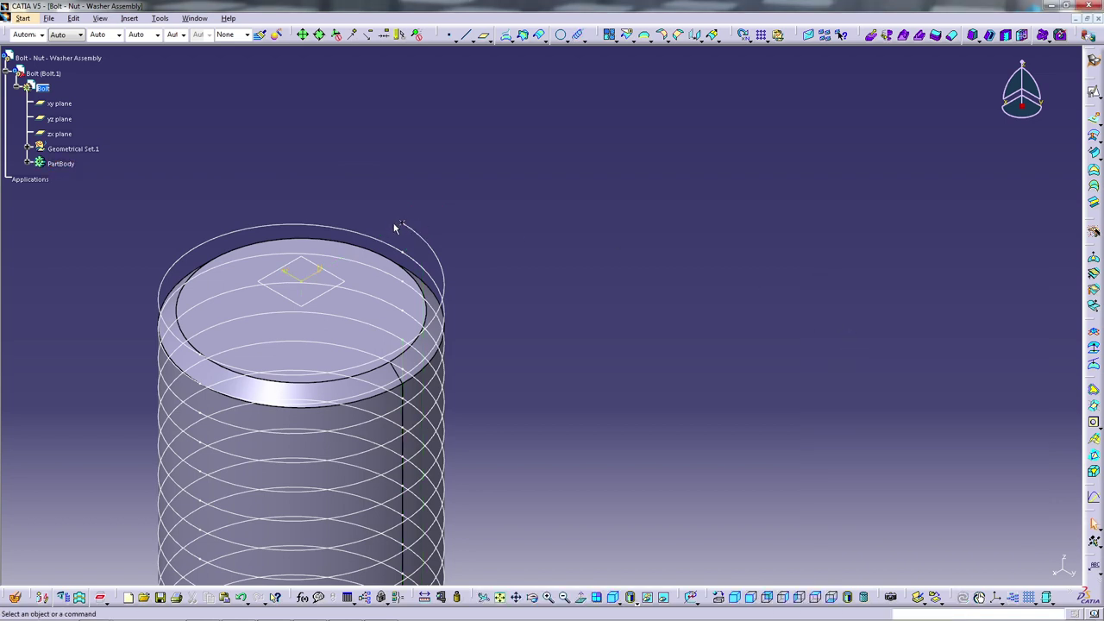
- Hide the sketch holding the helix's starting point and set the helix height to 40 mm
{"action": "right_click", "coordinate": [402, 225]}
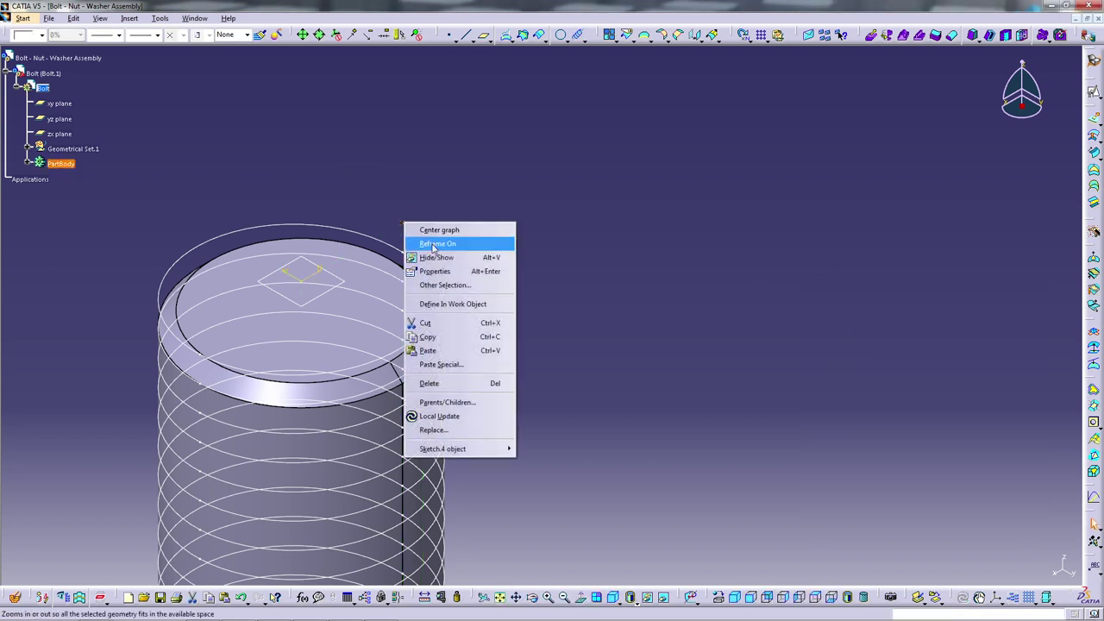
{"action": "left_click", "coordinate": [454, 256]}
{"action": "double_click", "coordinate": [426, 244]}
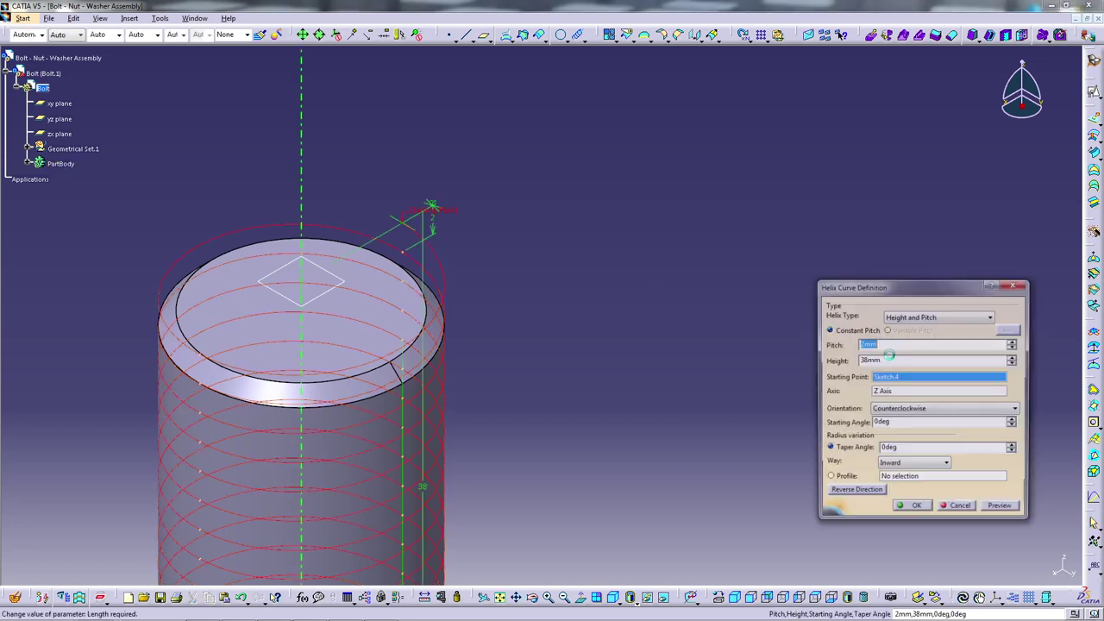
{"action": "key", "text": "Tab"}
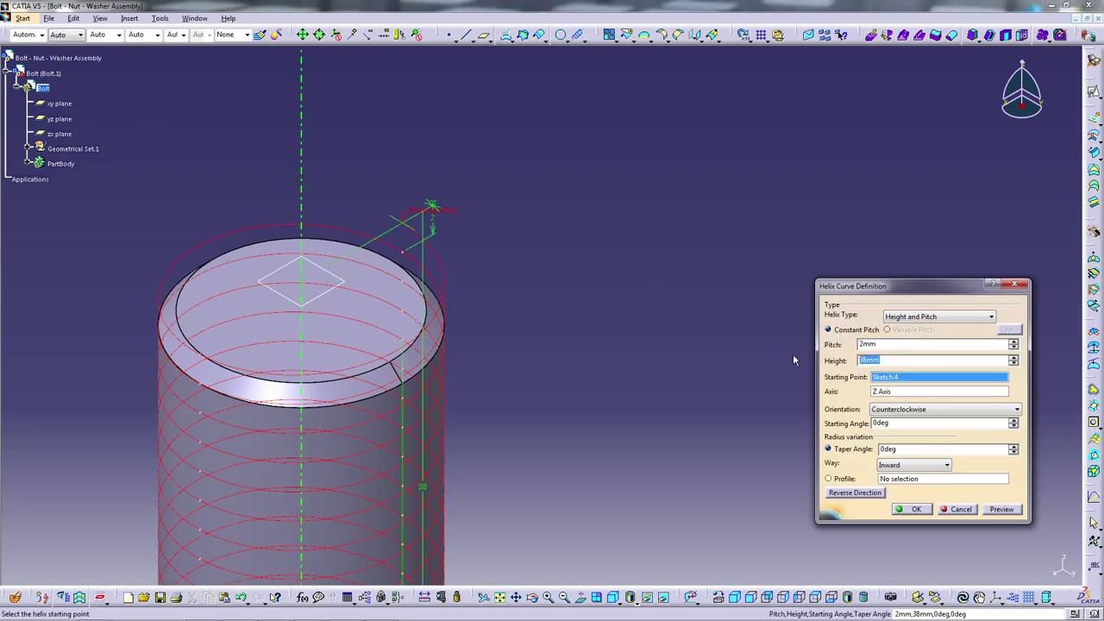
{"action": "type", "text": "40"}
{"action": "key", "text": "Return"}
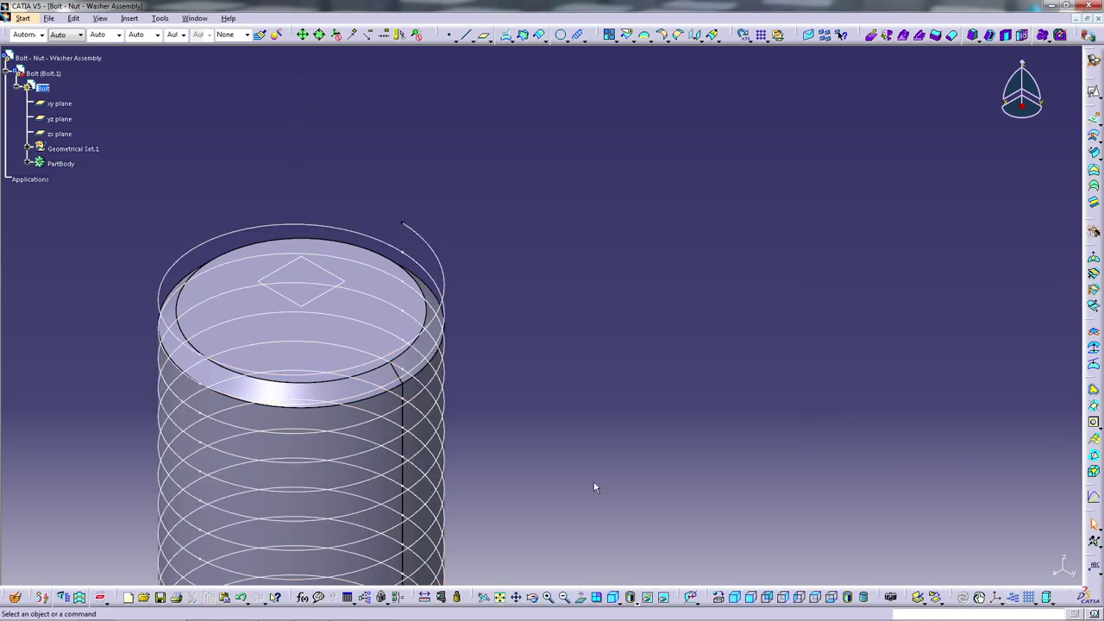
- Check how far the helix reaches along the shank and set its height to 38 mm
{"action": "left_click", "coordinate": [563, 597]}
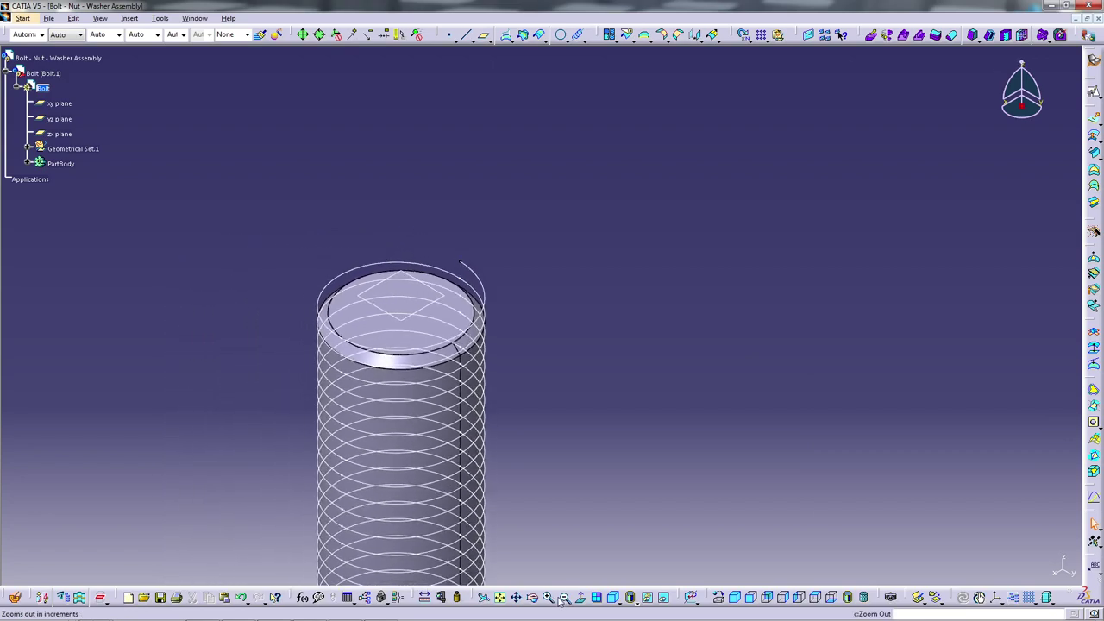
{"action": "left_click_drag", "start_coordinate": [535, 601], "coordinate": [612, 586]}
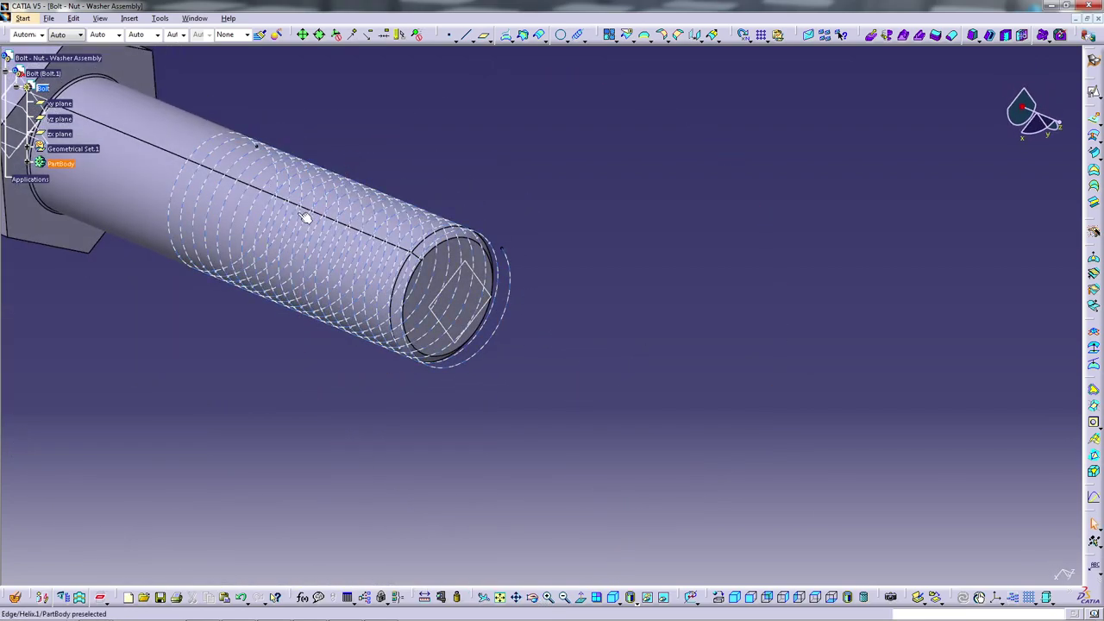
{"action": "double_click", "coordinate": [222, 141]}
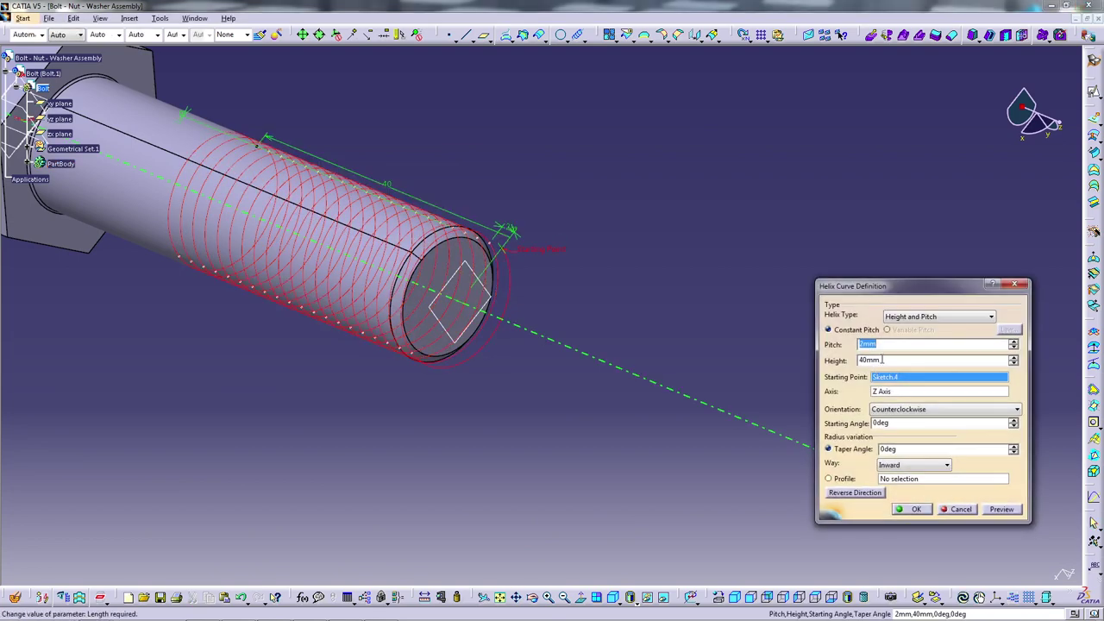
{"action": "left_click", "coordinate": [882, 360]}
{"action": "type", "text": "30"}
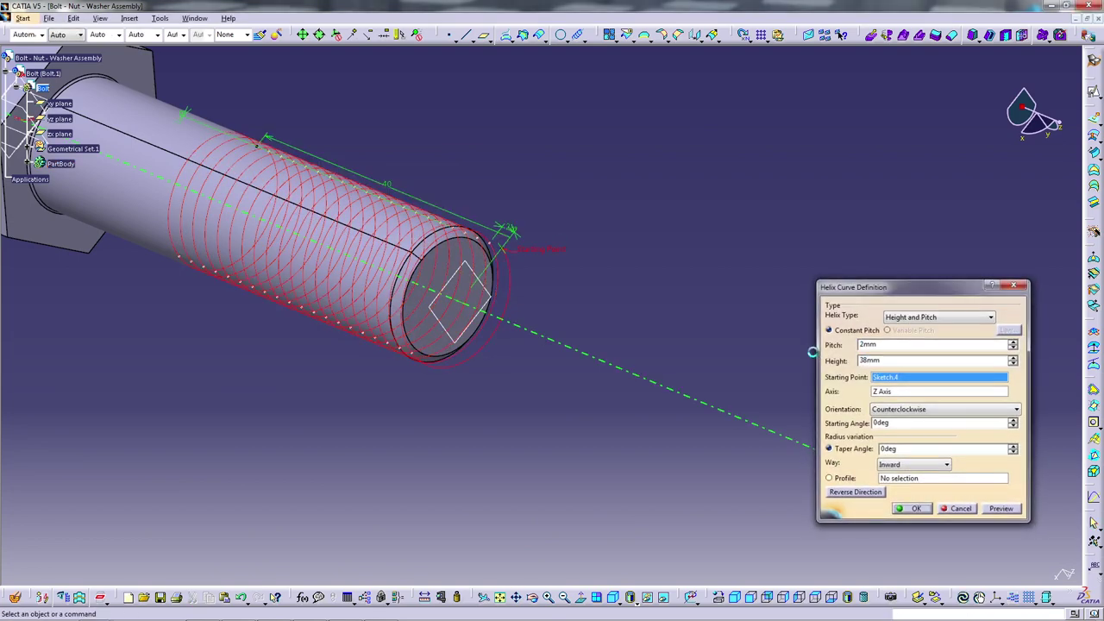
{"action": "key", "text": "Return"}
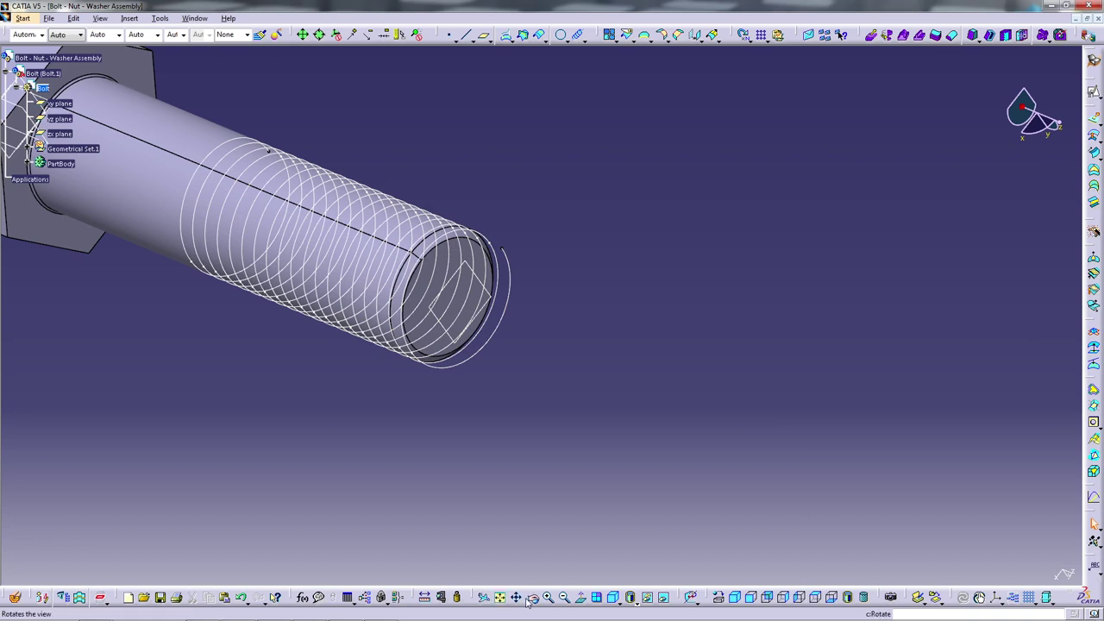
- Create a reference plane parallel to the yz plane through the helix end point nearest the bolt head
{"action": "middle_click_drag", "start_coordinate": [436, 425], "coordinate": [387, 487]}
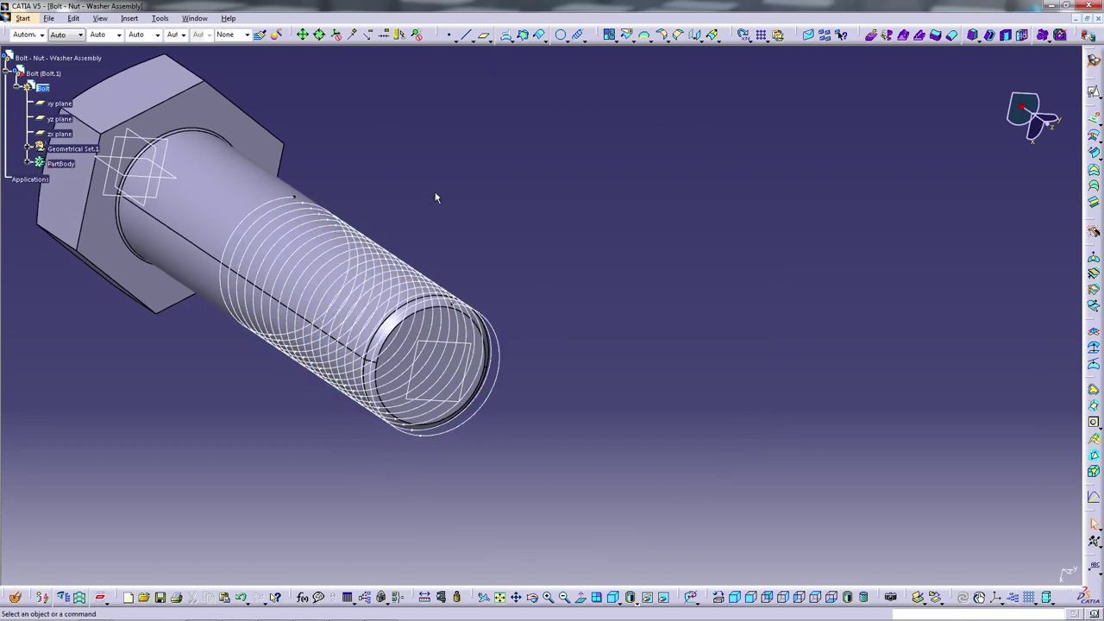
{"action": "left_click", "coordinate": [500, 597]}
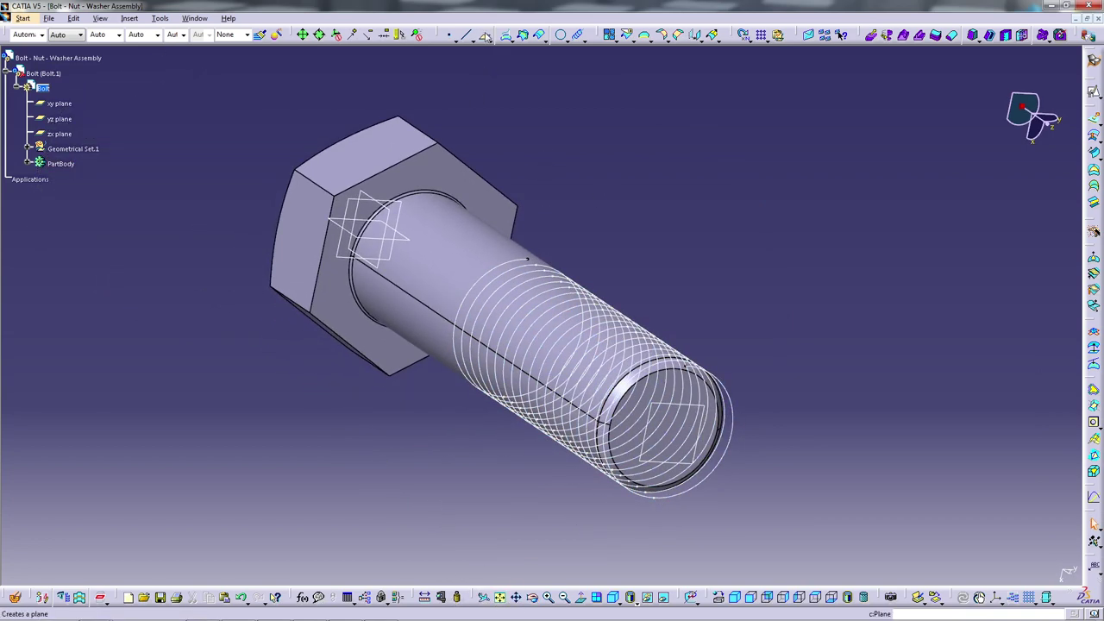
{"action": "left_click", "coordinate": [486, 35]}
{"action": "left_click", "coordinate": [407, 249]}
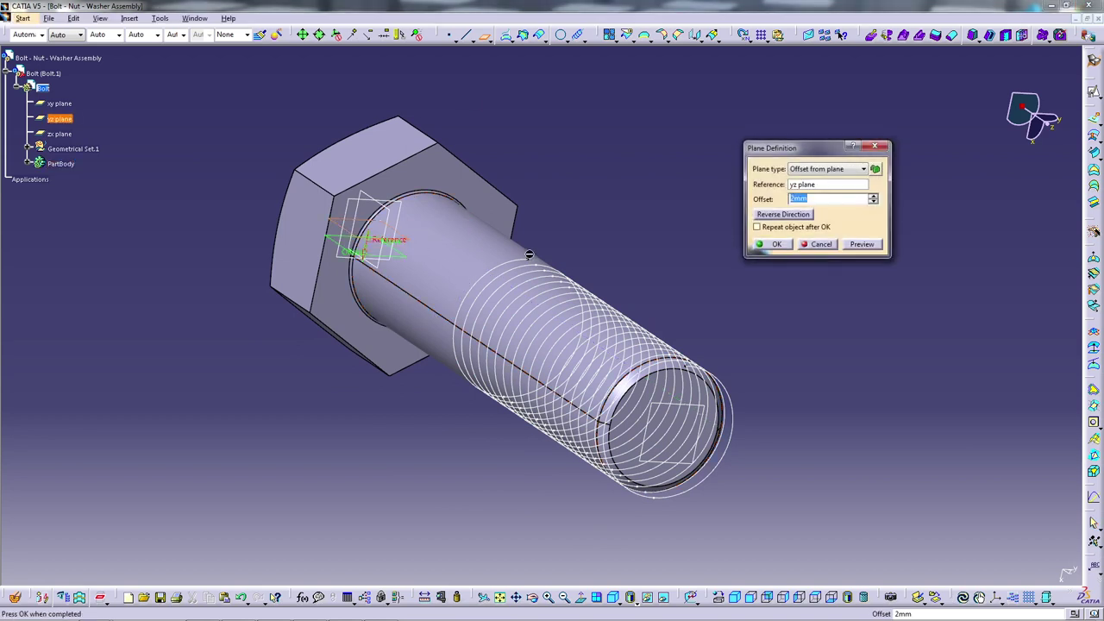
{"action": "left_click", "coordinate": [529, 258]}
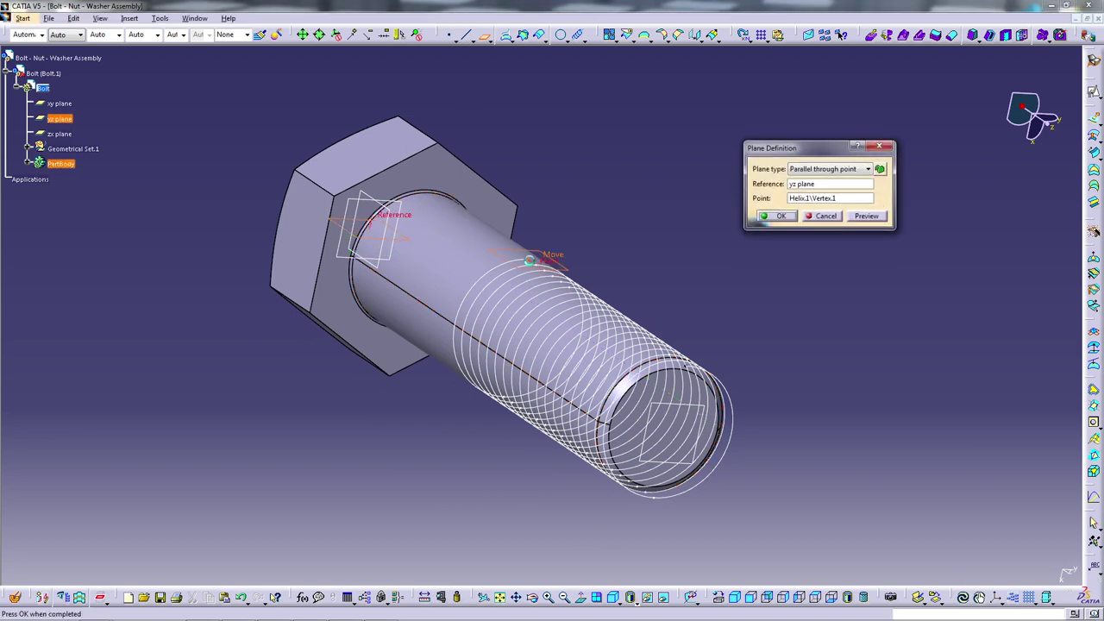
{"action": "left_click", "coordinate": [776, 216]}
{"action": "middle_click_drag", "start_coordinate": [543, 556], "coordinate": [517, 333]}
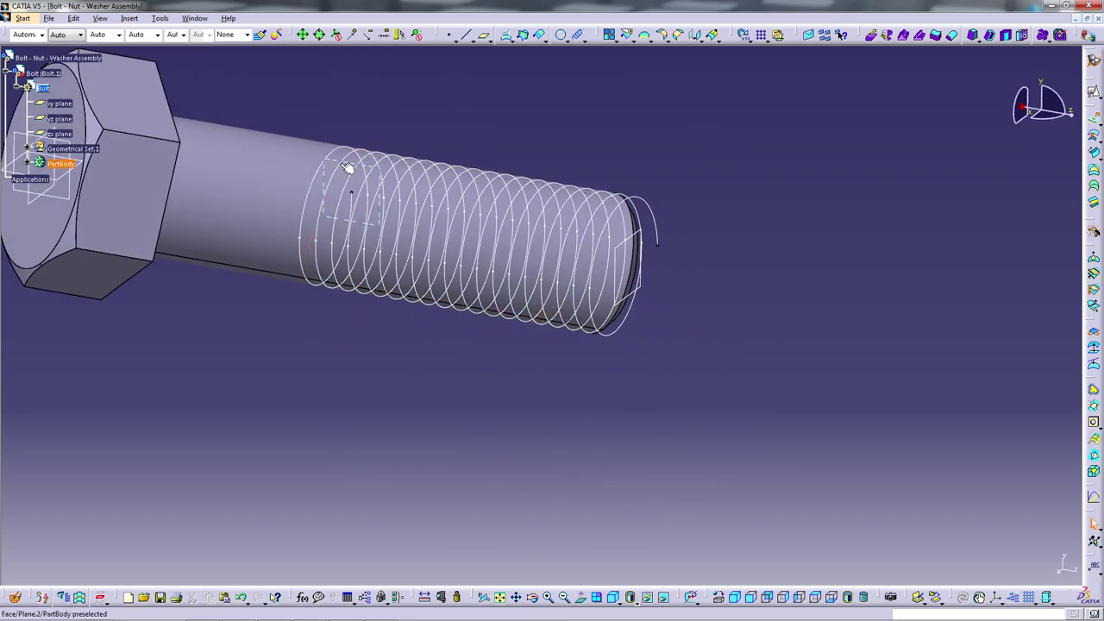
{"action": "left_click", "coordinate": [1092, 91]}
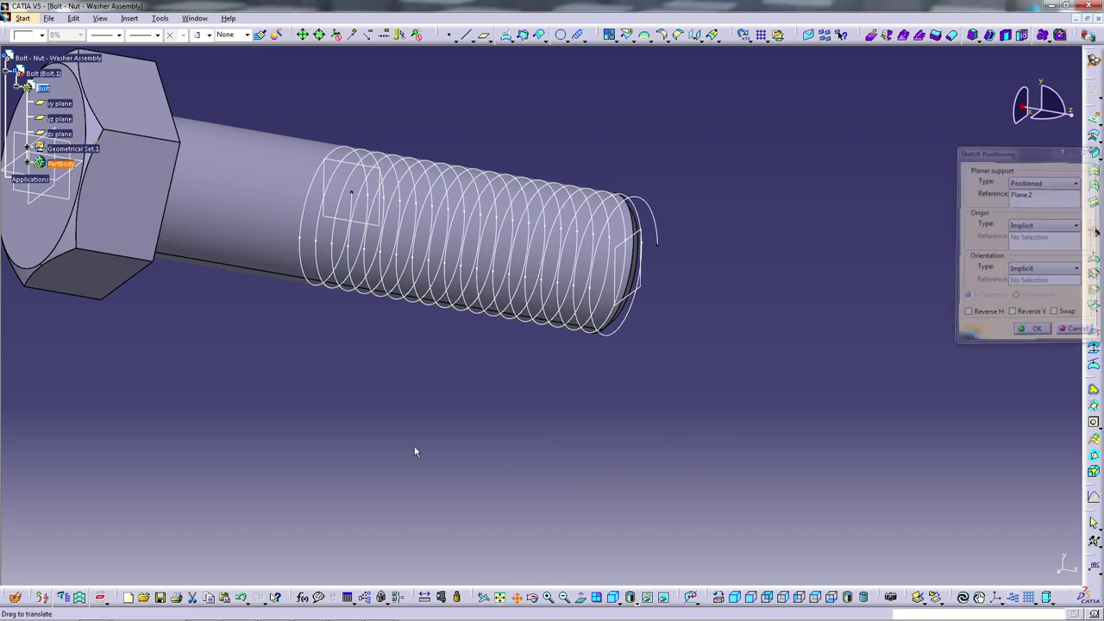
{"action": "middle_click_drag", "start_coordinate": [415, 449], "coordinate": [567, 485]}
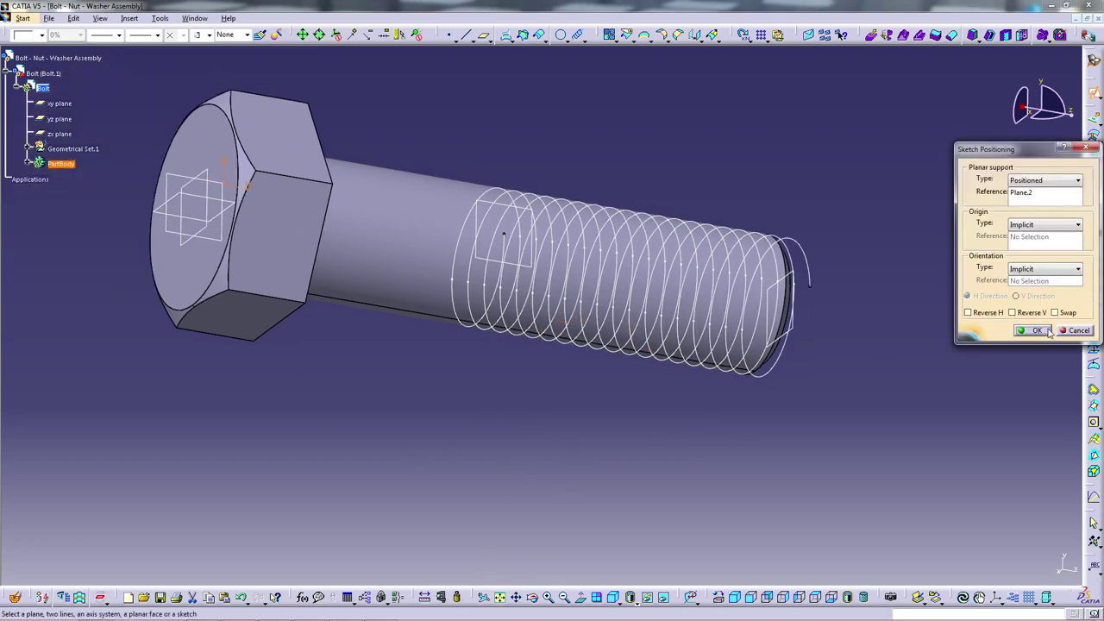
{"action": "left_click", "coordinate": [1049, 332]}
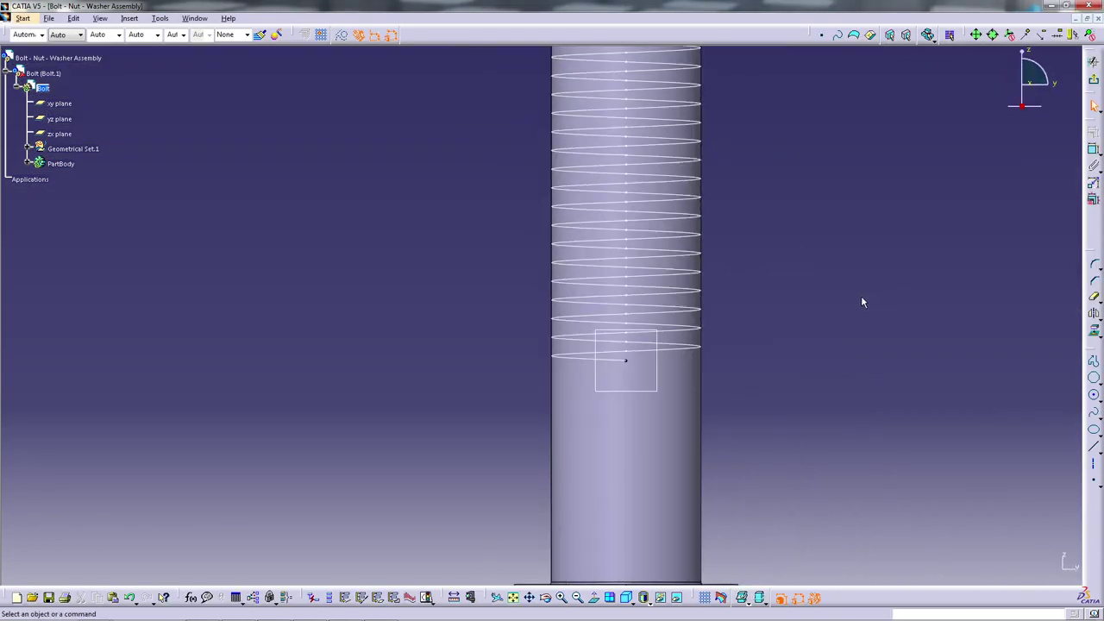
{"action": "key", "text": "ctrl+z"}
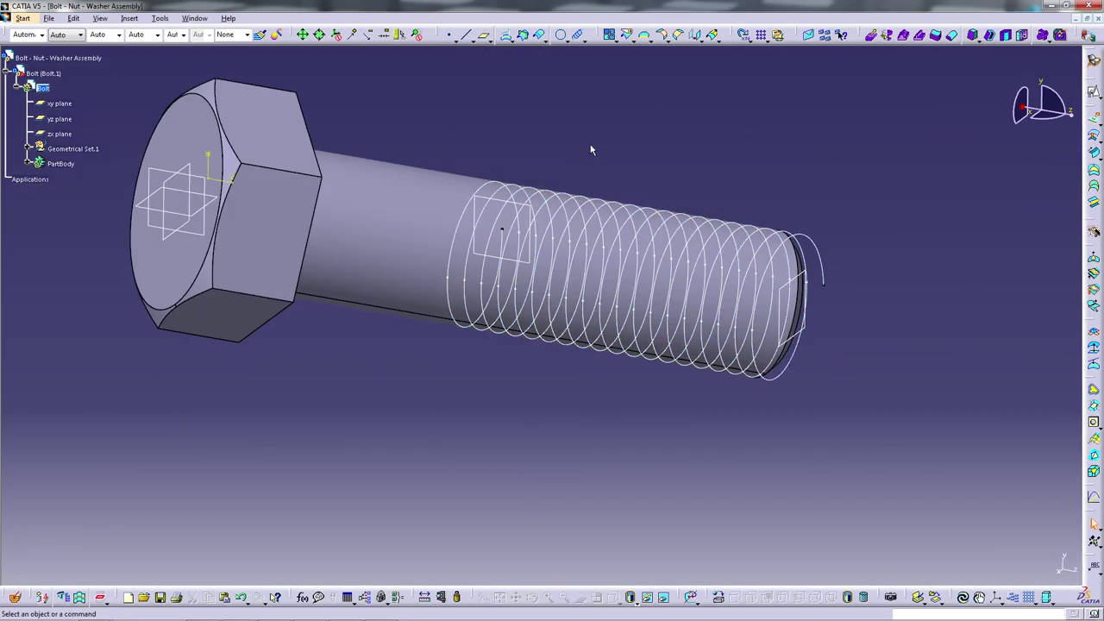
- Start a positioned sketch with swapped axes on the plane through the helix end and draw a steep line from that end to above the shank
{"action": "left_click", "coordinate": [505, 200]}
{"action": "left_click", "coordinate": [1094, 60]}
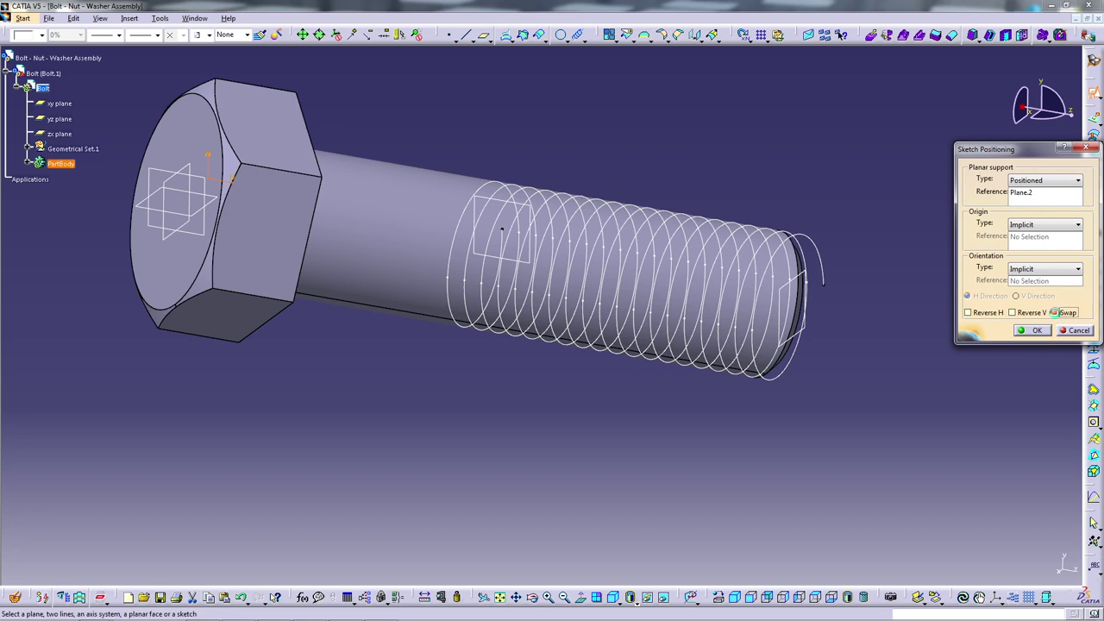
{"action": "left_click", "coordinate": [1031, 330]}
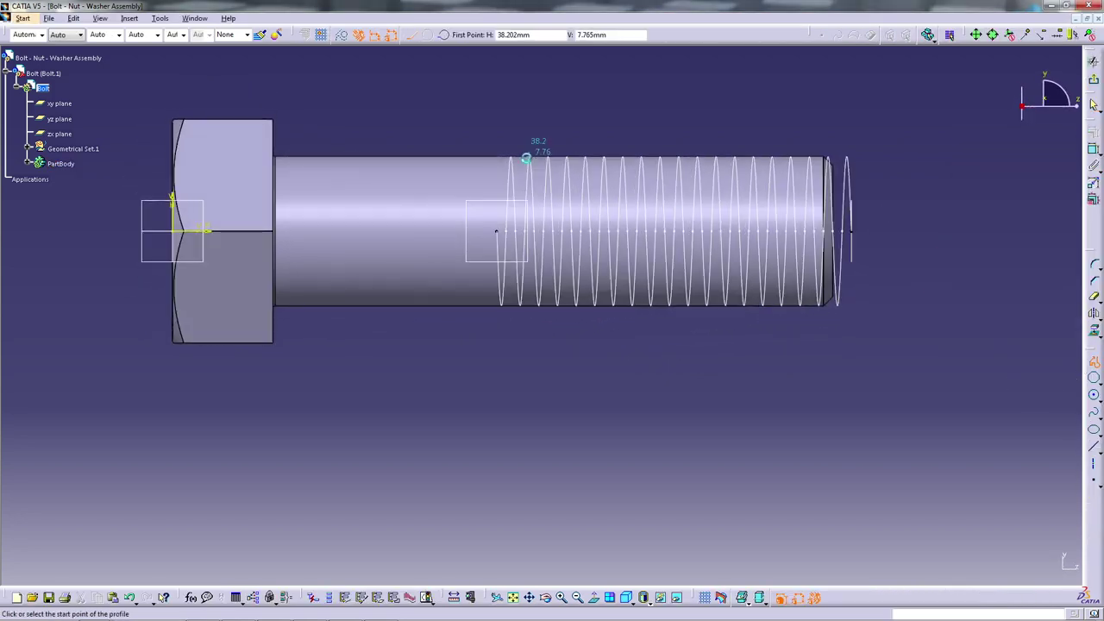
{"action": "left_click", "coordinate": [496, 231]}
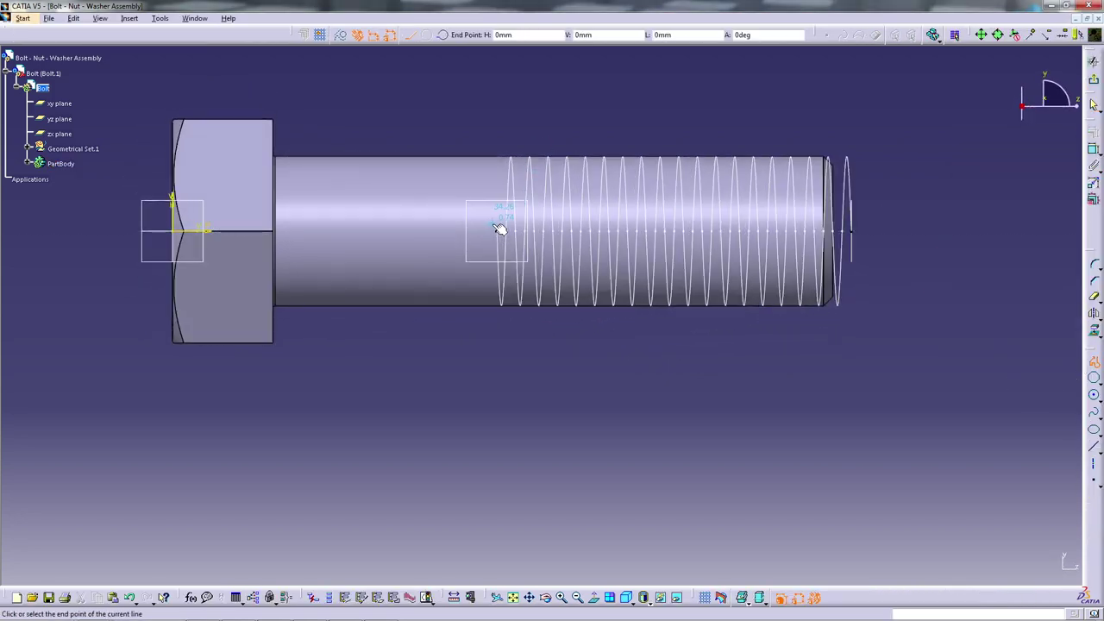
{"action": "double_click", "coordinate": [482, 99]}
- Constrain the line's start to coincide with the helix end point and make the line tangent to the helix
{"action": "left_click", "coordinate": [1094, 148]}
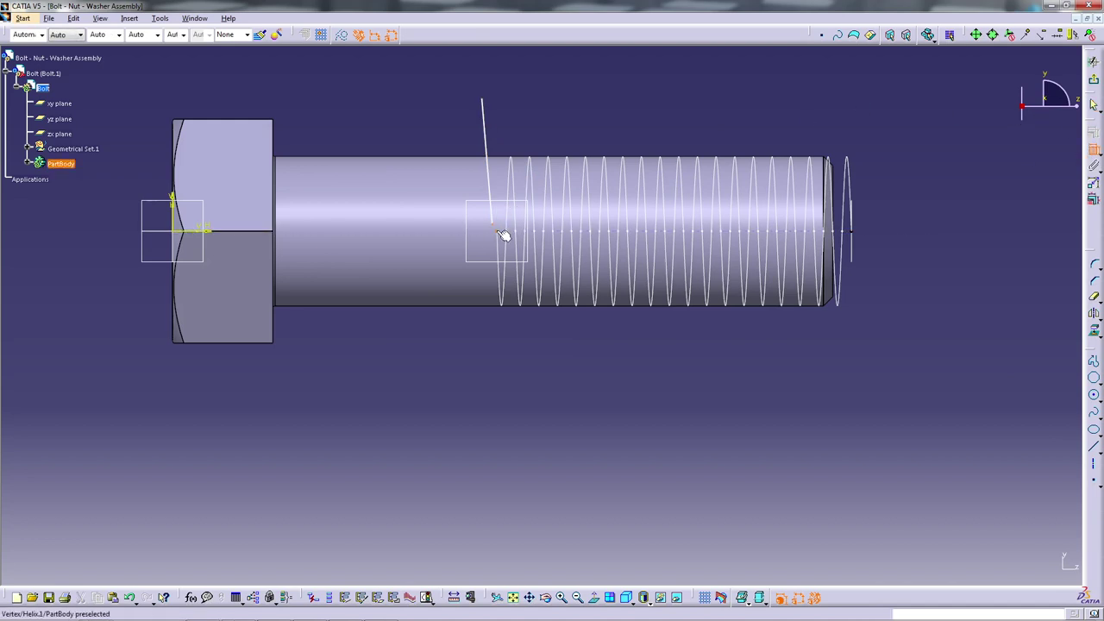
{"action": "right_click", "coordinate": [560, 140]}
{"action": "left_click", "coordinate": [636, 183]}
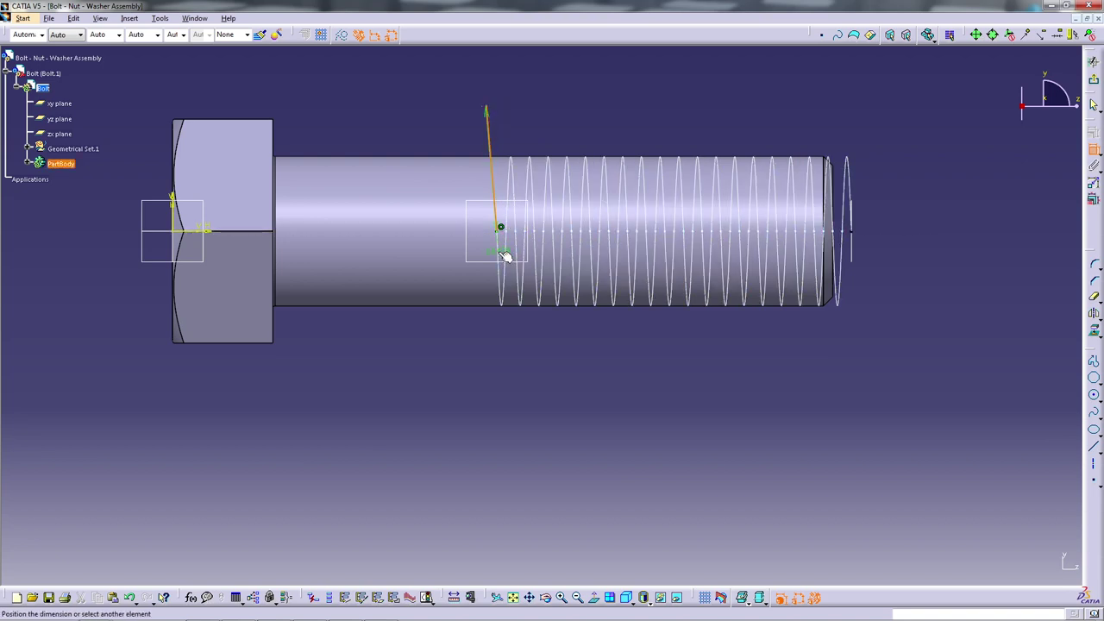
{"action": "right_click", "coordinate": [585, 120]}
{"action": "left_click", "coordinate": [608, 169]}
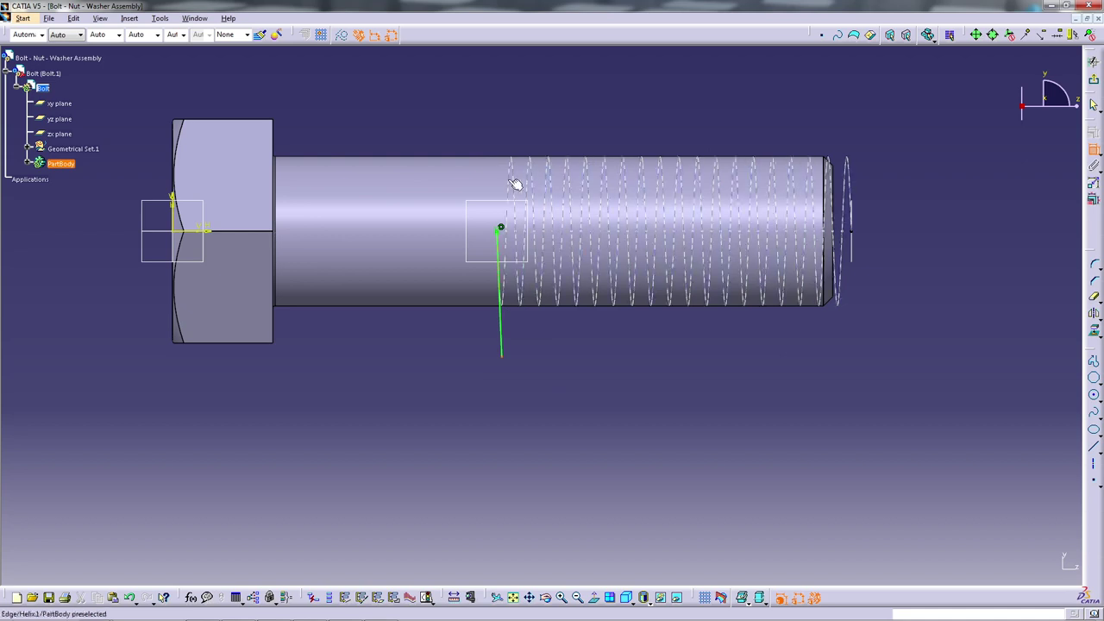
{"action": "left_click", "coordinate": [500, 319]}
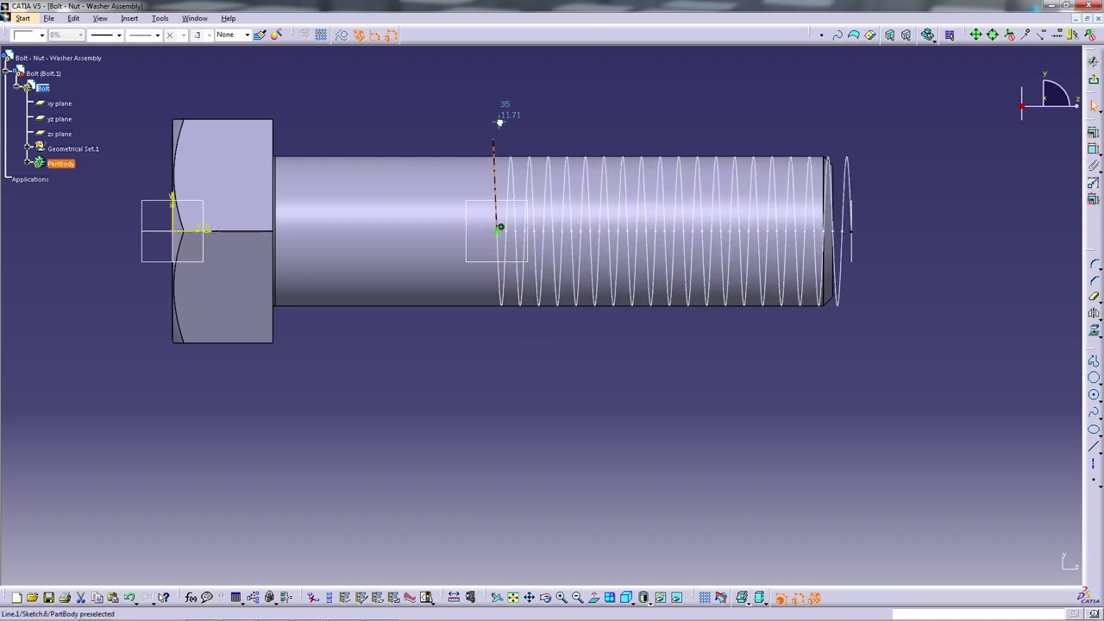
- Exit the run-out line sketch and hide the two reference planes at the helix ends
{"action": "left_click", "coordinate": [884, 126]}
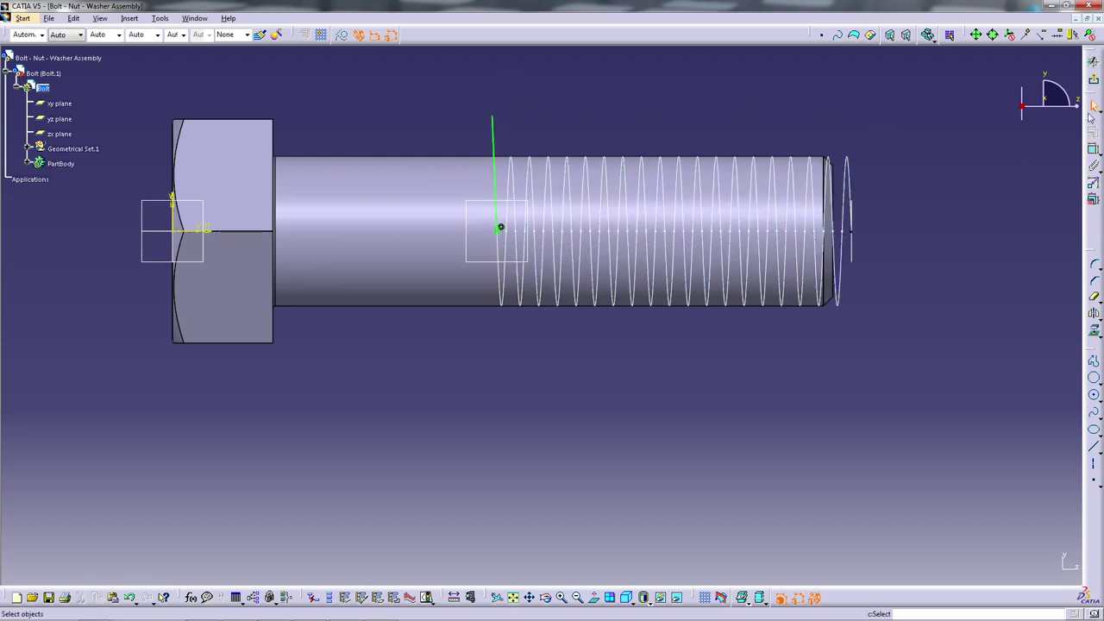
{"action": "left_click", "coordinate": [1093, 82]}
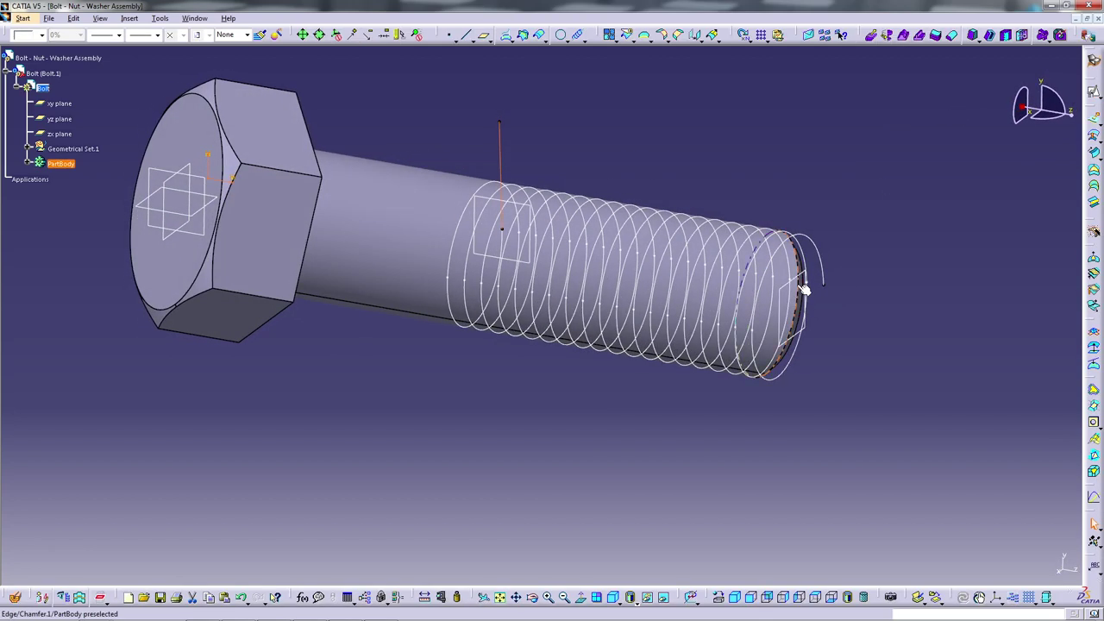
{"action": "right_click", "coordinate": [522, 208]}
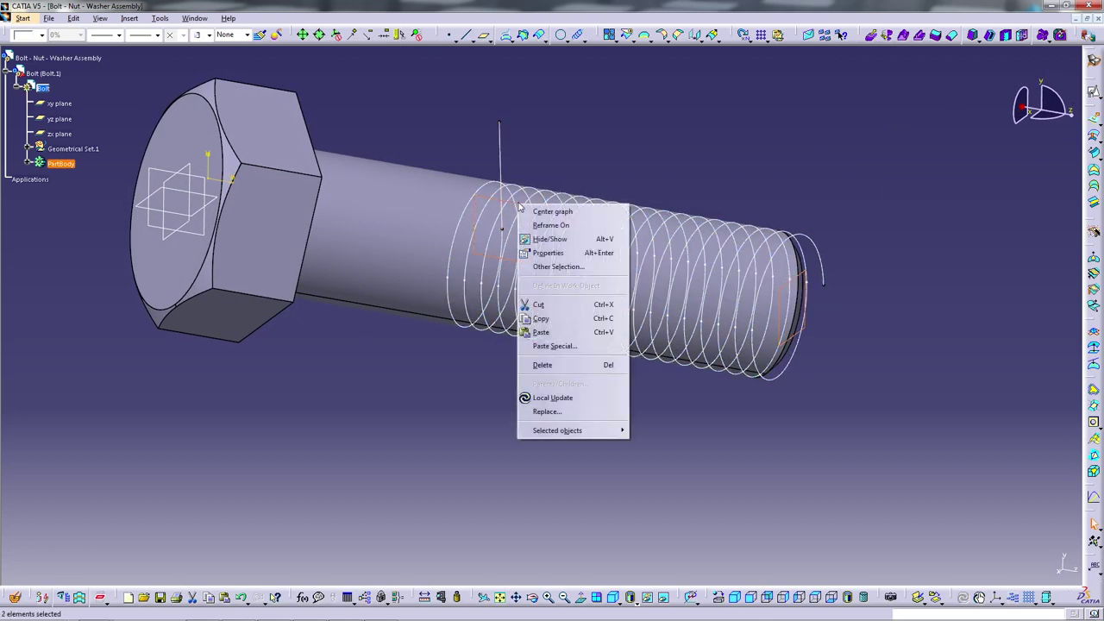
{"action": "left_click", "coordinate": [552, 239]}
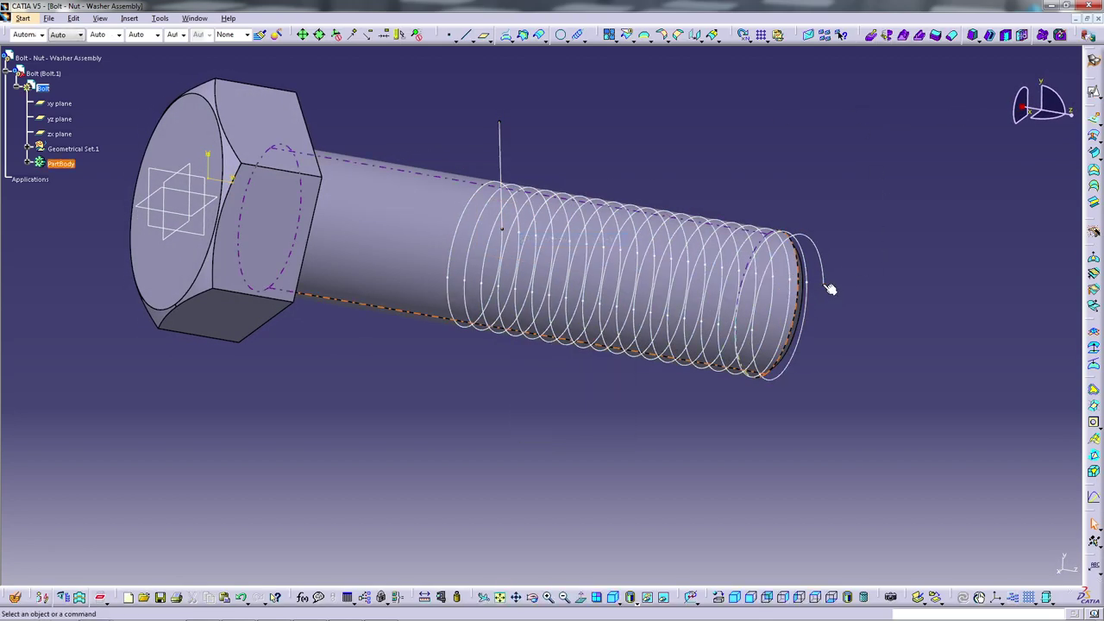
- Create a reference plane normal to the helix at its end point beyond the bolt's chamfered tip
{"action": "left_click", "coordinate": [532, 597]}
{"action": "left_click_drag", "start_coordinate": [552, 483], "coordinate": [750, 343]}
{"action": "left_click", "coordinate": [850, 226]}
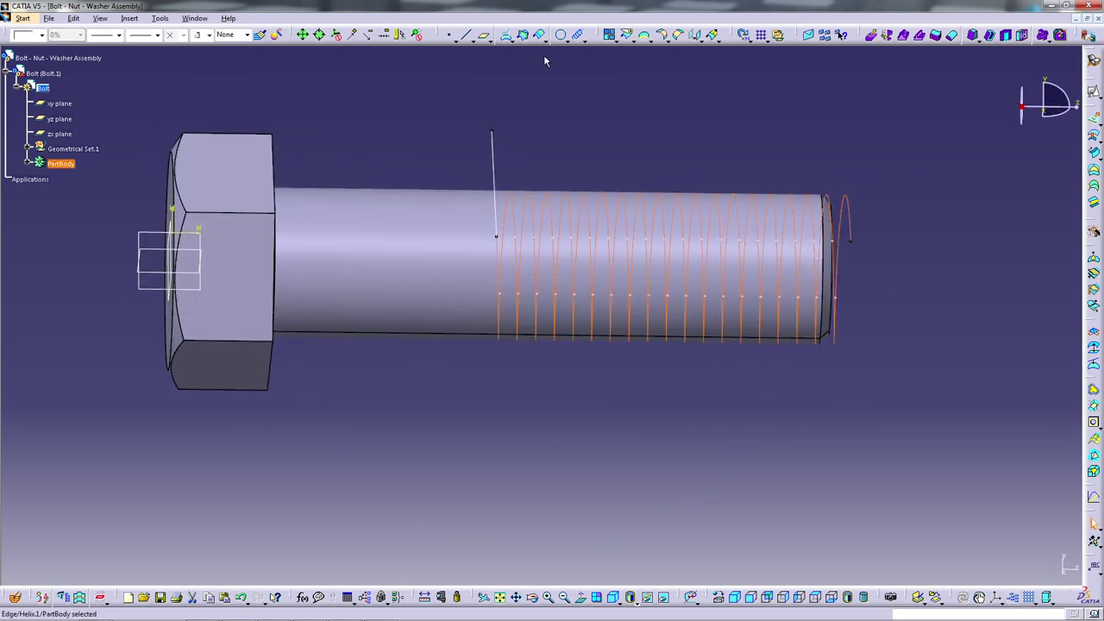
{"action": "left_click", "coordinate": [485, 36]}
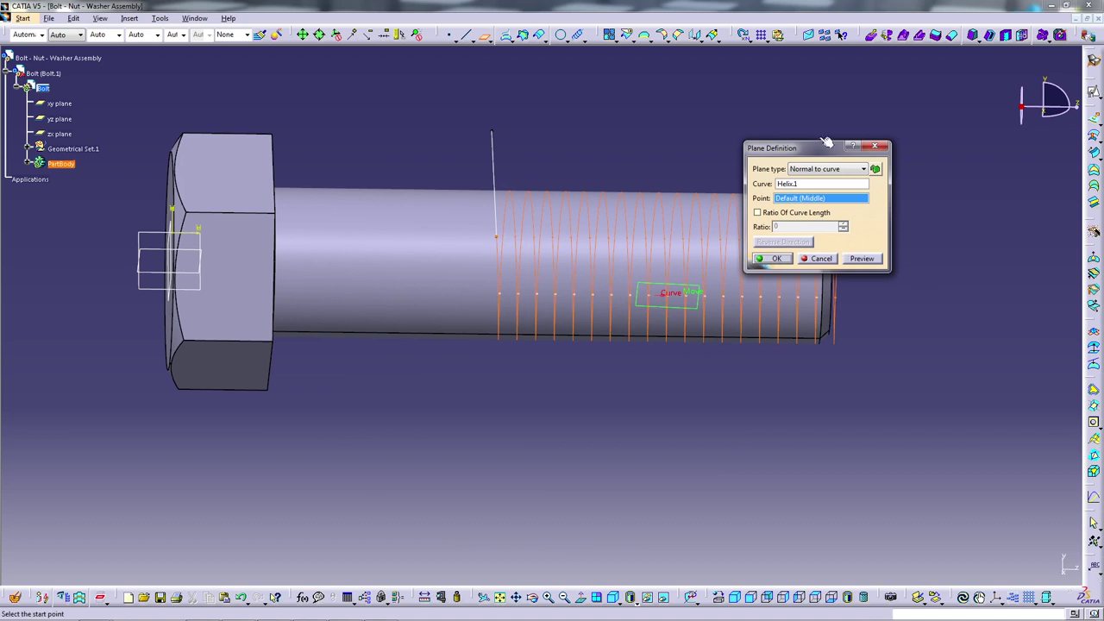
{"action": "left_click_drag", "start_coordinate": [826, 142], "coordinate": [951, 99]}
{"action": "left_click", "coordinate": [851, 240]}
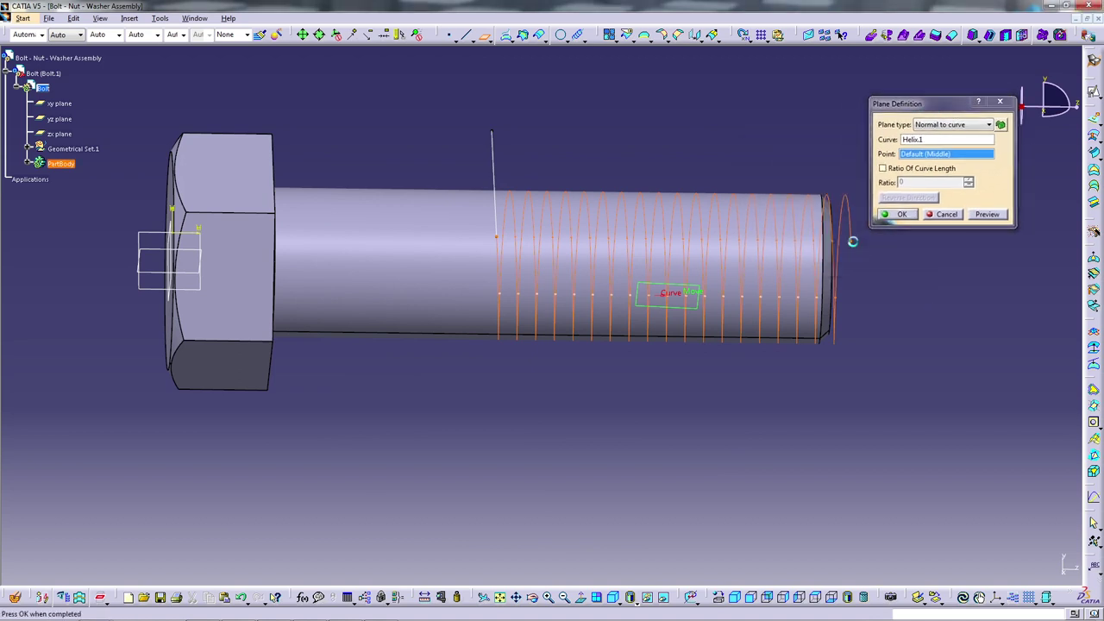
{"action": "left_click", "coordinate": [902, 215]}
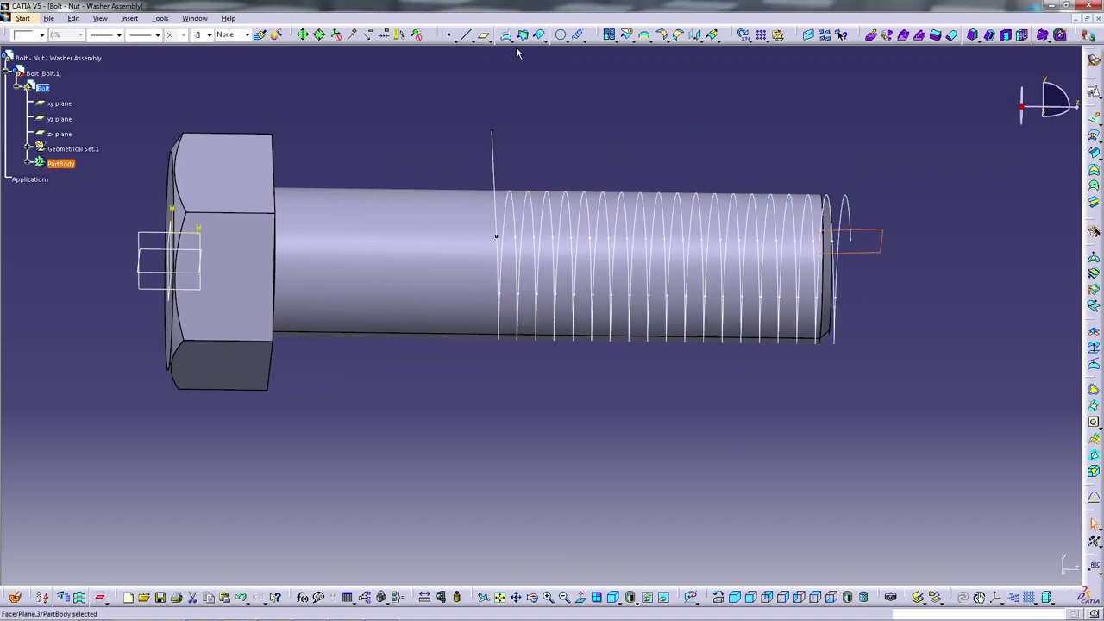
{"action": "left_click", "coordinate": [779, 176]}
- Join the helix and the tangent run-out line sketch into one curve with a 0.001 mm merging distance
{"action": "left_click", "coordinate": [533, 597]}
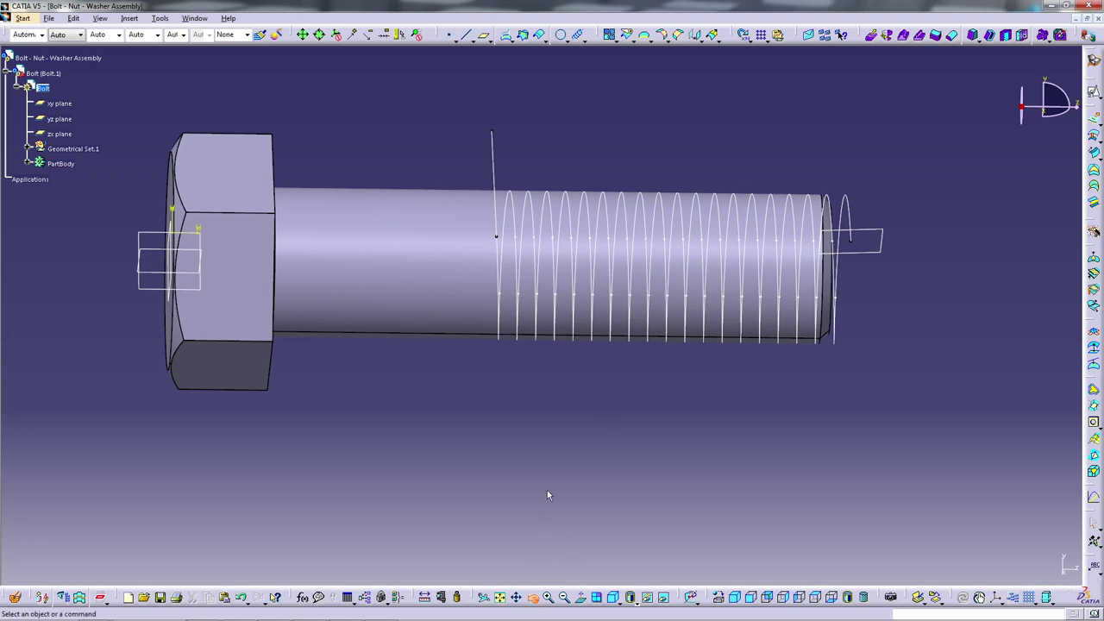
{"action": "left_click_drag", "start_coordinate": [546, 424], "coordinate": [628, 357]}
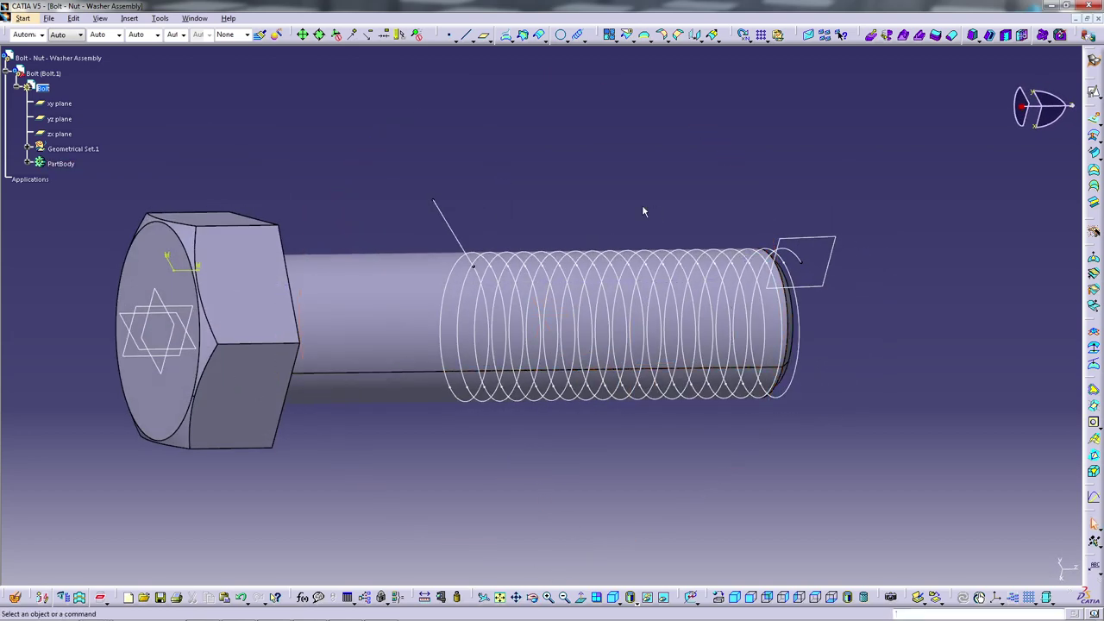
{"action": "left_click", "coordinate": [609, 34]}
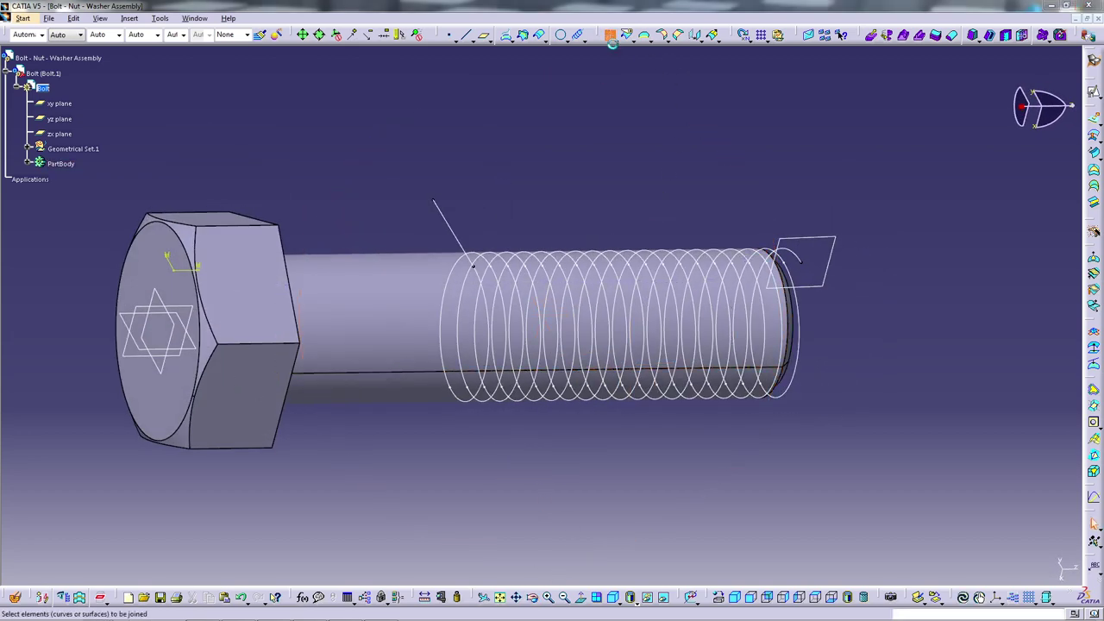
{"action": "left_click", "coordinate": [623, 258]}
{"action": "left_click", "coordinate": [451, 228]}
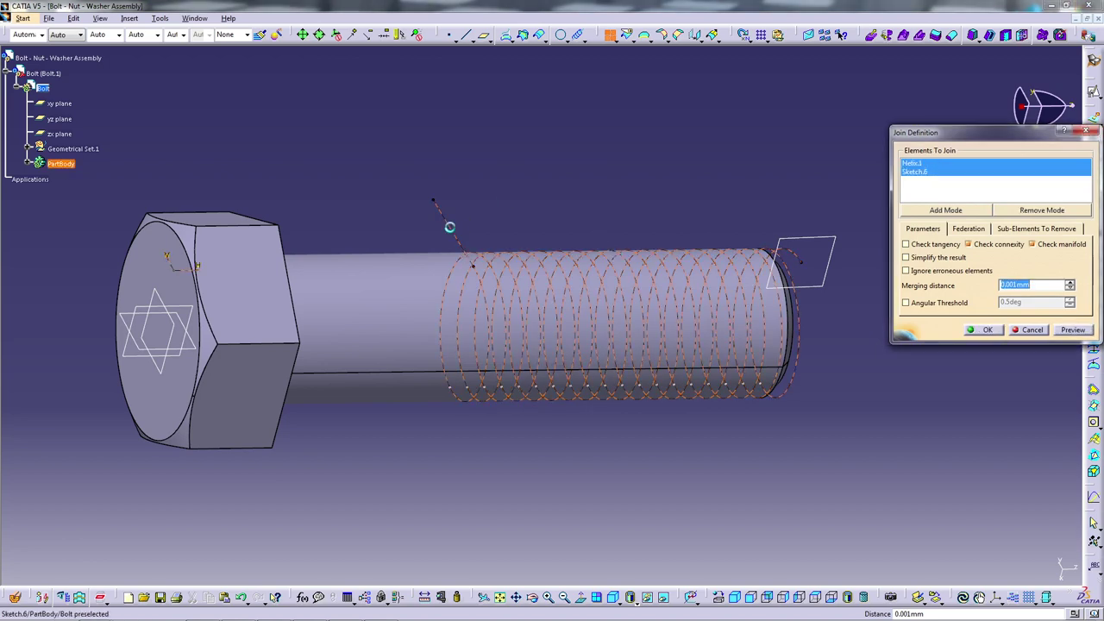
{"action": "left_click", "coordinate": [1075, 335]}
{"action": "left_click", "coordinate": [989, 331]}
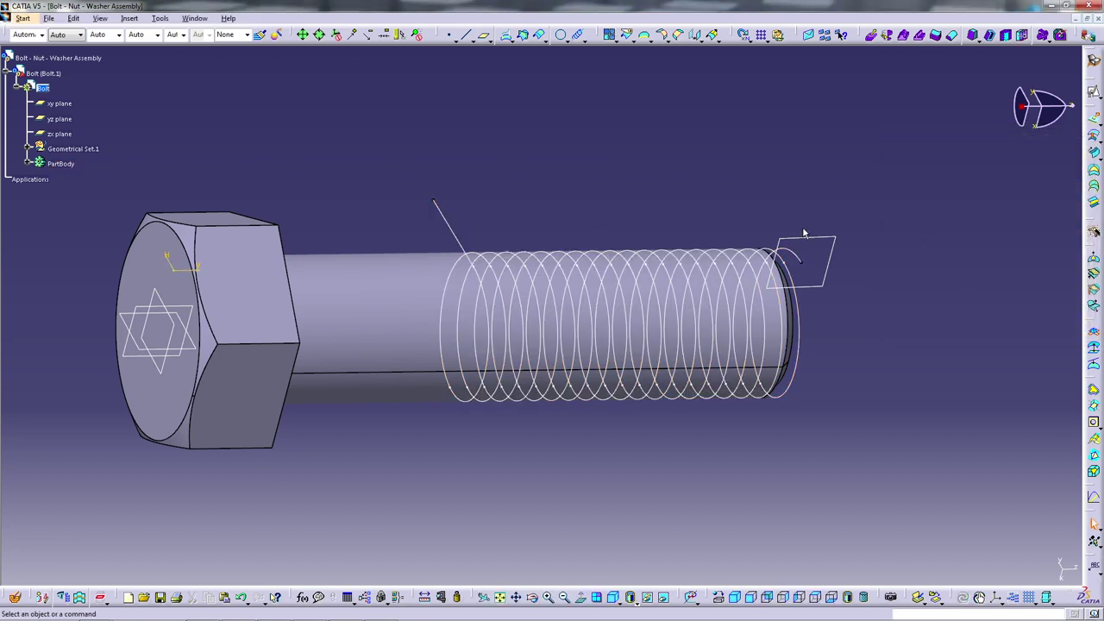
- Start a positioned sketch on the plane normal to the helix and draw a vertical axis about 7.6 mm long near the helix end
{"action": "left_click", "coordinate": [1094, 92]}
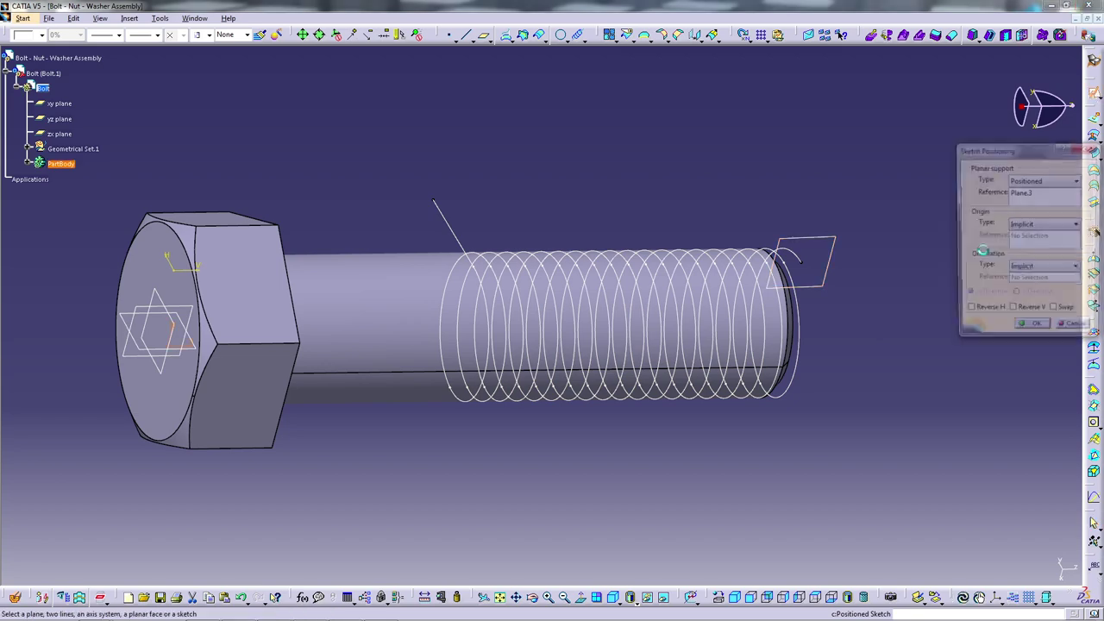
{"action": "left_click", "coordinate": [1040, 330]}
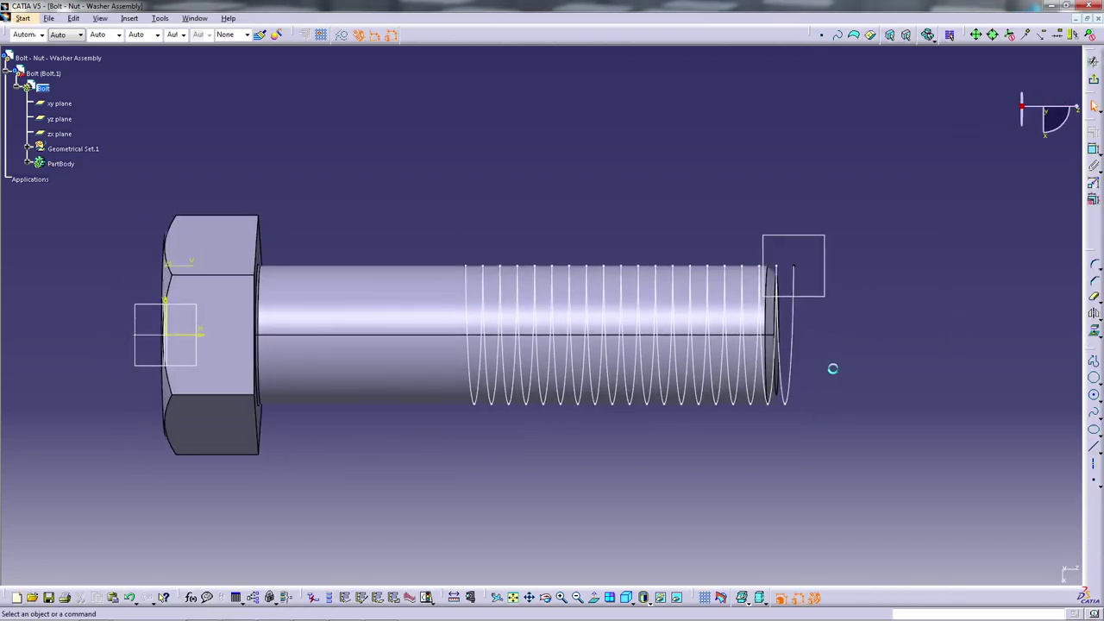
{"action": "middle_click_drag", "start_coordinate": [832, 369], "coordinate": [992, 345]}
{"action": "left_click", "coordinate": [1093, 361]}
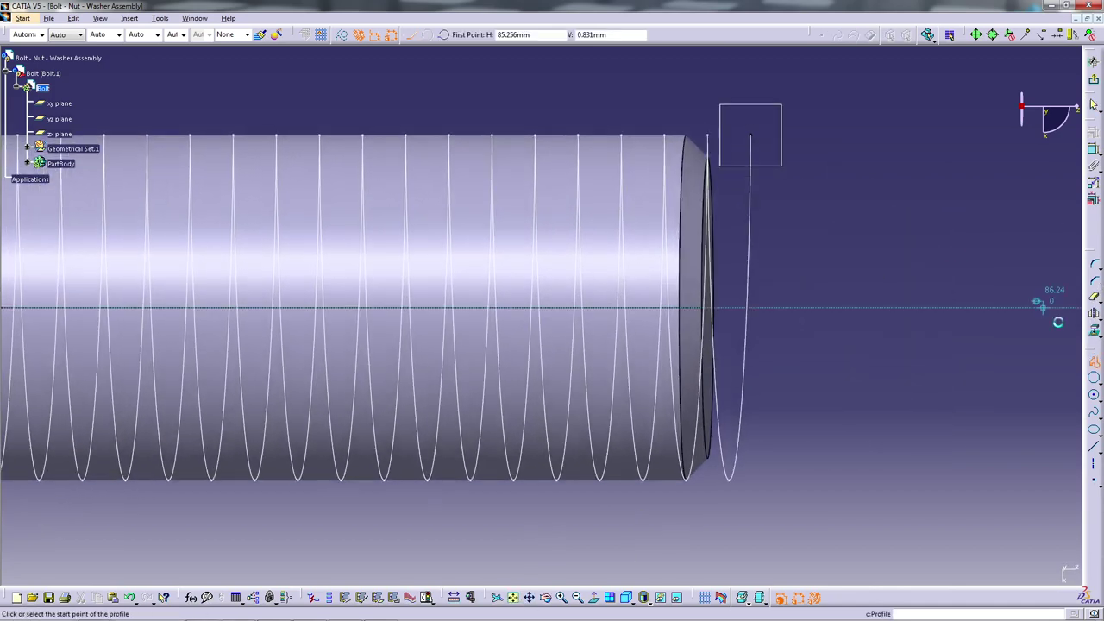
{"action": "left_click", "coordinate": [1094, 446]}
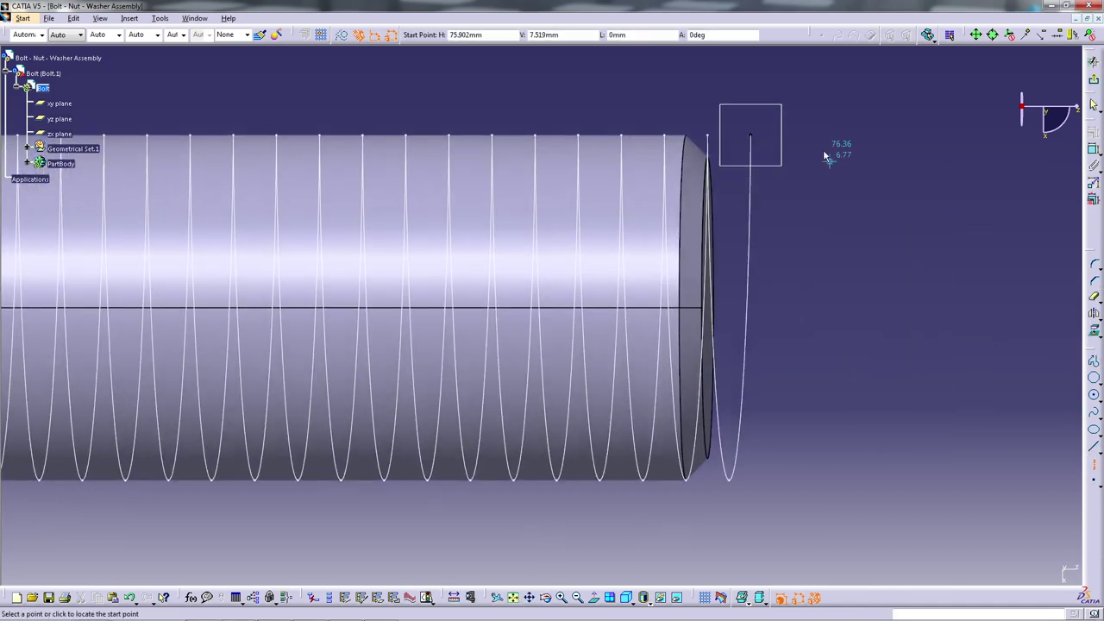
{"action": "left_click", "coordinate": [738, 75]}
{"action": "left_click", "coordinate": [739, 230]}
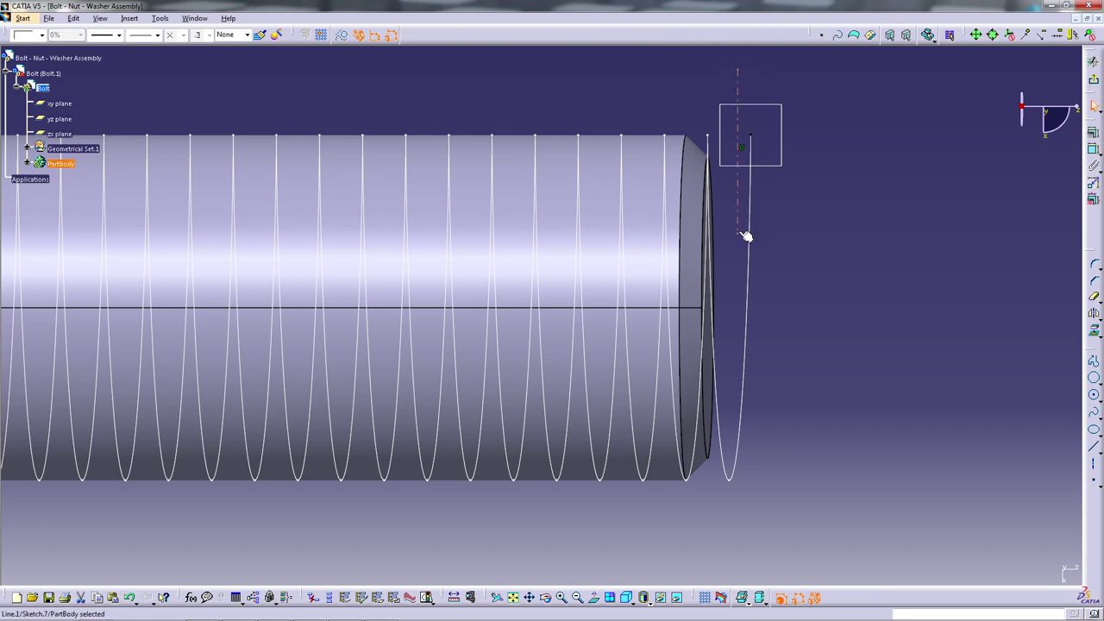
- Constrain the vertical axis to coincide with the helix end point
{"action": "left_click", "coordinate": [1094, 148]}
{"action": "left_click", "coordinate": [739, 172]}
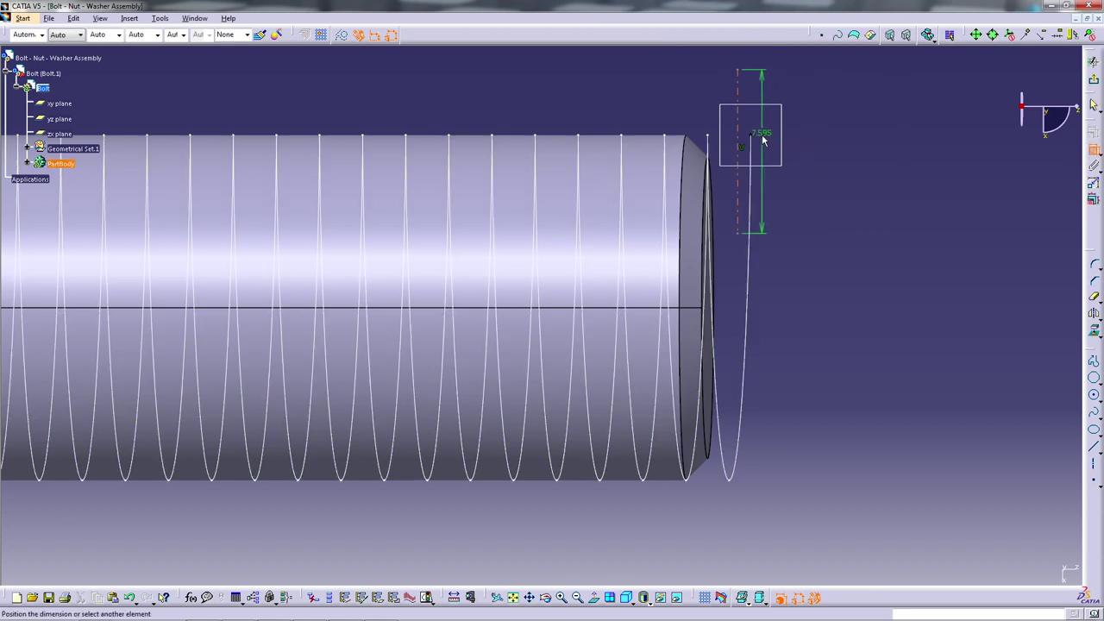
{"action": "right_click", "coordinate": [865, 137]}
{"action": "left_click", "coordinate": [913, 212]}
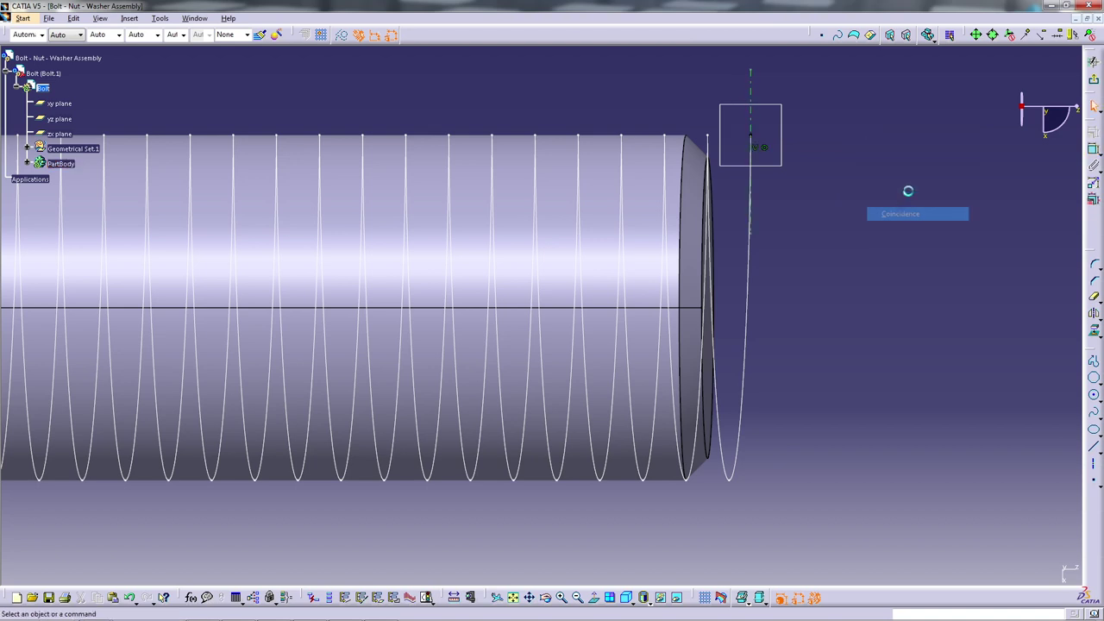
- Sketch a closed downward-pointing triangle across the axis, with a horizontal upper edge and its apex on the axis
{"action": "left_click", "coordinate": [1094, 361]}
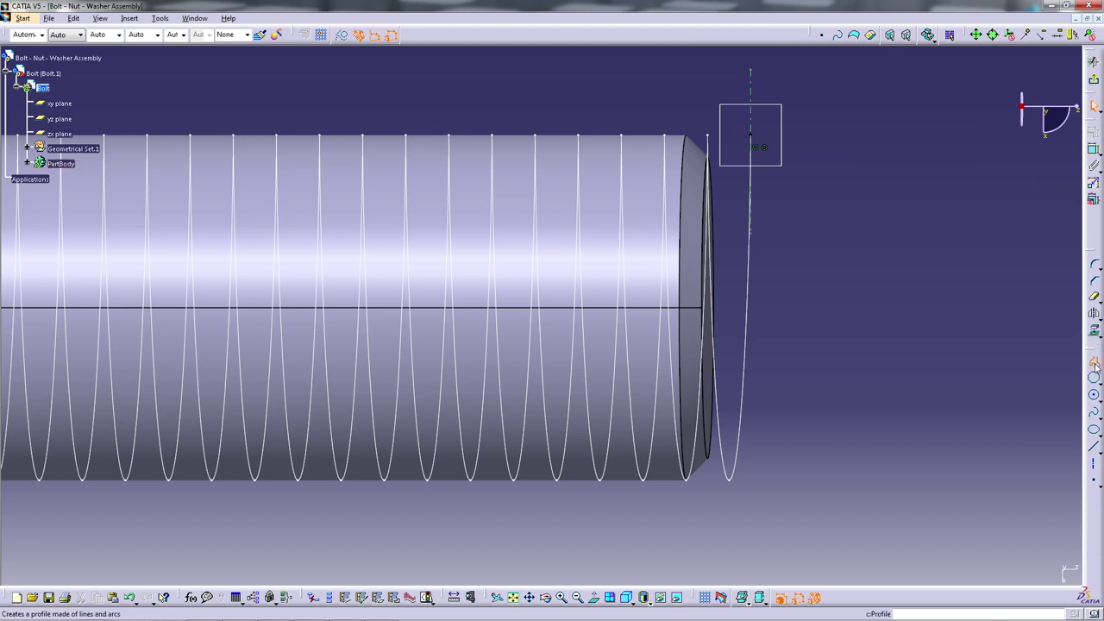
{"action": "left_click", "coordinate": [729, 128]}
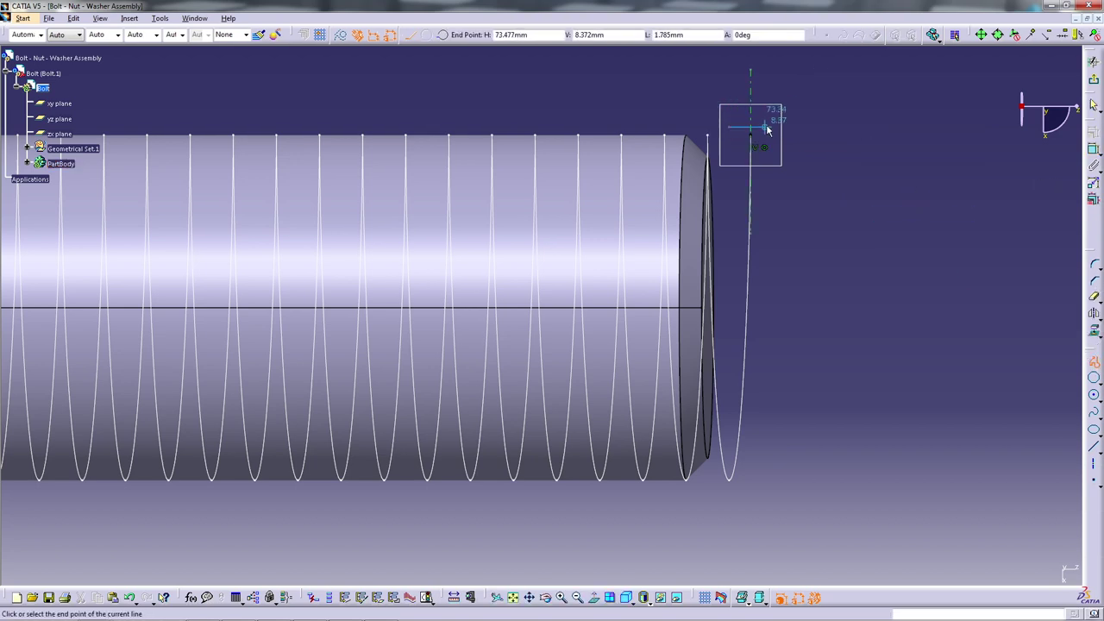
{"action": "left_click", "coordinate": [779, 127]}
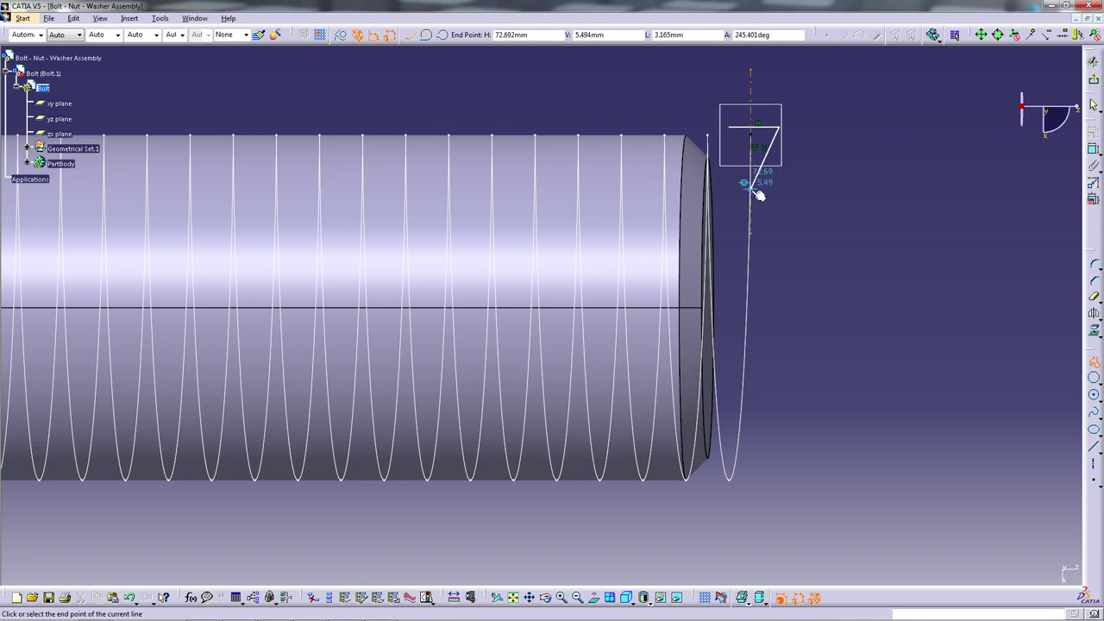
{"action": "left_click", "coordinate": [751, 190]}
{"action": "left_click", "coordinate": [732, 128]}
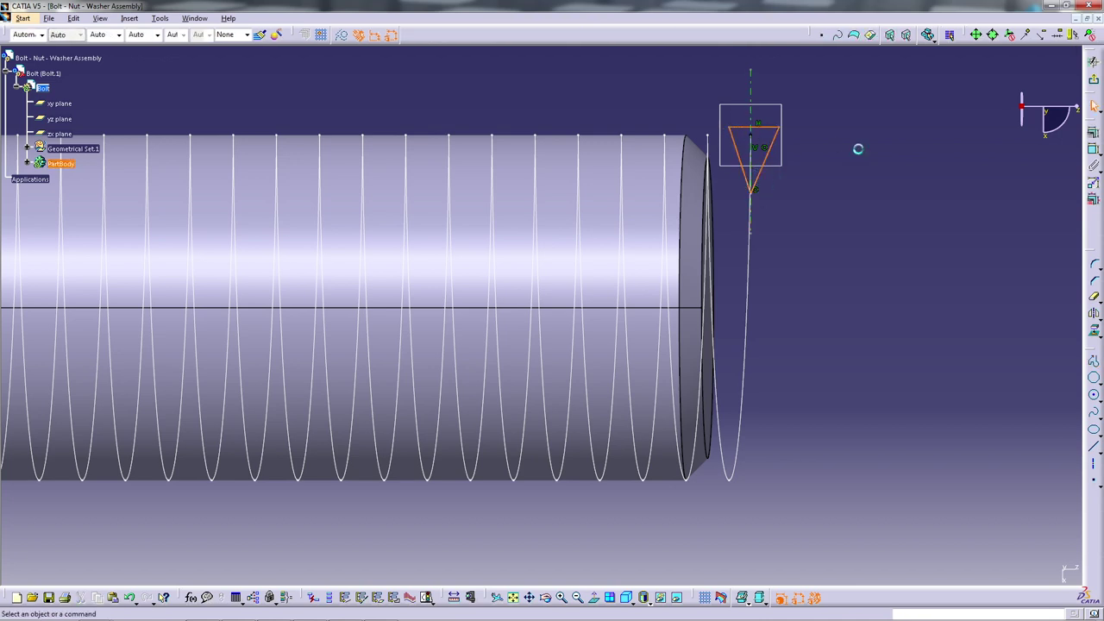
- Make the triangle's horizontal edge coincident with the helix end point and its two slanted sides symmetric about the vertical axis
{"action": "left_click", "coordinate": [755, 129]}
{"action": "right_click", "coordinate": [839, 87]}
{"action": "left_click", "coordinate": [875, 152]}
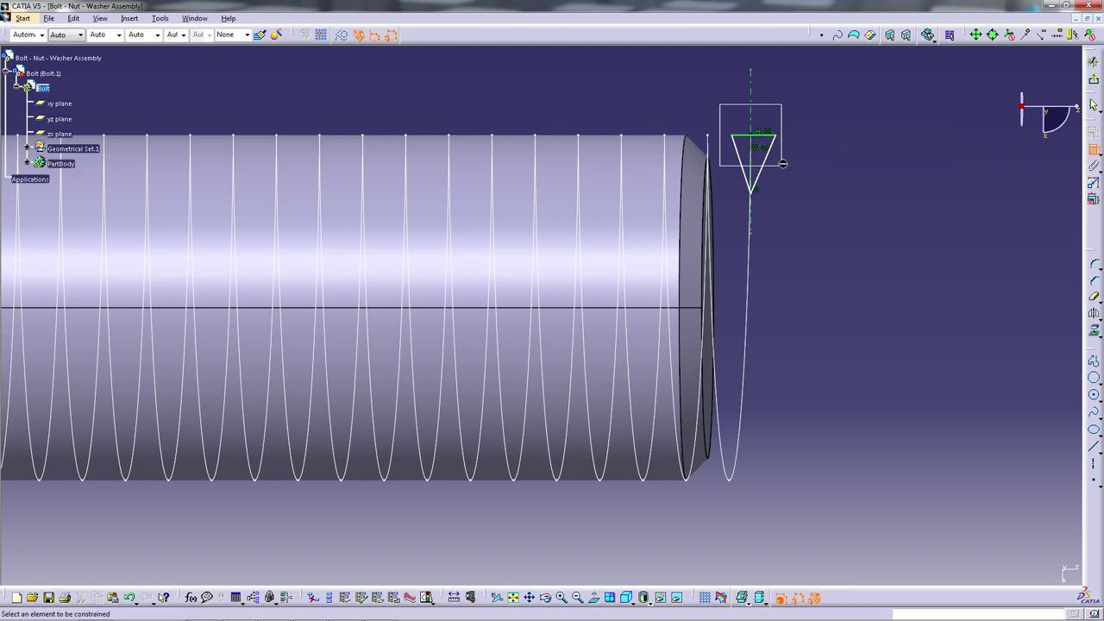
{"action": "left_click", "coordinate": [762, 167]}
{"action": "right_click", "coordinate": [828, 125]}
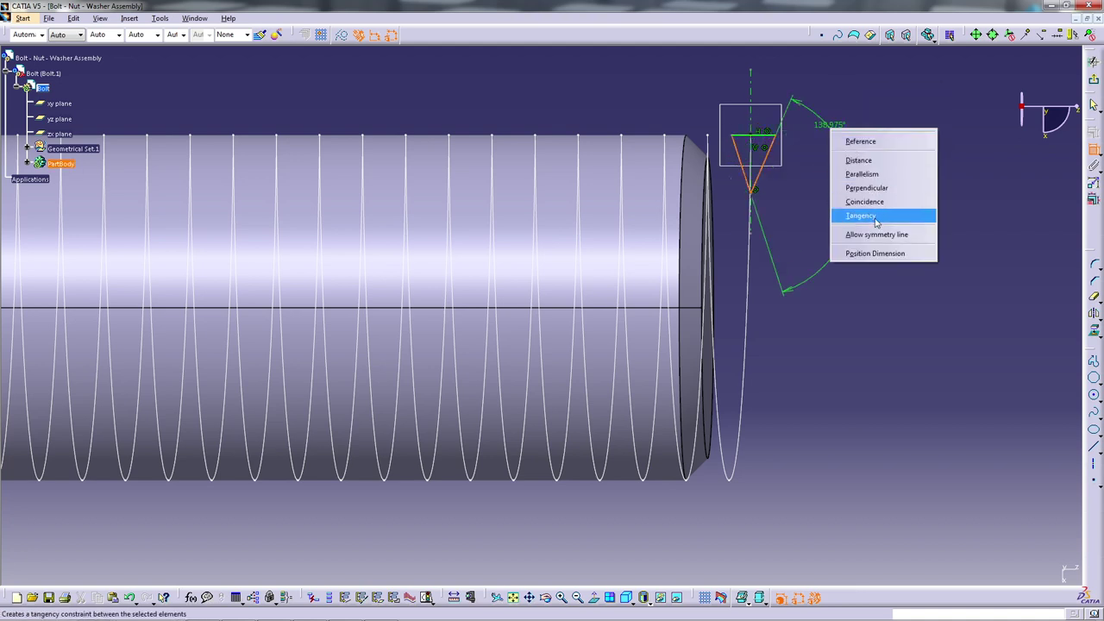
{"action": "left_click", "coordinate": [854, 234]}
{"action": "left_click", "coordinate": [748, 98]}
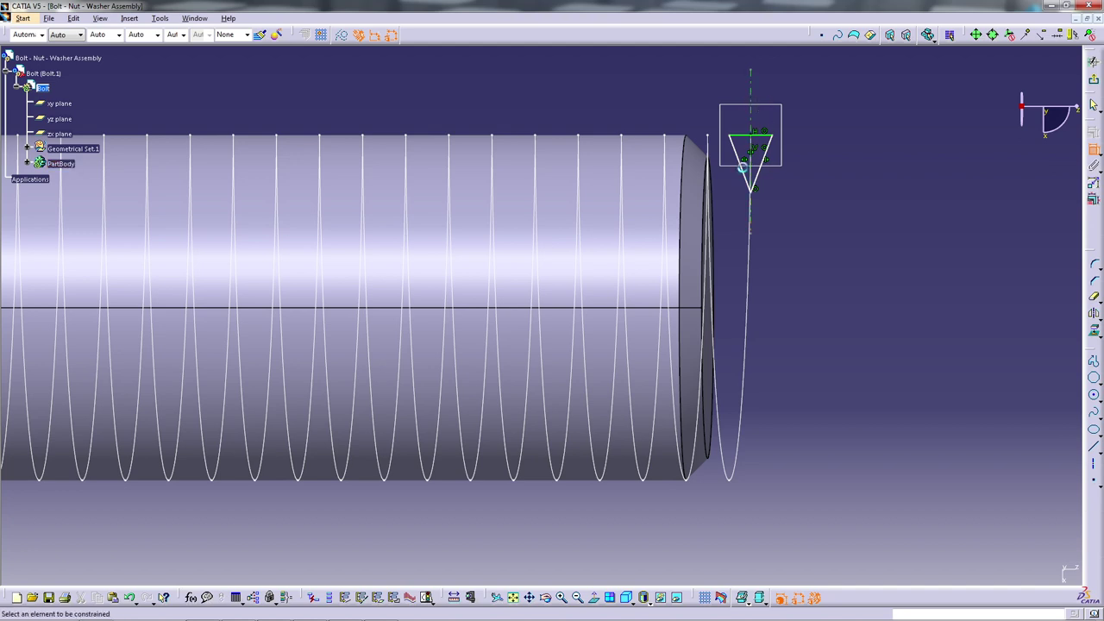
- Dimension the angle between the triangle's two slanted sides and set it to 60 degrees
{"action": "left_click", "coordinate": [763, 165]}
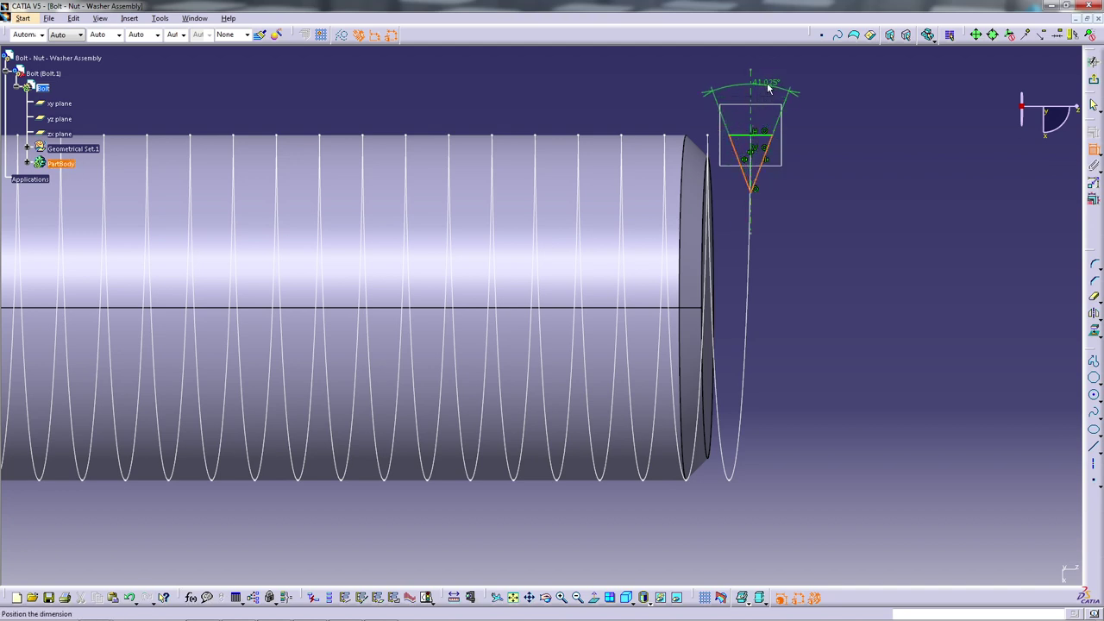
{"action": "left_click", "coordinate": [776, 80]}
{"action": "double_click", "coordinate": [774, 81]}
{"action": "type", "text": "6"}
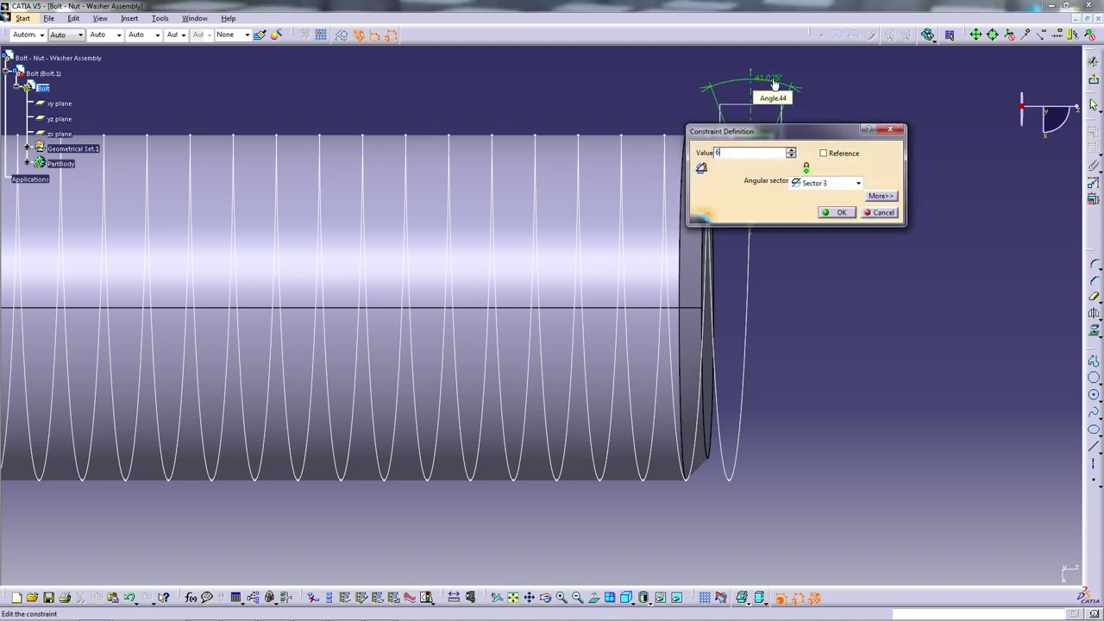
{"action": "type", "text": "0"}
{"action": "key", "text": "Return"}
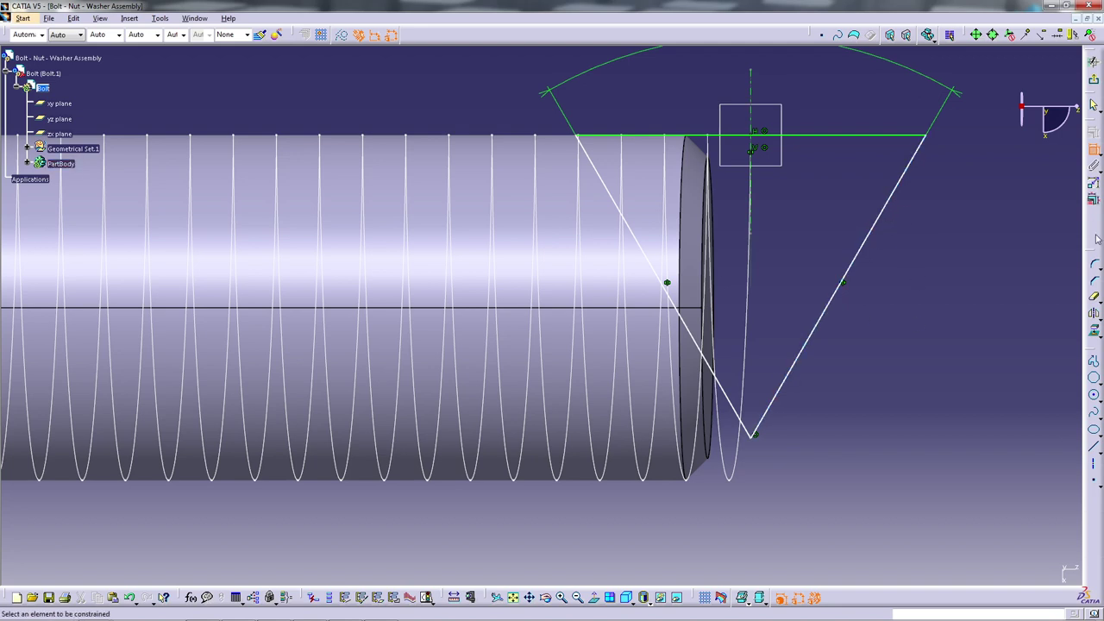
- Round the triangle's lower apex with a corner of about 2.27 mm radius between the slanted sides
{"action": "left_click", "coordinate": [1094, 265]}
{"action": "left_click", "coordinate": [747, 416]}
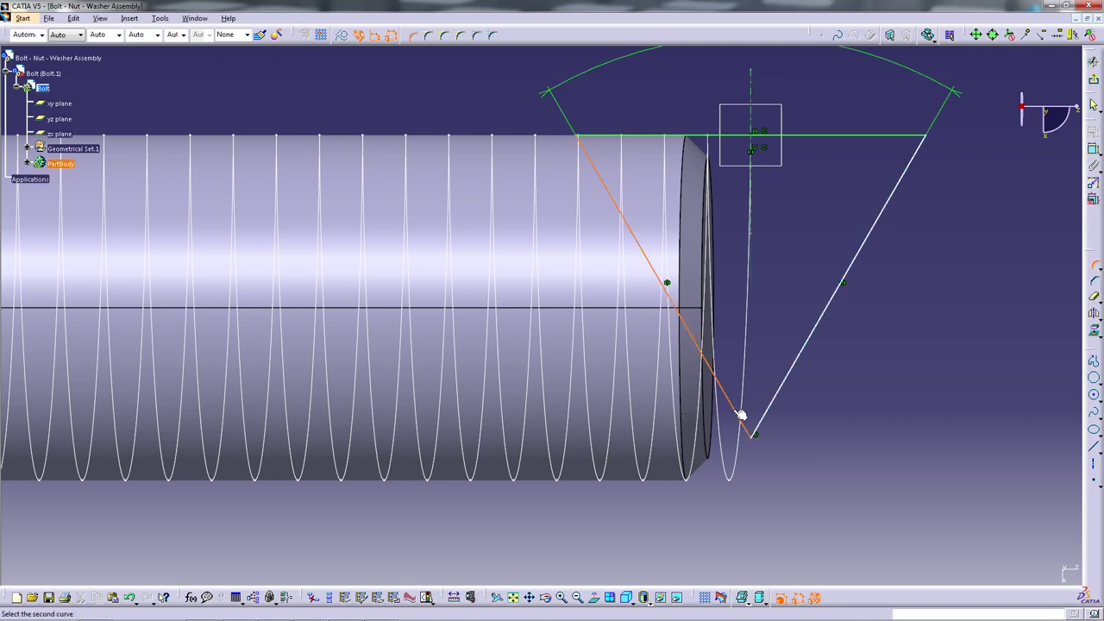
{"action": "left_click", "coordinate": [776, 406]}
{"action": "left_click", "coordinate": [766, 393]}
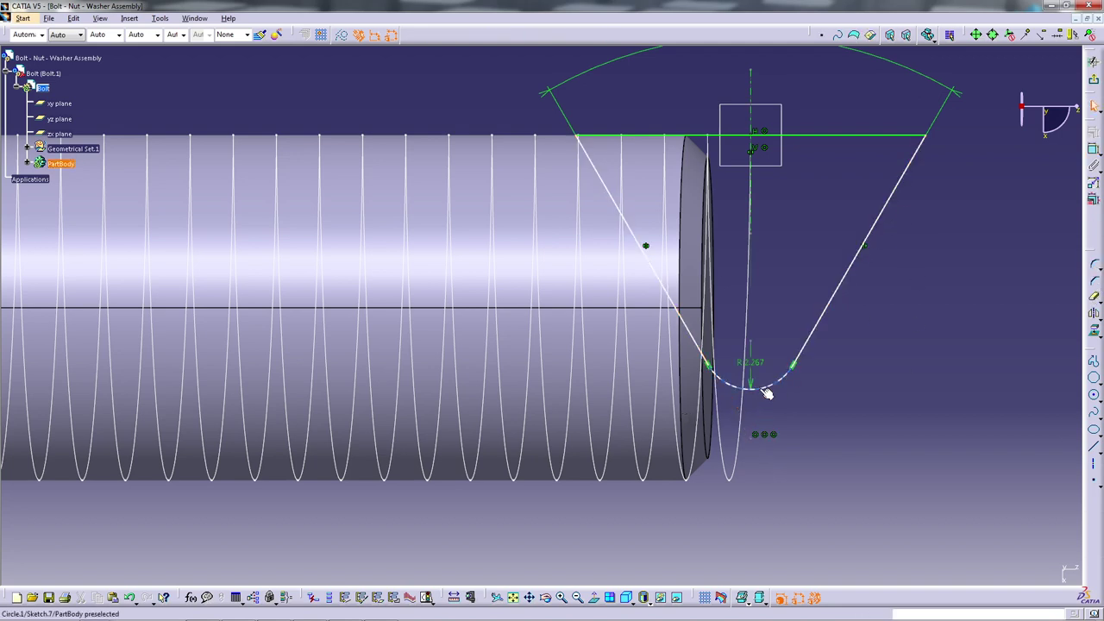
- Dimension the thread profile's depth from the horizontal edge to the rounded tip and reposition the radius dimension below the arc
{"action": "key", "text": "Return"}
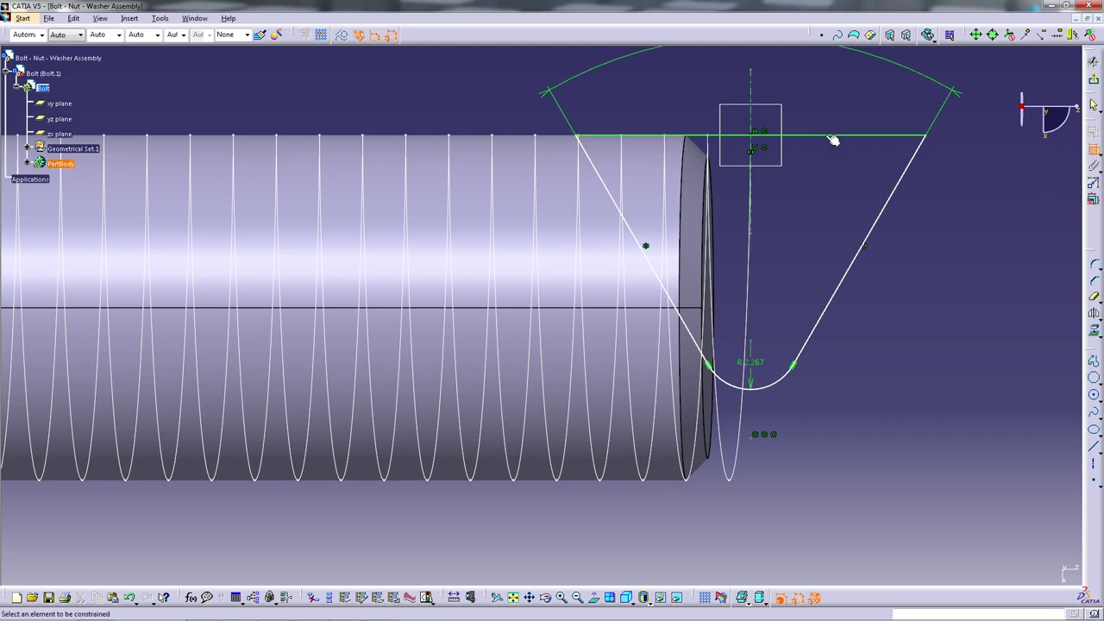
{"action": "left_click", "coordinate": [833, 136]}
{"action": "left_click", "coordinate": [759, 389]}
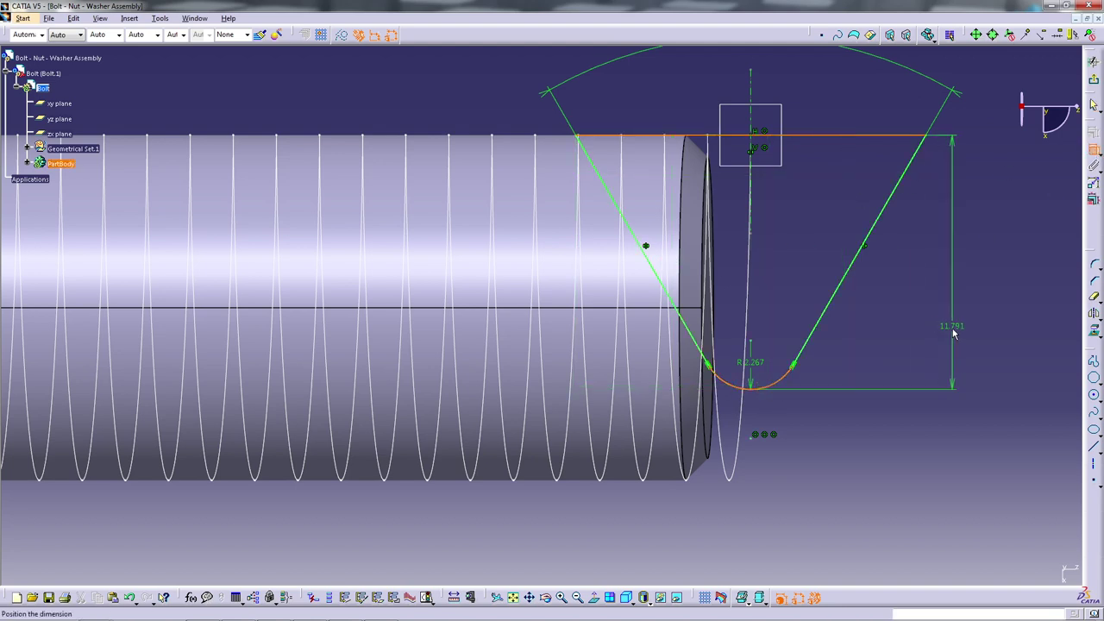
{"action": "left_click", "coordinate": [956, 325]}
{"action": "left_click", "coordinate": [757, 367]}
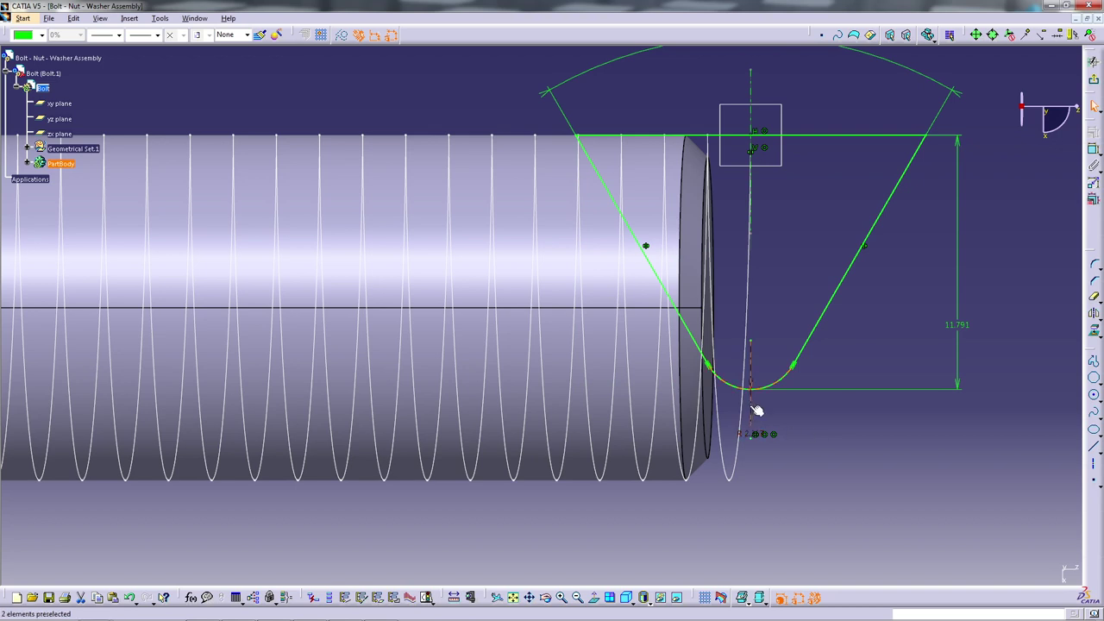
- Move the tip radius dimension clear of the thread profile and set the radius to 0.289 mm (0.14434 times the 2 mm pitch)
{"action": "left_click", "coordinate": [813, 449]}
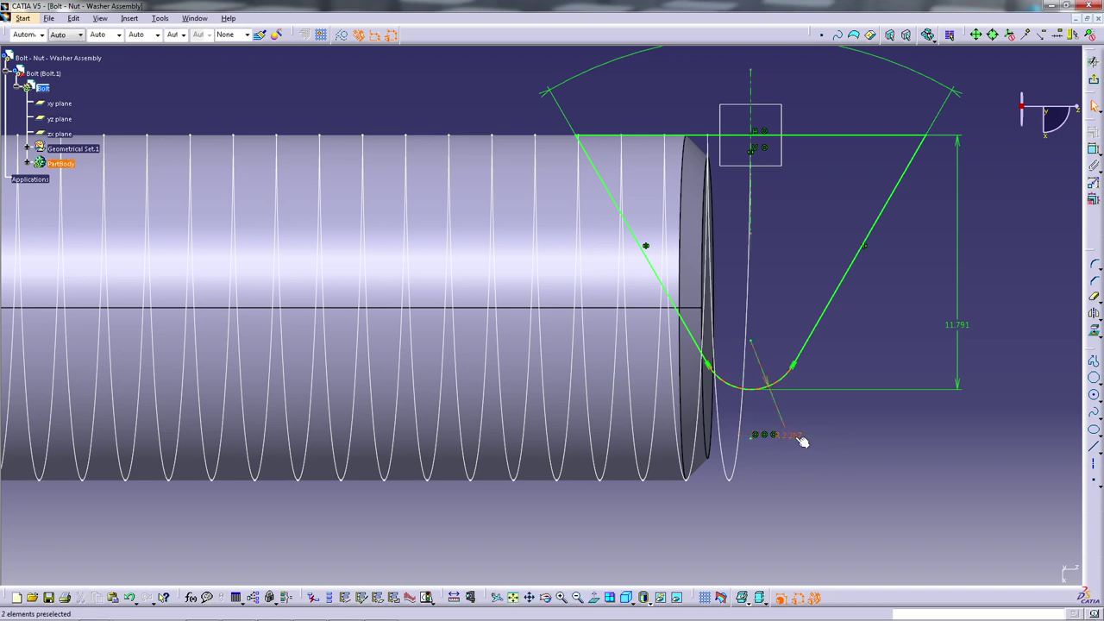
{"action": "double_click", "coordinate": [799, 438]}
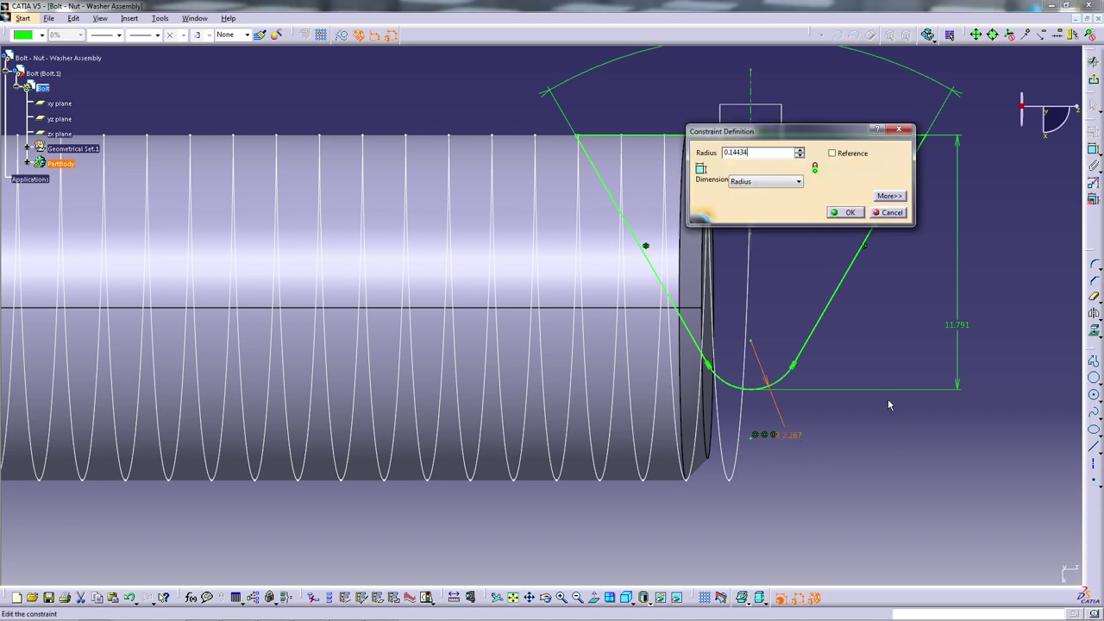
{"action": "key", "text": "Return"}
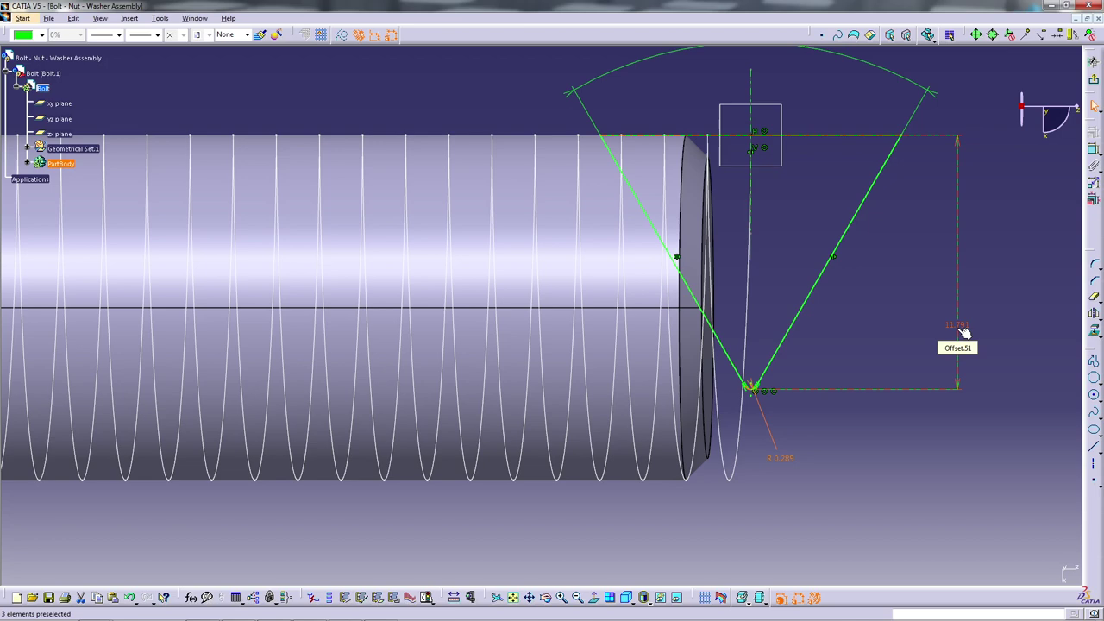
- Check the h3 formula in the thread reference image, set the profile depth to 0.61343*2, and exit the sketch
{"action": "mouse_move", "coordinate": [292, 615]}
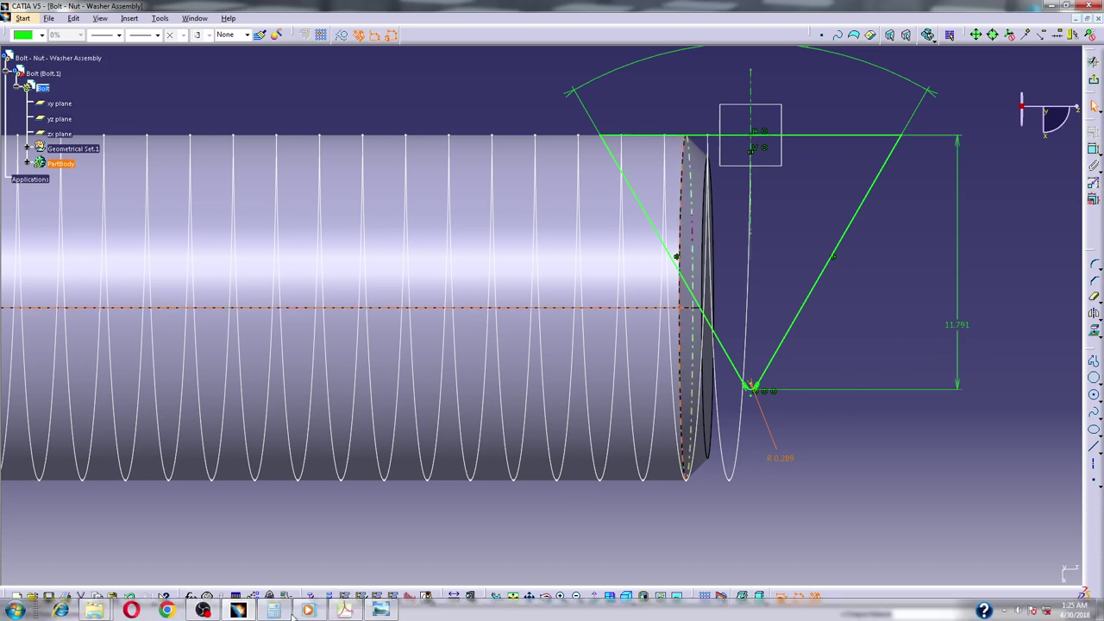
{"action": "left_click", "coordinate": [376, 611]}
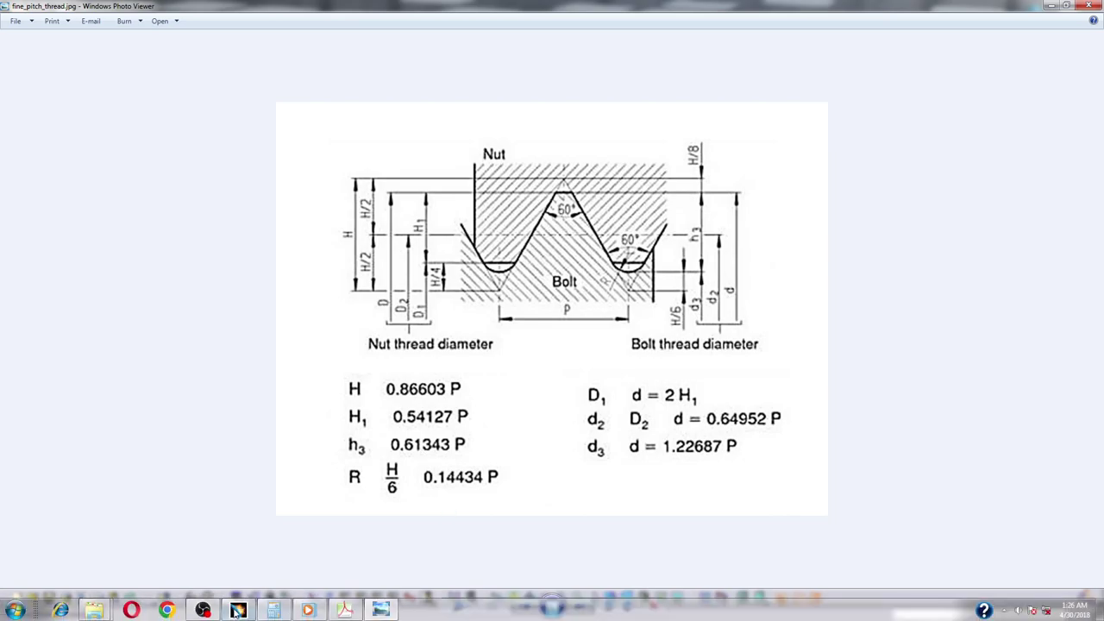
{"action": "left_click", "coordinate": [226, 612]}
{"action": "double_click", "coordinate": [949, 328]}
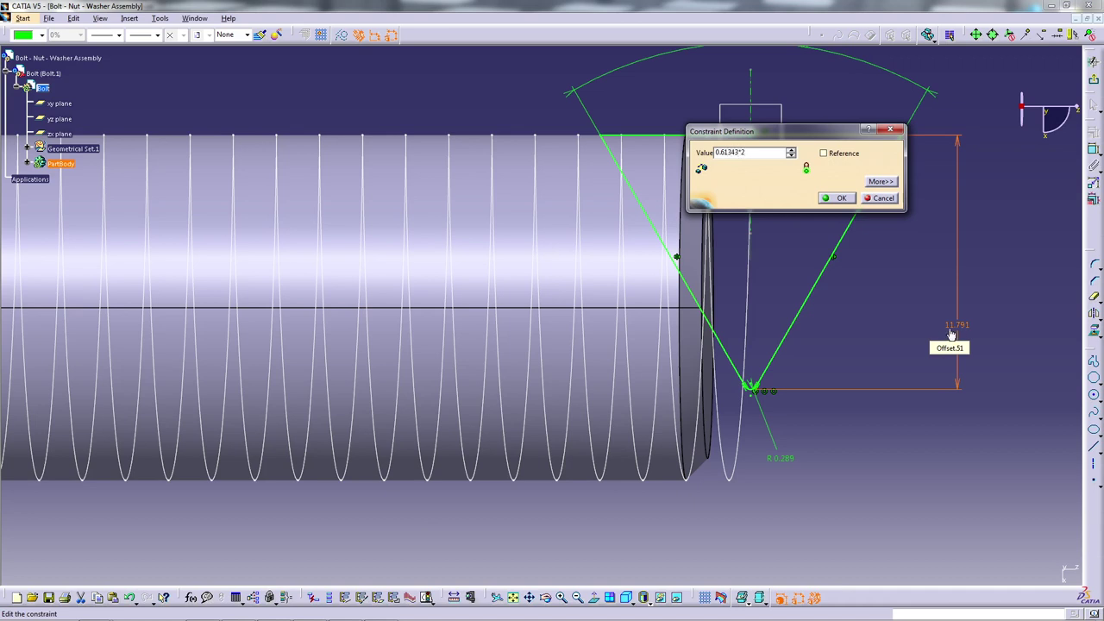
{"action": "key", "text": "Return"}
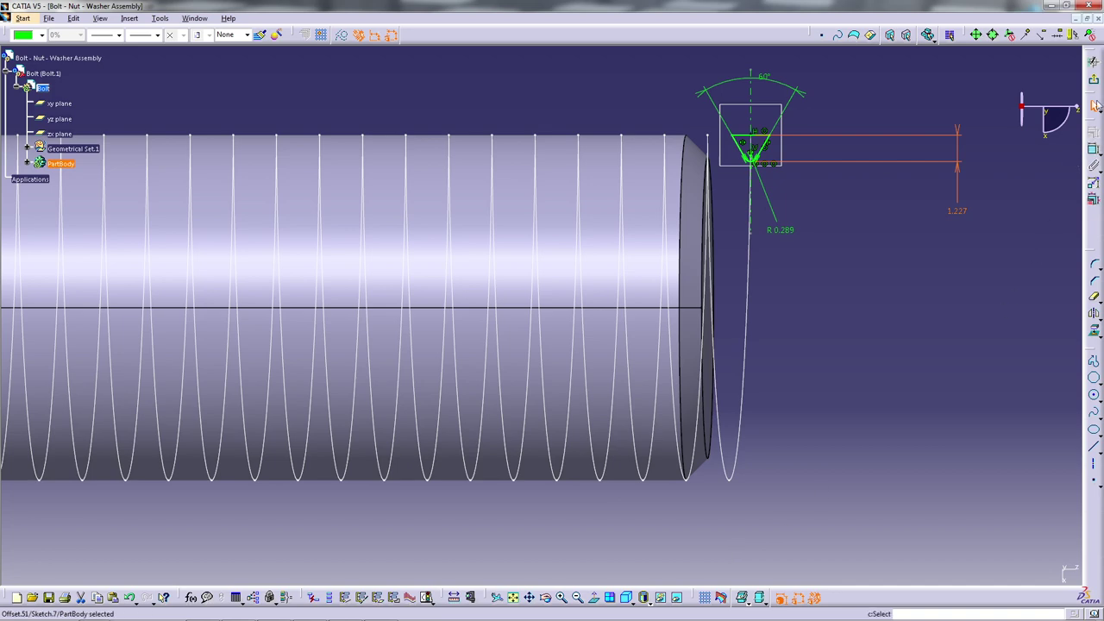
{"action": "left_click", "coordinate": [1096, 103]}
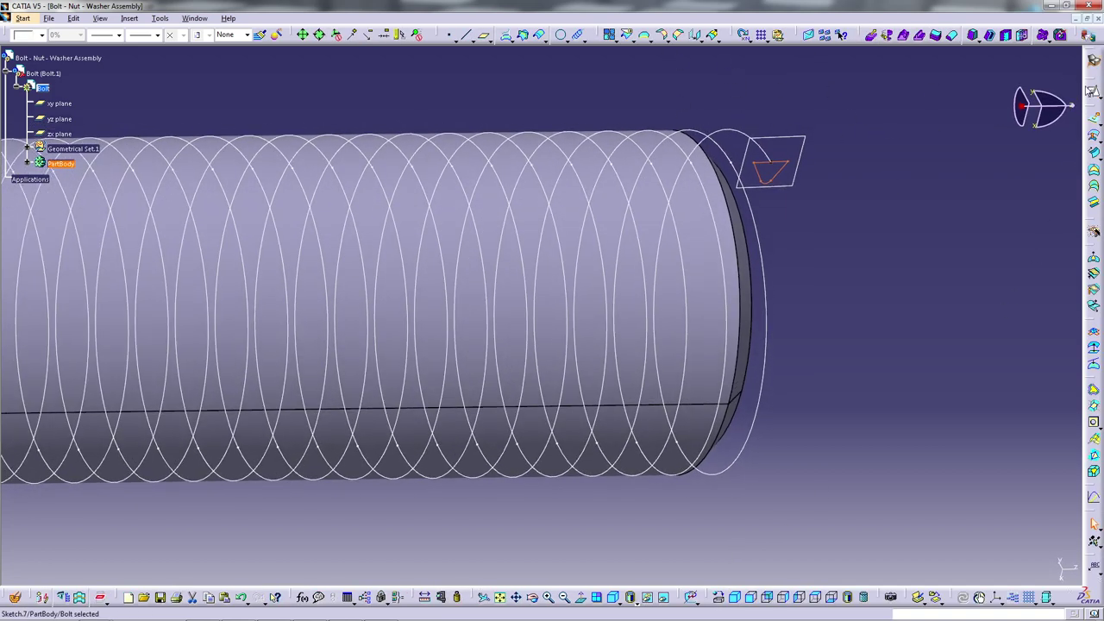
- Switch to Part Design and start a Slot with the thread profile Sketch.7 swept along the center curve Join.1
{"action": "left_click", "coordinate": [1094, 60]}
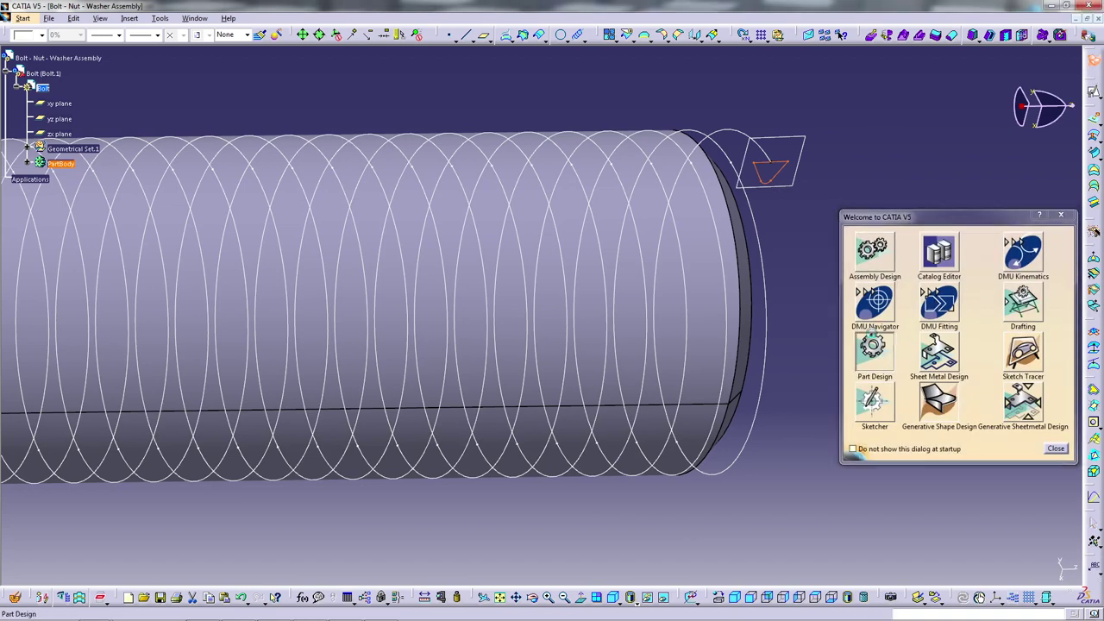
{"action": "left_click", "coordinate": [872, 346]}
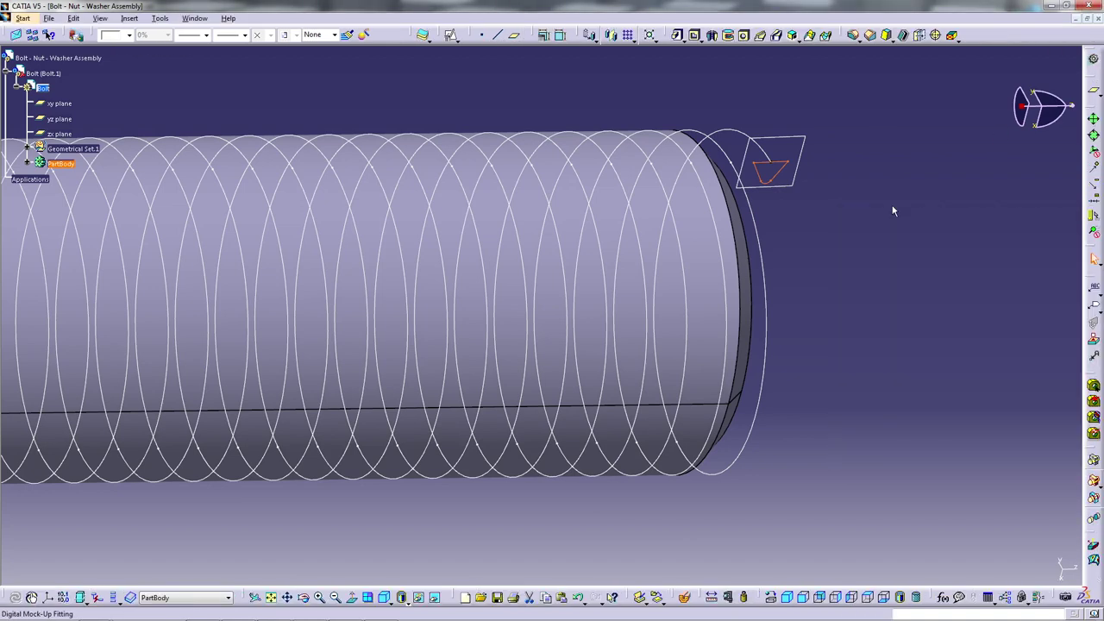
{"action": "left_click", "coordinate": [779, 38]}
{"action": "left_click", "coordinate": [770, 170]}
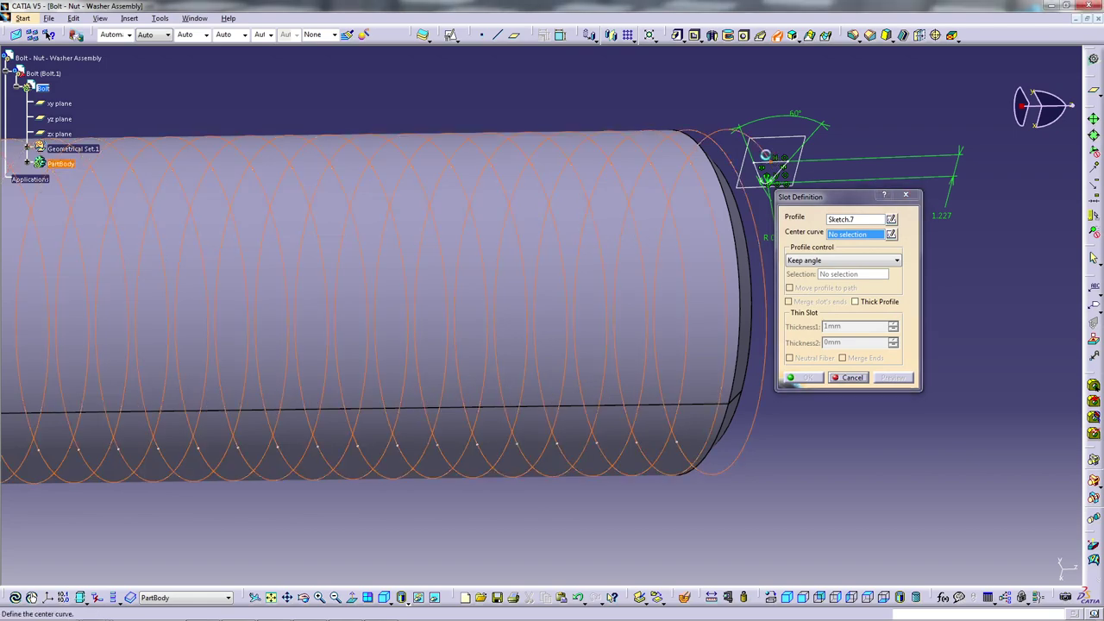
{"action": "left_click", "coordinate": [608, 477]}
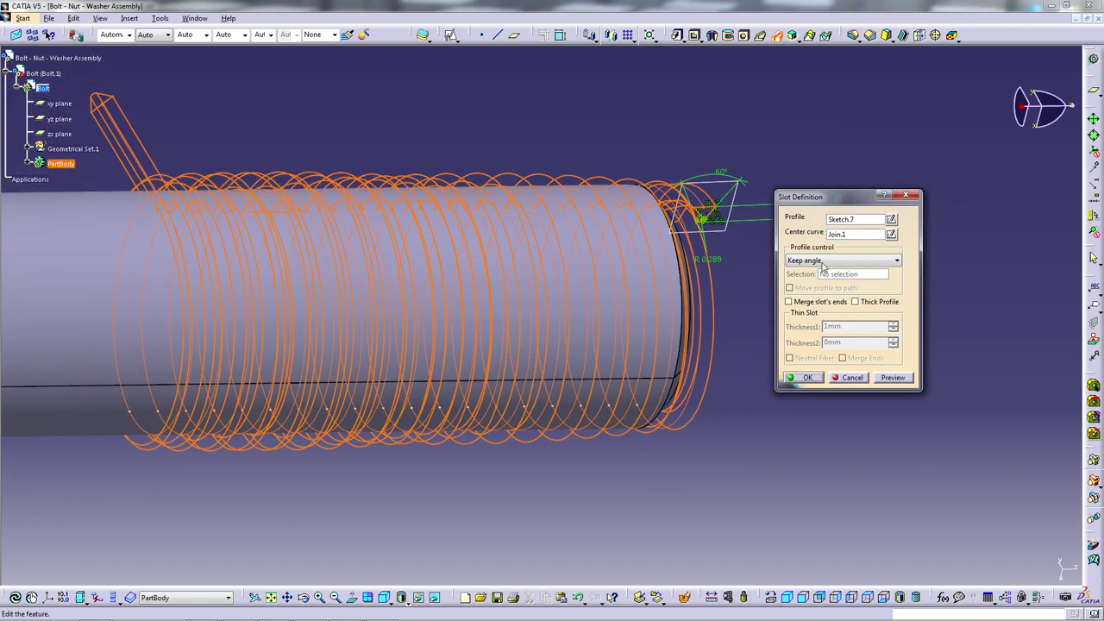
- Control the slot profile by a pulling direction along the Z axis, preview it, and create the thread cut
{"action": "left_click", "coordinate": [862, 260]}
{"action": "left_click", "coordinate": [815, 284]}
{"action": "right_click", "coordinate": [847, 278]}
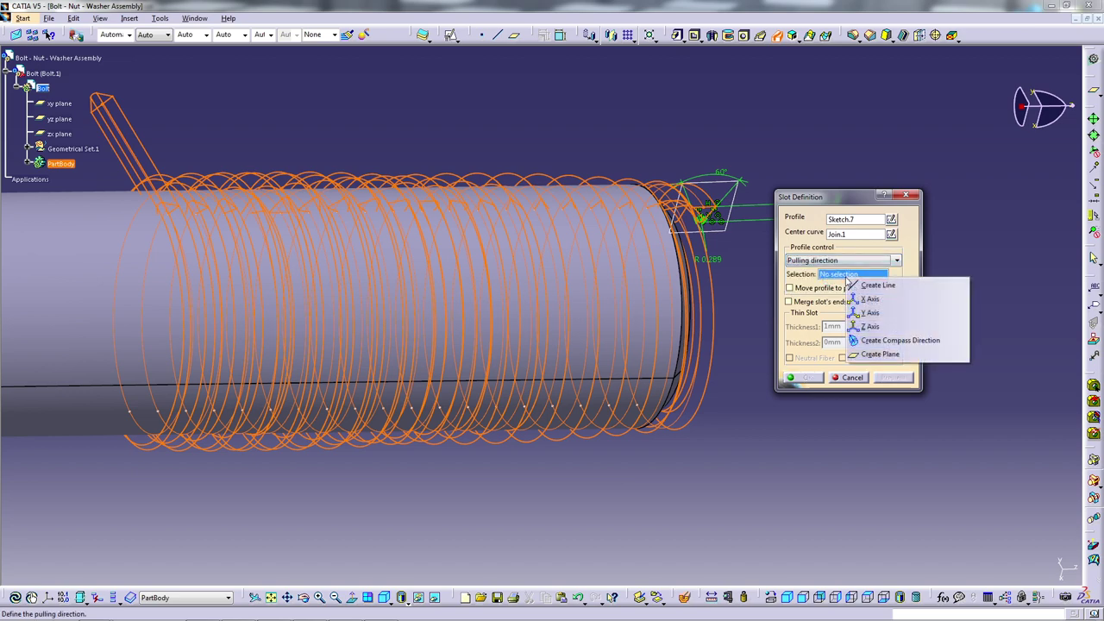
{"action": "left_click", "coordinate": [871, 326]}
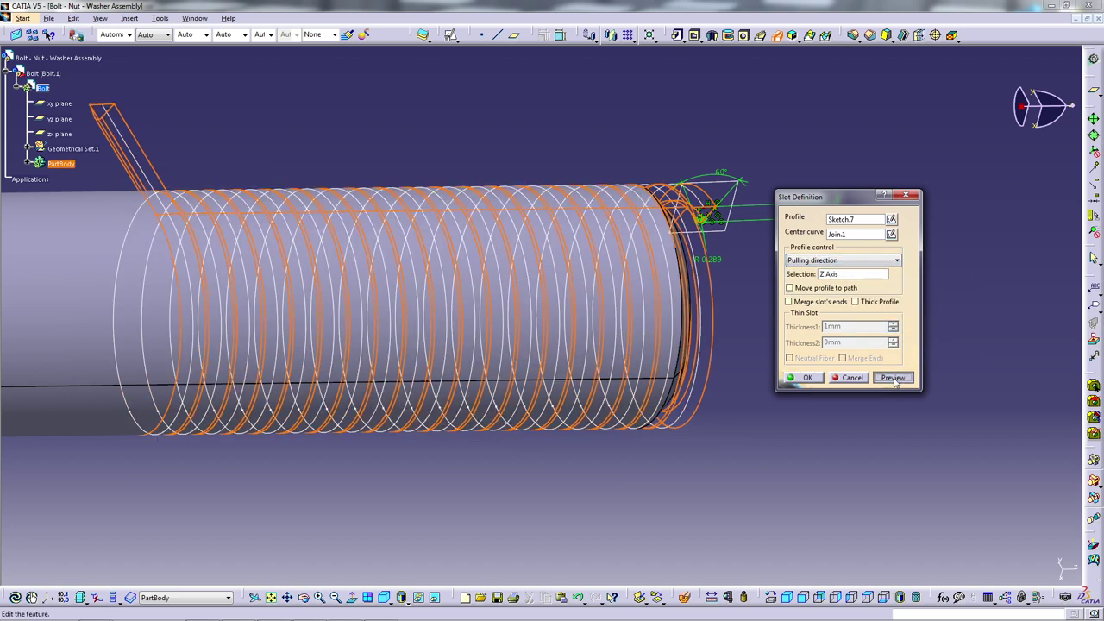
{"action": "left_click", "coordinate": [893, 378]}
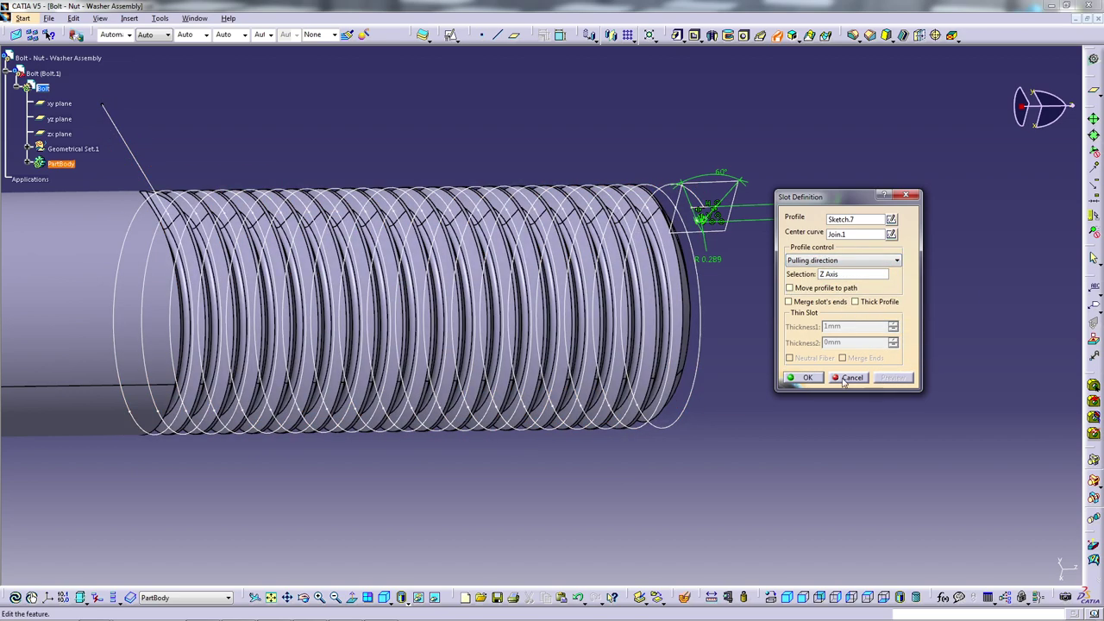
{"action": "left_click", "coordinate": [807, 378]}
{"action": "left_click", "coordinate": [520, 325]}
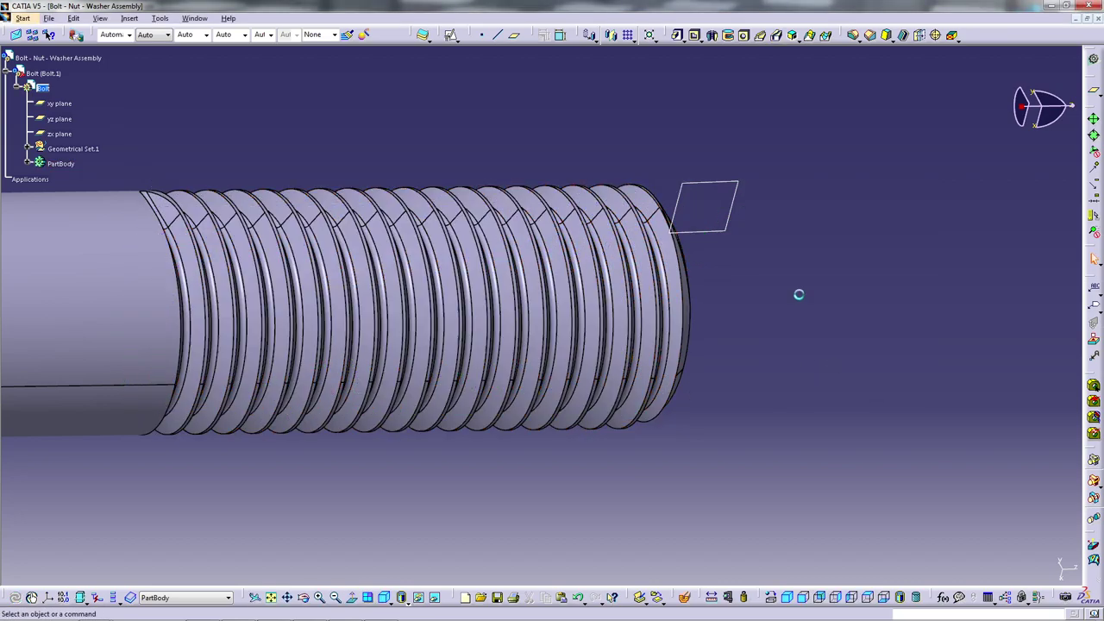
- Inspect the cut thread from the side and isometric views and hide the reference plane at the bolt's threaded end
{"action": "middle_click_drag", "start_coordinate": [774, 360], "coordinate": [635, 189]}
{"action": "left_click", "coordinate": [803, 597]}
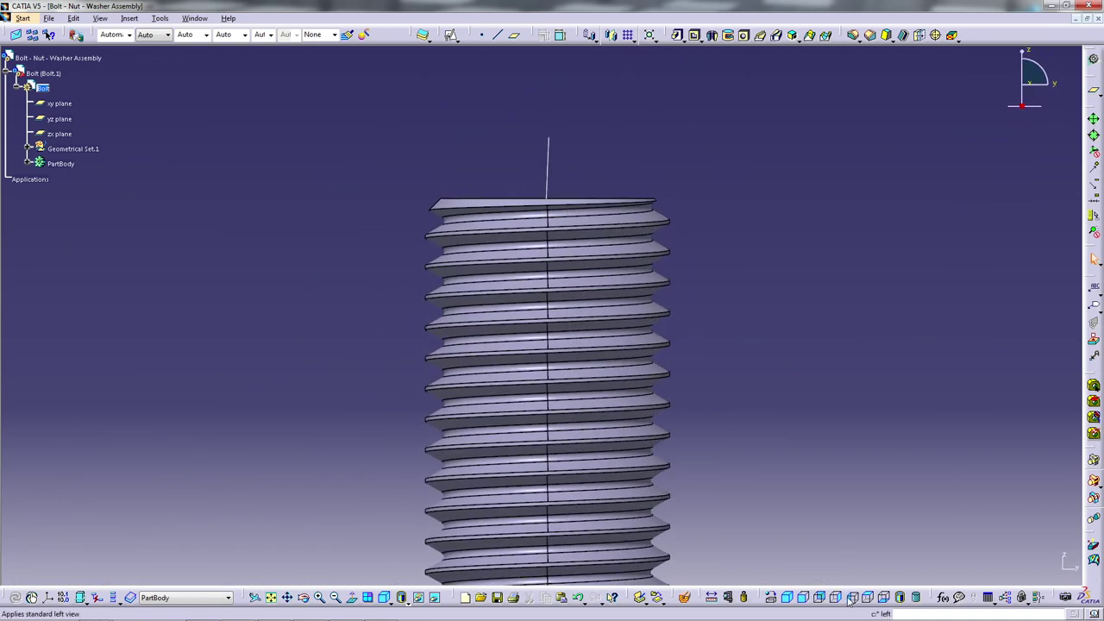
{"action": "left_click", "coordinate": [838, 597]}
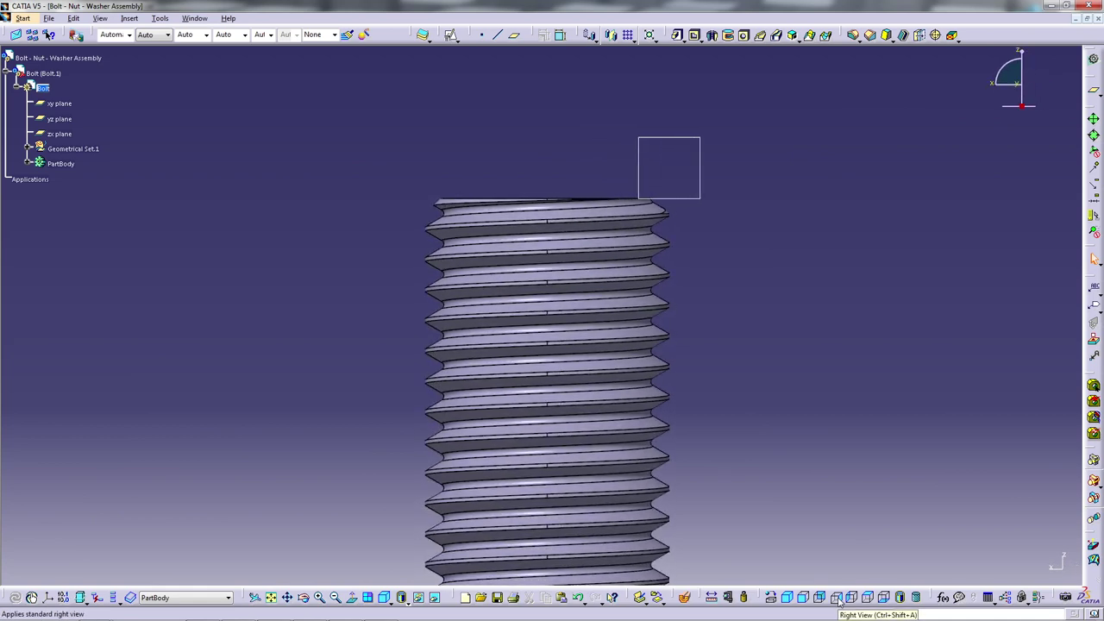
{"action": "left_click", "coordinate": [787, 597]}
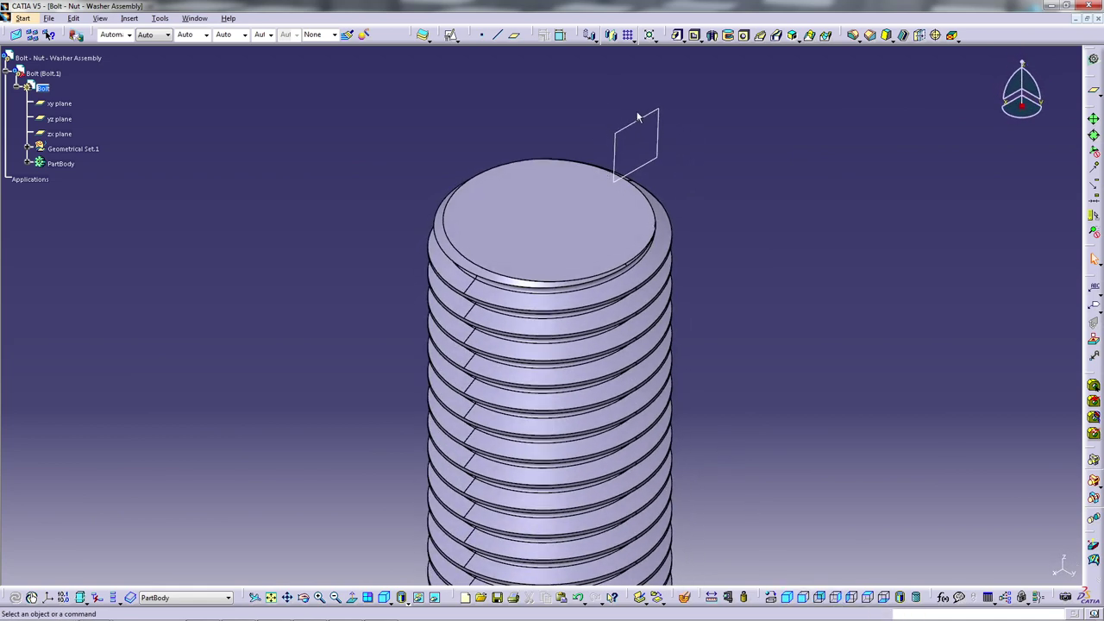
{"action": "right_click", "coordinate": [633, 123]}
{"action": "left_click", "coordinate": [747, 163]}
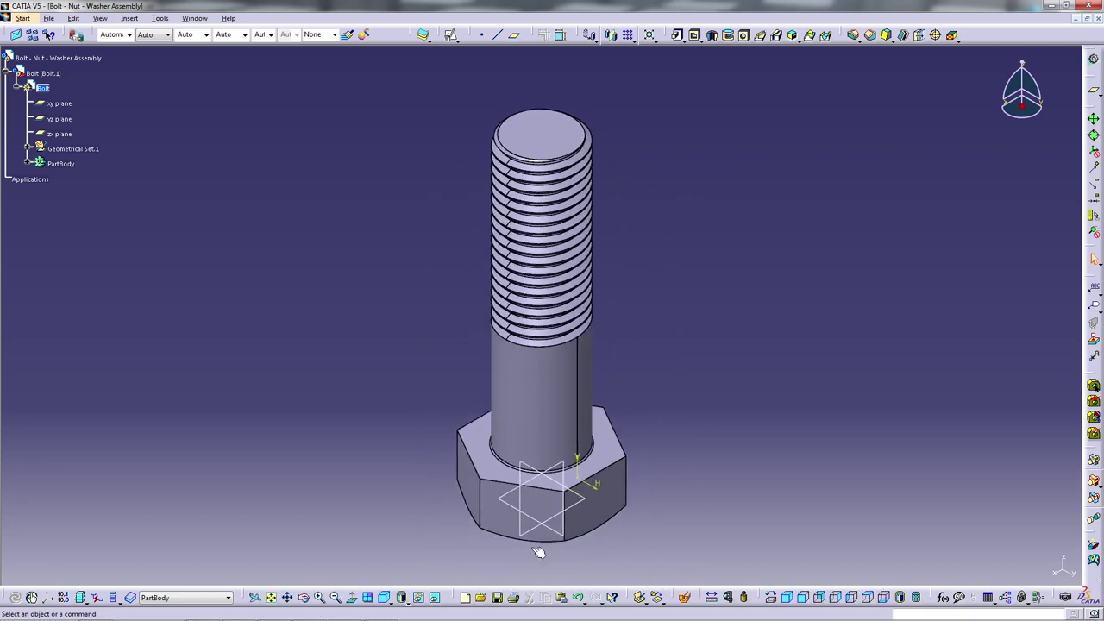
- Expand the bolt's PartBody and hide Sketch.5, whose axes show at the bolt head
{"action": "middle_click_drag", "start_coordinate": [539, 552], "coordinate": [469, 461]}
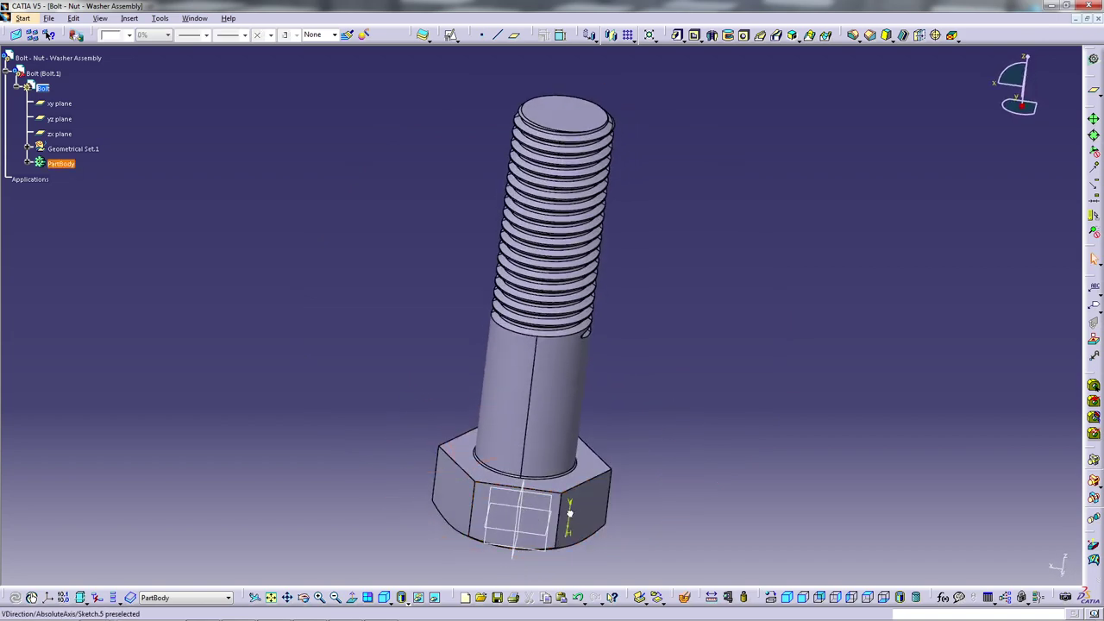
{"action": "left_click", "coordinate": [30, 163]}
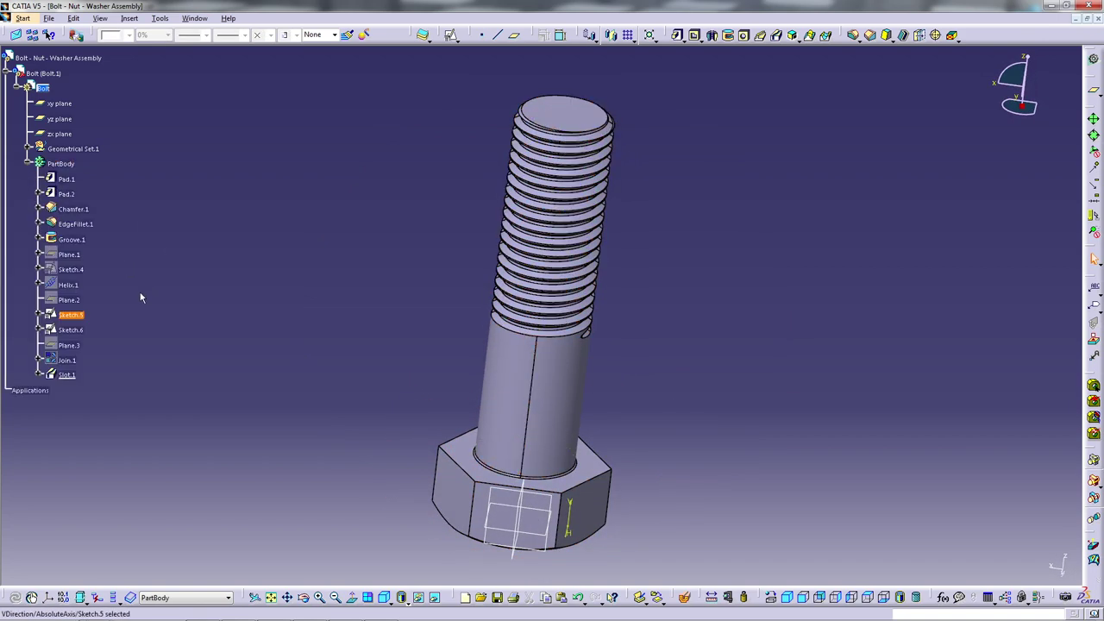
{"action": "right_click", "coordinate": [71, 315]}
{"action": "left_click", "coordinate": [112, 351]}
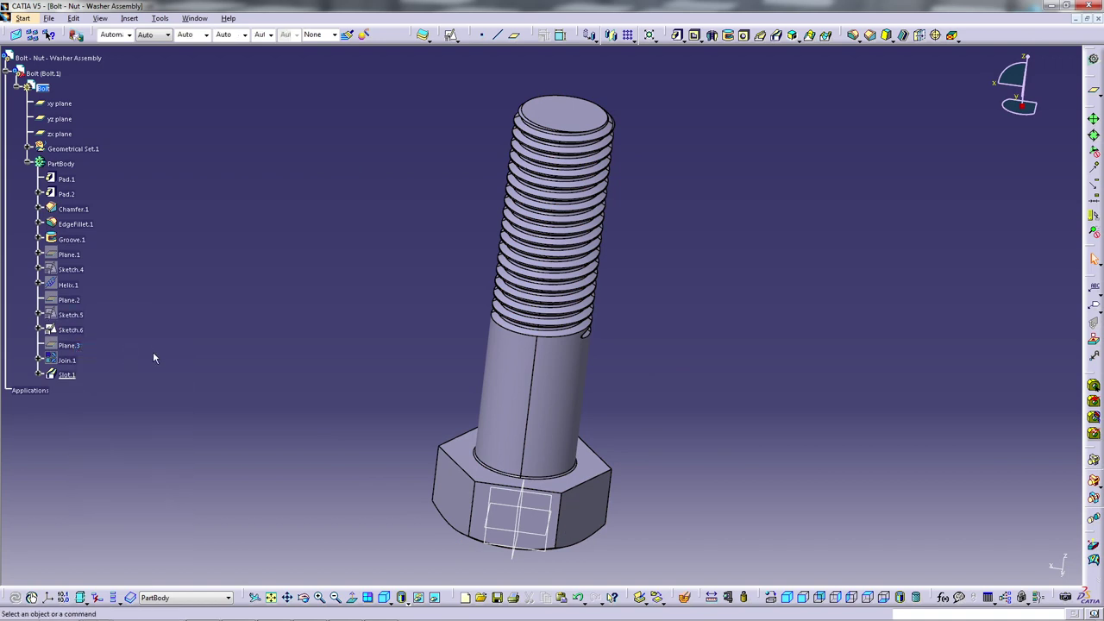
- Save the bolt part as Bolt.CATPart in the Bolt - Nut - Washers folder, accepting the link update
{"action": "key", "text": "ctrl+s"}
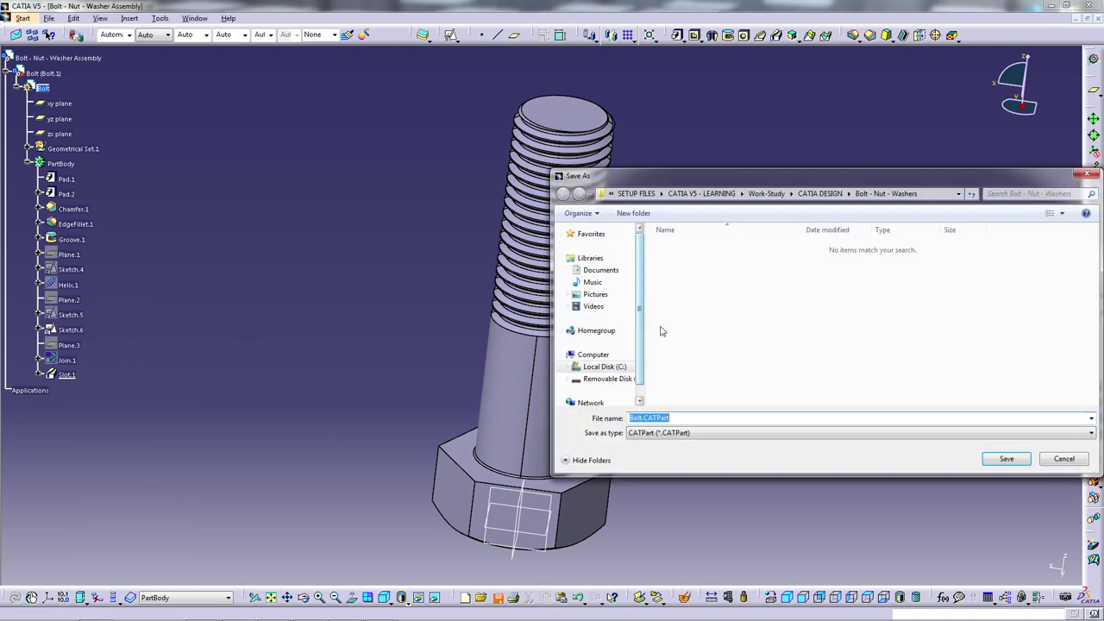
{"action": "left_click", "coordinate": [1000, 460]}
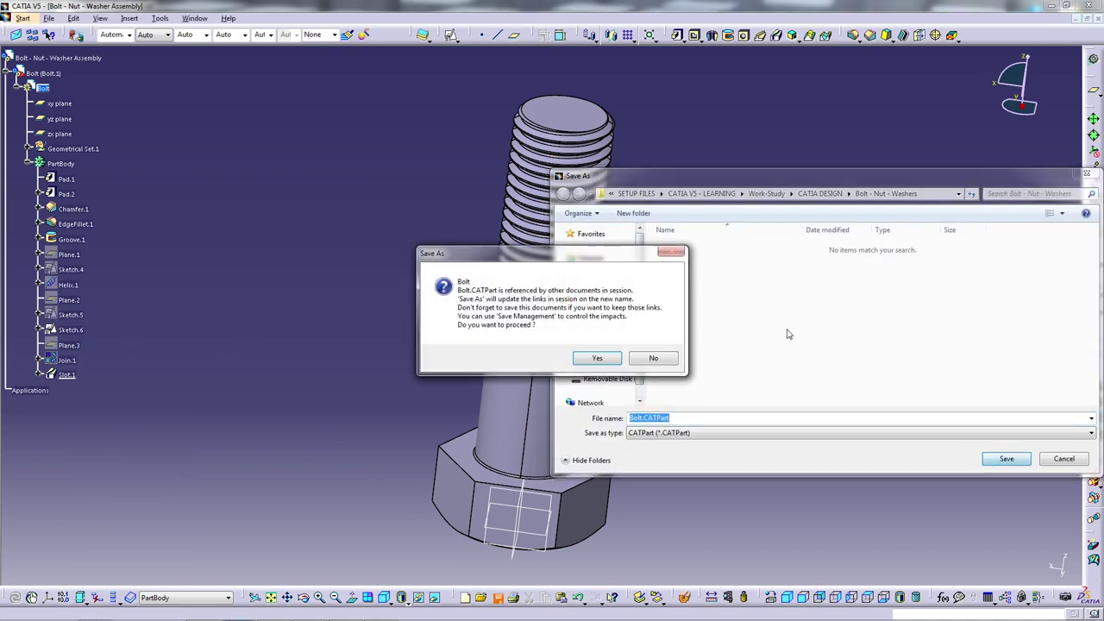
{"action": "left_click", "coordinate": [620, 359]}
- Insert a new part named Nut into the top-level assembly, defining its origin from the Bolt component
{"action": "left_click", "coordinate": [58, 57]}
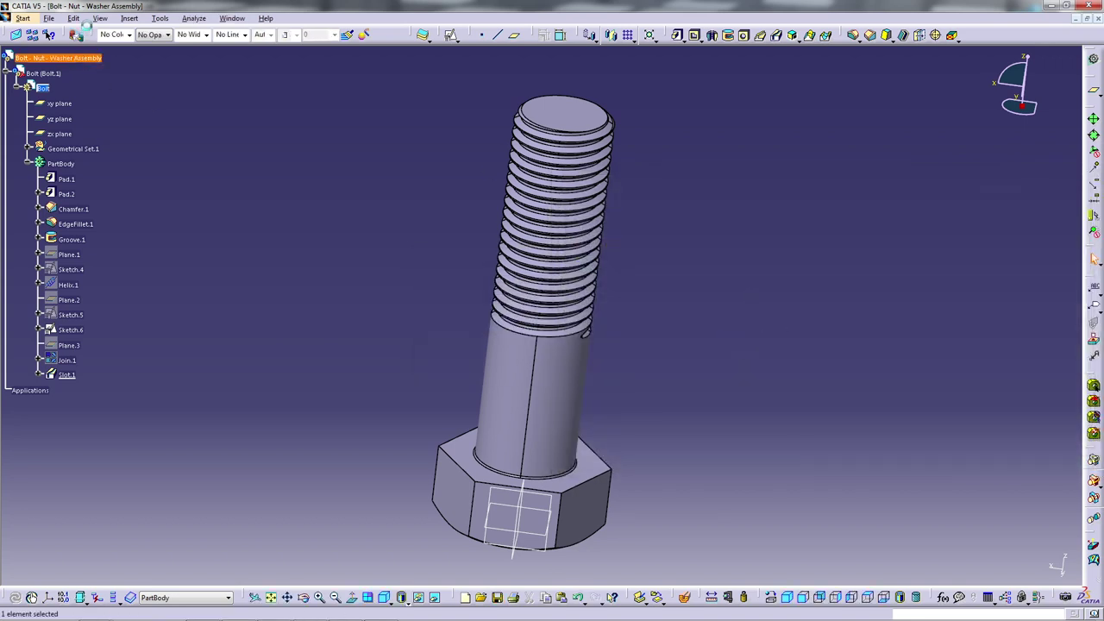
{"action": "left_click", "coordinate": [131, 18]}
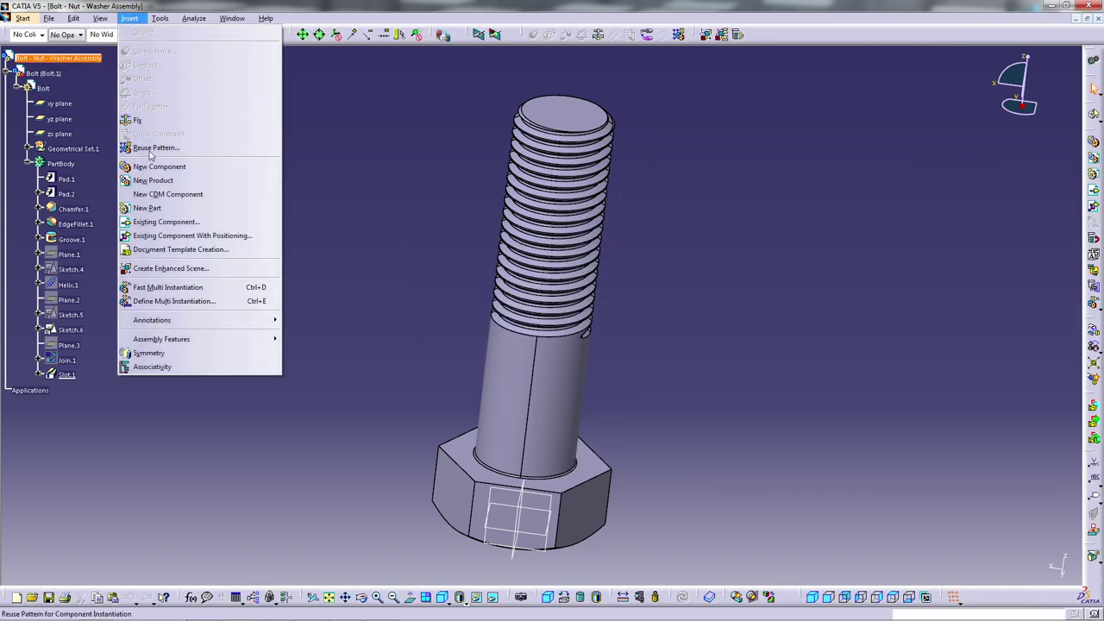
{"action": "left_click", "coordinate": [155, 208]}
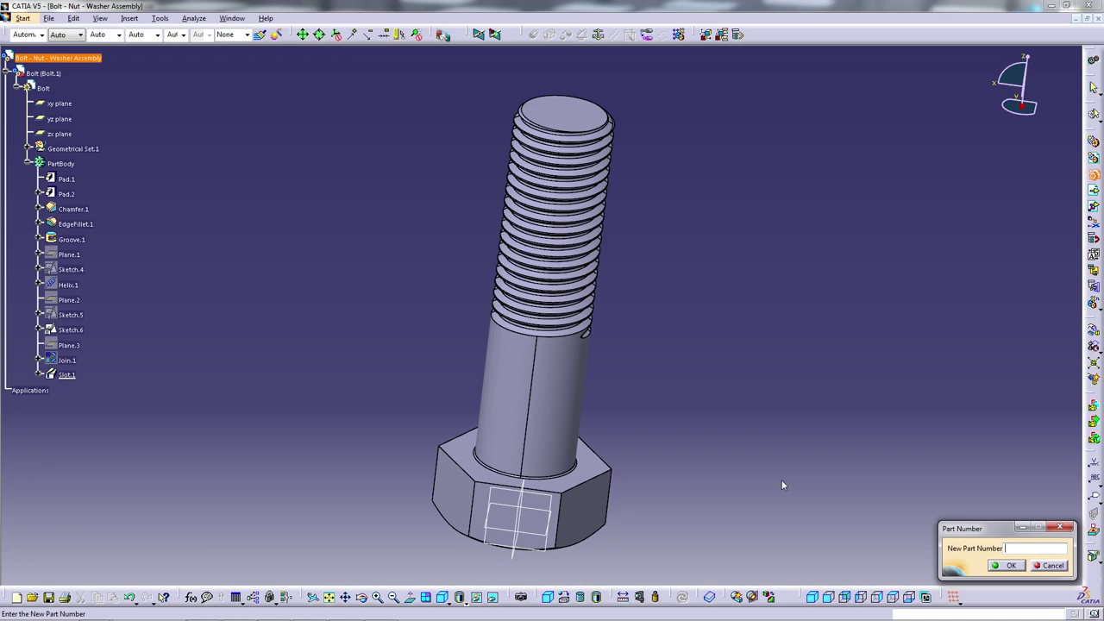
{"action": "key", "text": "Return"}
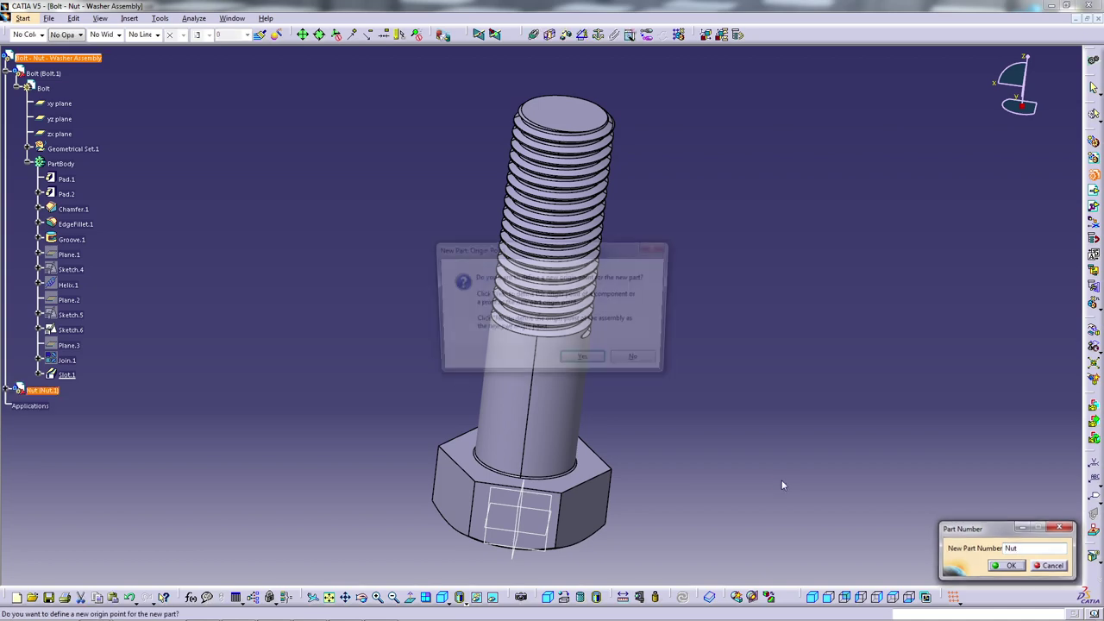
{"action": "left_click", "coordinate": [583, 363]}
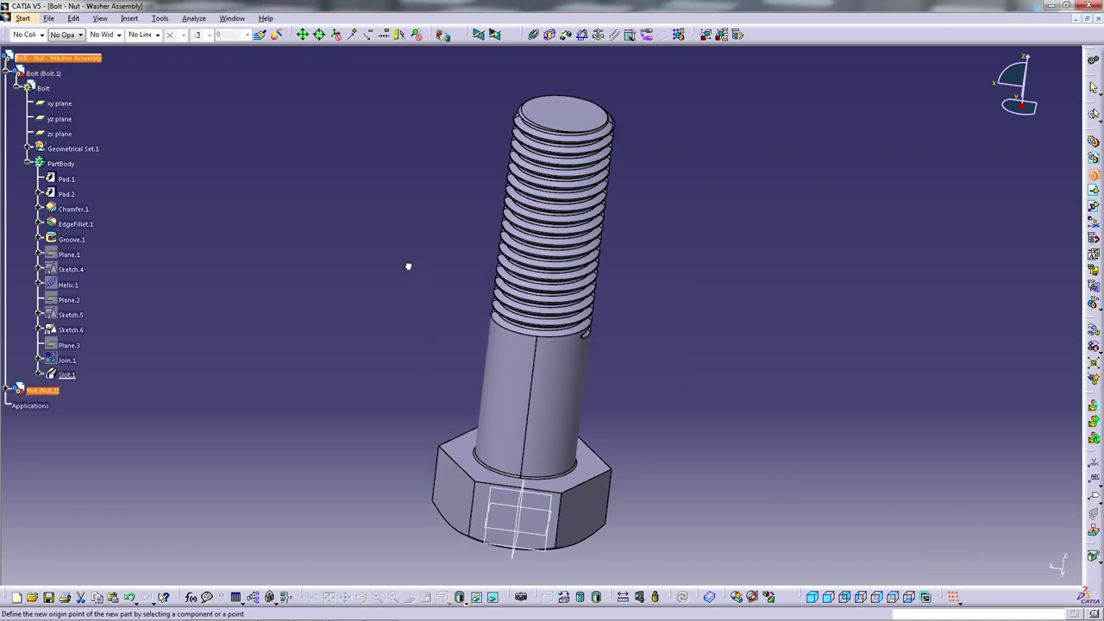
{"action": "left_click", "coordinate": [52, 74]}
- Hide the Bolt component and set the standard isometric view
{"action": "right_click", "coordinate": [53, 76]}
{"action": "left_click", "coordinate": [86, 109]}
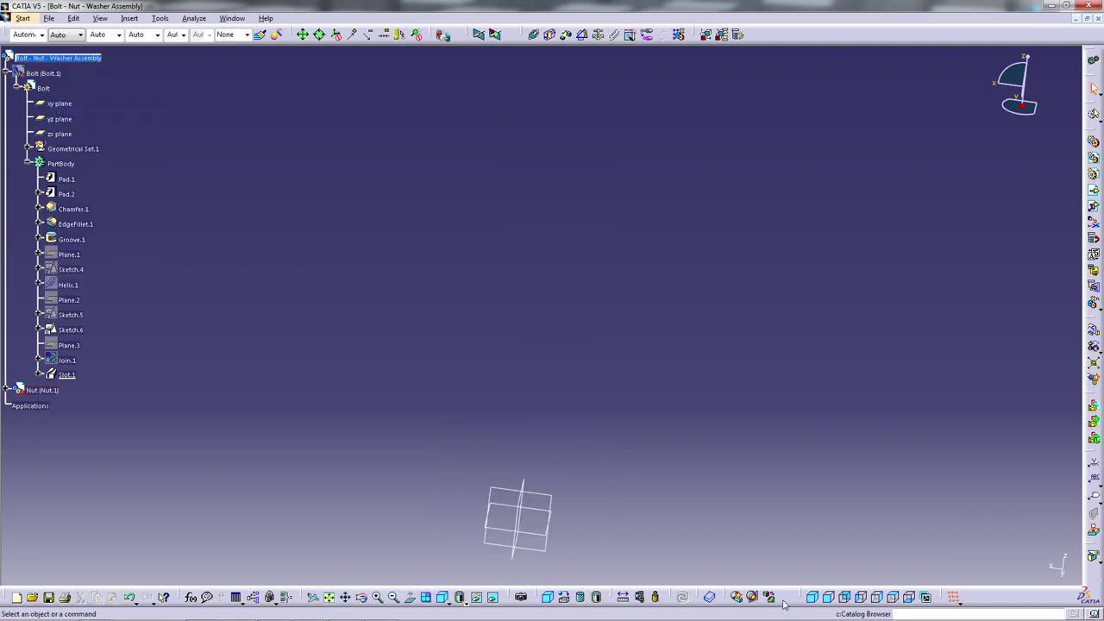
{"action": "left_click", "coordinate": [829, 596]}
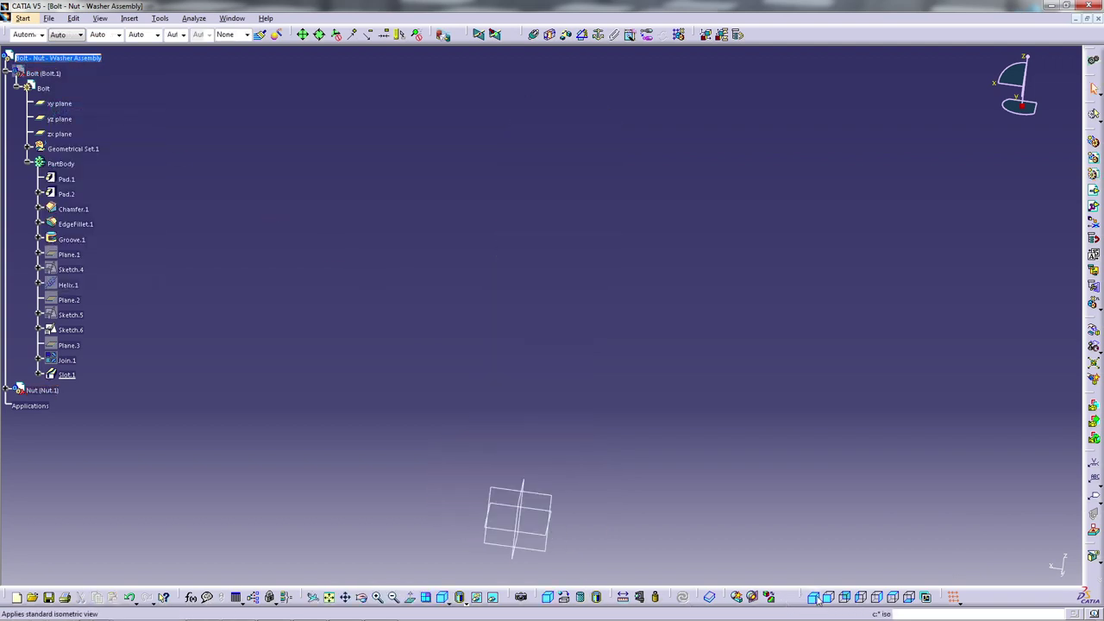
- Expand the Nut component, collapse the Bolt branch, and activate the Nut part for editing in Part Design
{"action": "left_click", "coordinate": [592, 491]}
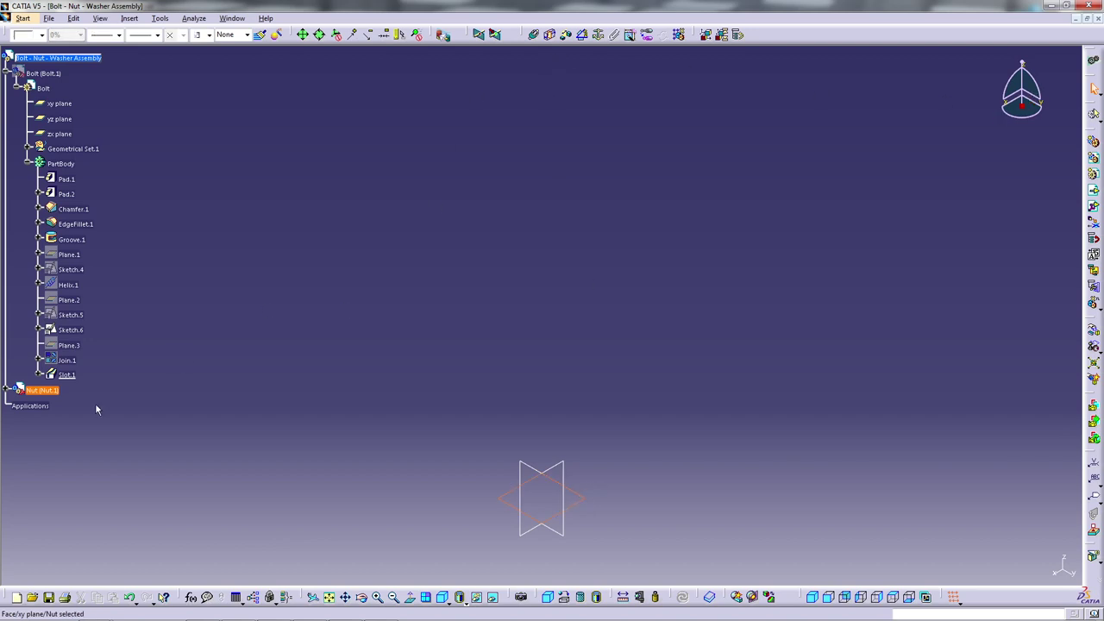
{"action": "left_click", "coordinate": [7, 390]}
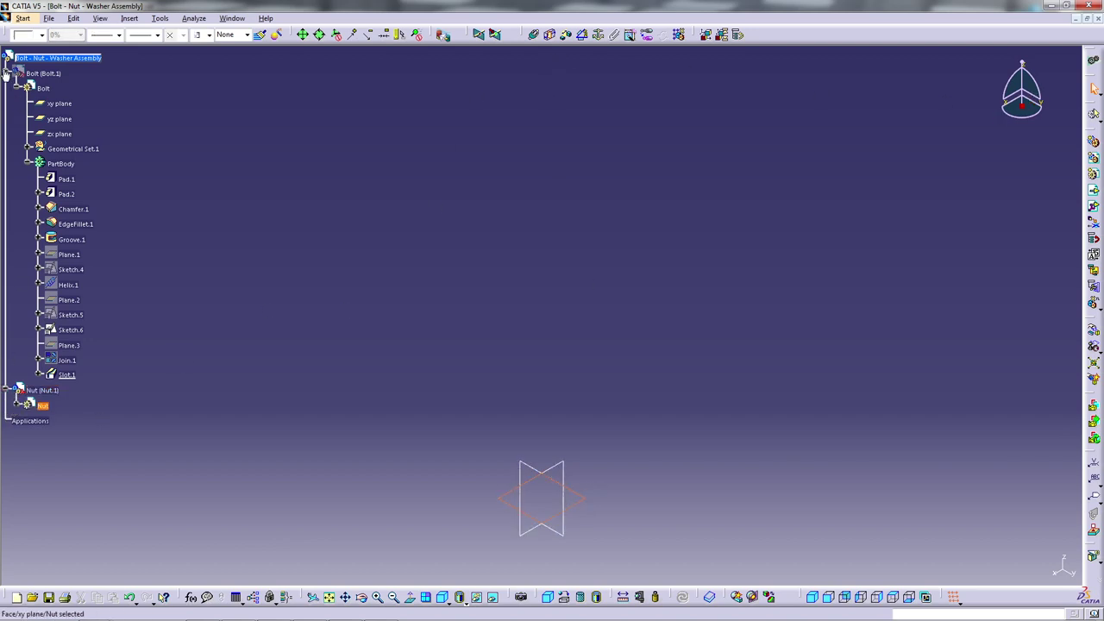
{"action": "left_click", "coordinate": [7, 74]}
{"action": "double_click", "coordinate": [42, 103]}
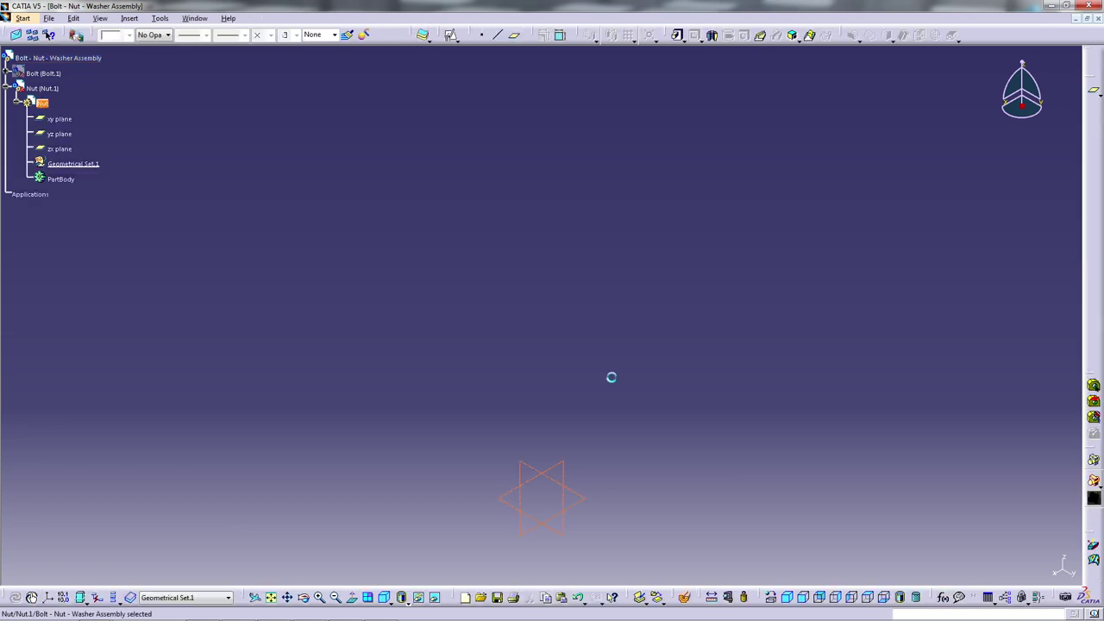
- Create a positioned sketch on the Nut part's xy plane
{"action": "left_click", "coordinate": [576, 498]}
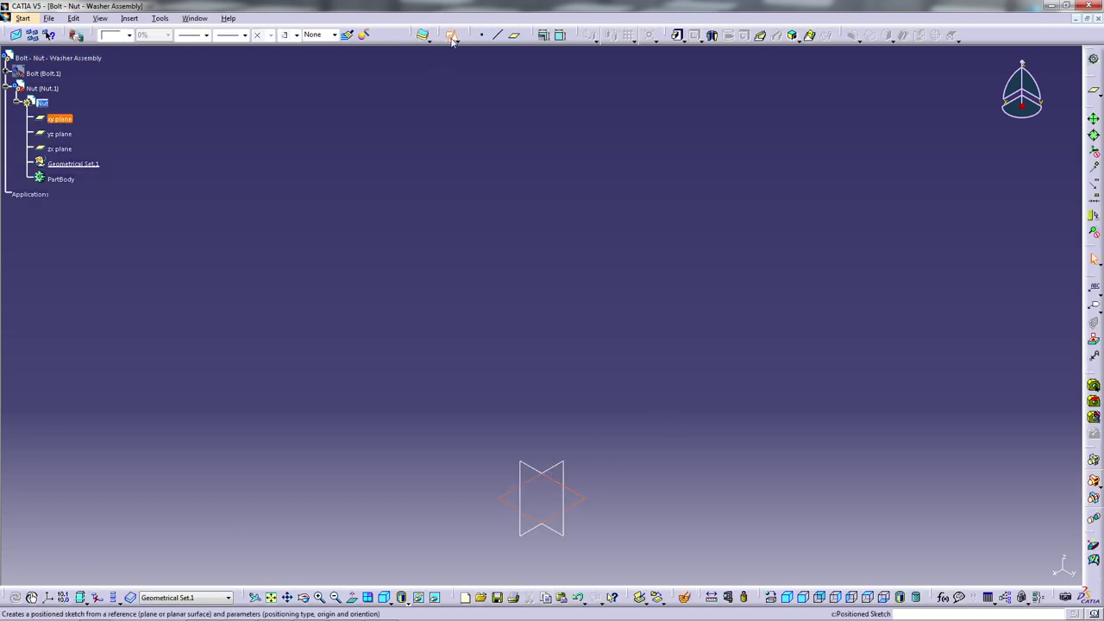
{"action": "left_click", "coordinate": [450, 37]}
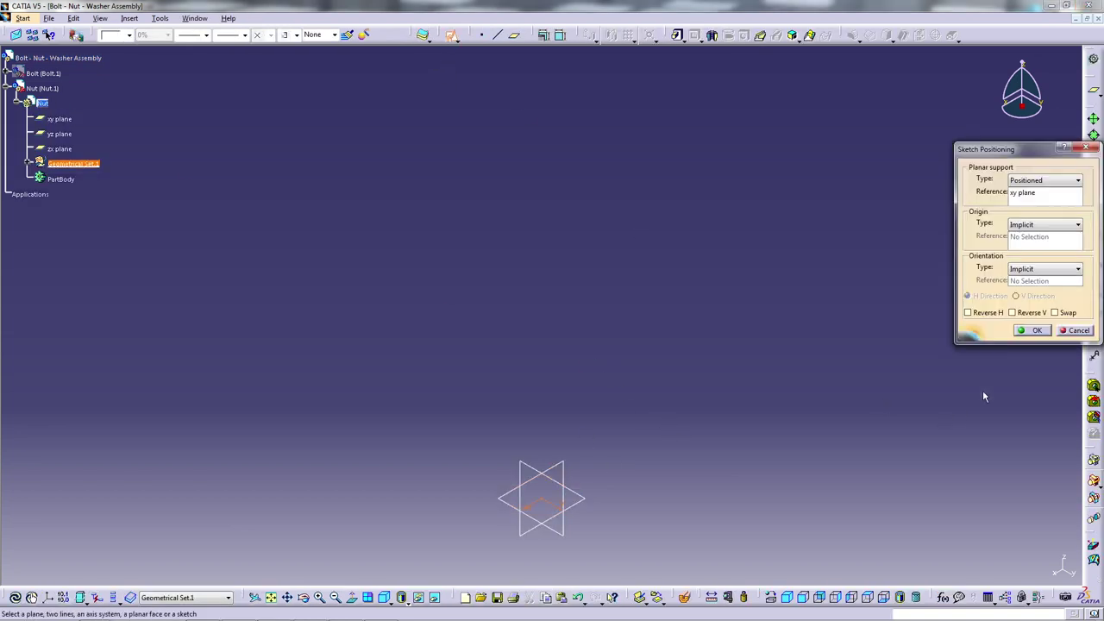
{"action": "left_click", "coordinate": [1032, 333]}
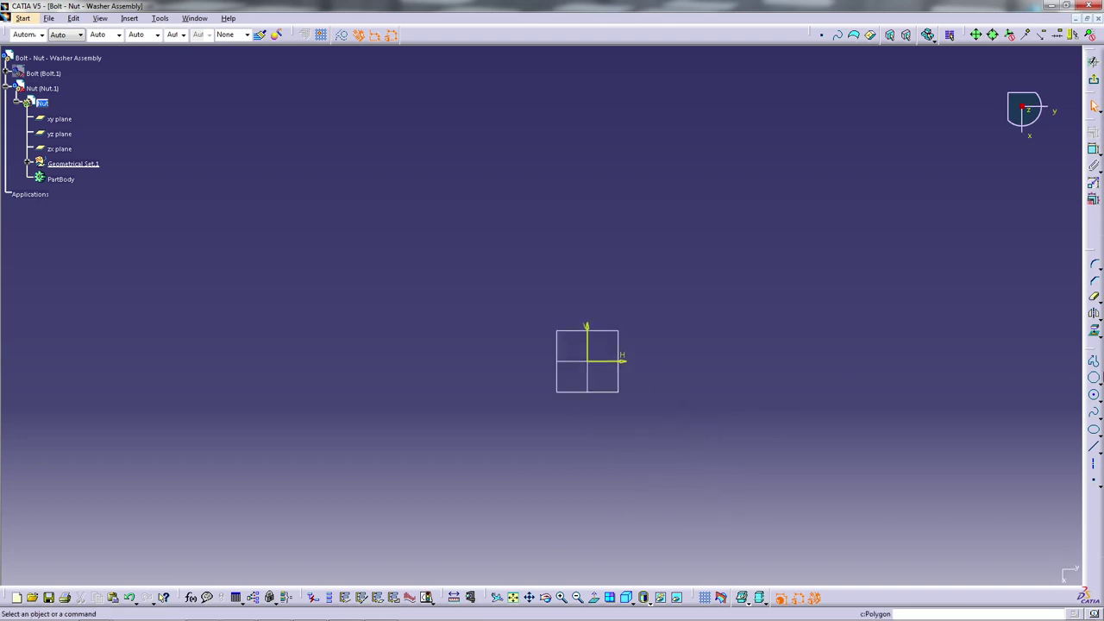
- Draw a hexagon centred on the sketch origin and set its inscribed circle's radius to 12 mm
{"action": "left_click", "coordinate": [1094, 379]}
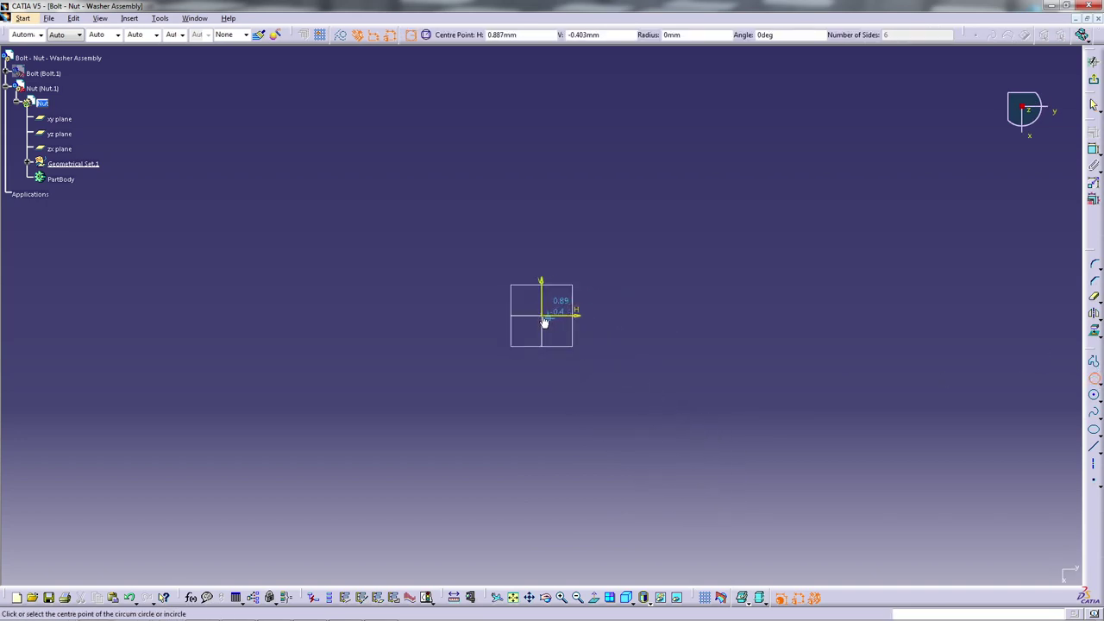
{"action": "left_click", "coordinate": [542, 318]}
{"action": "left_click", "coordinate": [603, 316]}
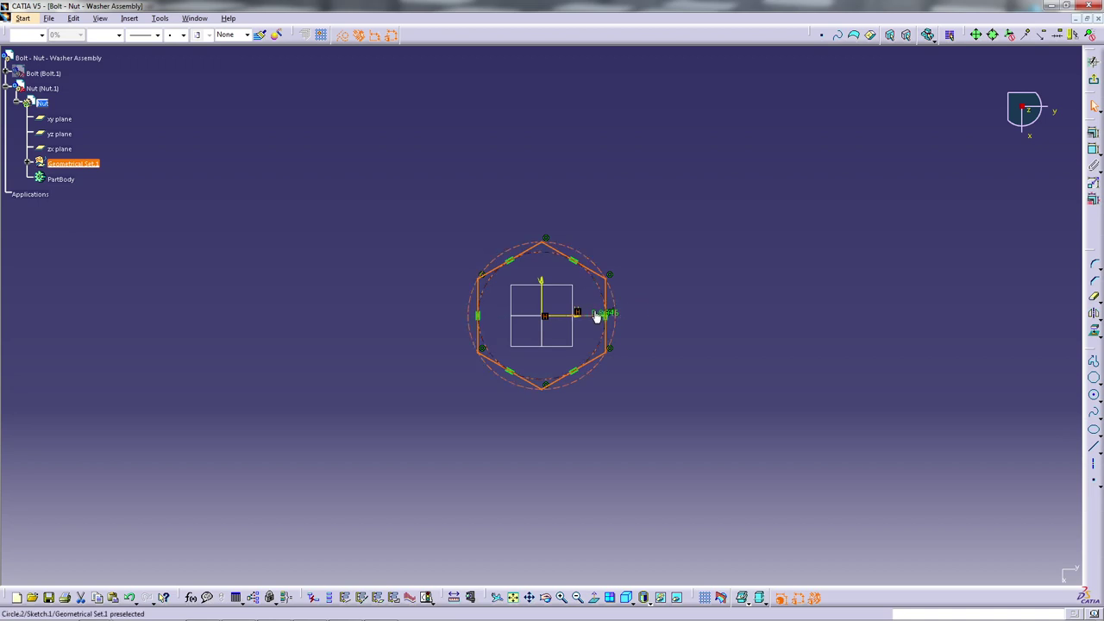
{"action": "left_click", "coordinate": [604, 316]}
{"action": "double_click", "coordinate": [686, 317]}
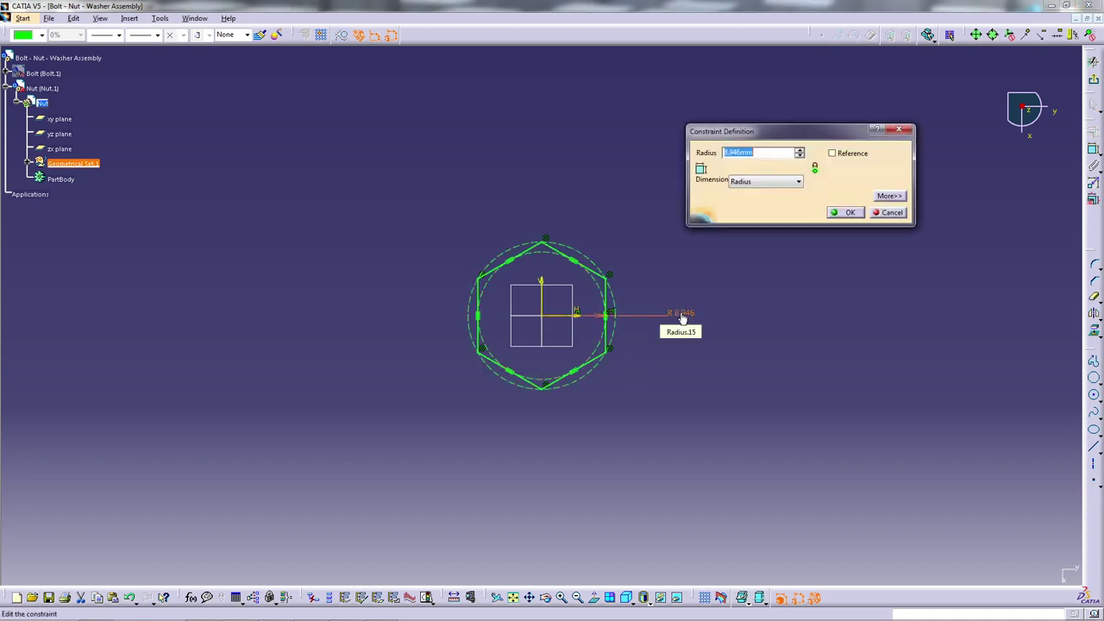
{"action": "key", "text": "Return"}
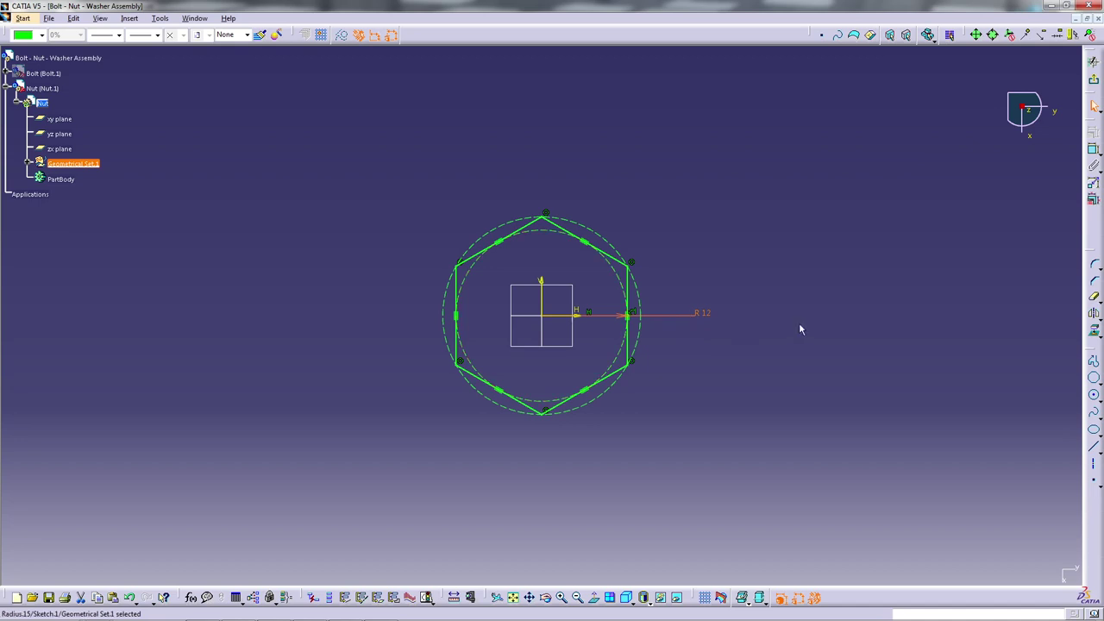
- Draw two concentric circles at the origin inside the hexagon, with radii of about 8.7 mm and 6.8 mm
{"action": "left_click", "coordinate": [1094, 398]}
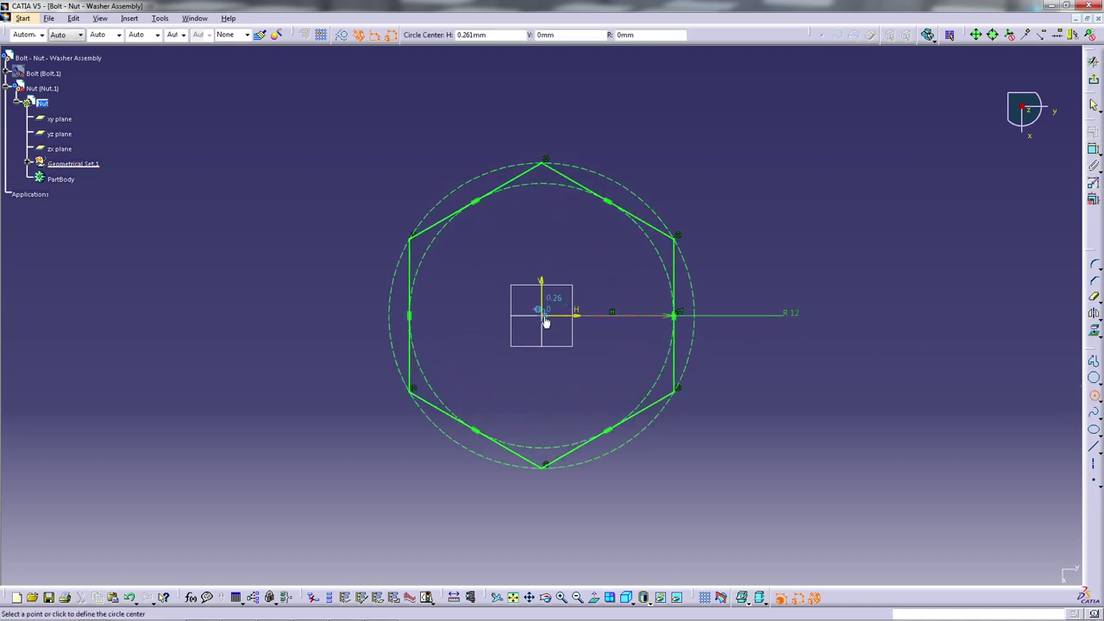
{"action": "left_click", "coordinate": [541, 315]}
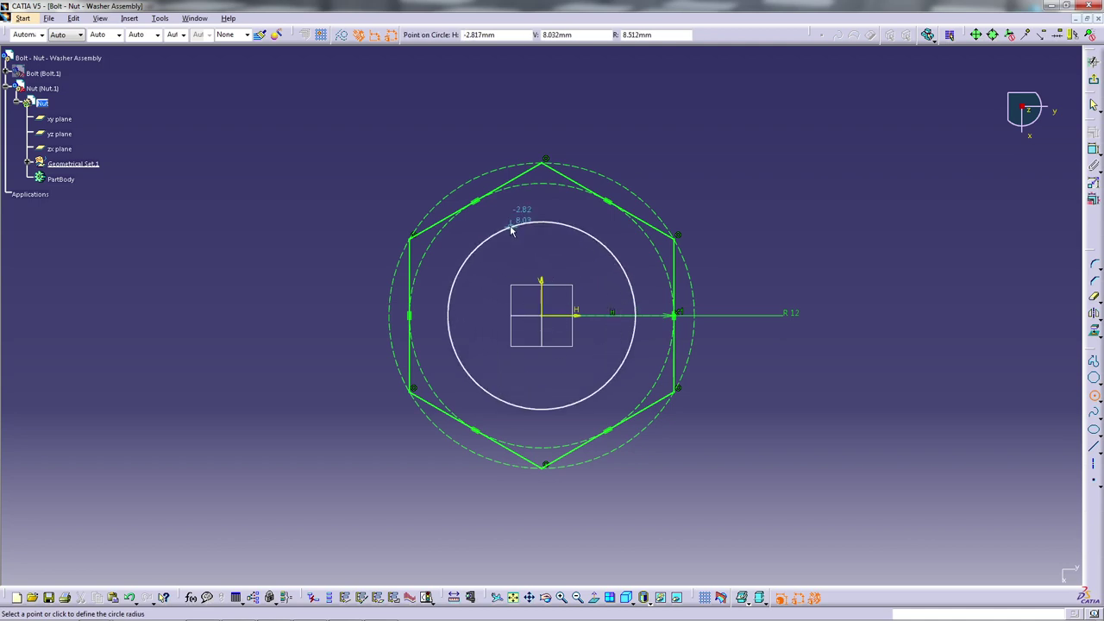
{"action": "left_click", "coordinate": [509, 217]}
{"action": "left_click", "coordinate": [541, 318]}
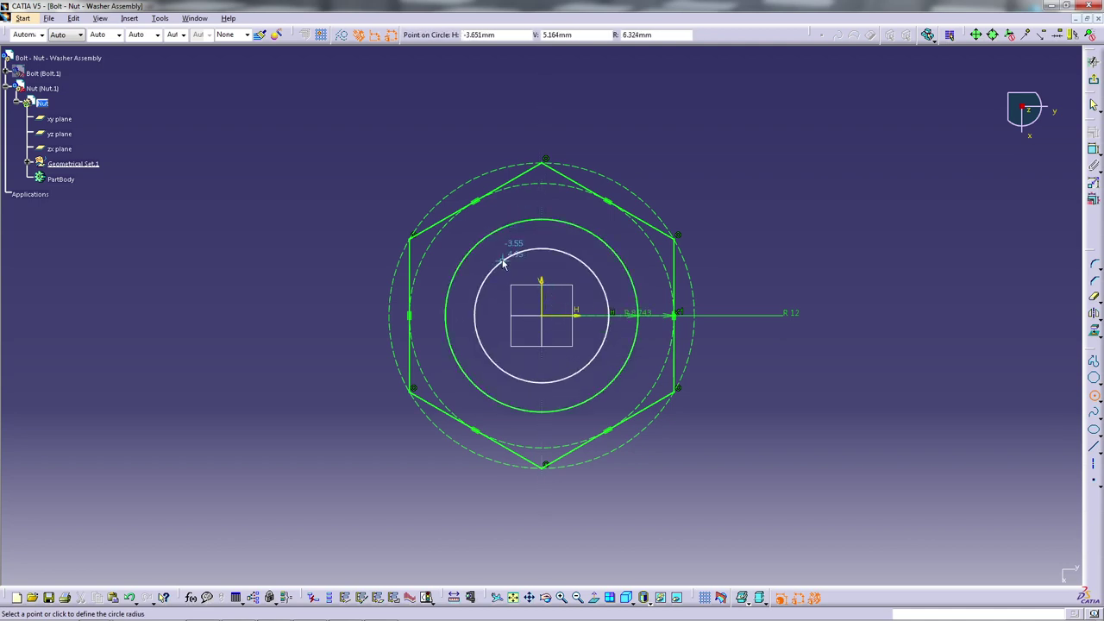
{"action": "left_click", "coordinate": [505, 254]}
{"action": "key", "text": "Escape"}
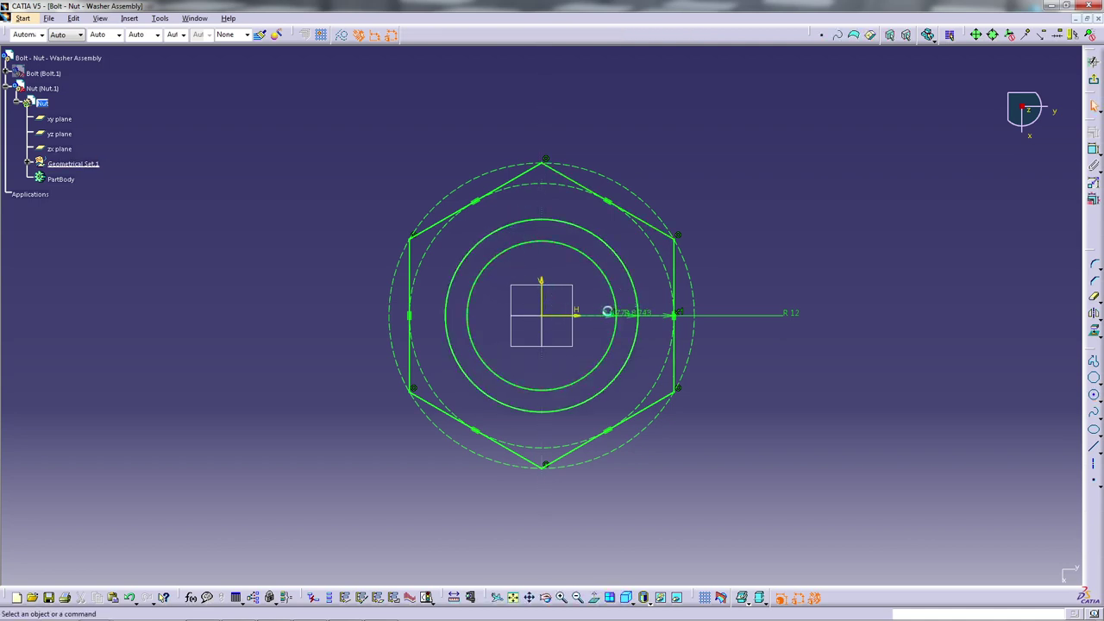
- Move the two circles' radius dimensions clear of the geometry and set the larger circle's radius to 8 mm
{"action": "left_click_drag", "start_coordinate": [611, 312], "coordinate": [644, 177]}
{"action": "left_click_drag", "start_coordinate": [623, 316], "coordinate": [431, 152]}
{"action": "double_click", "coordinate": [431, 153]}
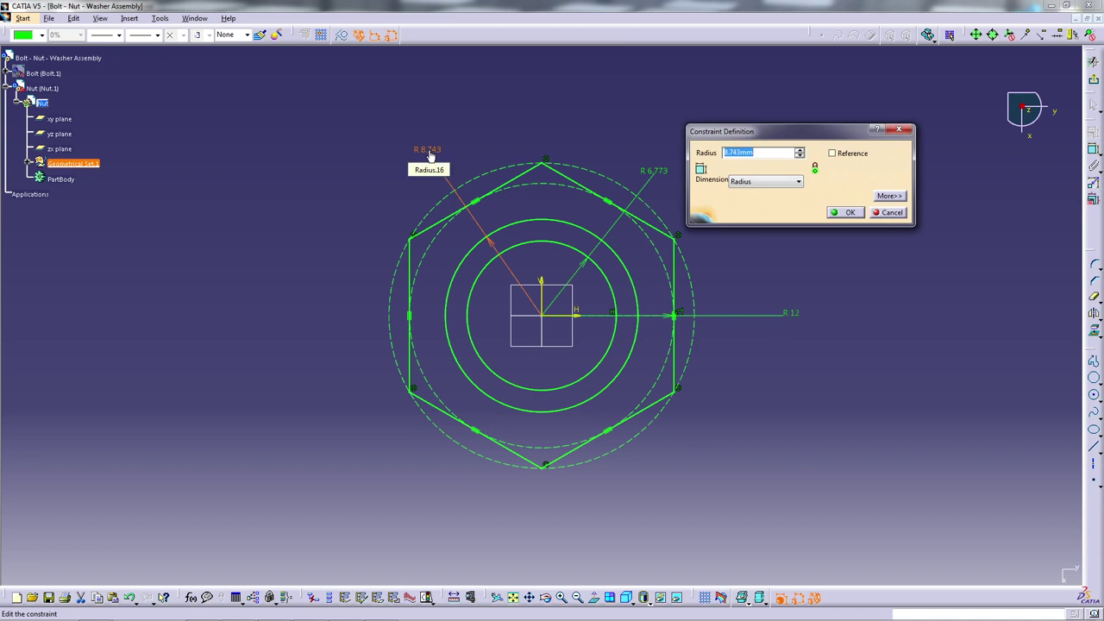
{"action": "type", "text": "8"}
{"action": "key", "text": "Return"}
- Delete the smaller circle's radius dimension and dimension the offset between the two concentric circles
{"action": "left_click", "coordinate": [658, 173]}
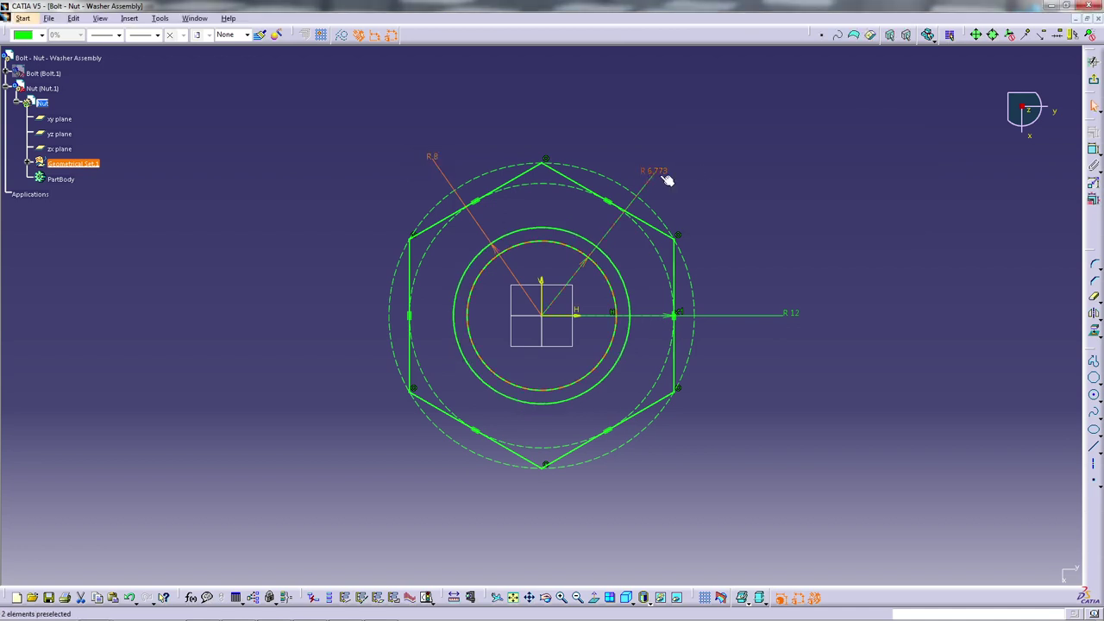
{"action": "key", "text": "Delete"}
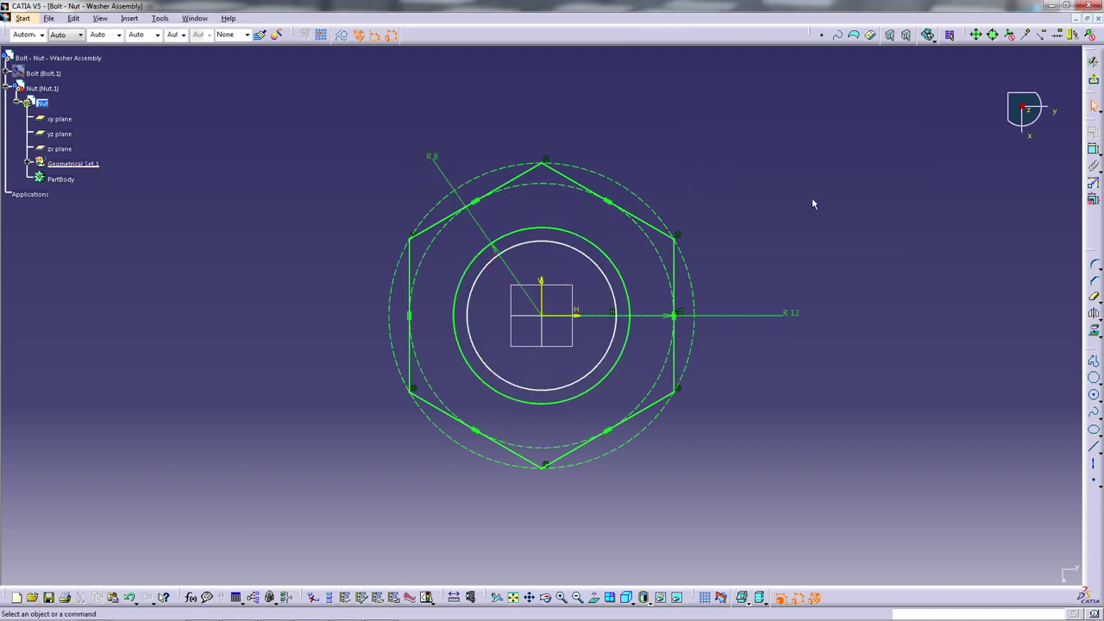
{"action": "left_click", "coordinate": [1093, 148]}
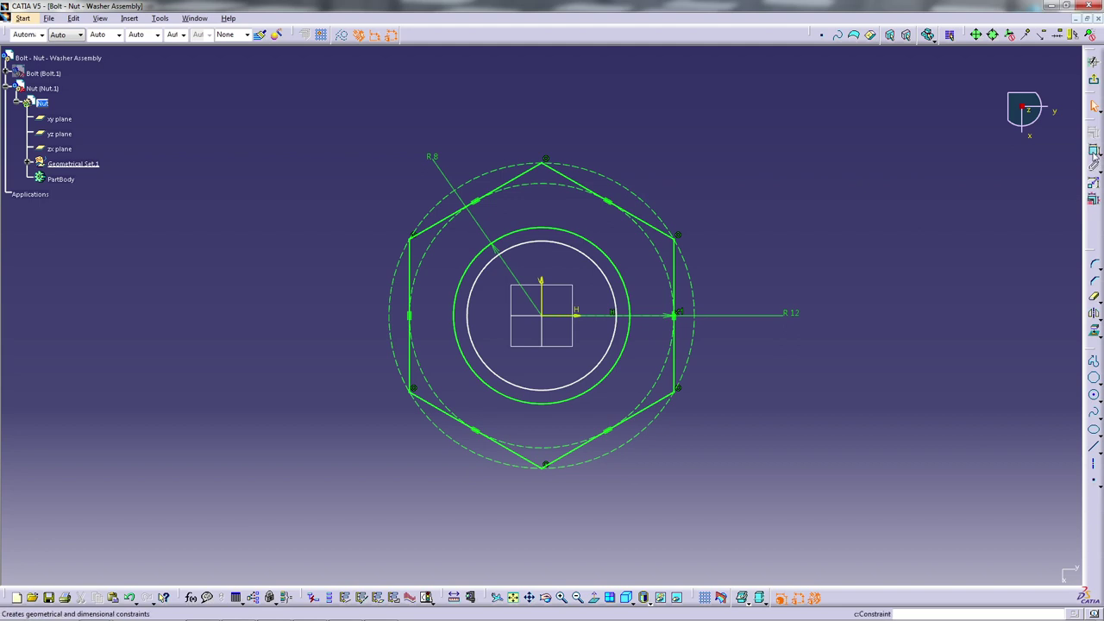
{"action": "left_click", "coordinate": [601, 272]}
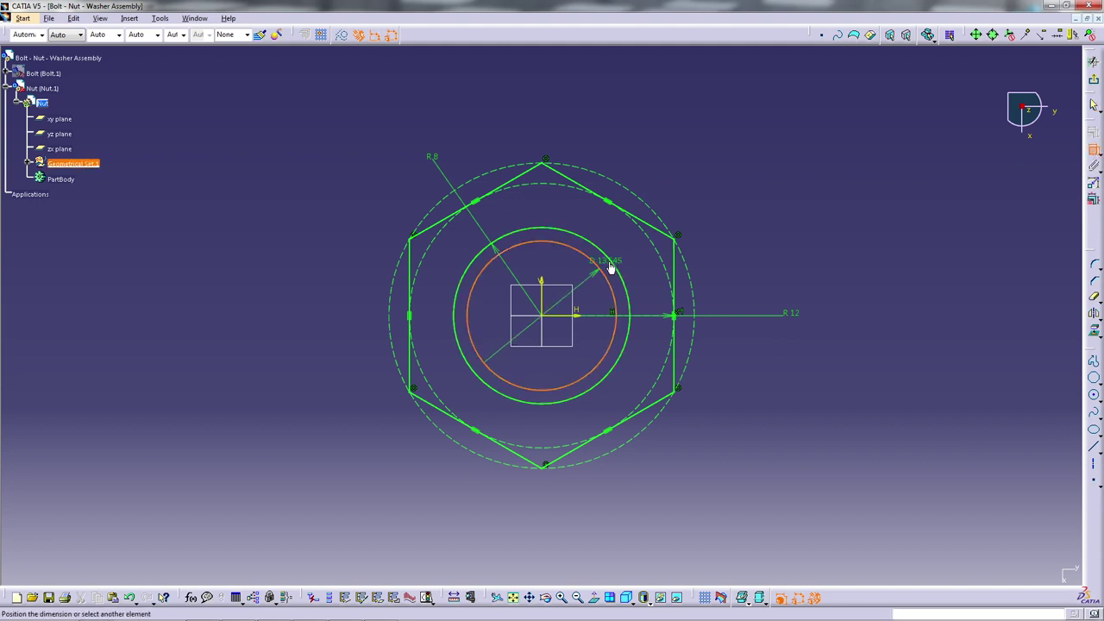
{"action": "left_click", "coordinate": [659, 178]}
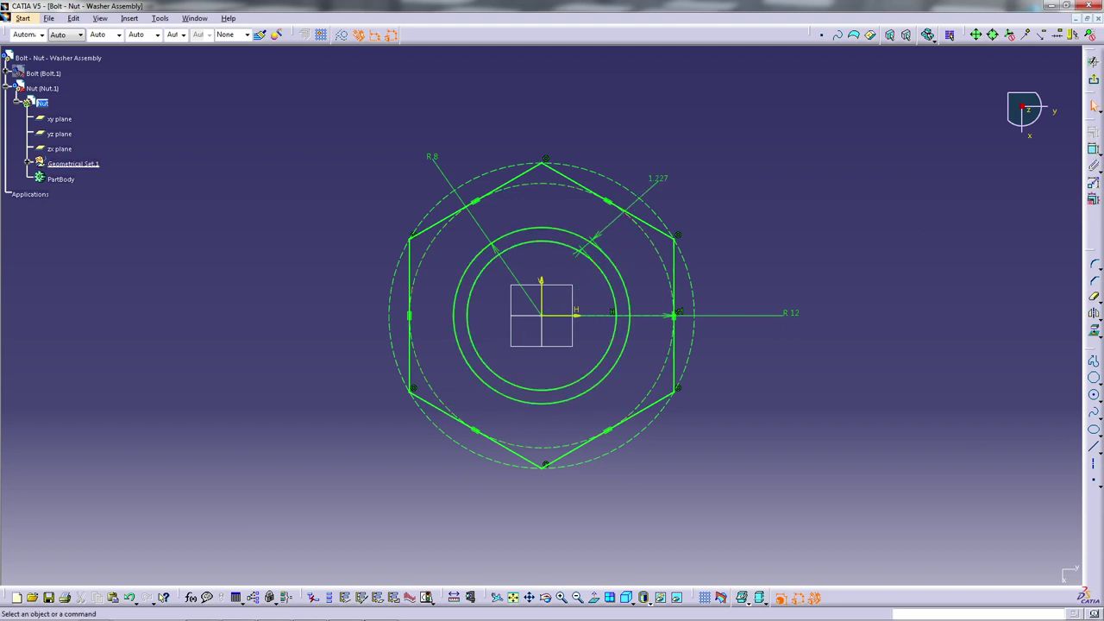
- Check fine_pitch_thread.jpg for the nut's H1 thread depth, return to CATIA, and set the circles' offset to 0.54127 times the pitch, 1.083 mm
{"action": "left_click", "coordinate": [345, 610]}
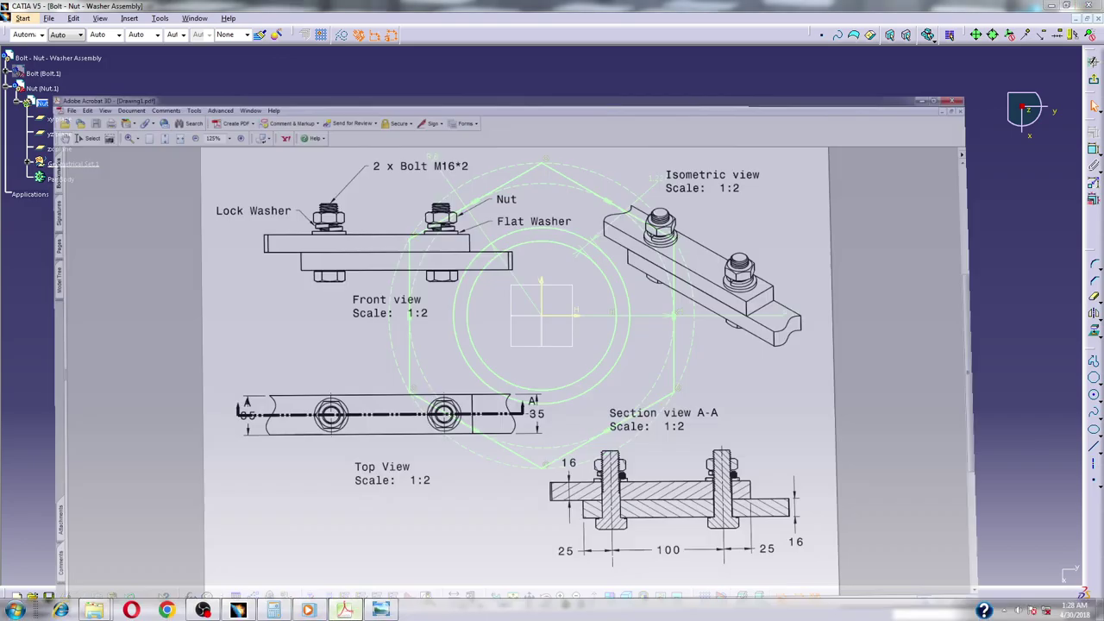
{"action": "left_click", "coordinate": [381, 610]}
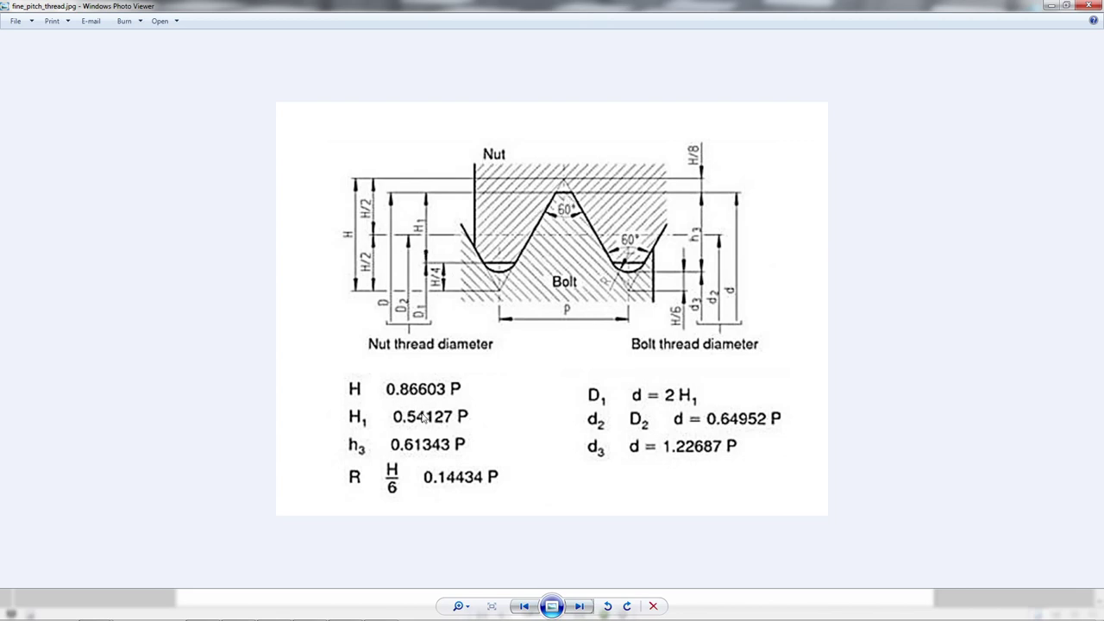
{"action": "mouse_move", "coordinate": [336, 613]}
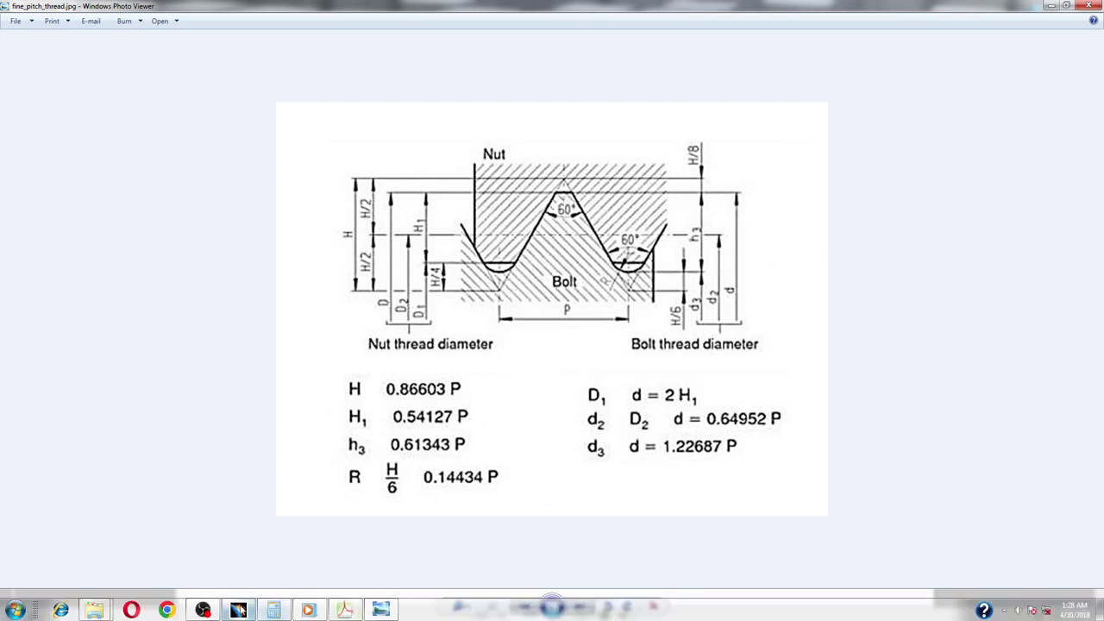
{"action": "left_click", "coordinate": [239, 609]}
{"action": "double_click", "coordinate": [660, 180]}
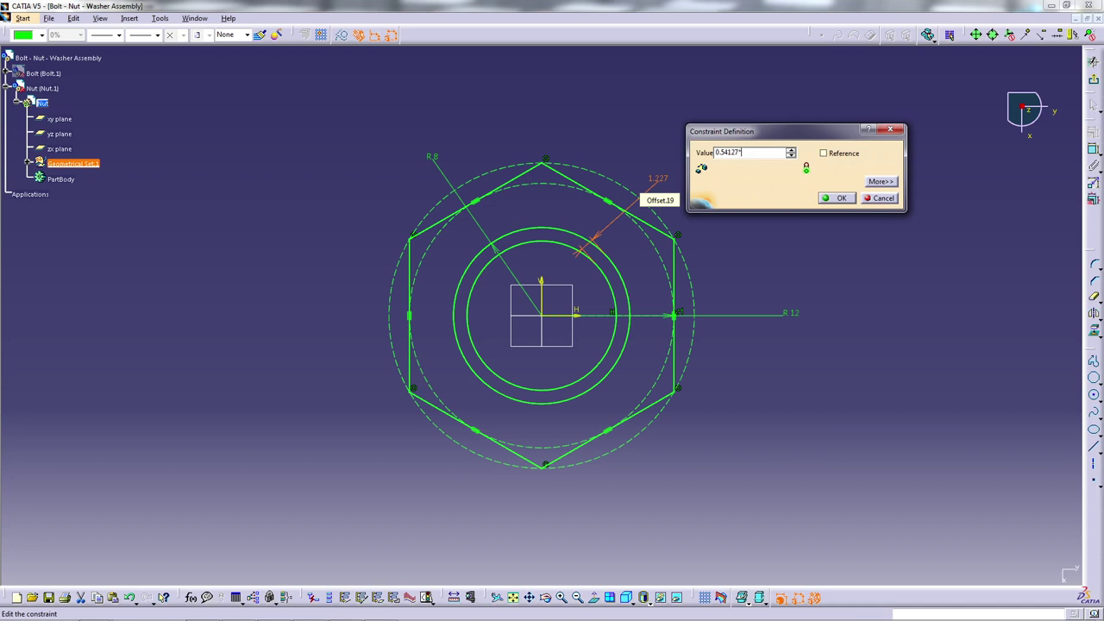
{"action": "key", "text": "Return"}
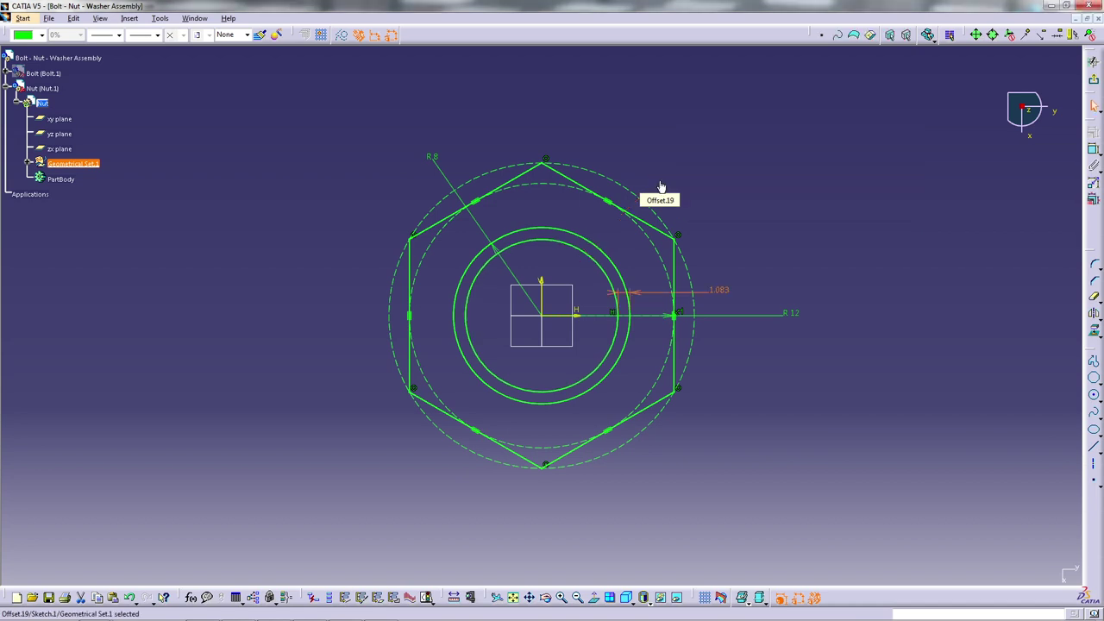
{"action": "left_click", "coordinate": [856, 236]}
- Convert the 8 mm radius circle to a construction element and exit the sketch
{"action": "left_click", "coordinate": [623, 278]}
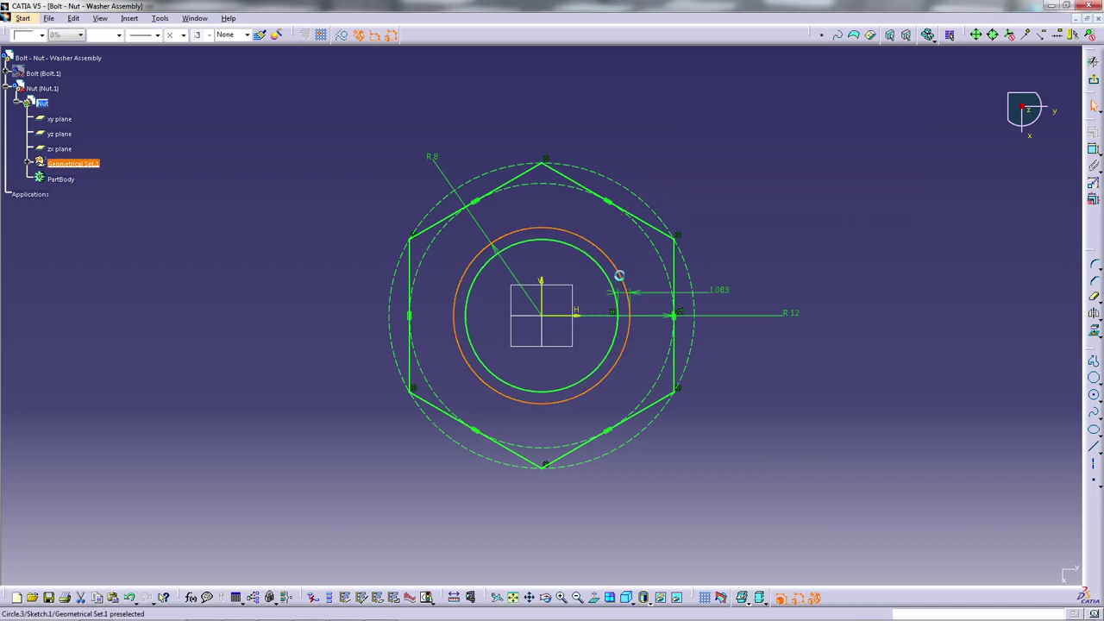
{"action": "left_click", "coordinate": [341, 35]}
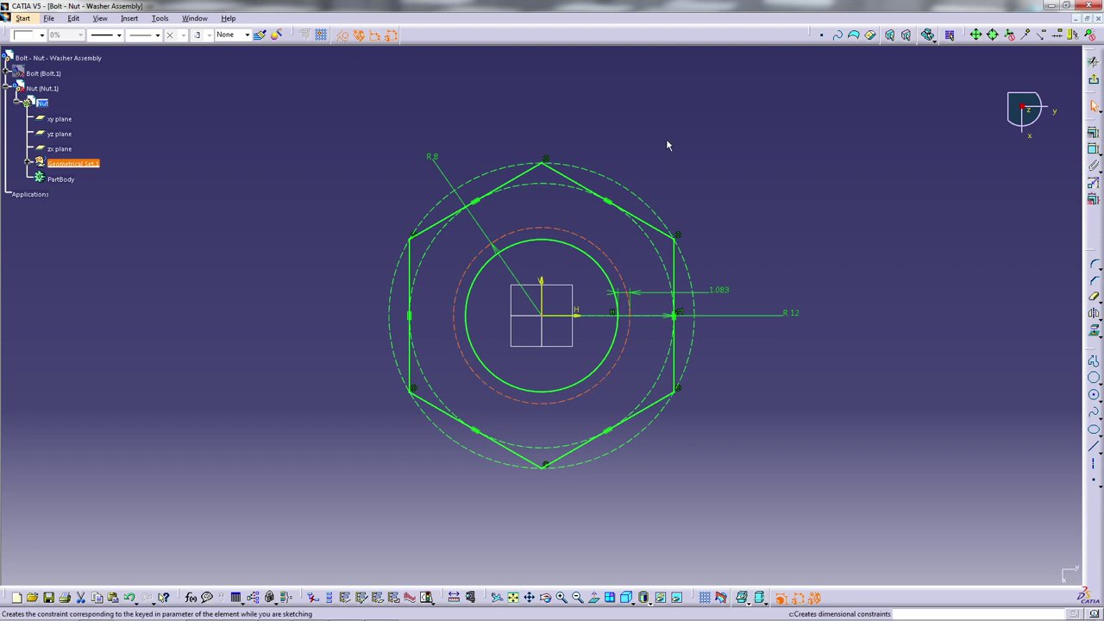
{"action": "left_click", "coordinate": [1095, 82]}
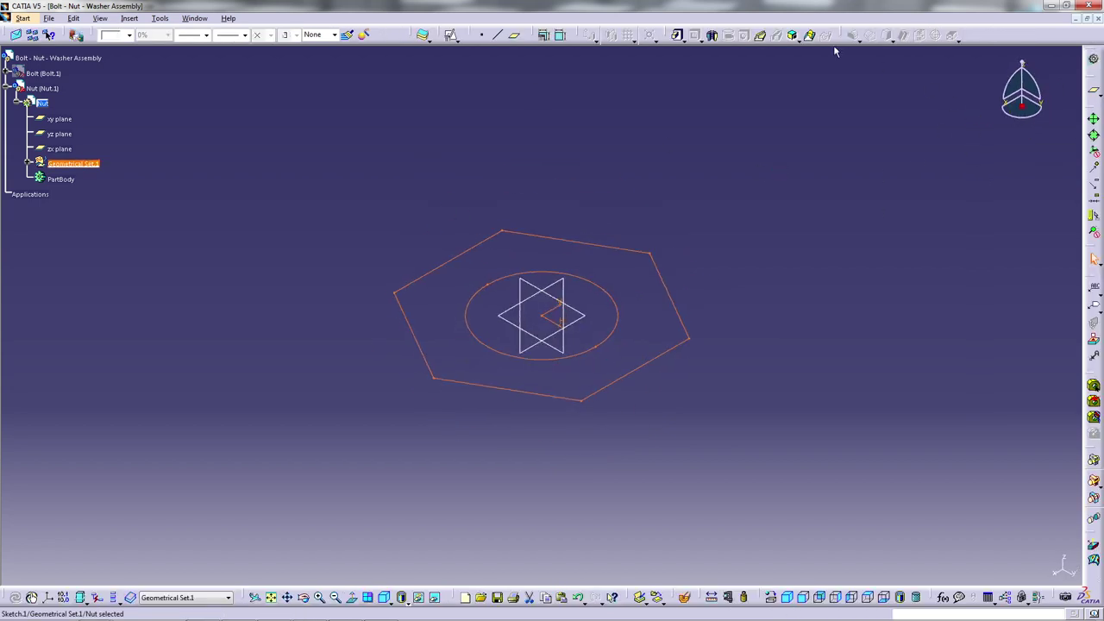
- Pad the hexagonal nut profile to a length of 10.75 mm, accepting its creation in the PartBody
{"action": "left_click", "coordinate": [677, 34]}
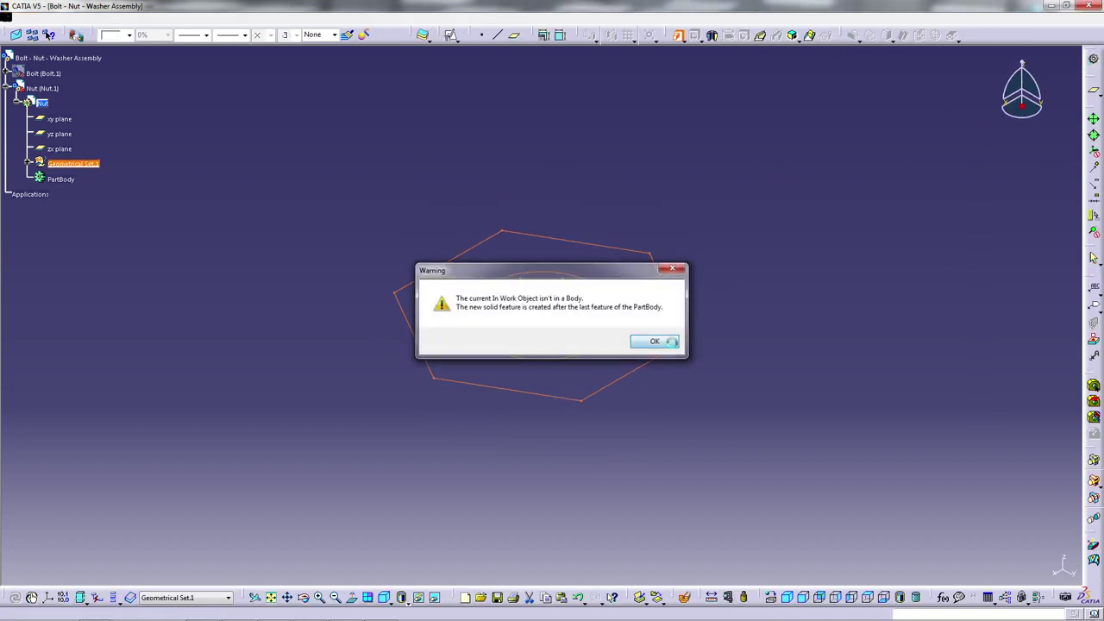
{"action": "left_click", "coordinate": [653, 340]}
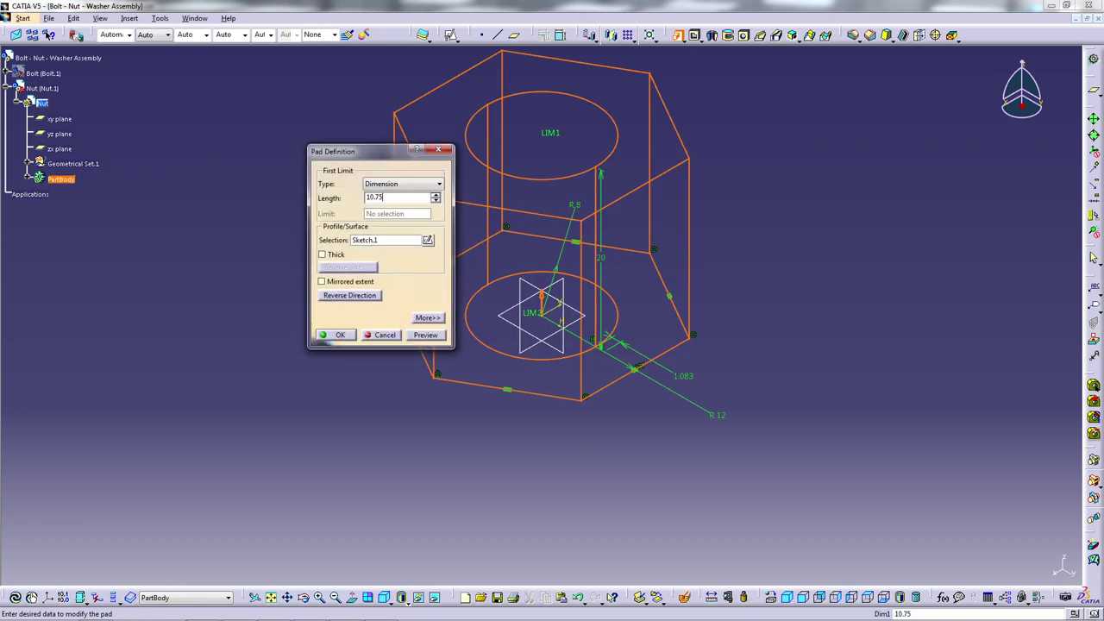
{"action": "key", "text": "Return"}
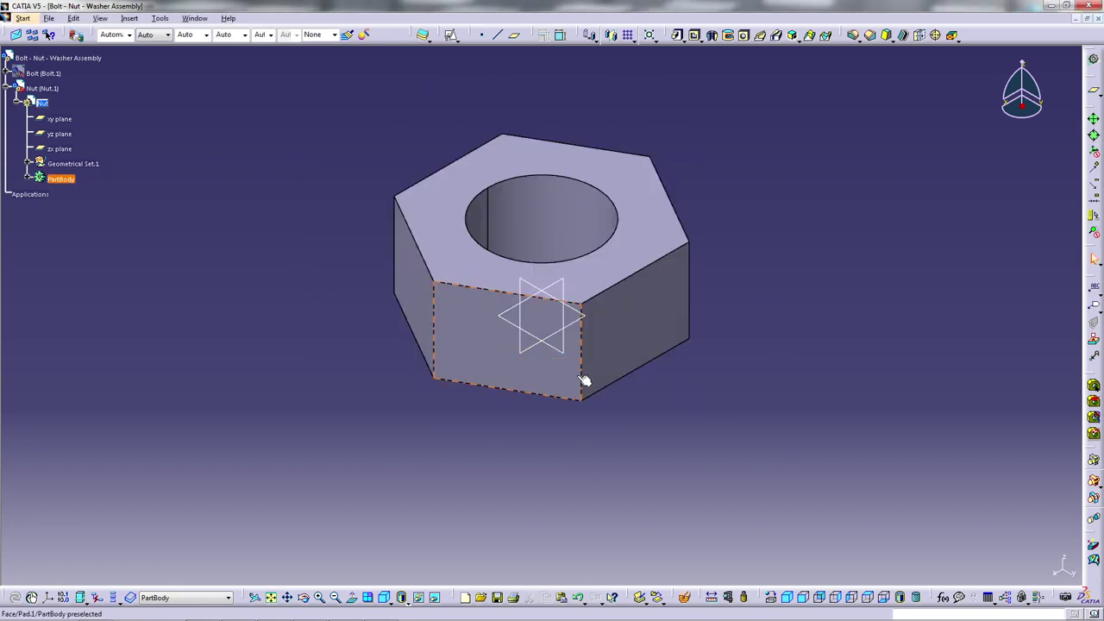
- Face the nut's yz plane and create a positioned sketch on it
{"action": "left_click", "coordinate": [803, 597]}
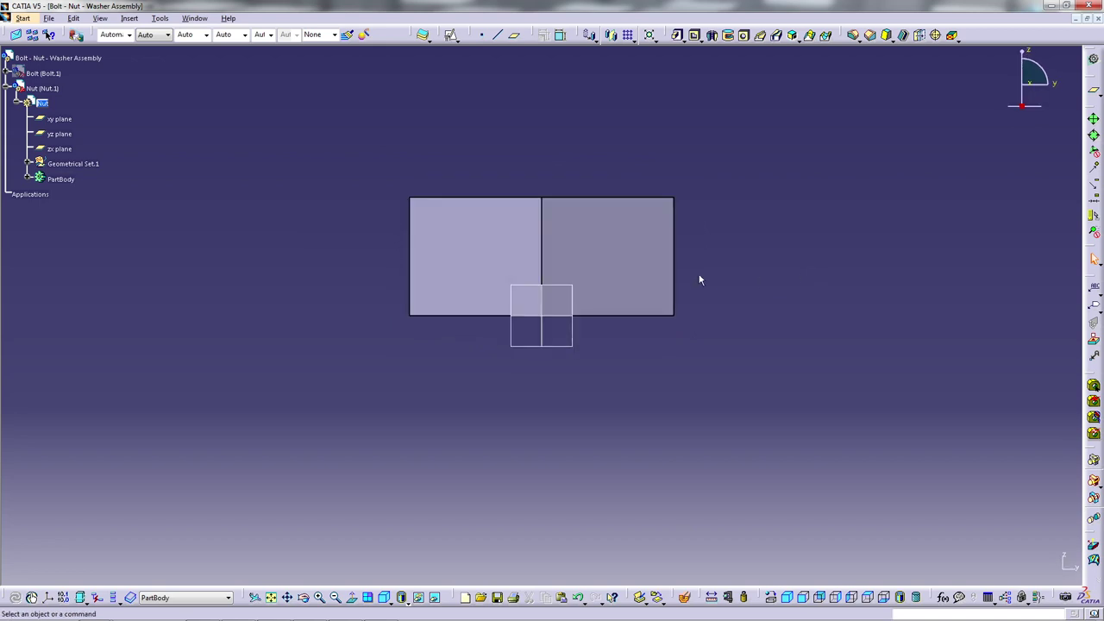
{"action": "left_click", "coordinate": [573, 287]}
{"action": "left_click", "coordinate": [450, 36]}
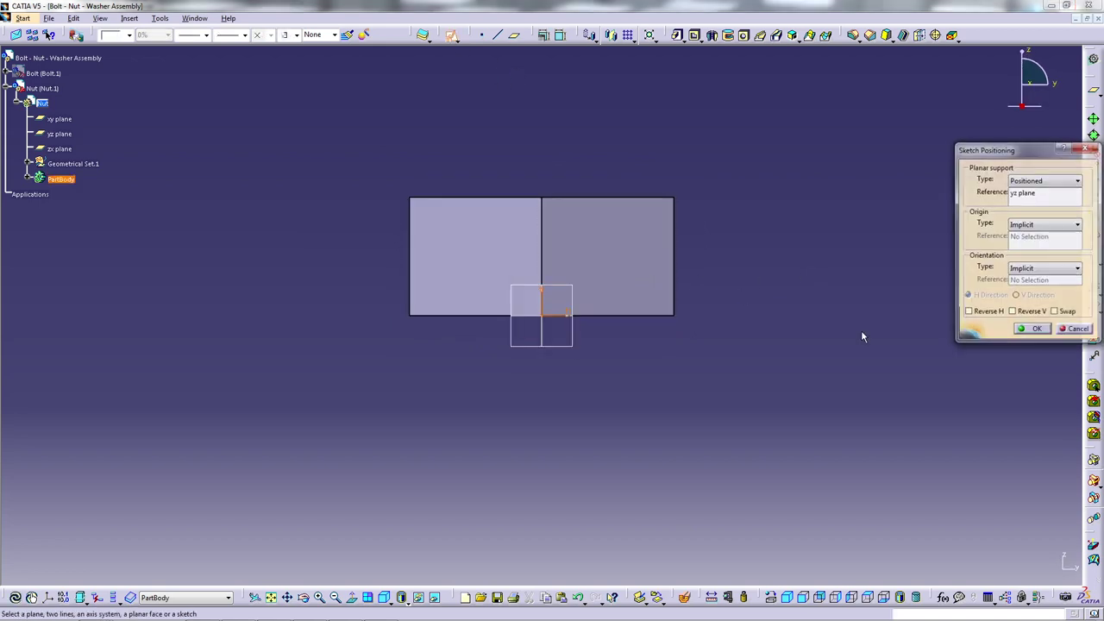
{"action": "left_click", "coordinate": [1033, 336]}
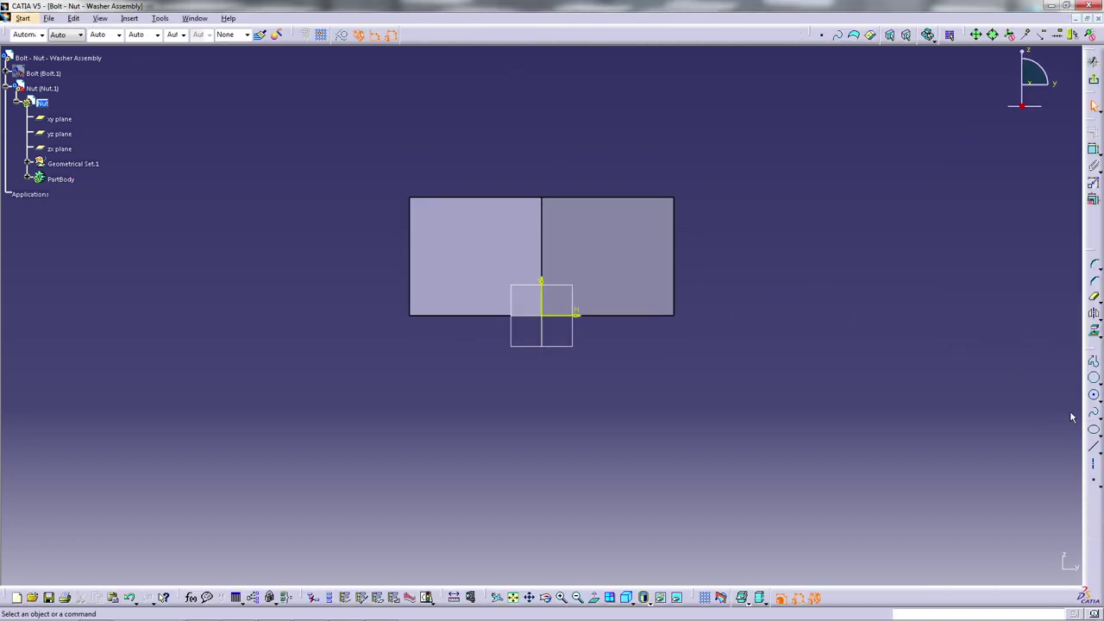
- Sketch a closed right-triangle profile over the nut's lower outer corner, about 8 mm wide and 4 mm high
{"action": "left_click", "coordinate": [1093, 361]}
{"action": "left_click", "coordinate": [542, 315]}
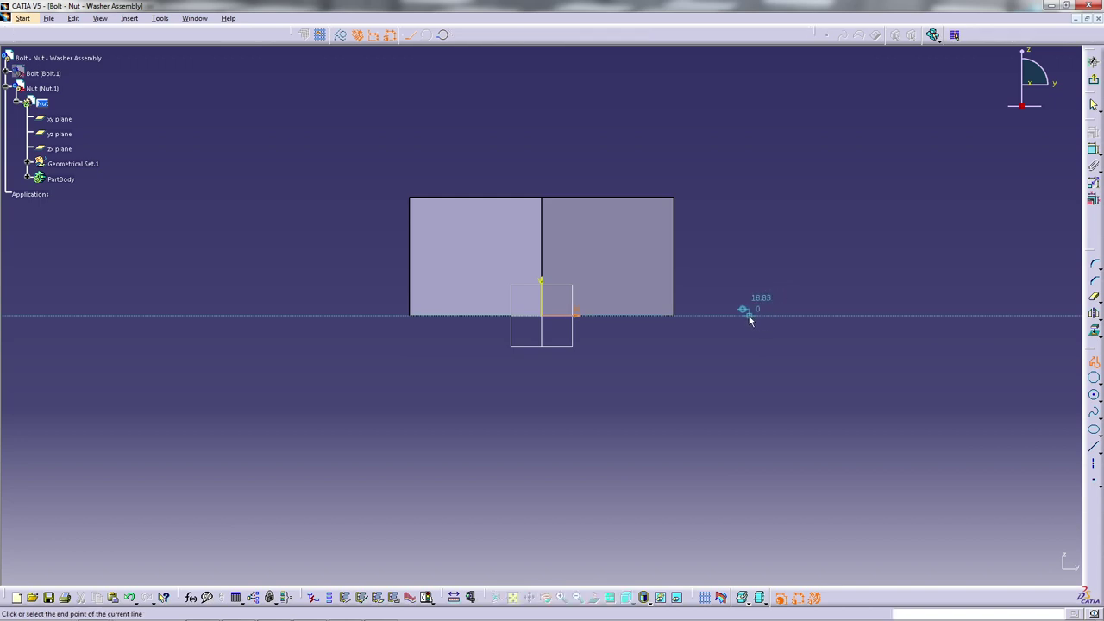
{"action": "left_click", "coordinate": [751, 315]}
{"action": "left_click", "coordinate": [658, 315]}
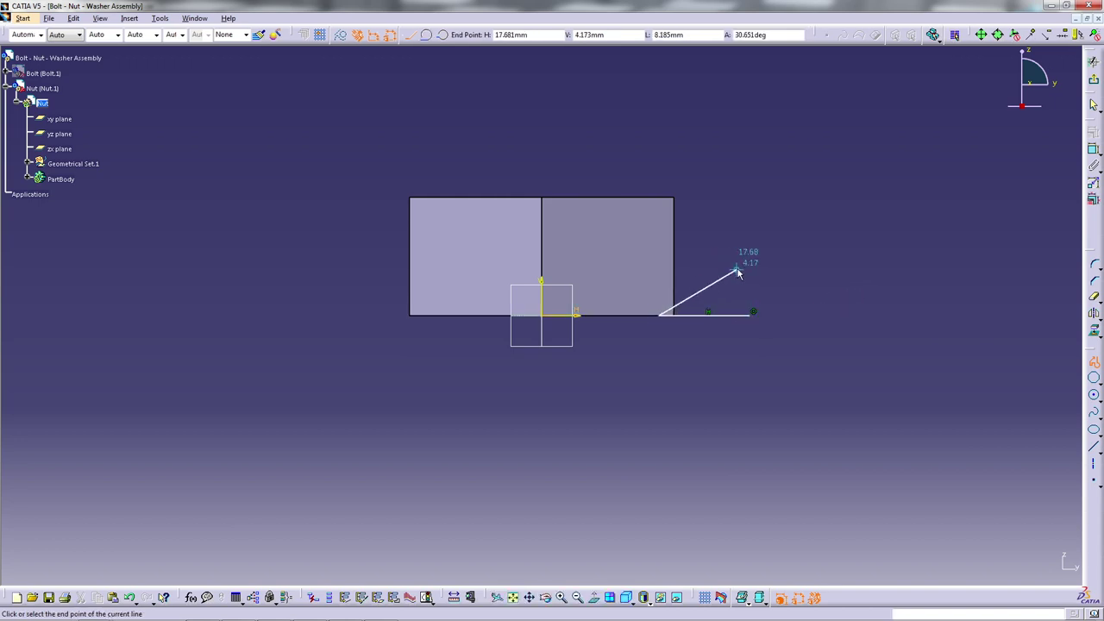
{"action": "left_click", "coordinate": [749, 274]}
{"action": "left_click", "coordinate": [750, 314]}
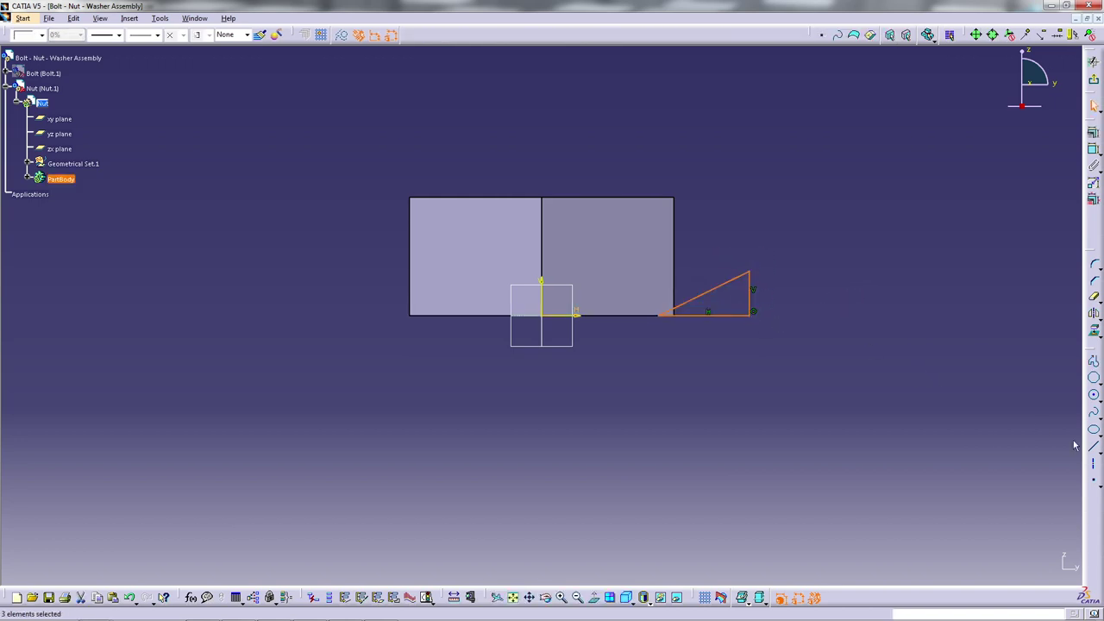
- Draw a horizontal axis line across the nut at about mid-height, extending past both of its sides
{"action": "left_click", "coordinate": [320, 258]}
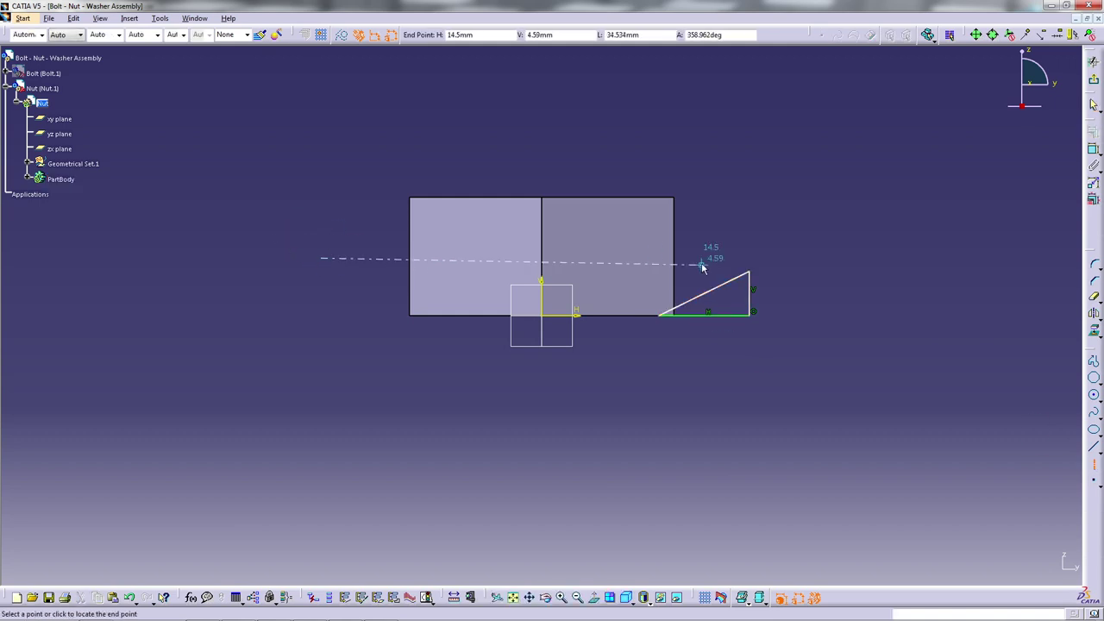
{"action": "left_click", "coordinate": [722, 258]}
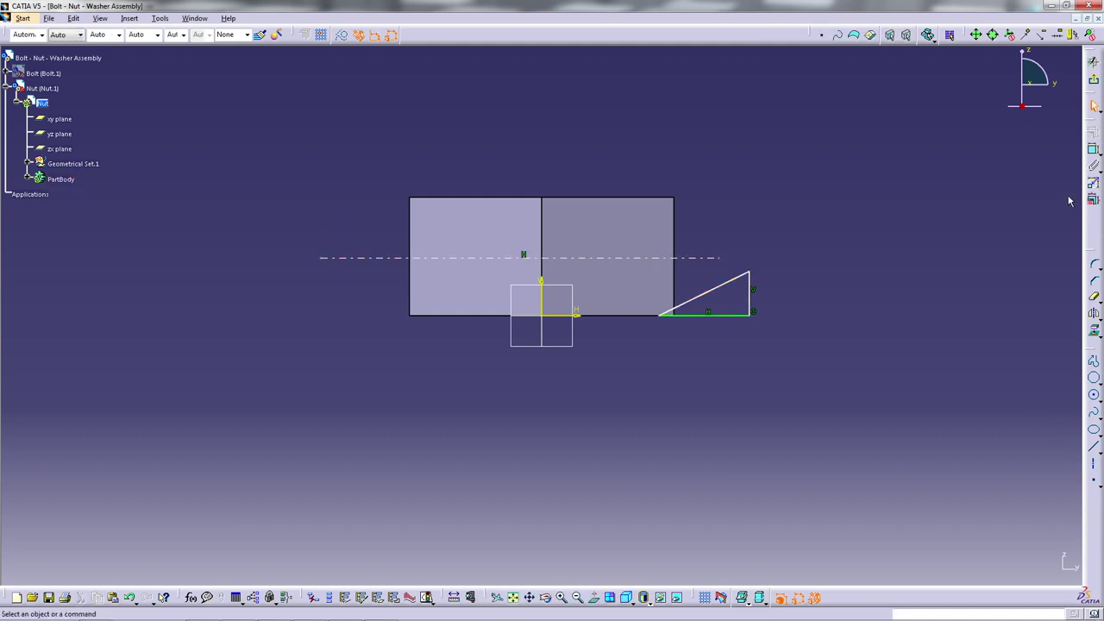
- Try to constrain the nut's upper and lower edges as symmetric about the horizontal axis line
{"action": "left_click", "coordinate": [1093, 148]}
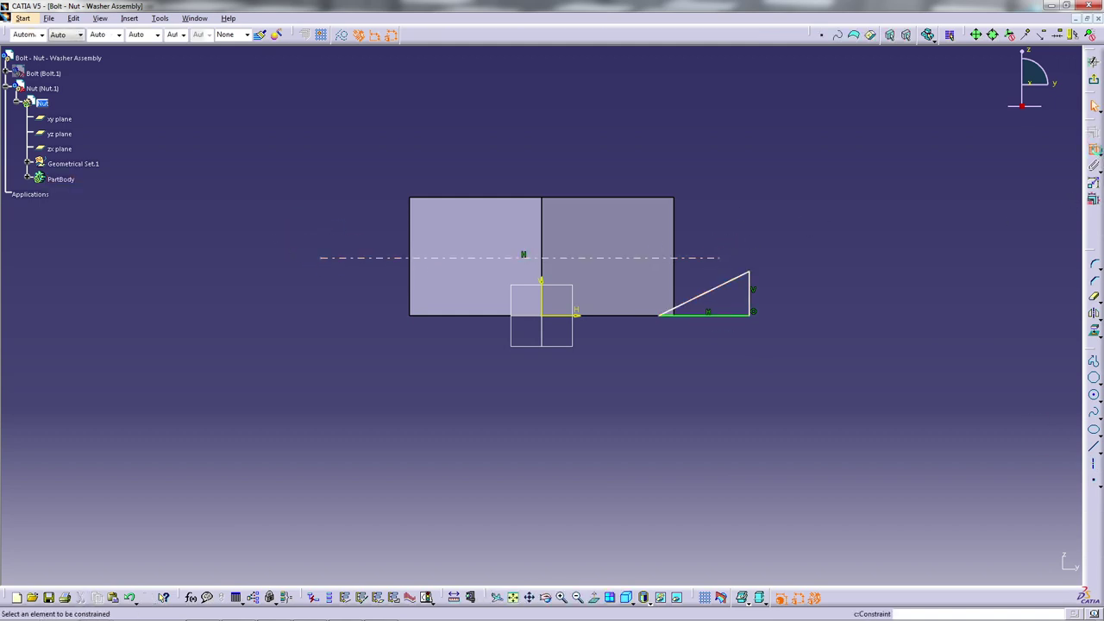
{"action": "left_click", "coordinate": [639, 204]}
{"action": "left_click", "coordinate": [621, 316]}
{"action": "right_click", "coordinate": [819, 151]}
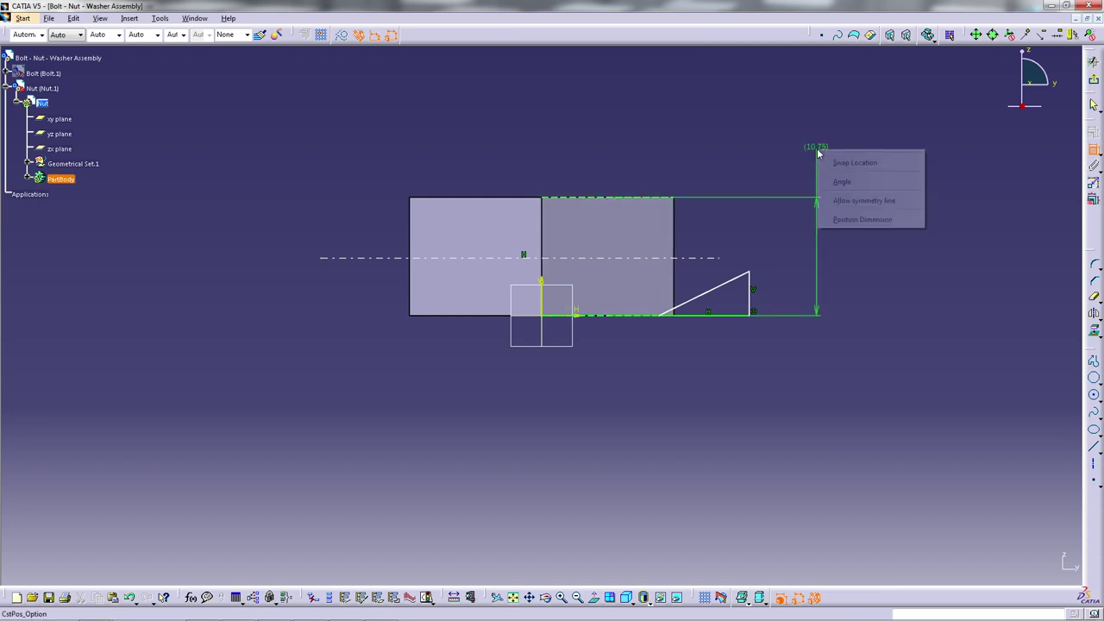
{"action": "left_click", "coordinate": [858, 206]}
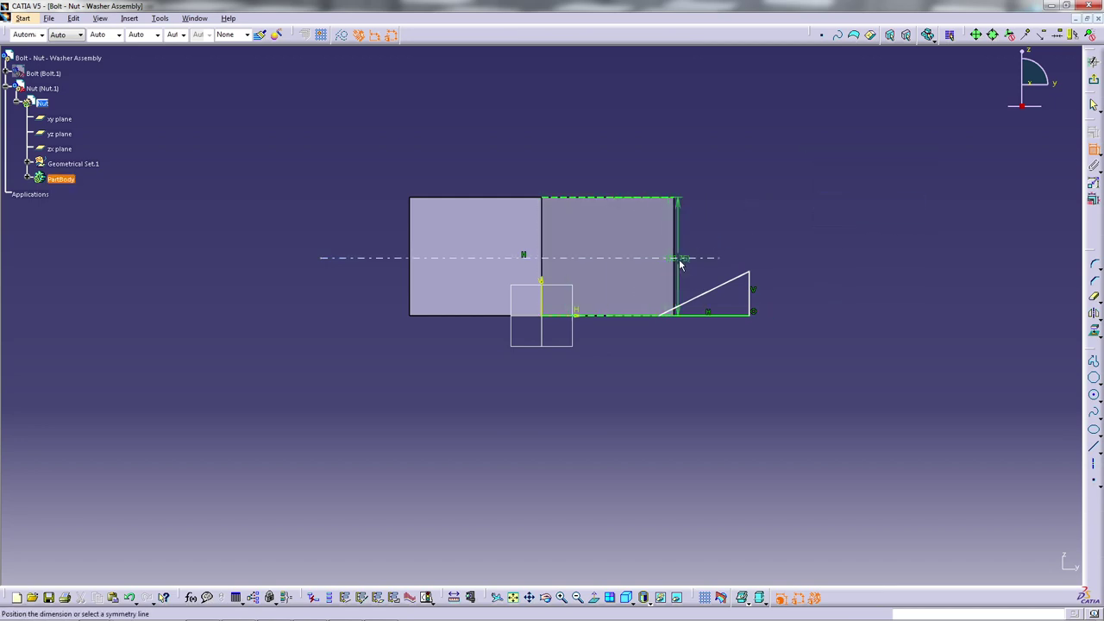
{"action": "left_click", "coordinate": [690, 260]}
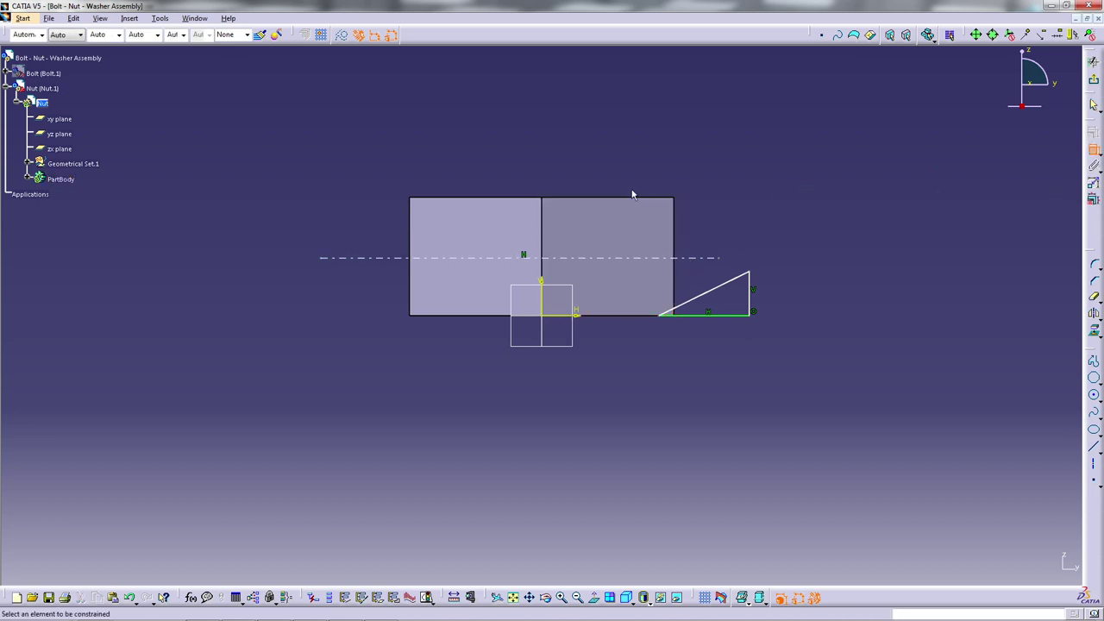
- Constrain the horizontal axis line as the symmetry line between the nut's upper and lower edges
{"action": "left_click", "coordinate": [612, 317]}
{"action": "right_click", "coordinate": [823, 142]}
{"action": "left_click", "coordinate": [854, 203]}
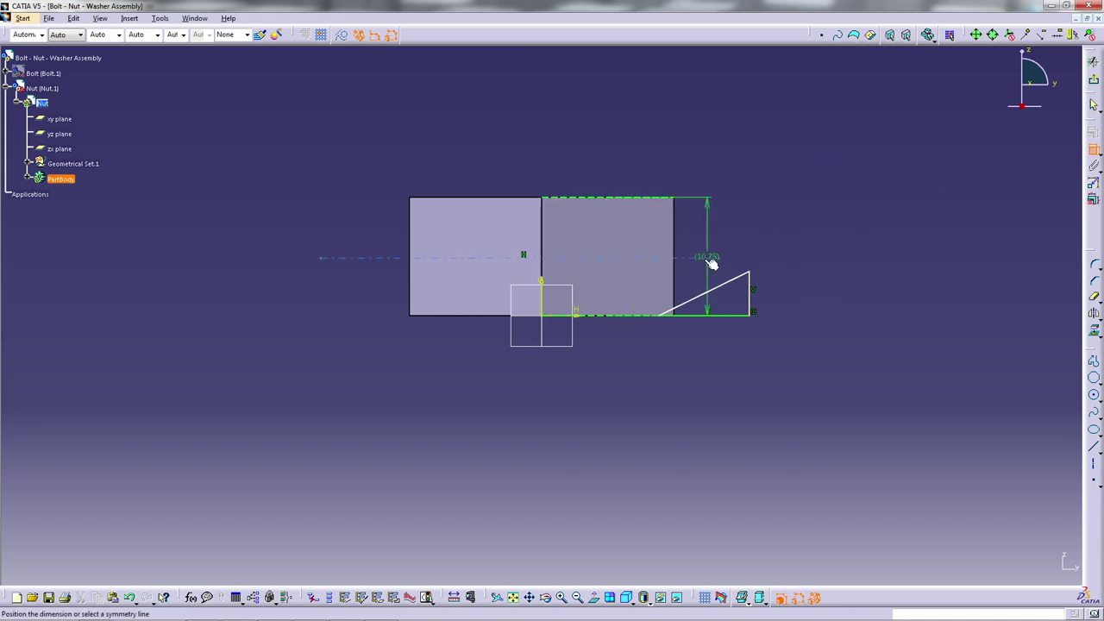
{"action": "left_click", "coordinate": [730, 255]}
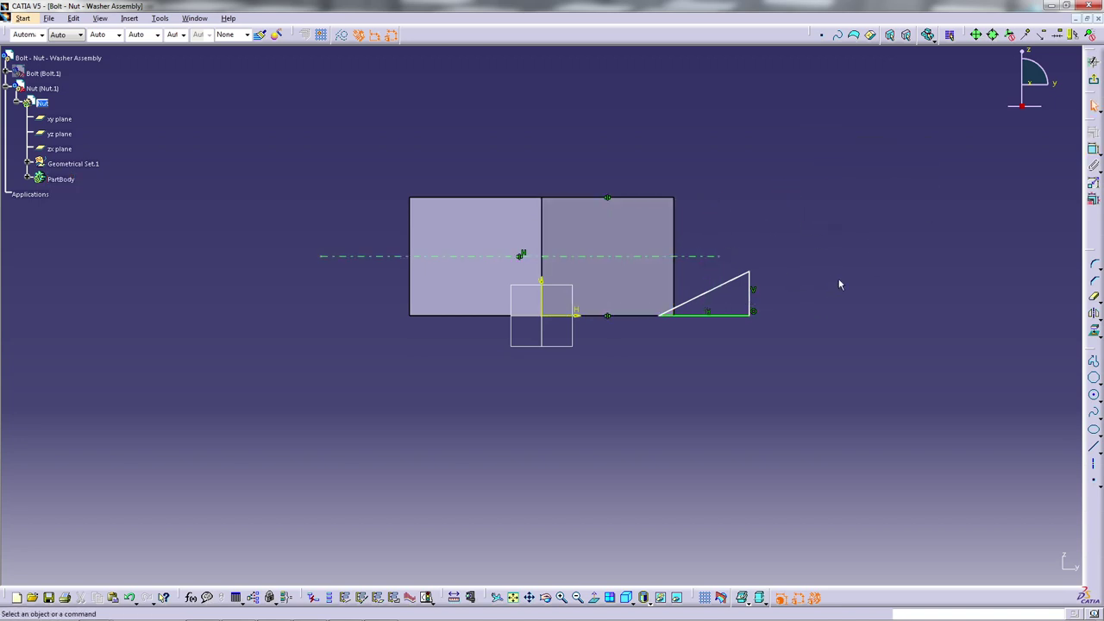
- Add an angle constraint between the triangle's horizontal base and its sloped side
{"action": "left_click", "coordinate": [716, 285]}
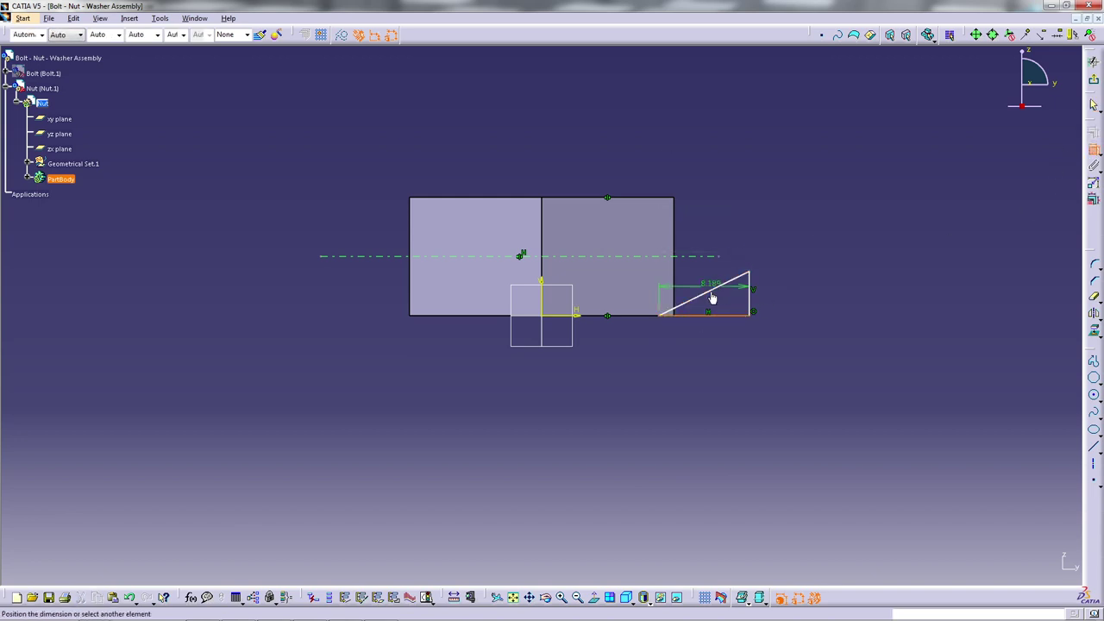
{"action": "left_click", "coordinate": [707, 295]}
{"action": "left_click", "coordinate": [747, 304]}
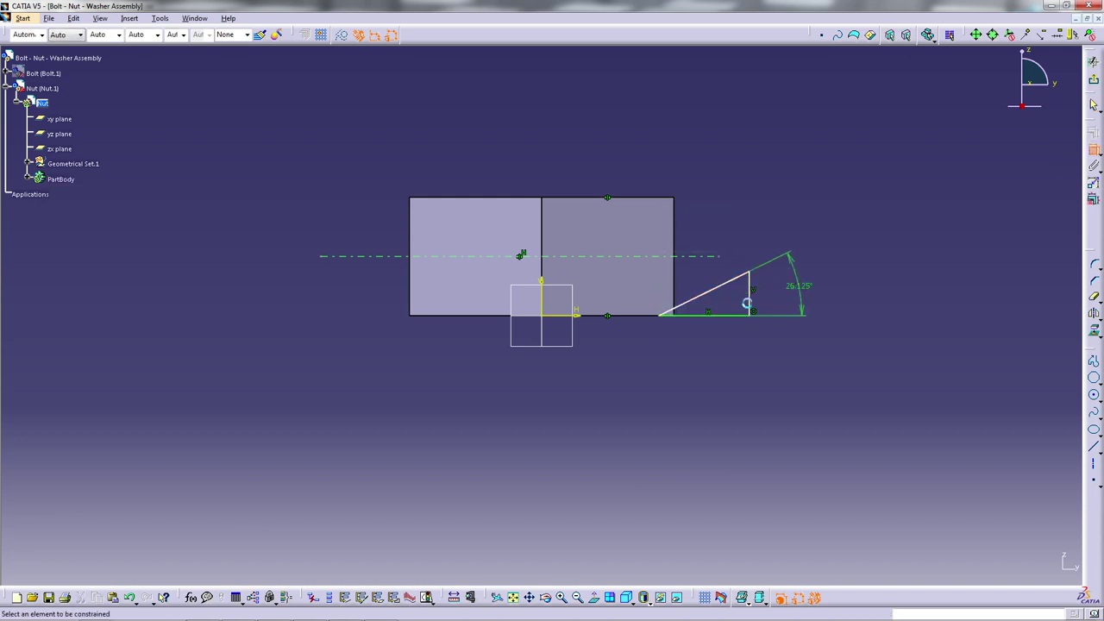
- Dimension the triangle's inner corner from the sketch's vertical axis and set the distance to 11.75 mm
{"action": "left_click", "coordinate": [659, 317]}
{"action": "left_click", "coordinate": [541, 302]}
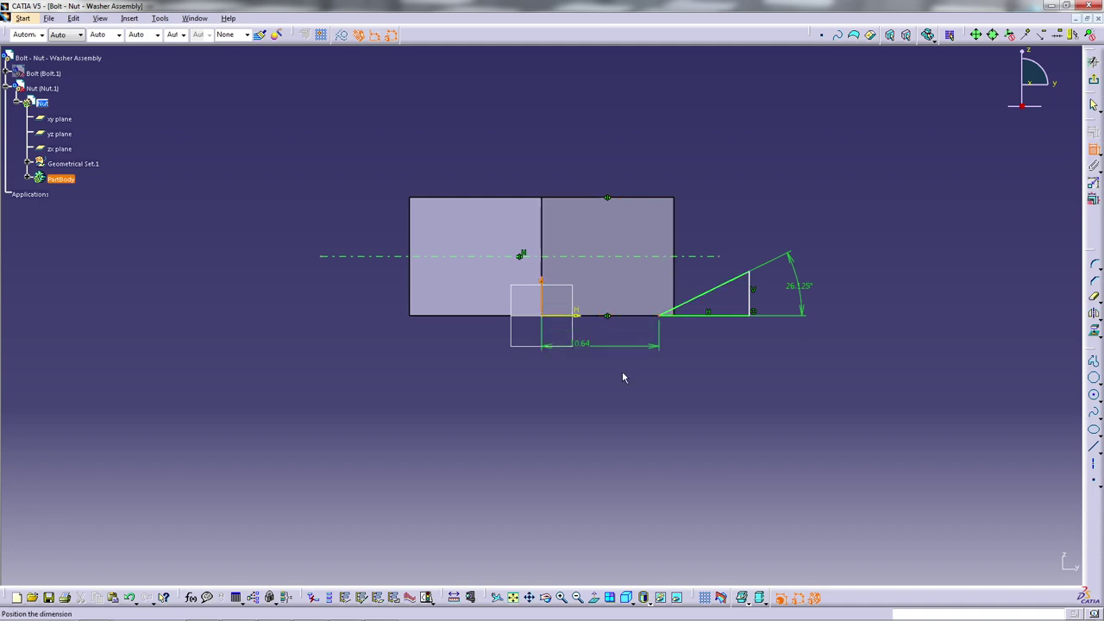
{"action": "left_click", "coordinate": [702, 387]}
{"action": "double_click", "coordinate": [701, 380]}
{"action": "type", "text": "1"}
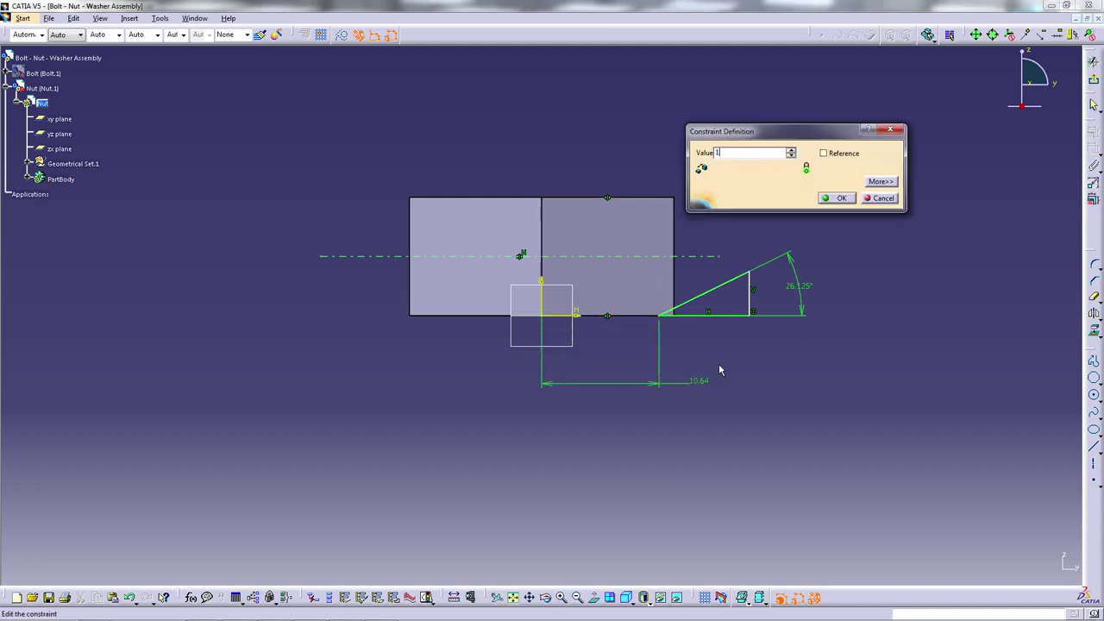
{"action": "type", "text": "1.75"}
{"action": "key", "text": "Return"}
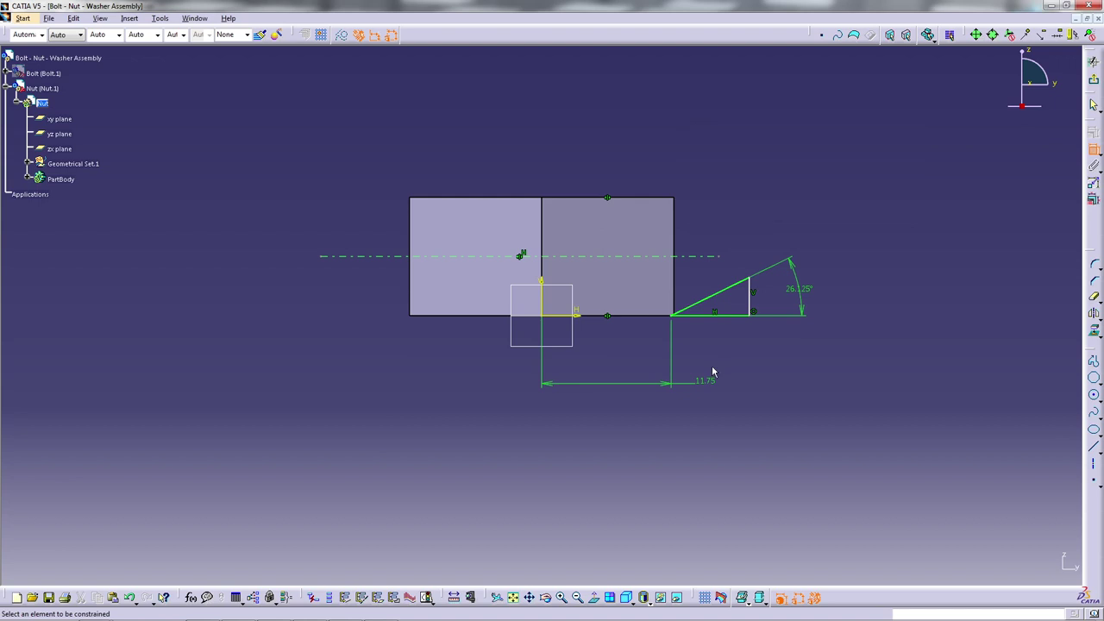
- Set the angle between the triangle's base and sloped side to 30deg
{"action": "double_click", "coordinate": [799, 289]}
{"action": "type", "text": "30deg"}
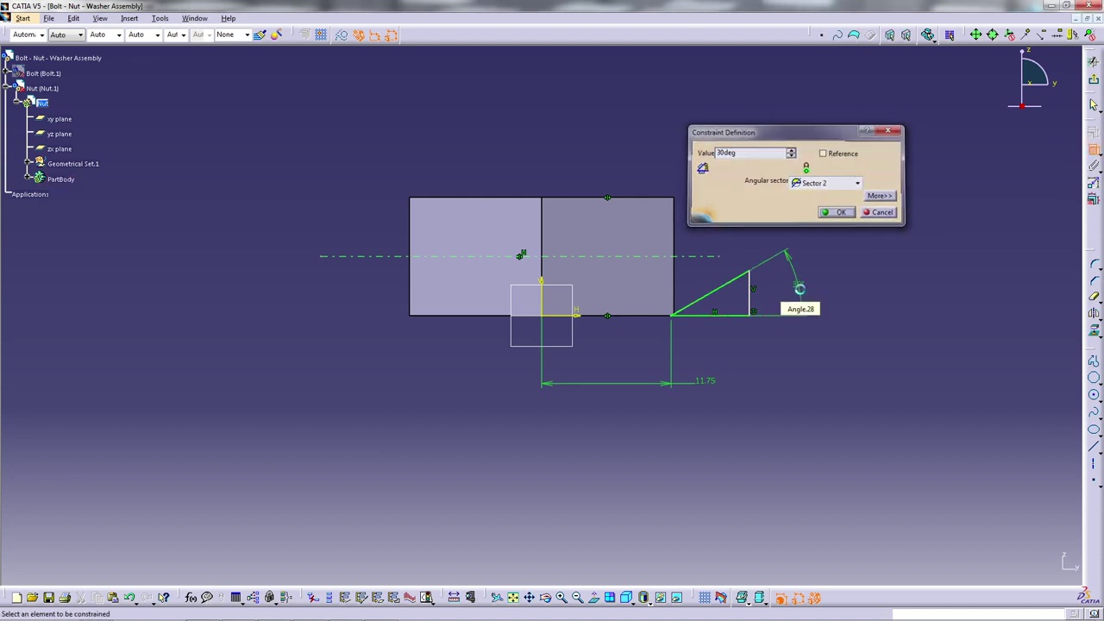
{"action": "key", "text": "Return"}
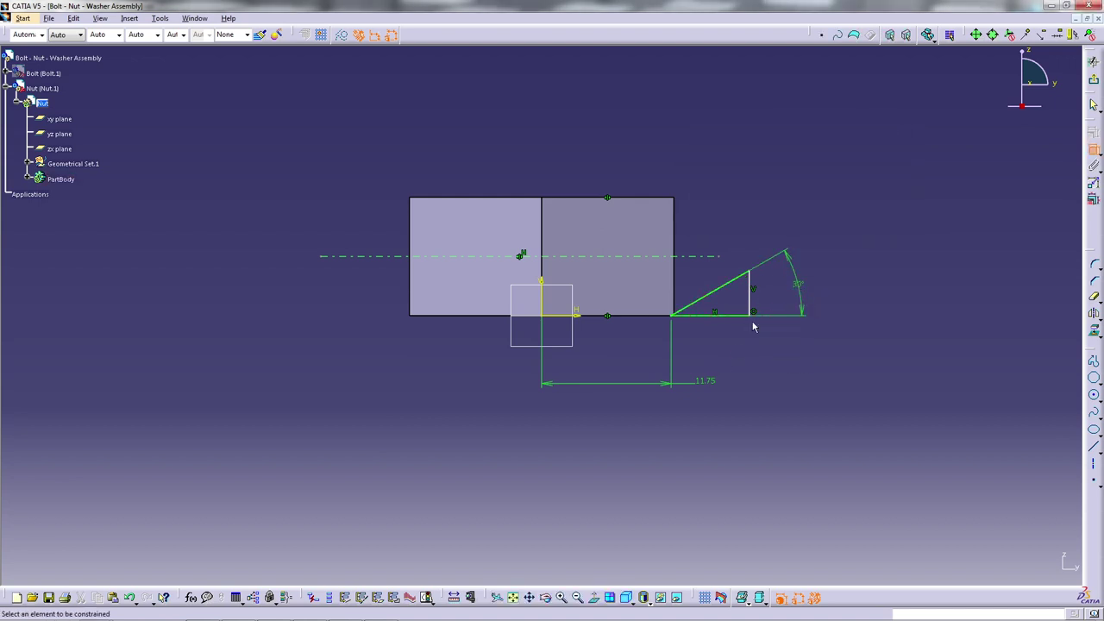
{"action": "key", "text": "Escape"}
- Mirror the constrained triangle about the horizontal axis line and exit the sketch
{"action": "left_click_drag", "start_coordinate": [859, 353], "coordinate": [643, 264]}
{"action": "left_click", "coordinate": [1093, 313]}
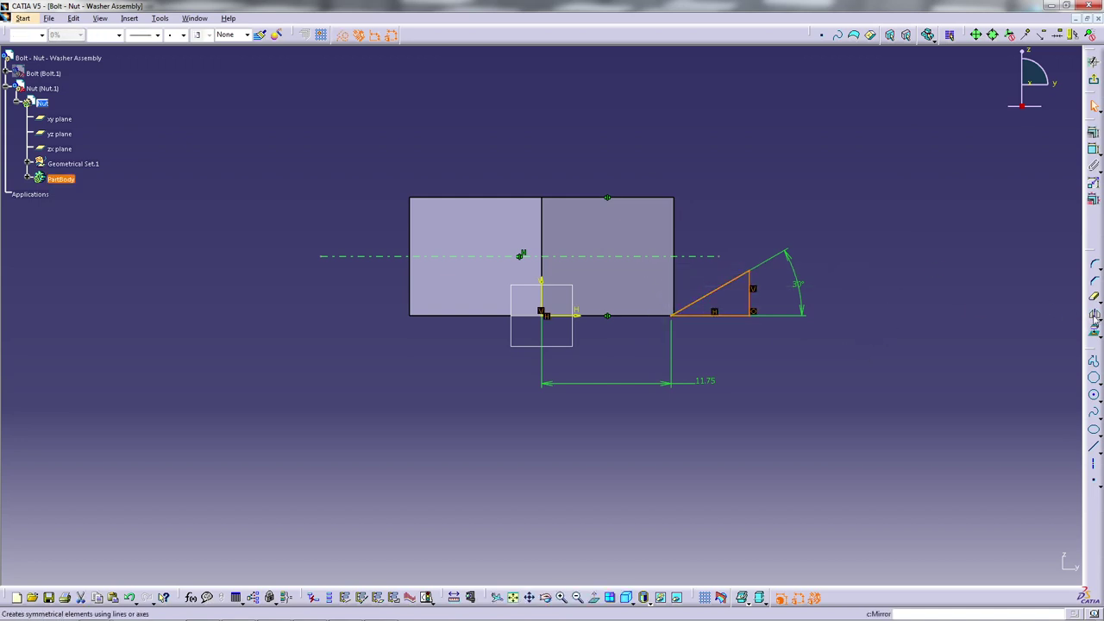
{"action": "left_click", "coordinate": [665, 256]}
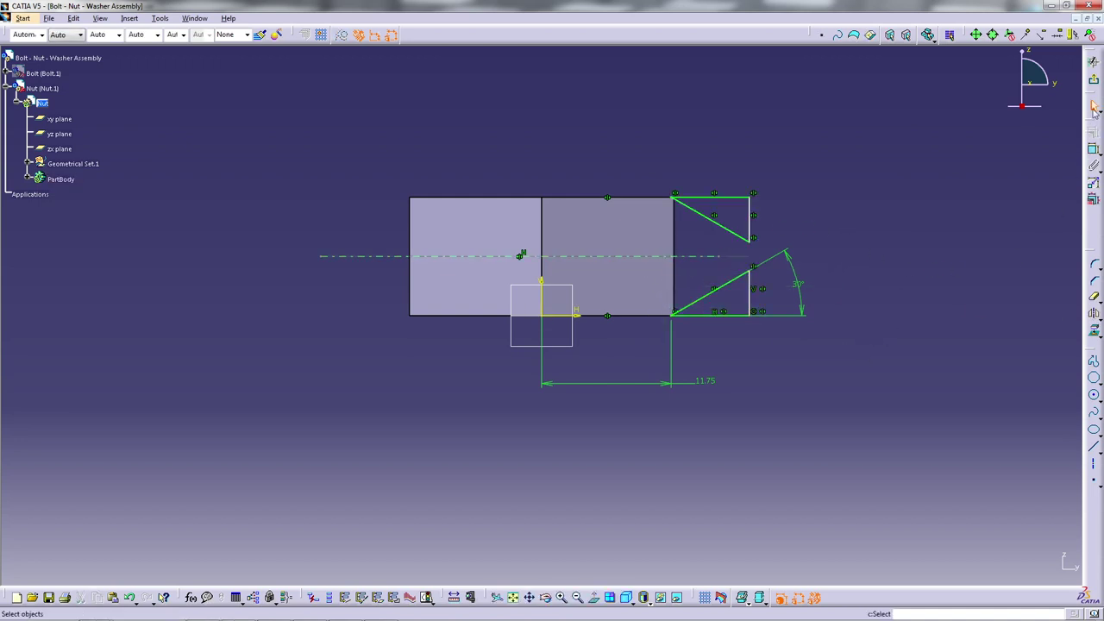
{"action": "left_click", "coordinate": [1093, 108]}
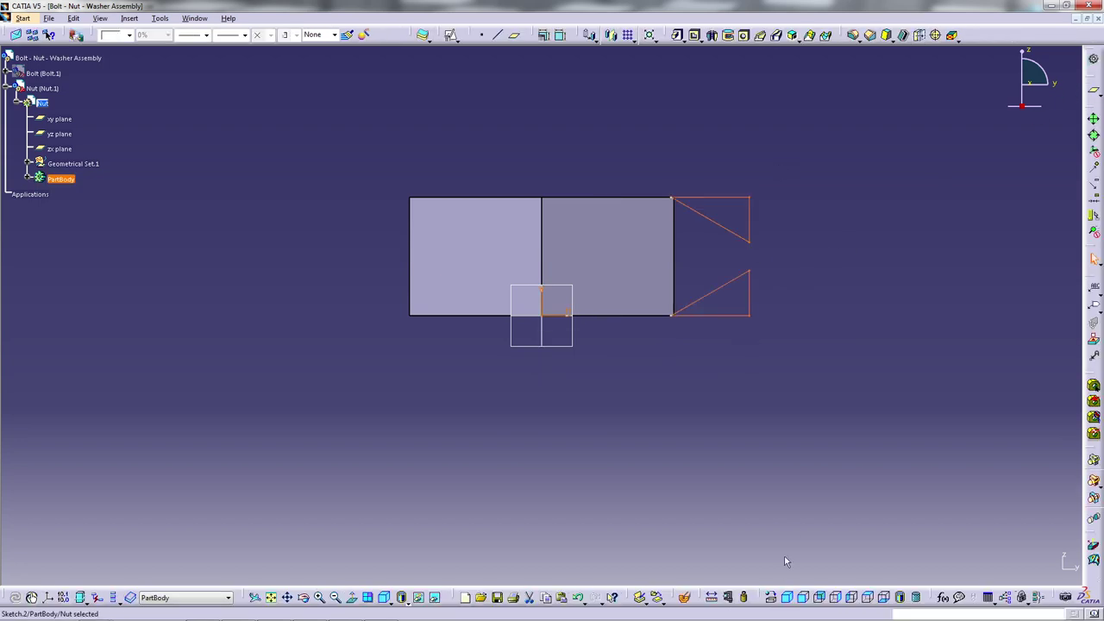
- Cut a 360deg Groove around the nut from the two-triangle sketch, using the Z Axis as the rotation axis
{"action": "left_click", "coordinate": [786, 597]}
{"action": "left_click", "coordinate": [729, 34]}
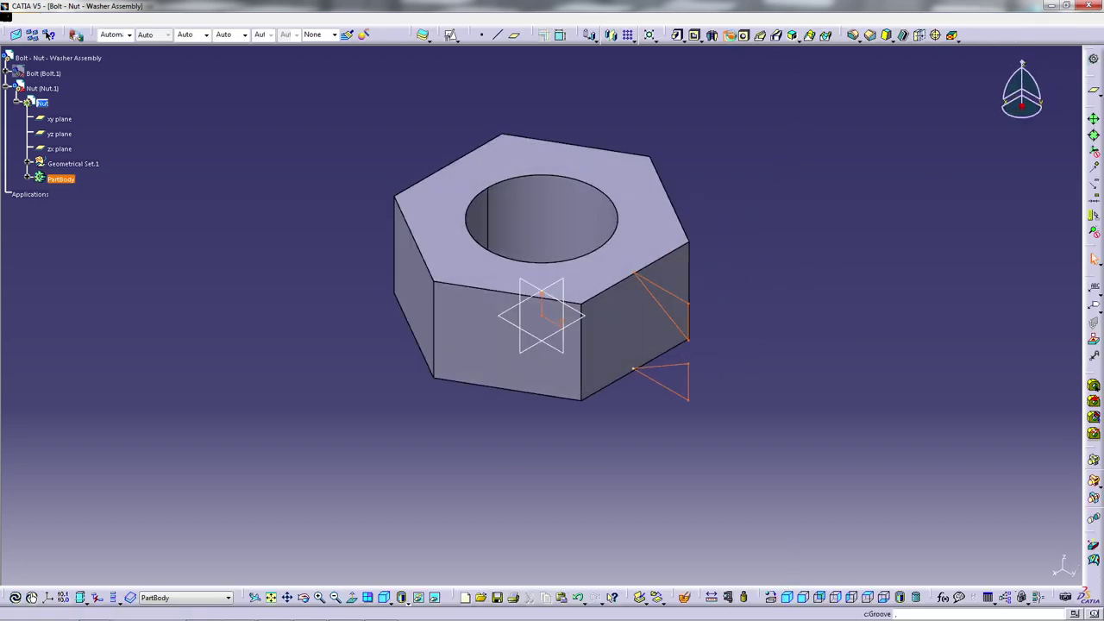
{"action": "left_click", "coordinate": [605, 342]}
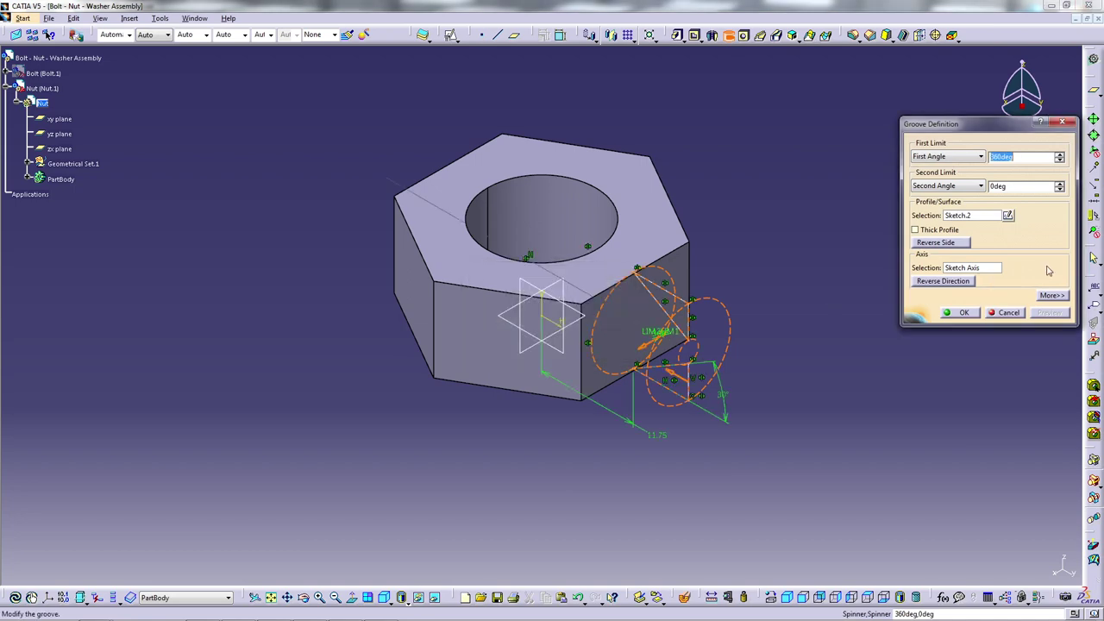
{"action": "right_click", "coordinate": [973, 272]}
{"action": "left_click", "coordinate": [1009, 302]}
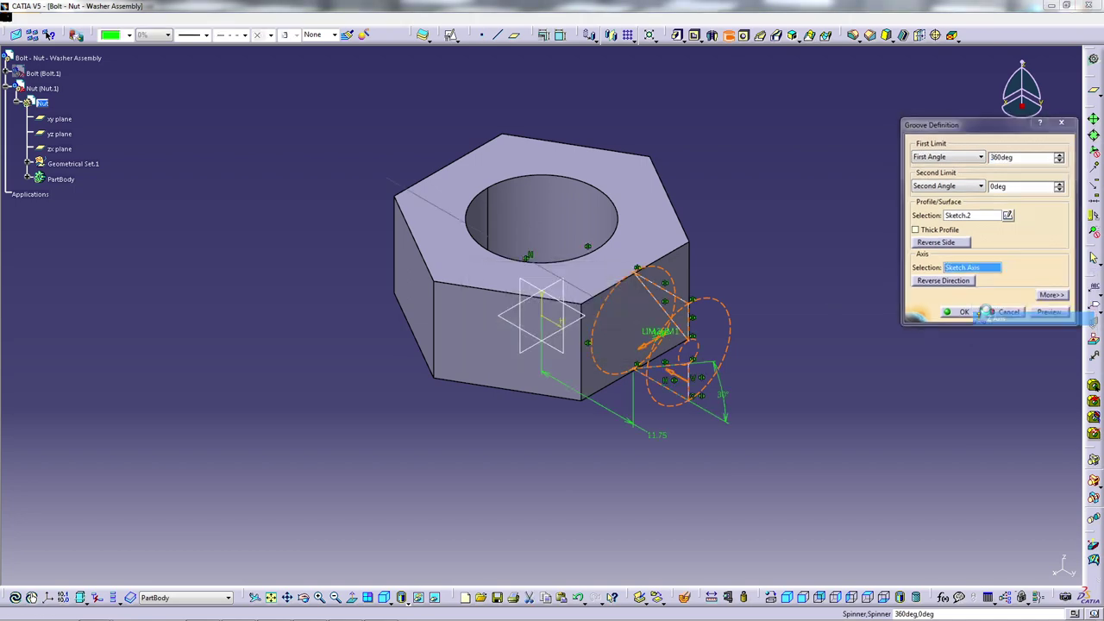
{"action": "left_click", "coordinate": [614, 344]}
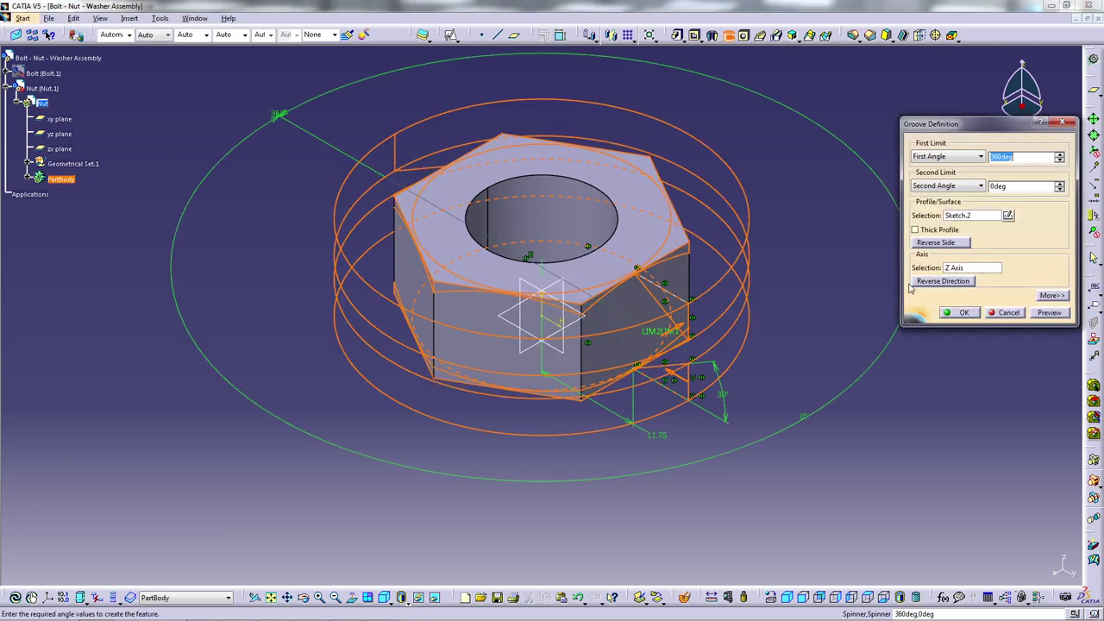
{"action": "left_click", "coordinate": [964, 313]}
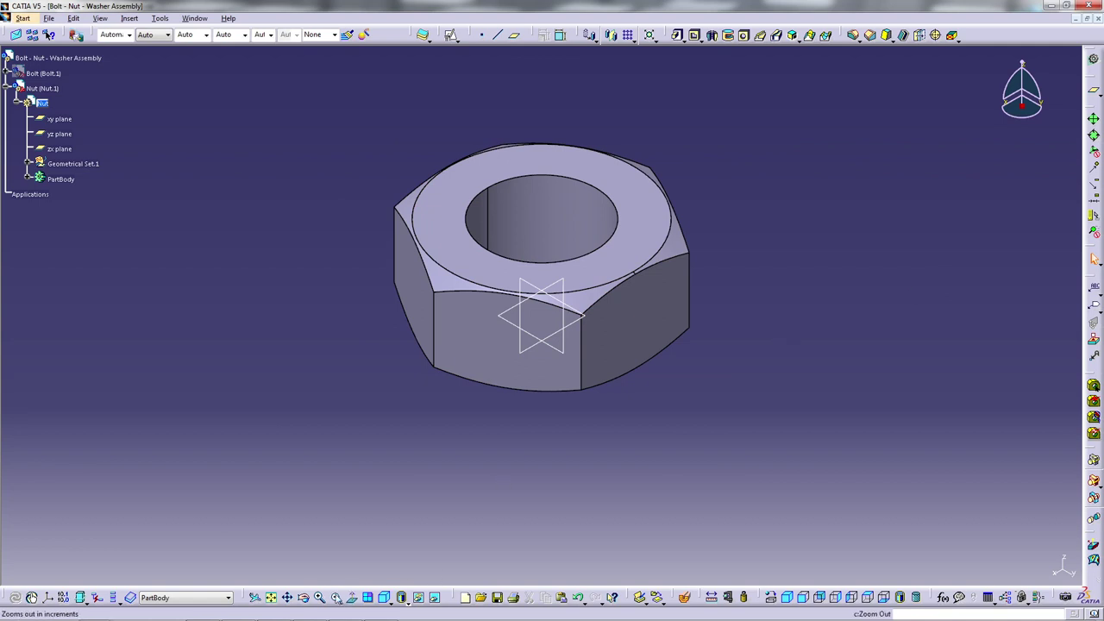
{"action": "left_click", "coordinate": [304, 597]}
{"action": "left_click_drag", "start_coordinate": [604, 414], "coordinate": [412, 449]}
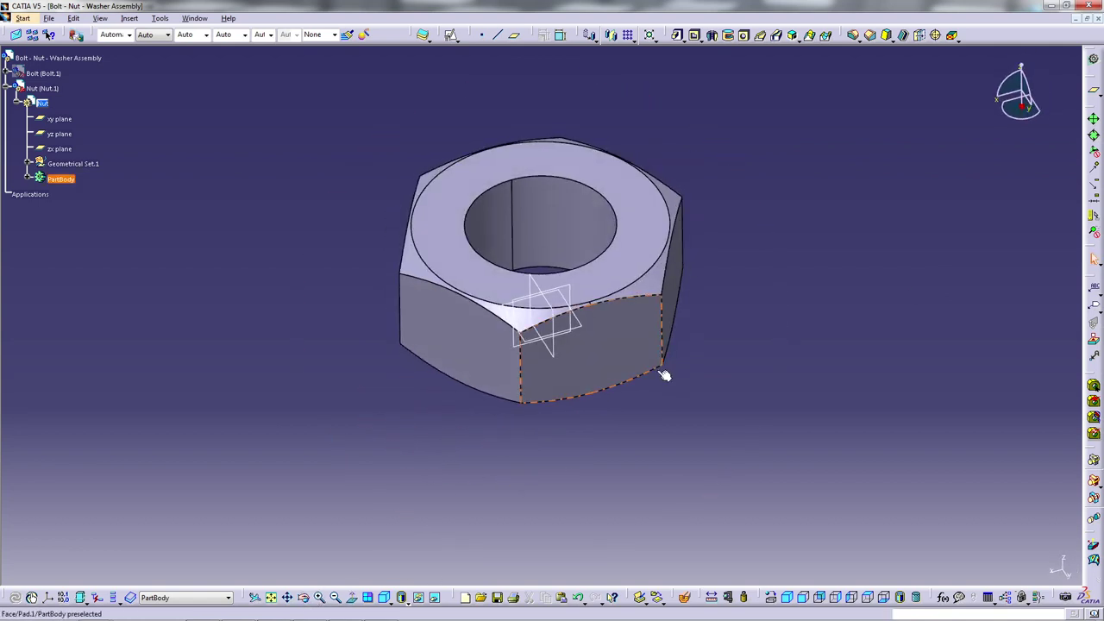
{"action": "left_click", "coordinate": [788, 595]}
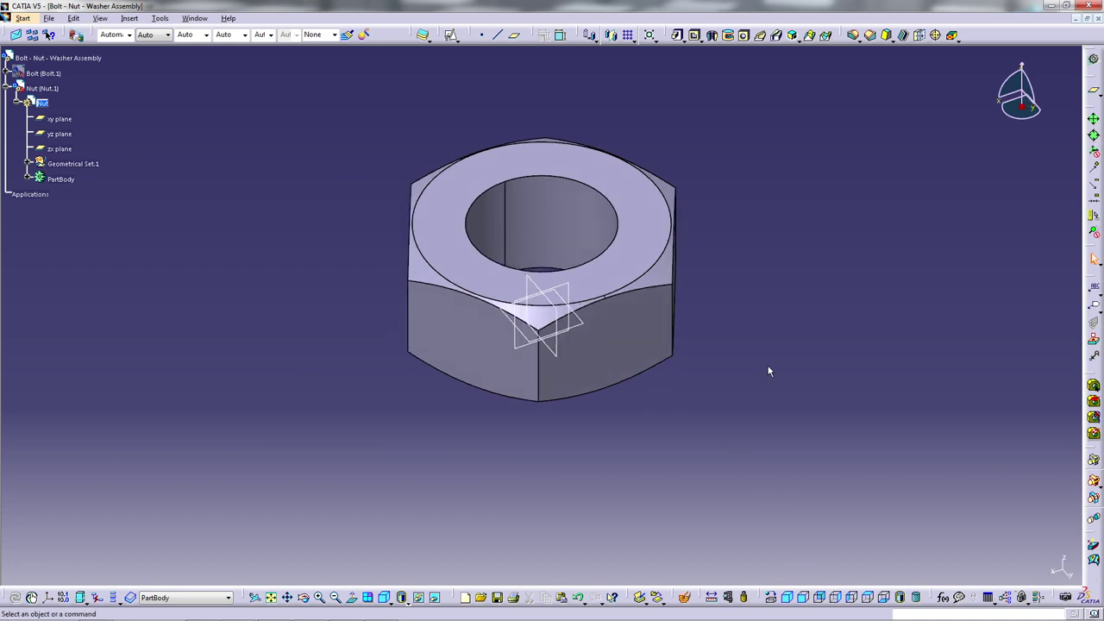
- Create a reference plane offset 0 mm from the nut's upper face
{"action": "left_click", "coordinate": [645, 210]}
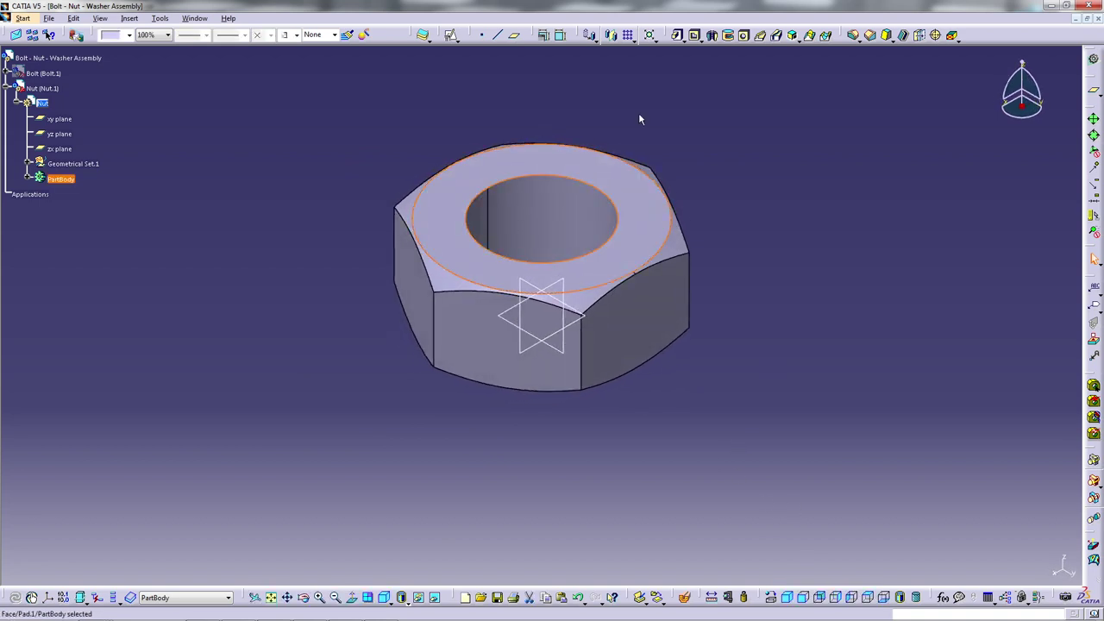
{"action": "left_click", "coordinate": [516, 36]}
{"action": "type", "text": "0"}
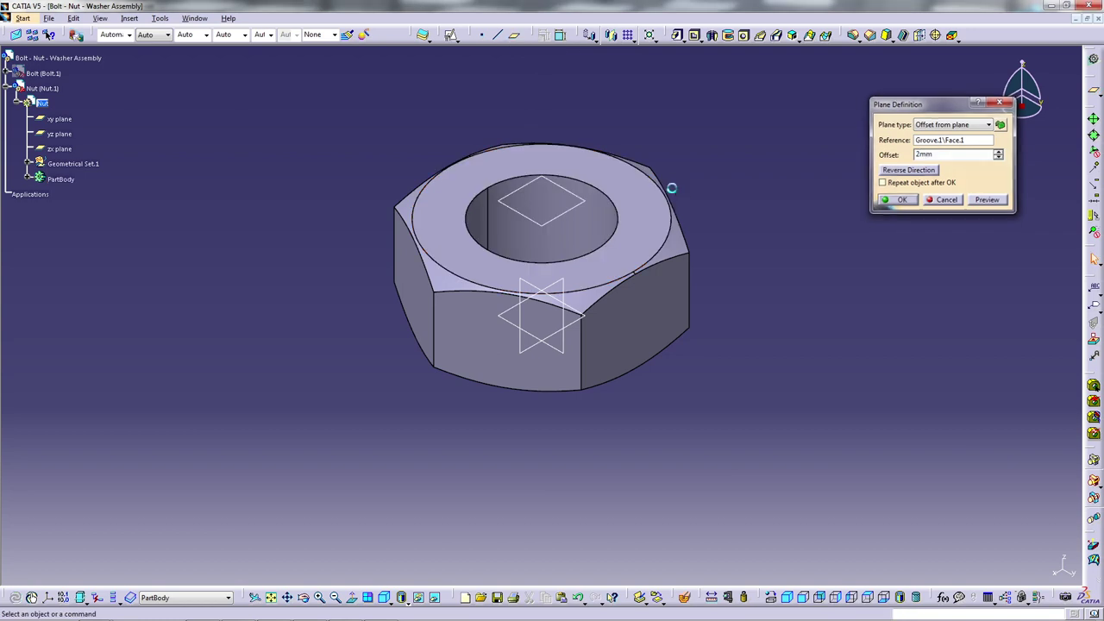
{"action": "key", "text": "Return"}
- Create a positioned sketch on the new plane at the nut's upper face
{"action": "left_click", "coordinate": [568, 194]}
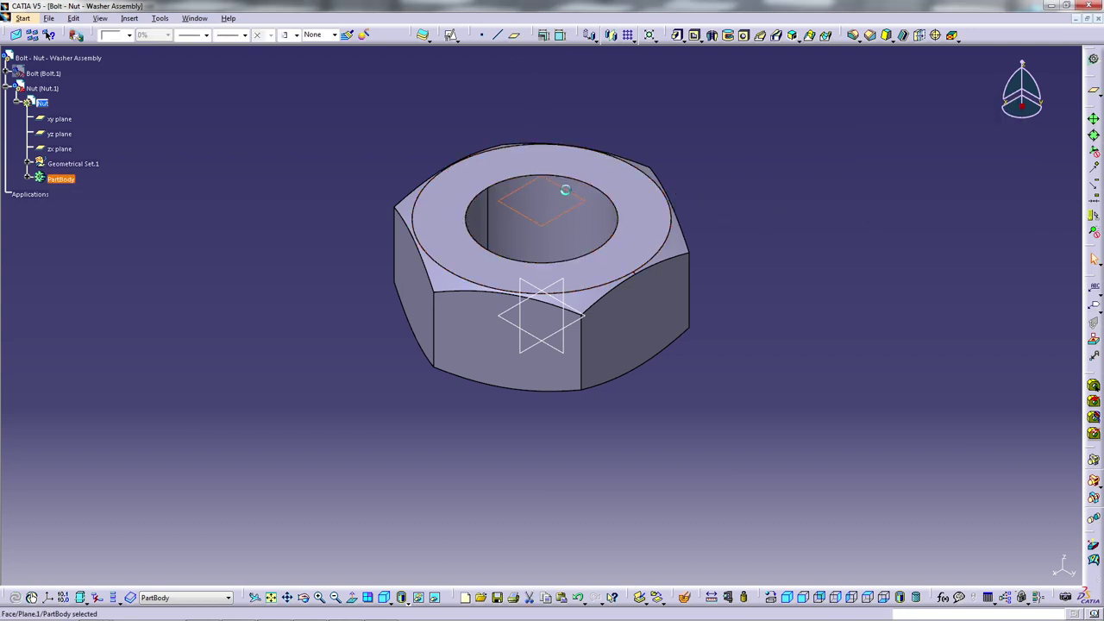
{"action": "left_click", "coordinate": [451, 35]}
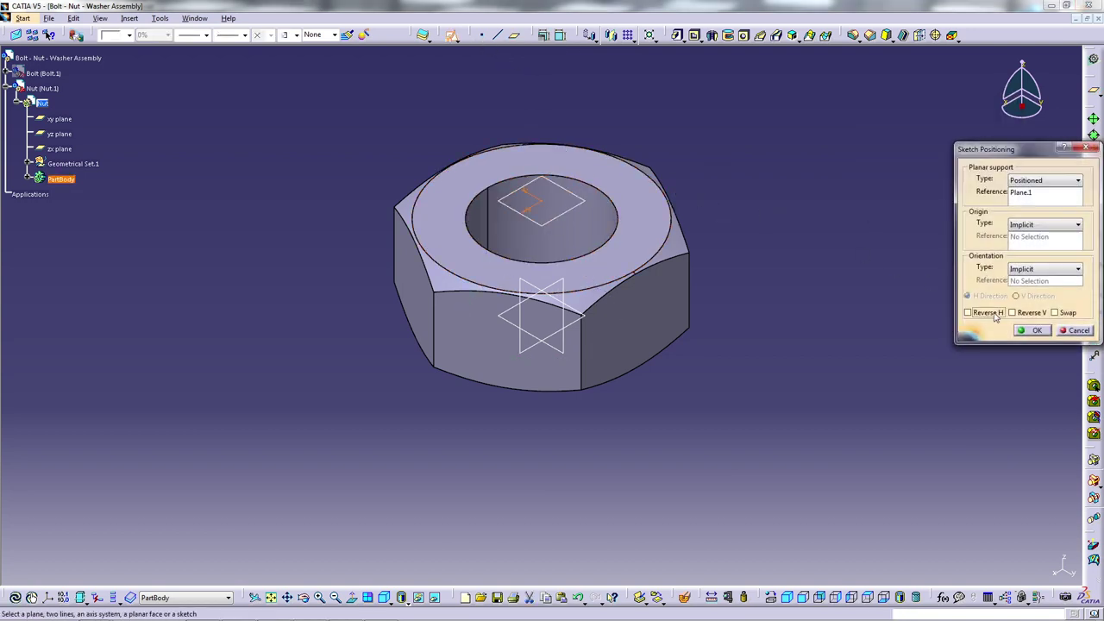
{"action": "left_click", "coordinate": [1033, 330]}
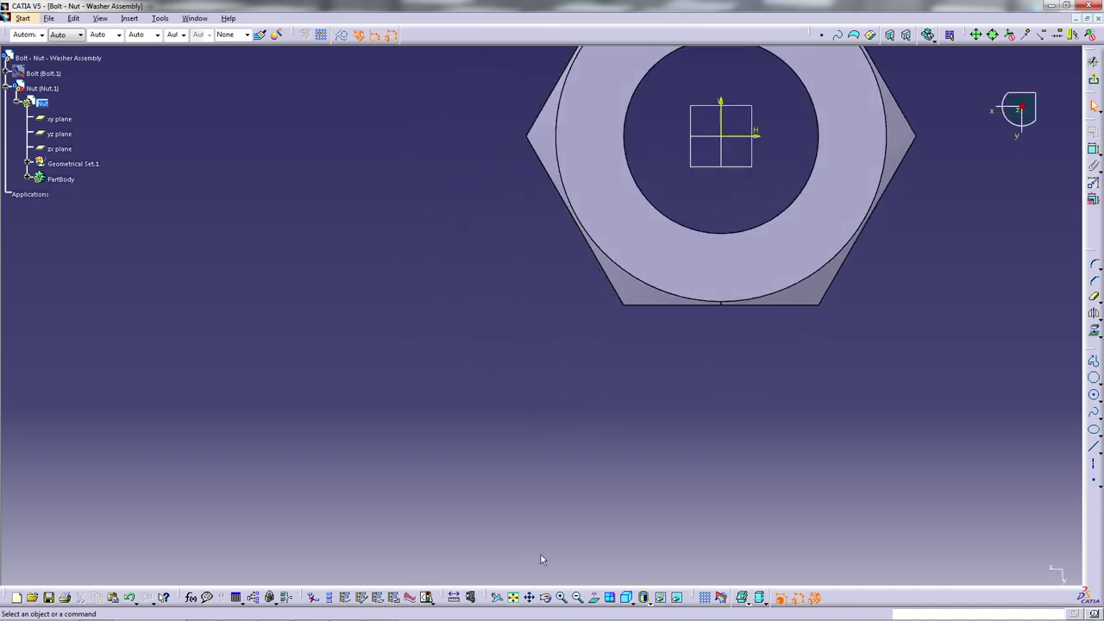
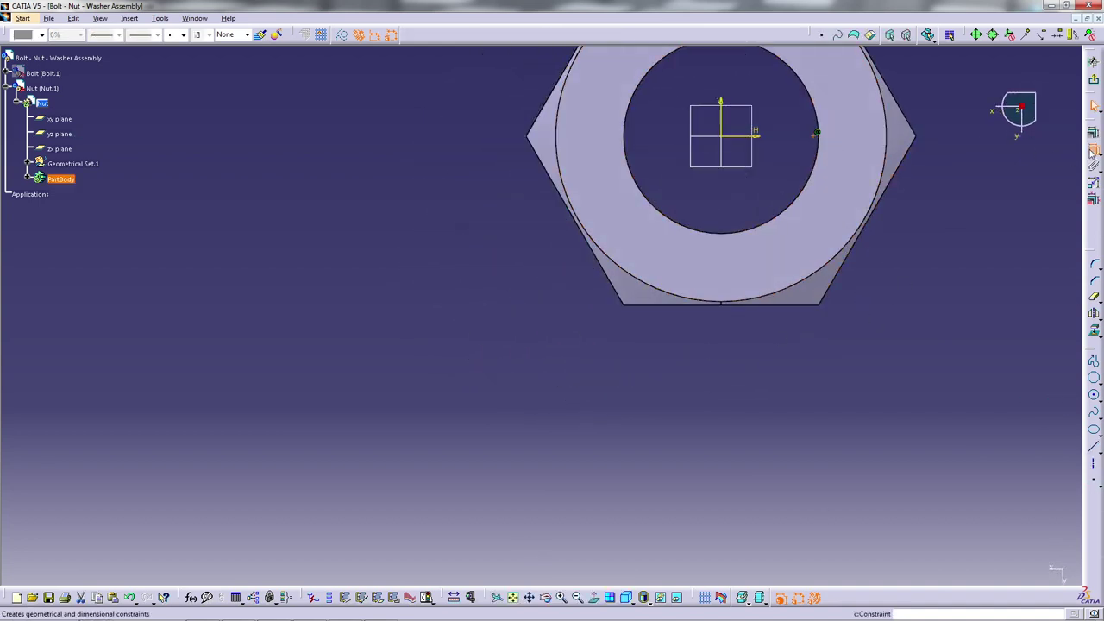
- Constrain a sketch point on the horizontal axis to coincide with the bore's circular edge, and exit the sketch
{"action": "left_click", "coordinate": [822, 163]}
{"action": "right_click", "coordinate": [930, 144]}
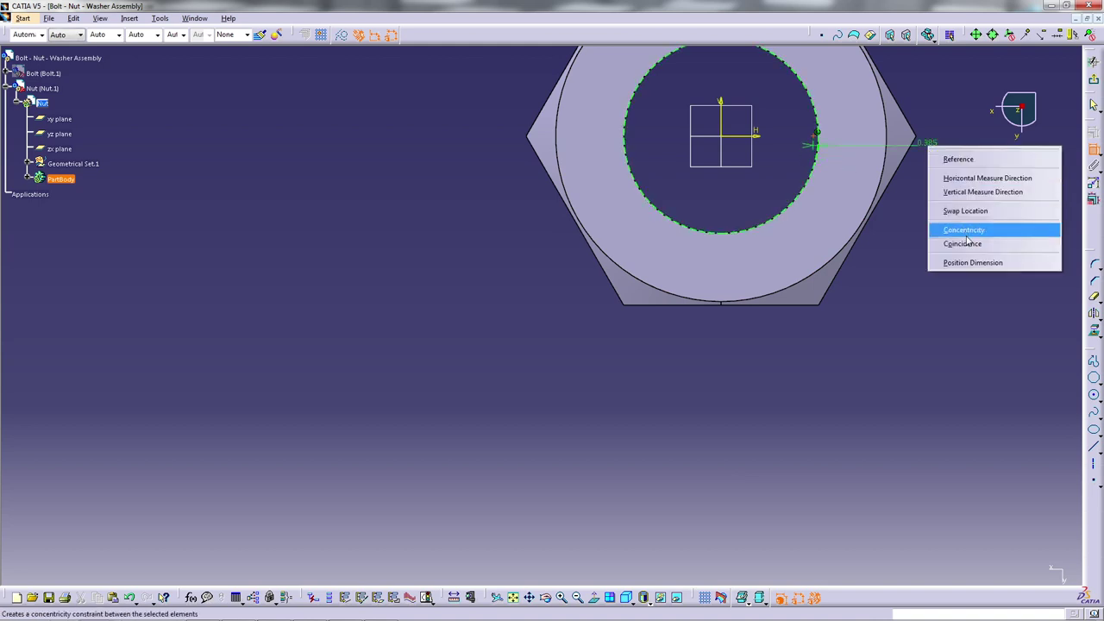
{"action": "left_click", "coordinate": [963, 243]}
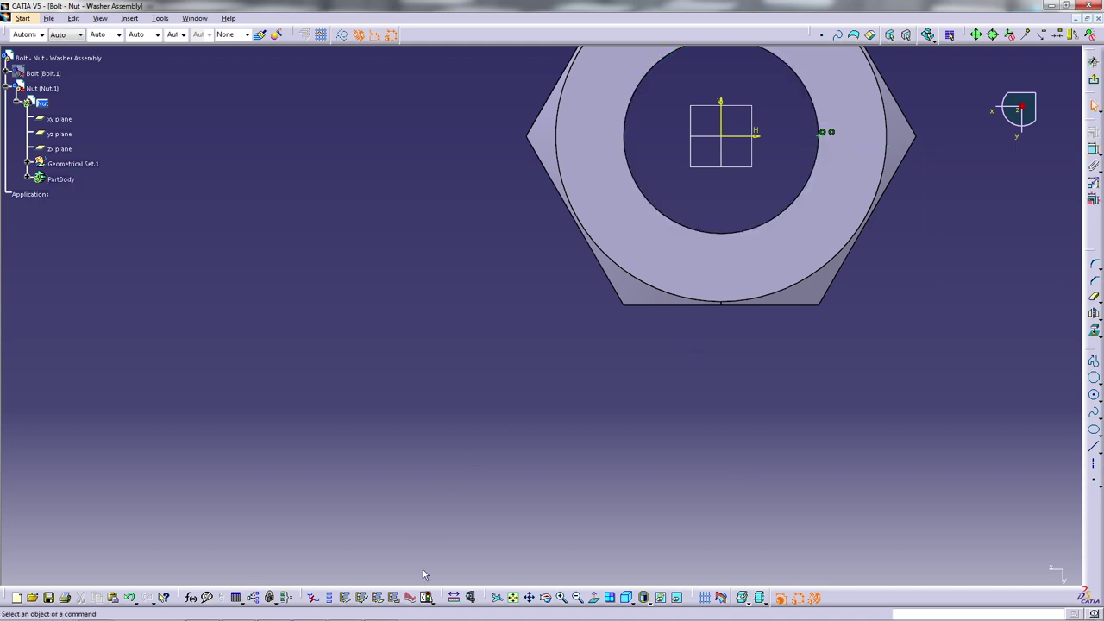
{"action": "left_click", "coordinate": [513, 597]}
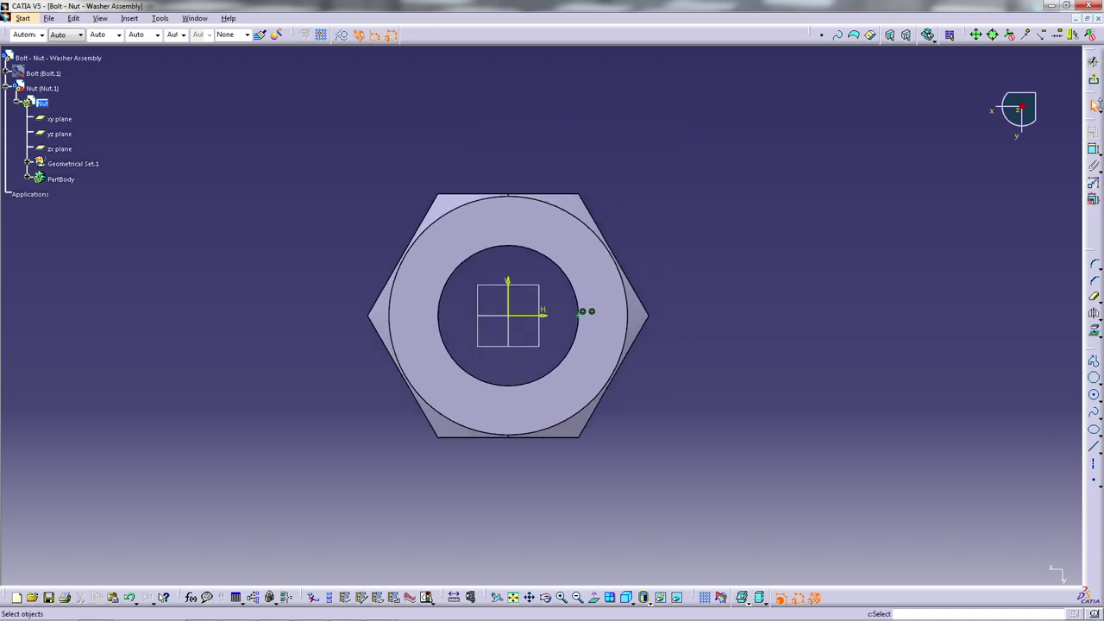
{"action": "left_click", "coordinate": [1094, 103]}
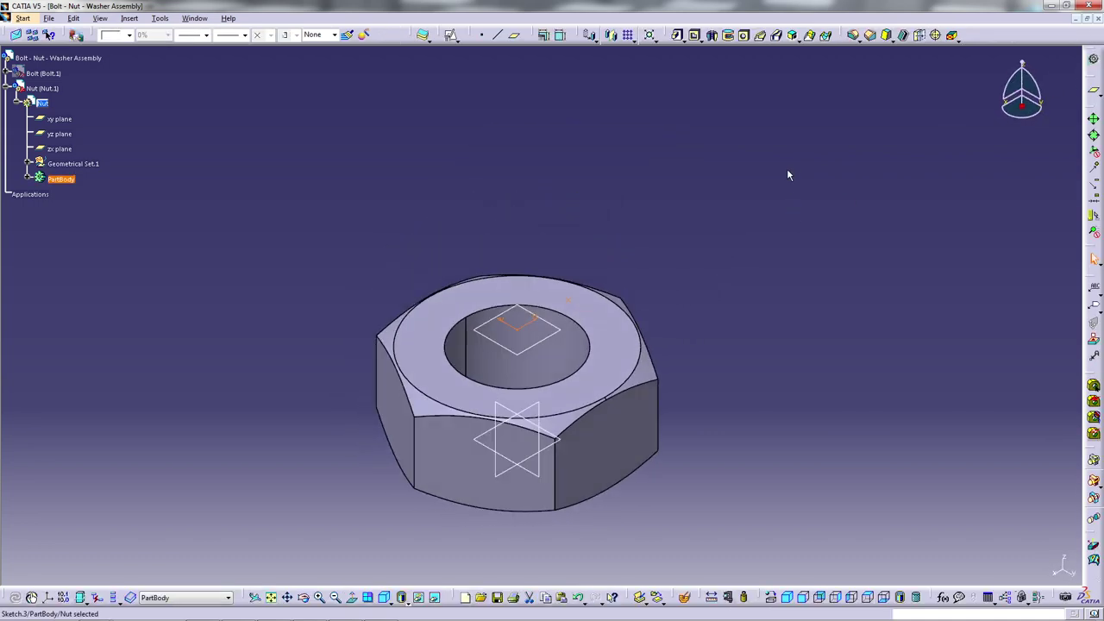
- Clear the selection and switch the nut part to the Generative Shape Design workbench
{"action": "left_click", "coordinate": [787, 175]}
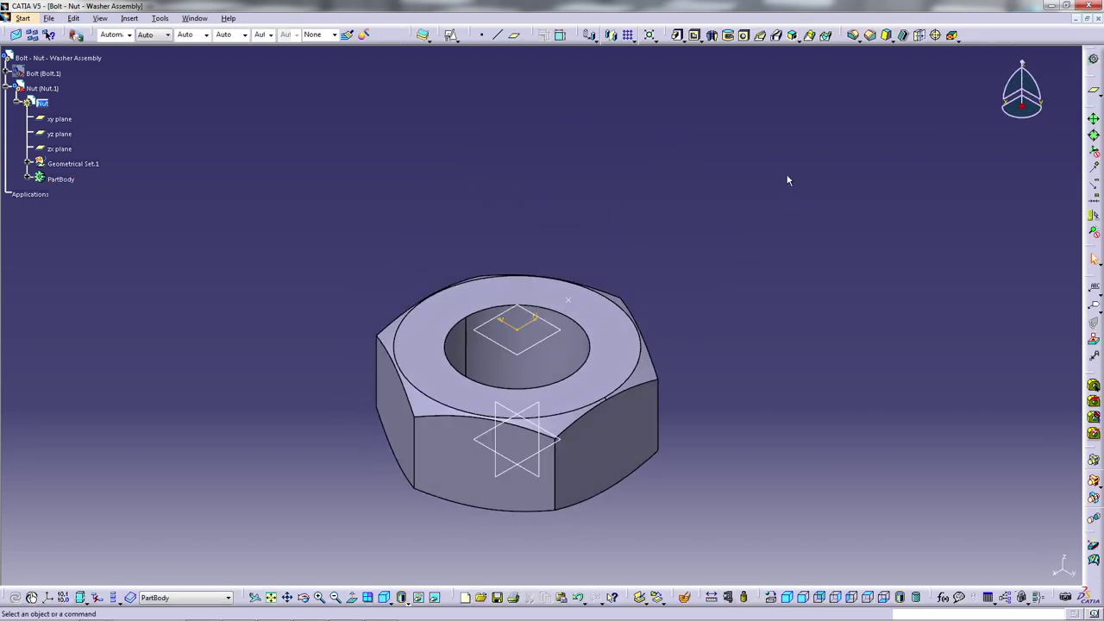
{"action": "left_click", "coordinate": [1094, 62]}
{"action": "left_click", "coordinate": [949, 390]}
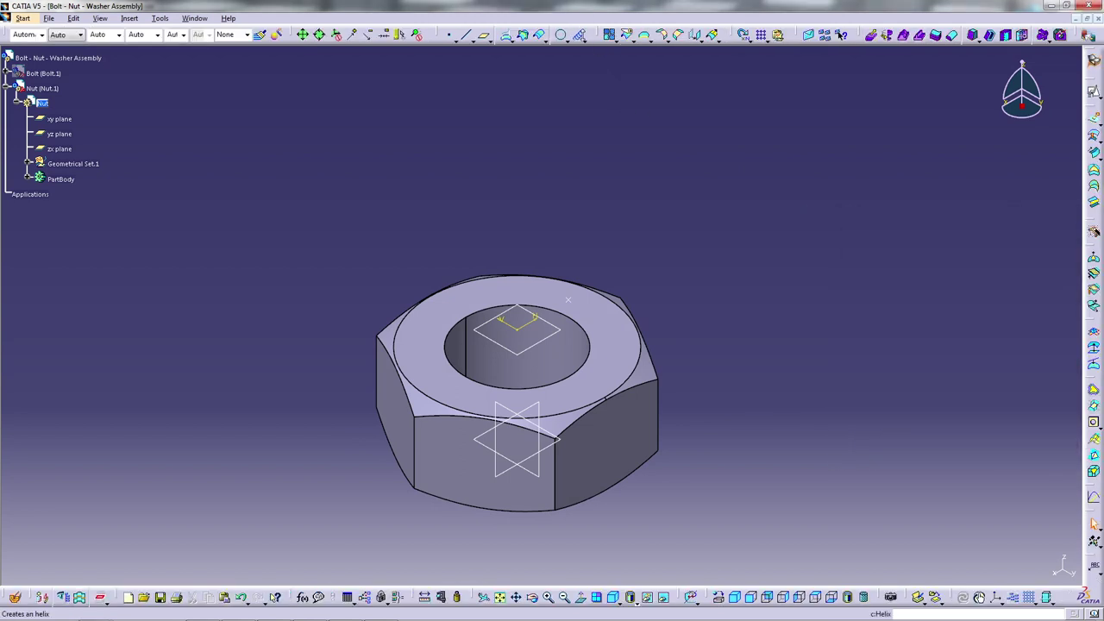
- Start a helix from the Sketch.3 point above the nut, using the Z axis as its axis
{"action": "left_click", "coordinate": [581, 39]}
{"action": "left_click", "coordinate": [593, 76]}
{"action": "left_click", "coordinate": [578, 36]}
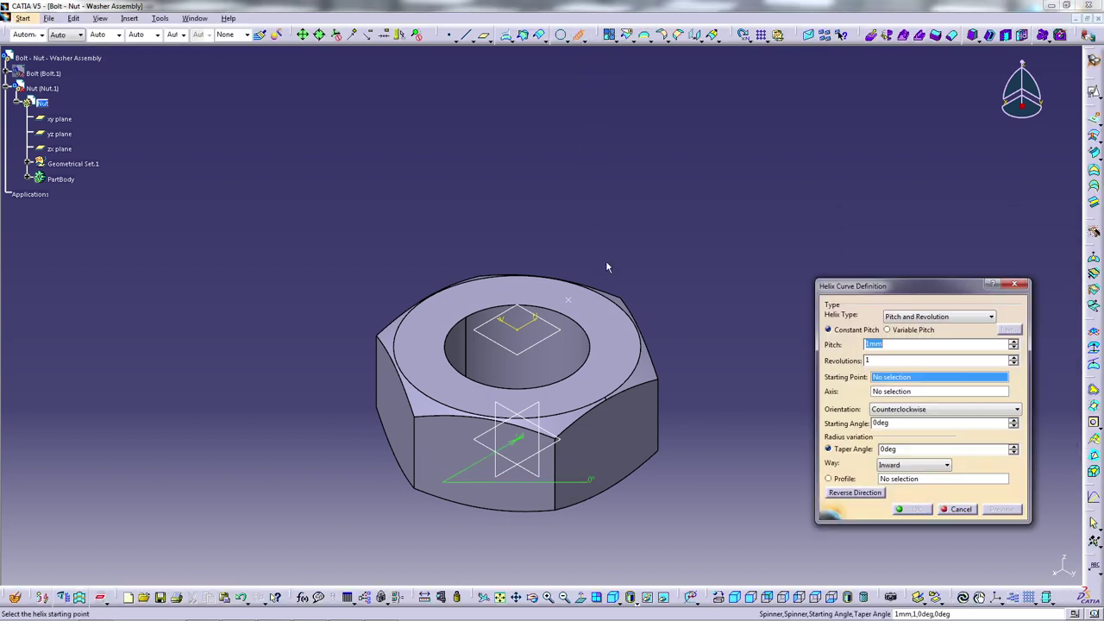
{"action": "left_click", "coordinate": [570, 304]}
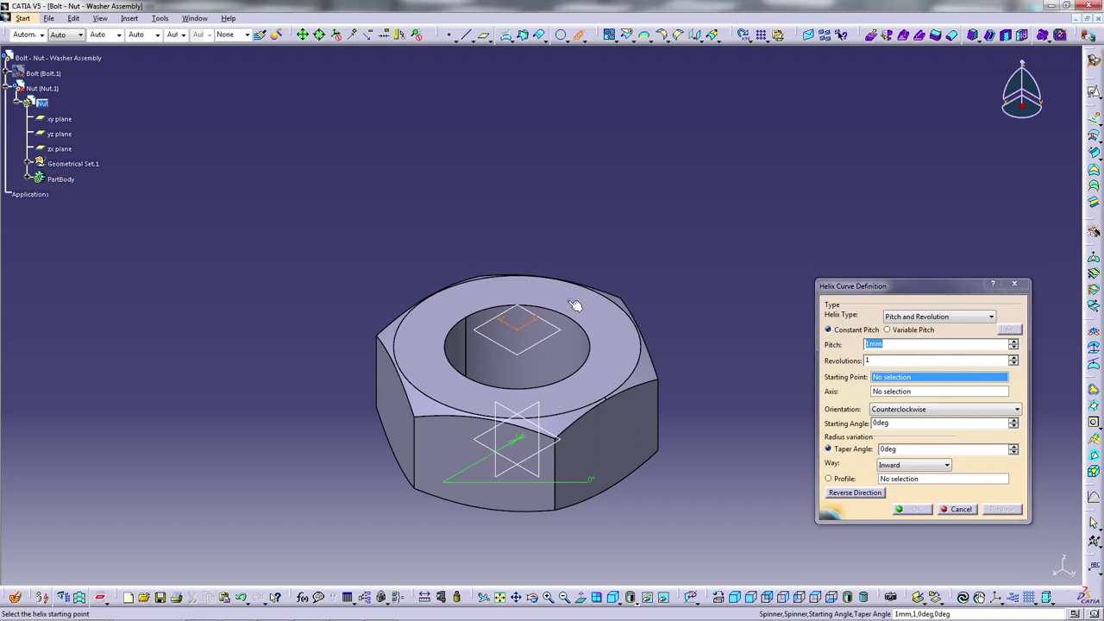
{"action": "right_click", "coordinate": [901, 392]}
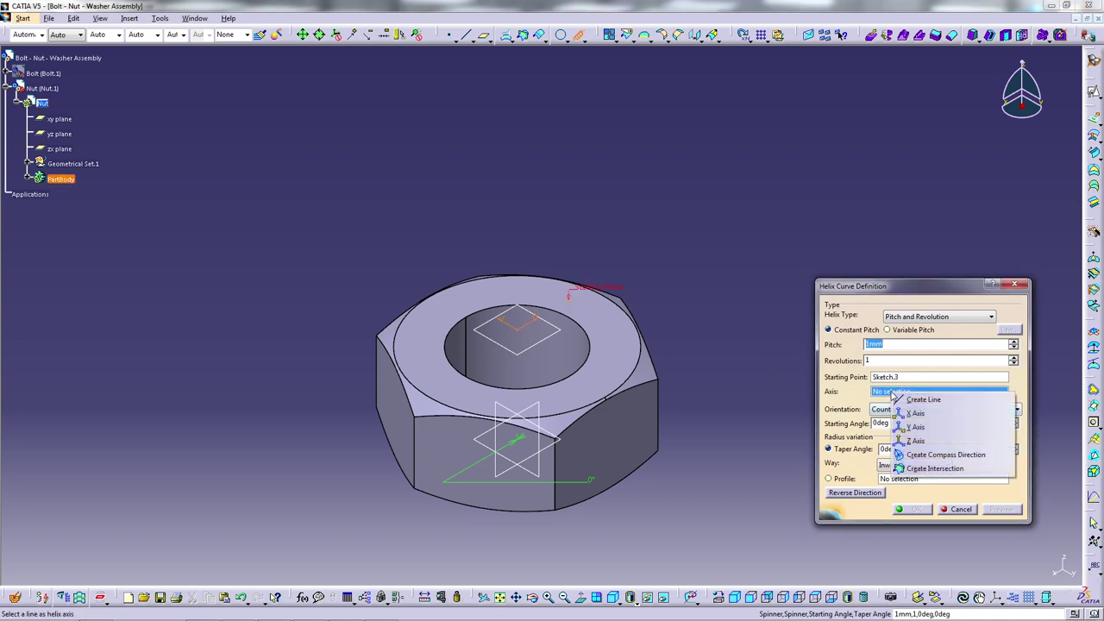
{"action": "left_click", "coordinate": [925, 441]}
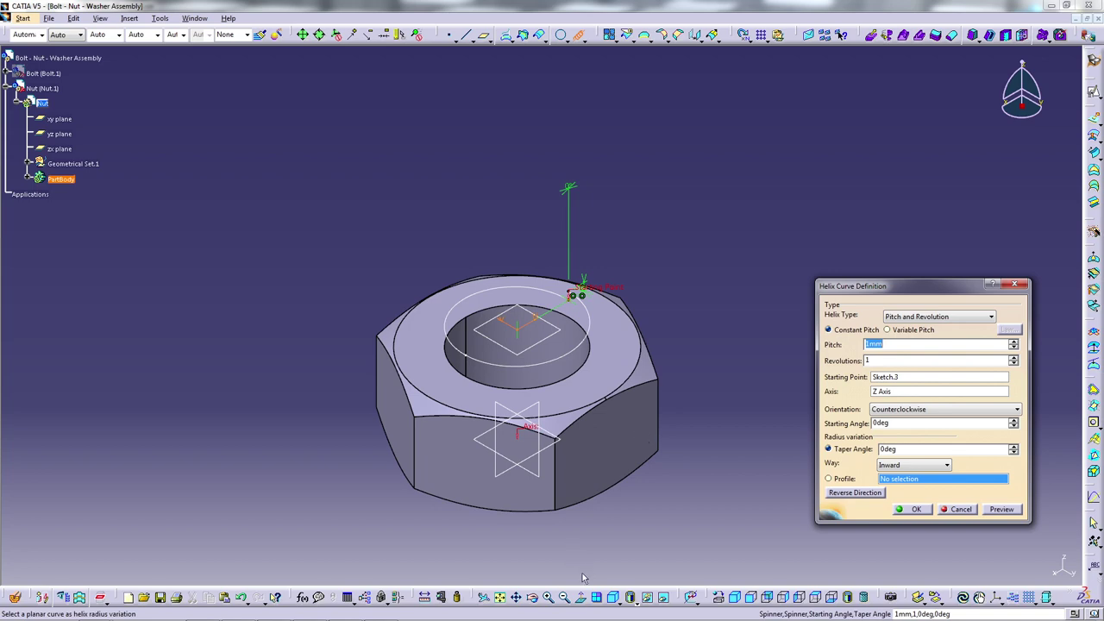
- Reverse the helix direction so it runs down through the nut, and set its pitch to 2 mm
{"action": "middle_click_drag", "start_coordinate": [582, 578], "coordinate": [481, 382]}
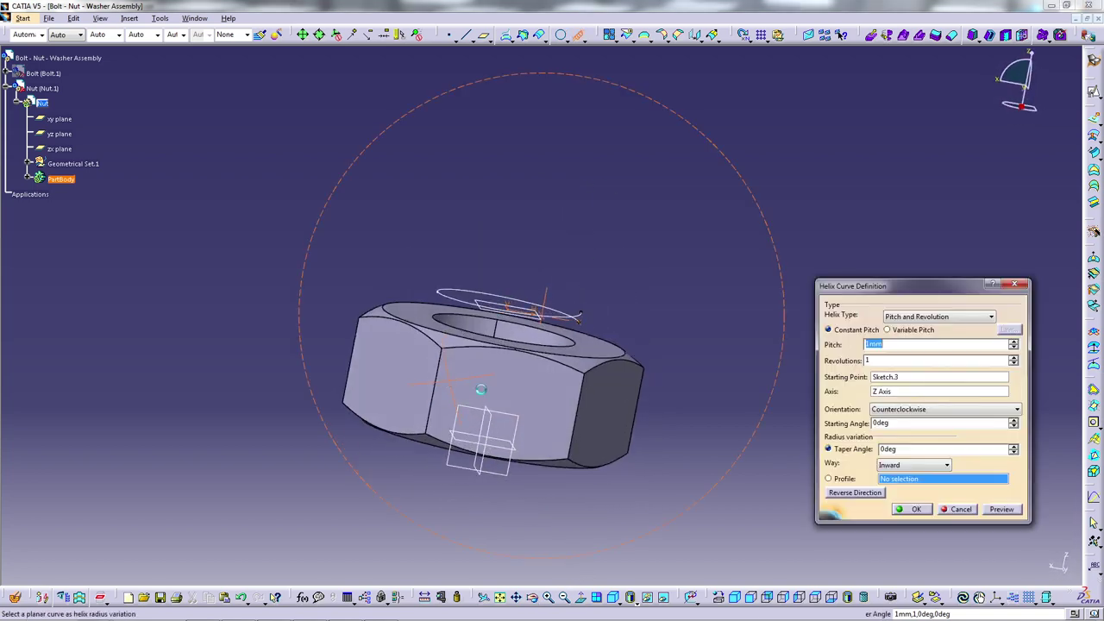
{"action": "left_click", "coordinate": [858, 494]}
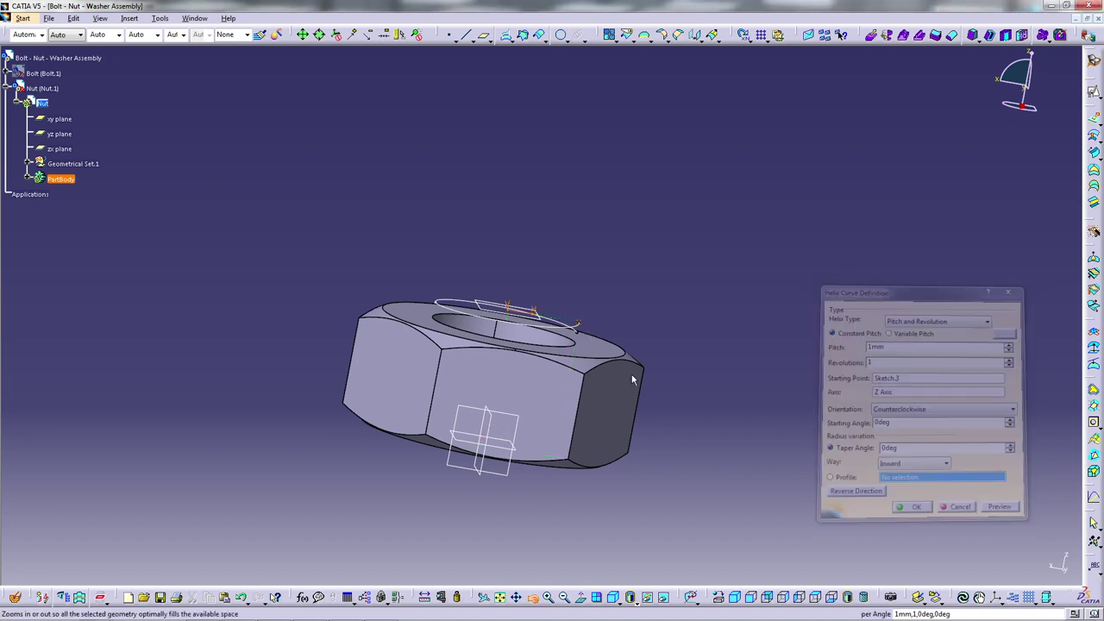
{"action": "middle_click_drag", "start_coordinate": [632, 380], "coordinate": [671, 537]}
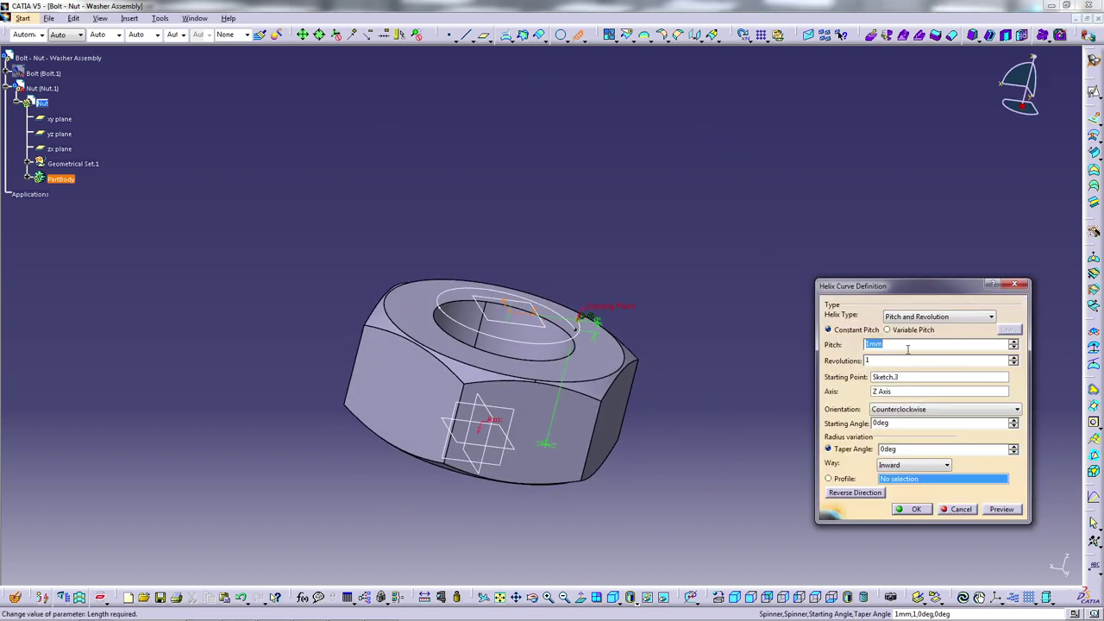
{"action": "type", "text": "2"}
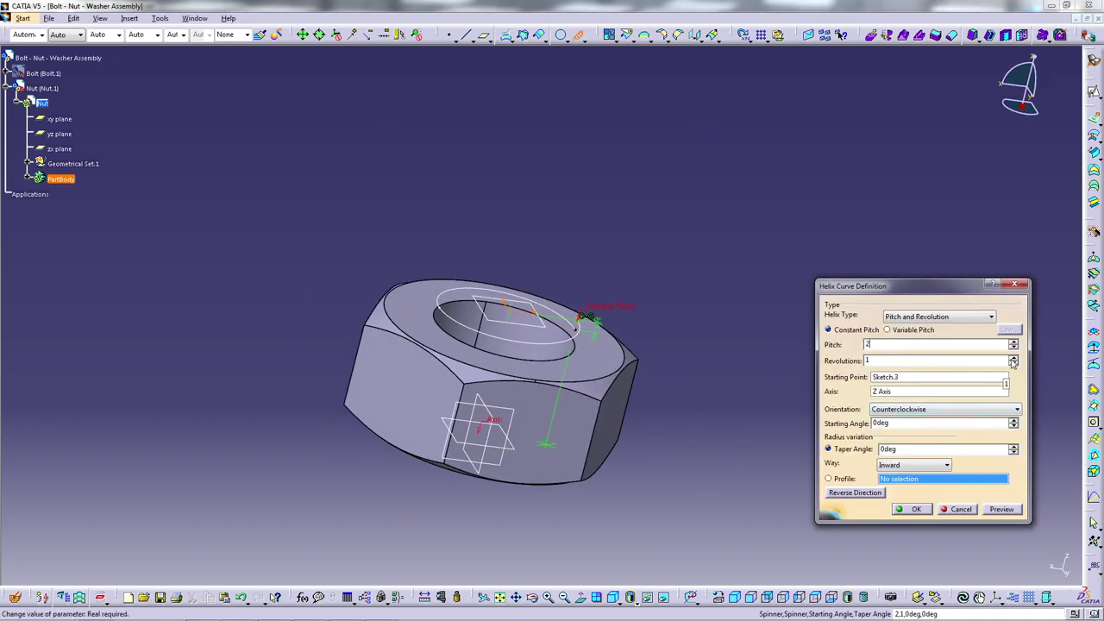
- Set the helix to 7 revolutions and create it
{"action": "left_click", "coordinate": [807, 592]}
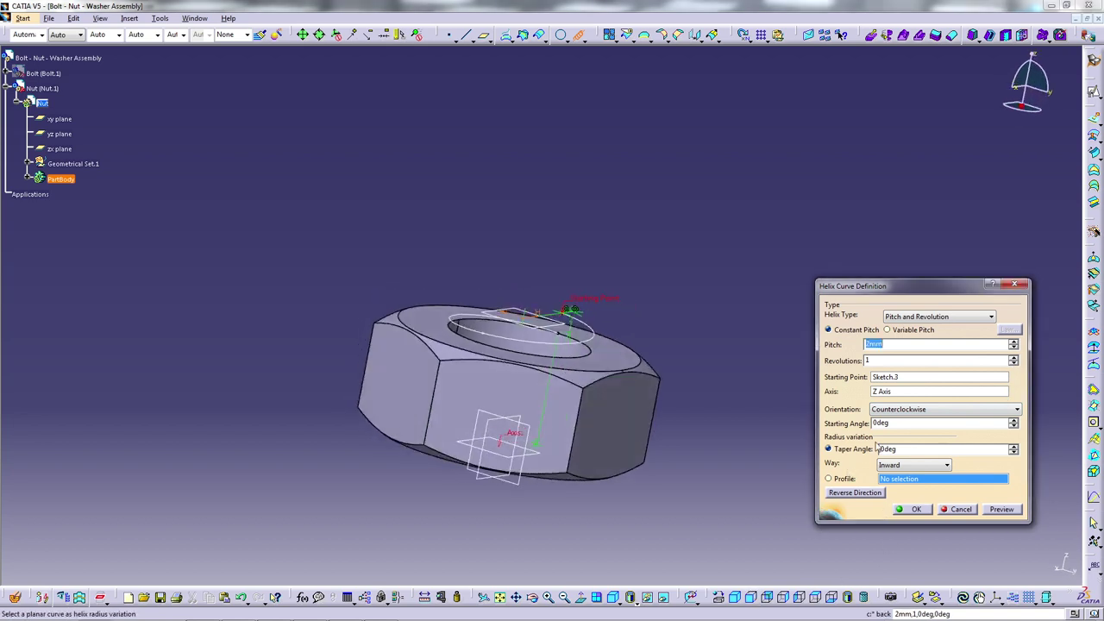
{"action": "left_click", "coordinate": [1014, 357]}
{"action": "left_click", "coordinate": [1014, 357]}
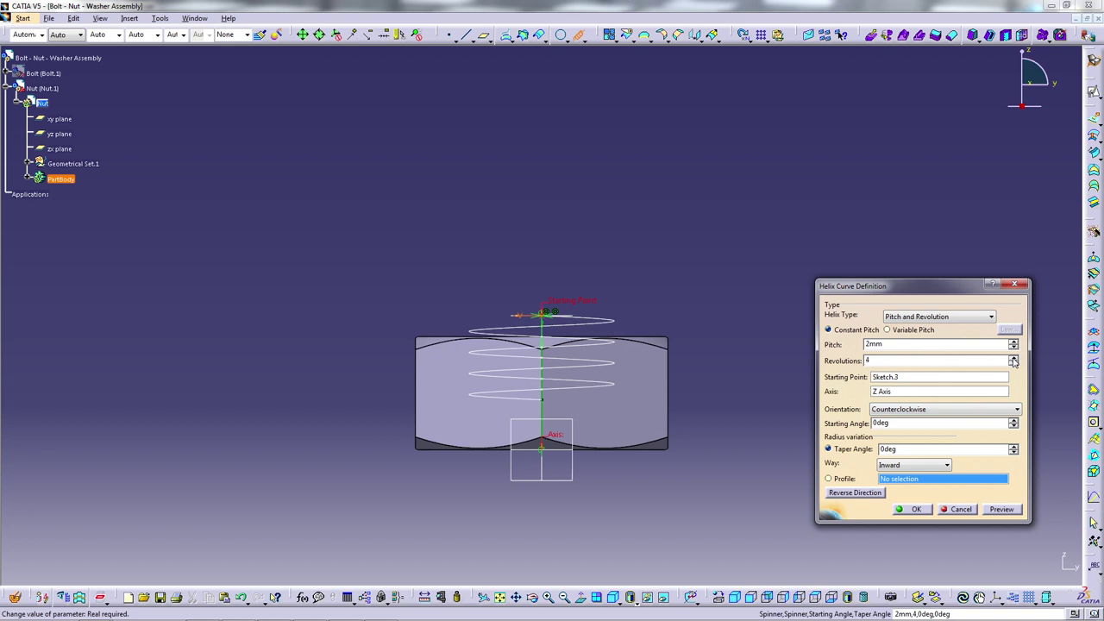
{"action": "left_click", "coordinate": [1014, 358]}
{"action": "left_click", "coordinate": [1013, 359]}
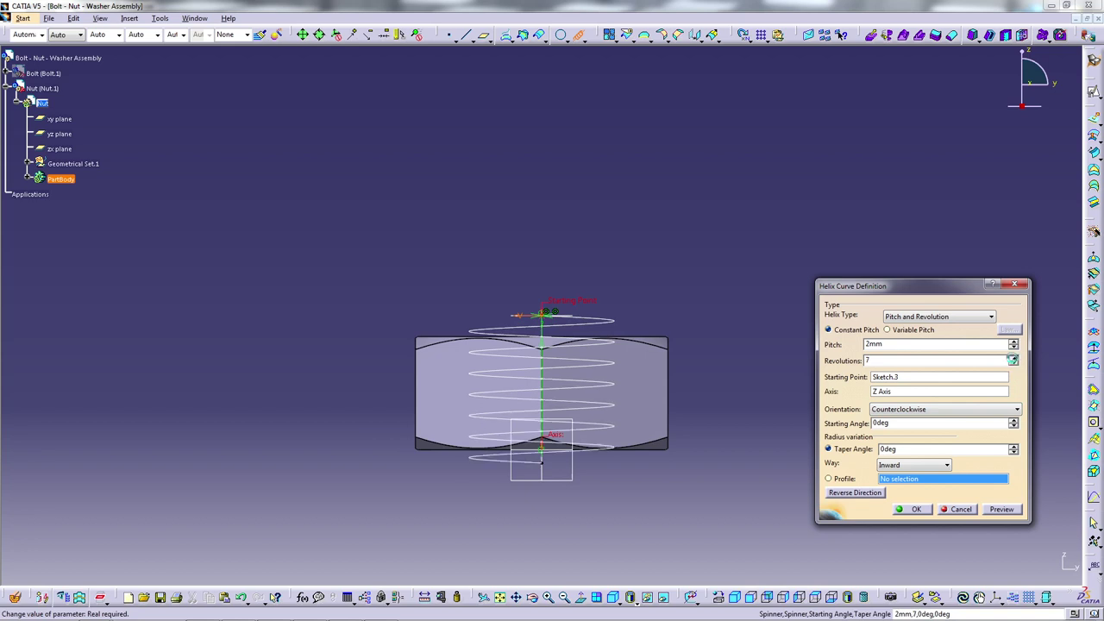
{"action": "left_click", "coordinate": [920, 510]}
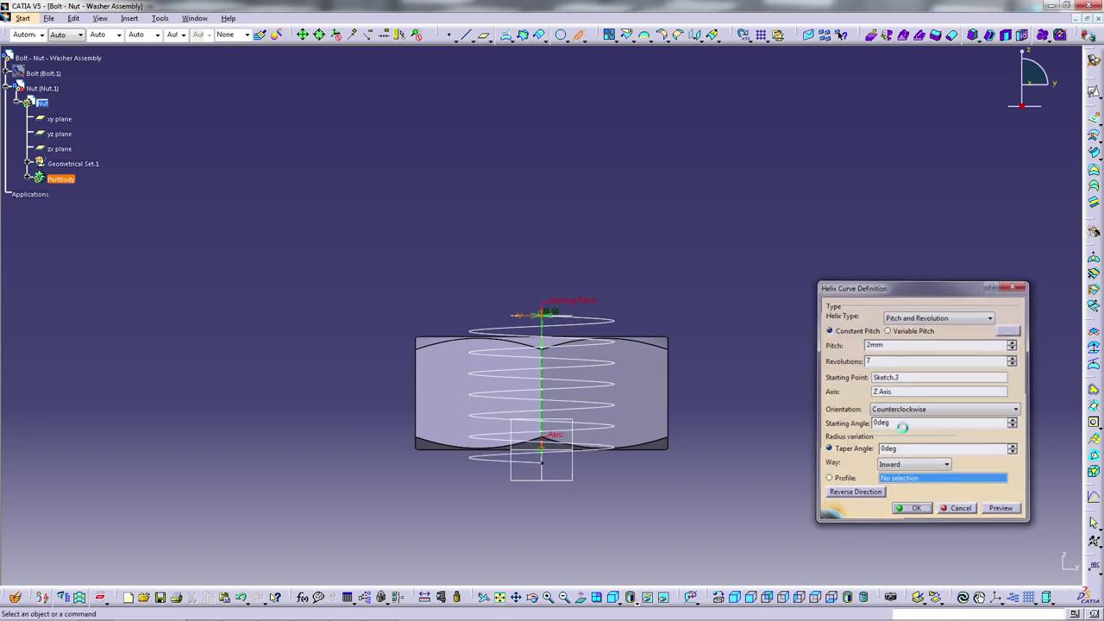
- Hide the sketch with the helix's starting point and the reference plane Plane.1 above the nut
{"action": "left_click", "coordinate": [544, 319]}
{"action": "right_click", "coordinate": [543, 316]}
{"action": "left_click", "coordinate": [561, 350]}
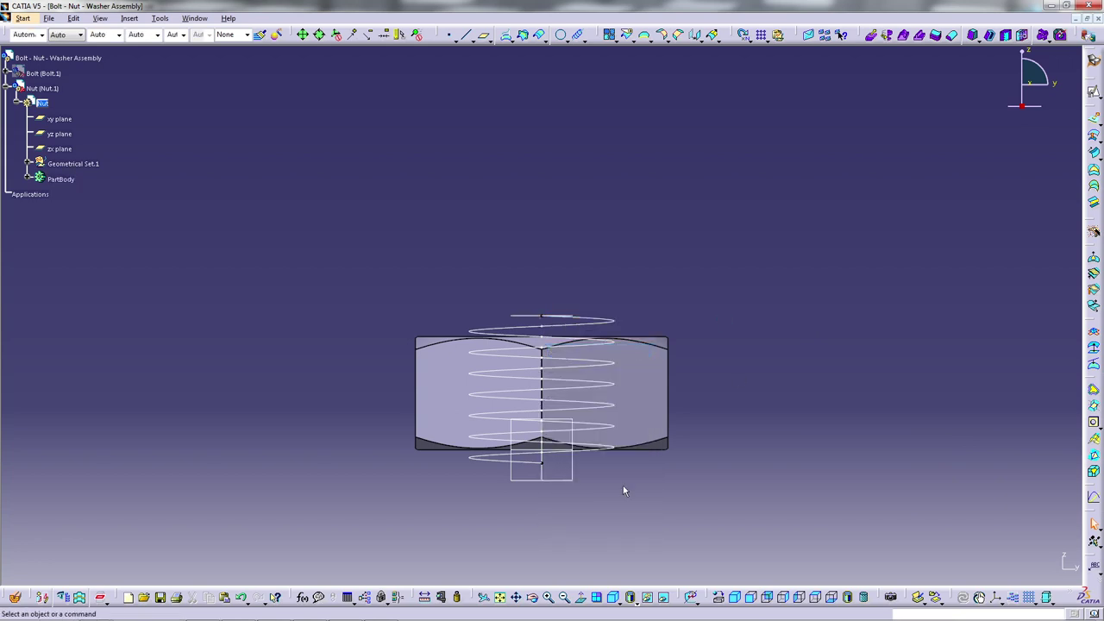
{"action": "left_click", "coordinate": [735, 597]}
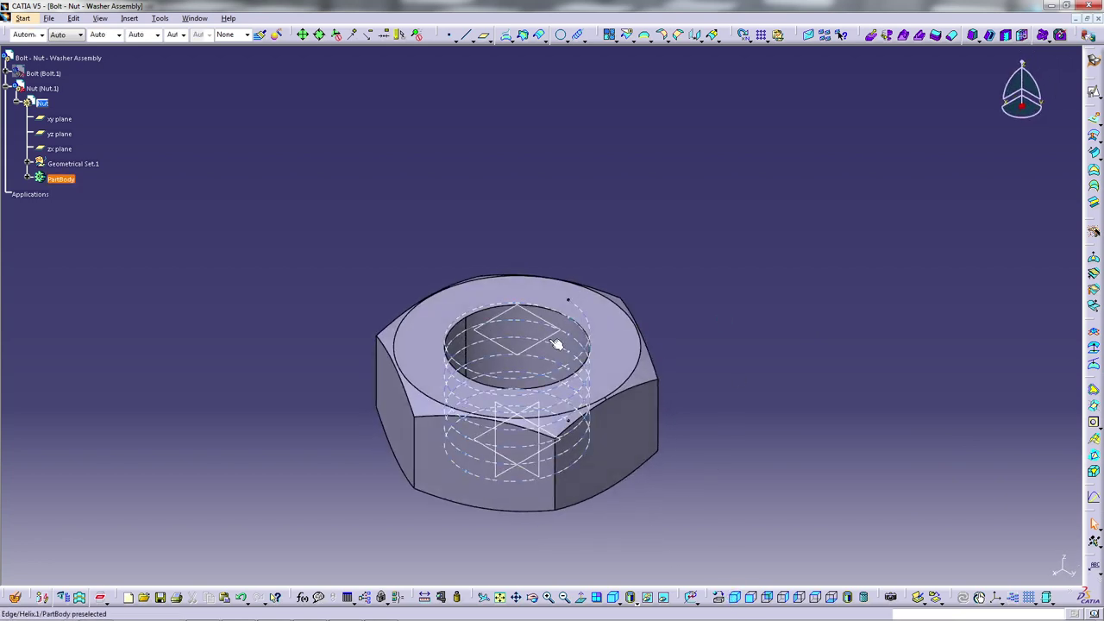
{"action": "left_click", "coordinate": [546, 339]}
{"action": "right_click", "coordinate": [557, 342]}
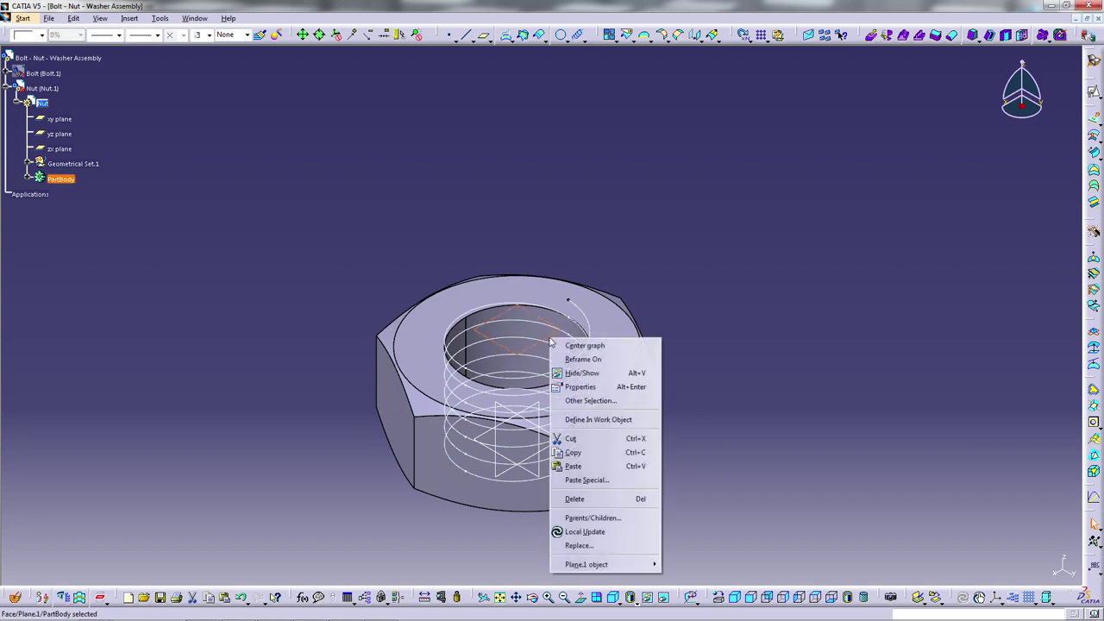
{"action": "left_click", "coordinate": [587, 372]}
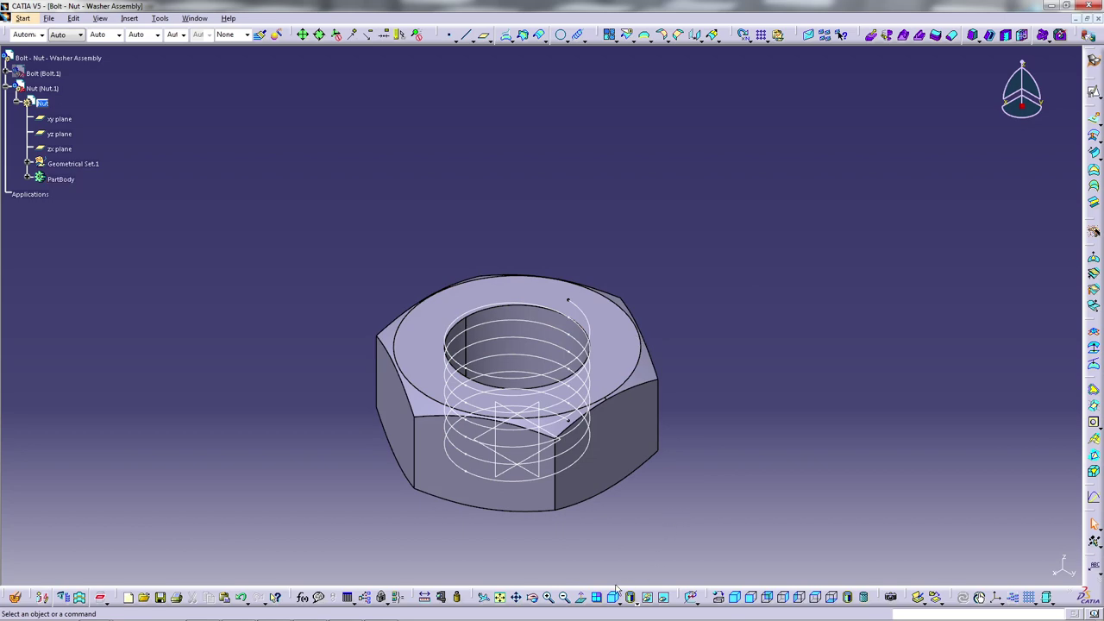
- Create a plane normal to the helix curve at its starting point
{"action": "middle_click_drag", "start_coordinate": [449, 362], "coordinate": [189, 355]}
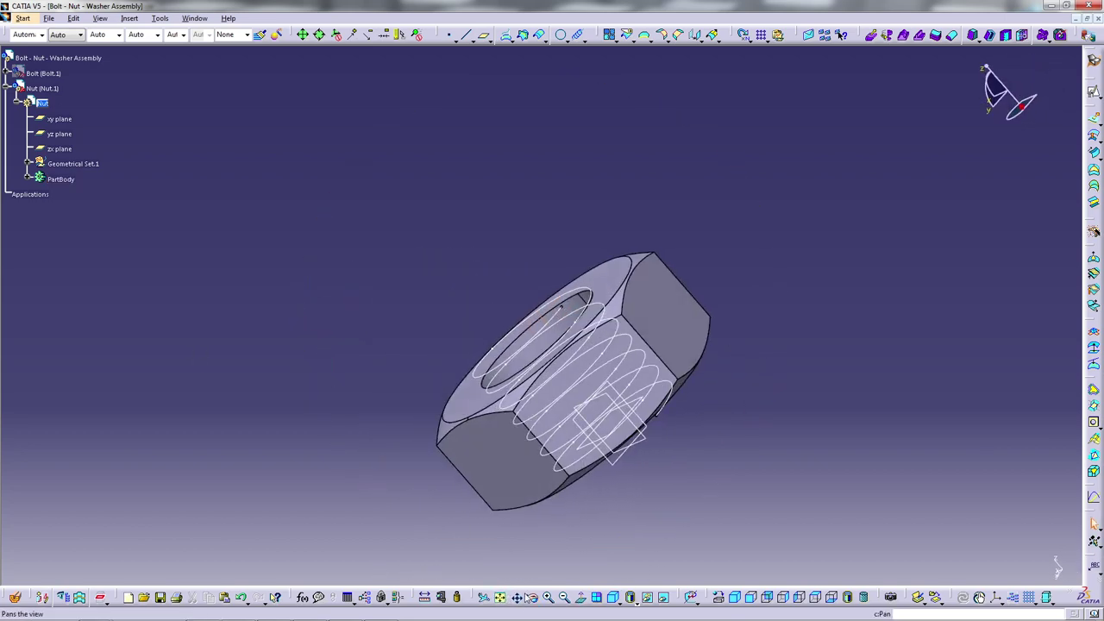
{"action": "left_click_drag", "start_coordinate": [524, 581], "coordinate": [803, 272]}
{"action": "left_click", "coordinate": [559, 279]}
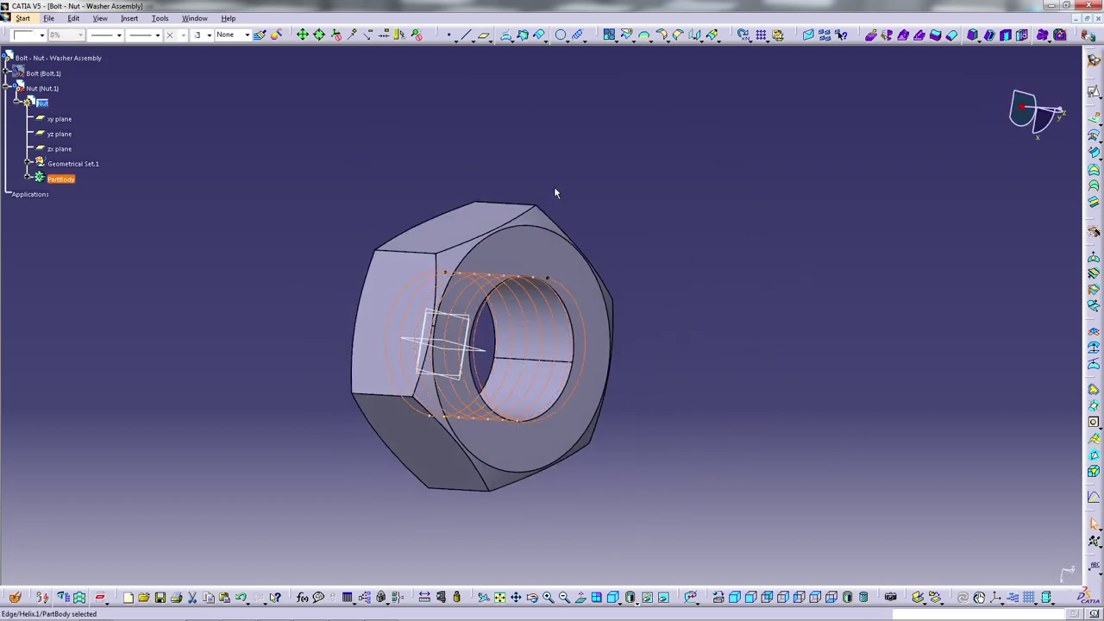
{"action": "left_click", "coordinate": [484, 36]}
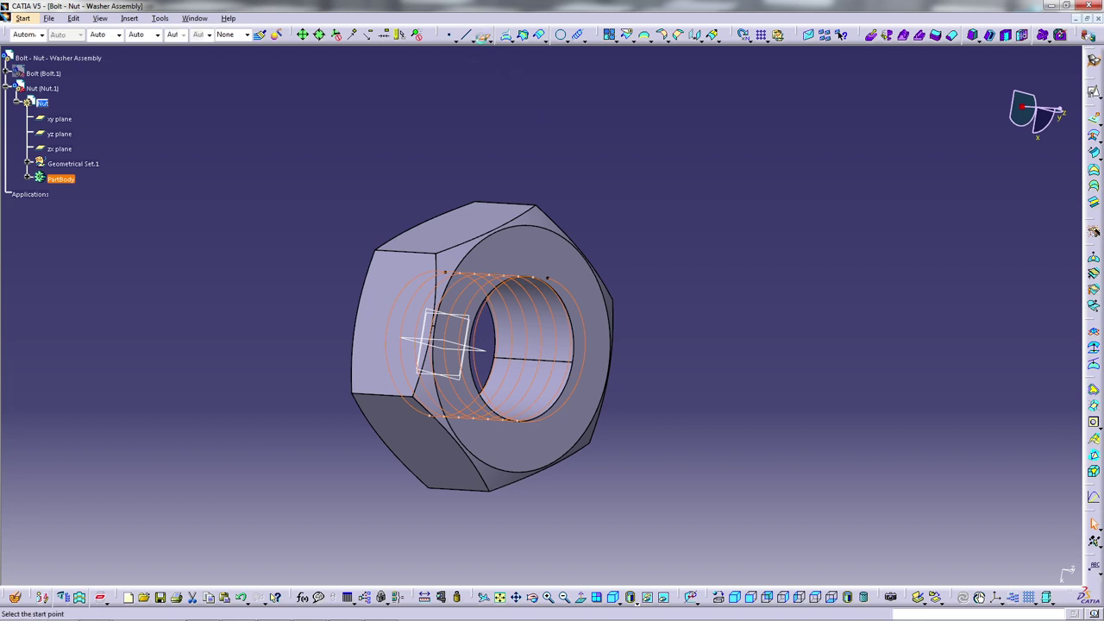
{"action": "left_click", "coordinate": [558, 279]}
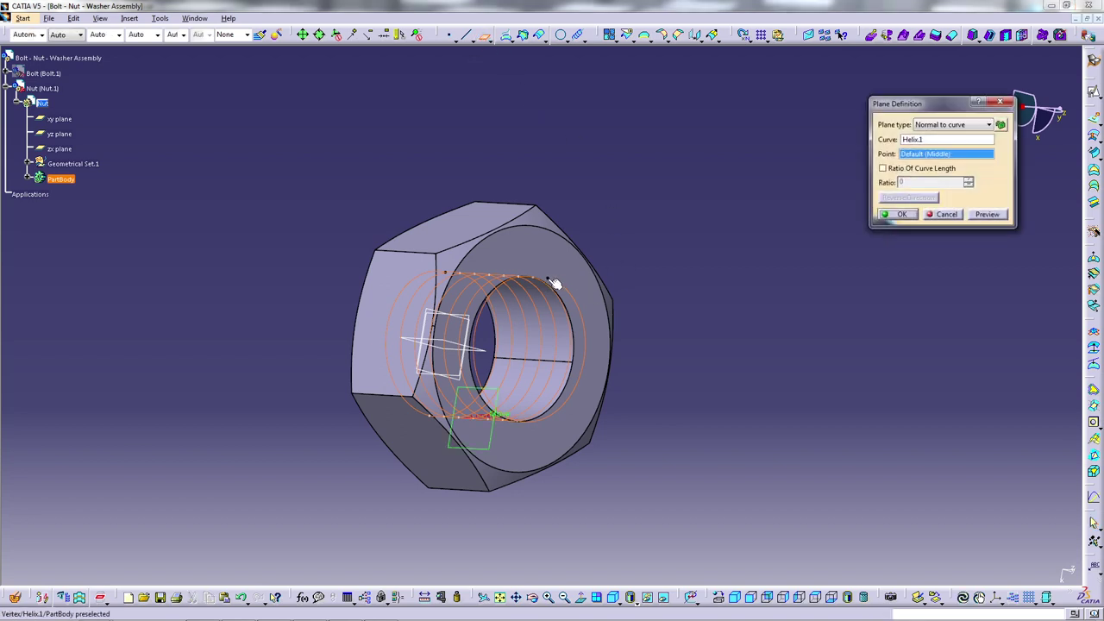
{"action": "left_click", "coordinate": [897, 215]}
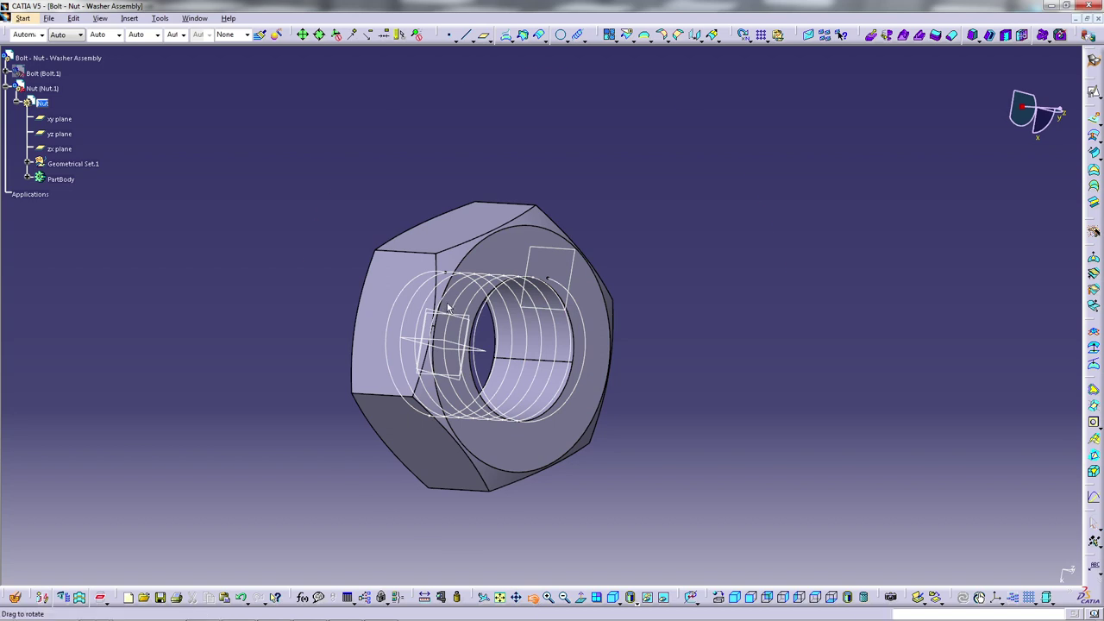
- Open a positioned sketch on the new plane normal to the helix, with implicit origin and orientation
{"action": "middle_click_drag", "start_coordinate": [448, 306], "coordinate": [617, 418]}
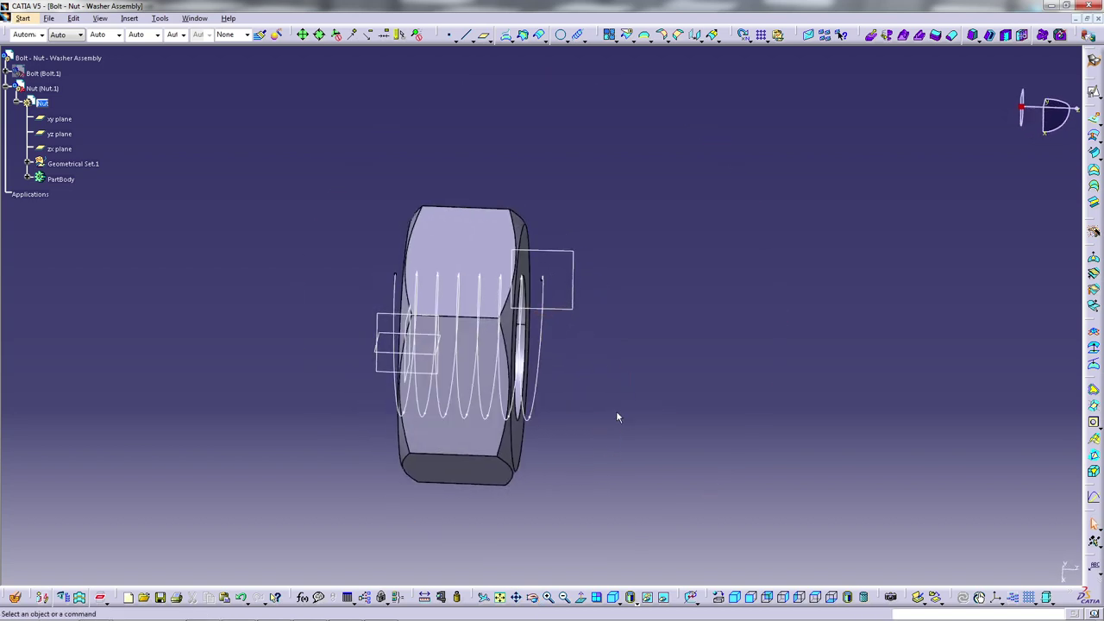
{"action": "left_click", "coordinate": [564, 257]}
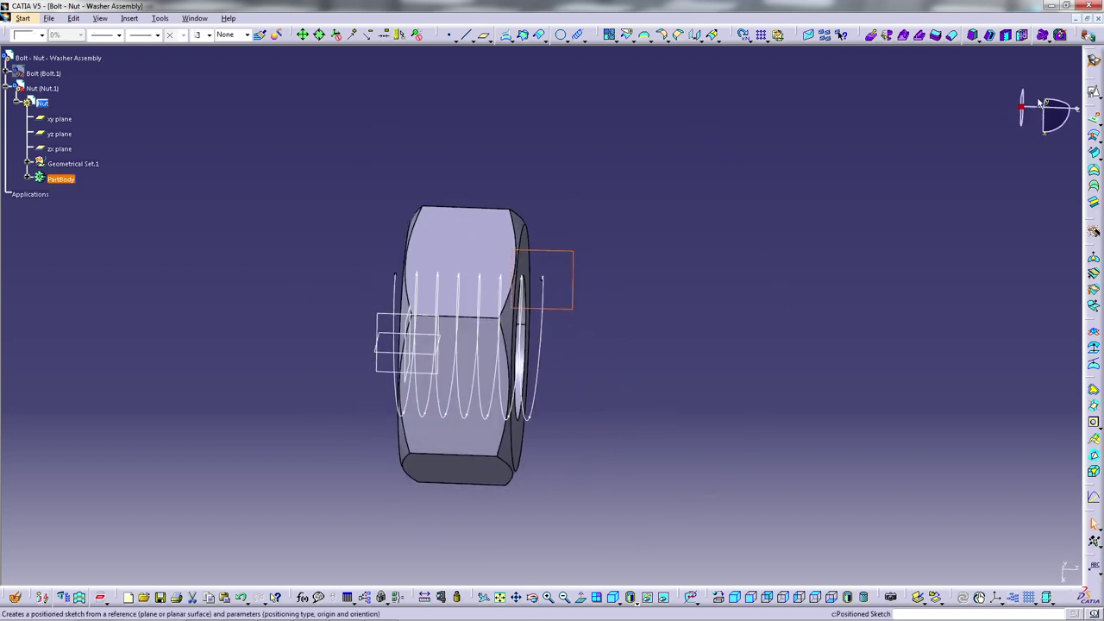
{"action": "left_click", "coordinate": [1093, 92]}
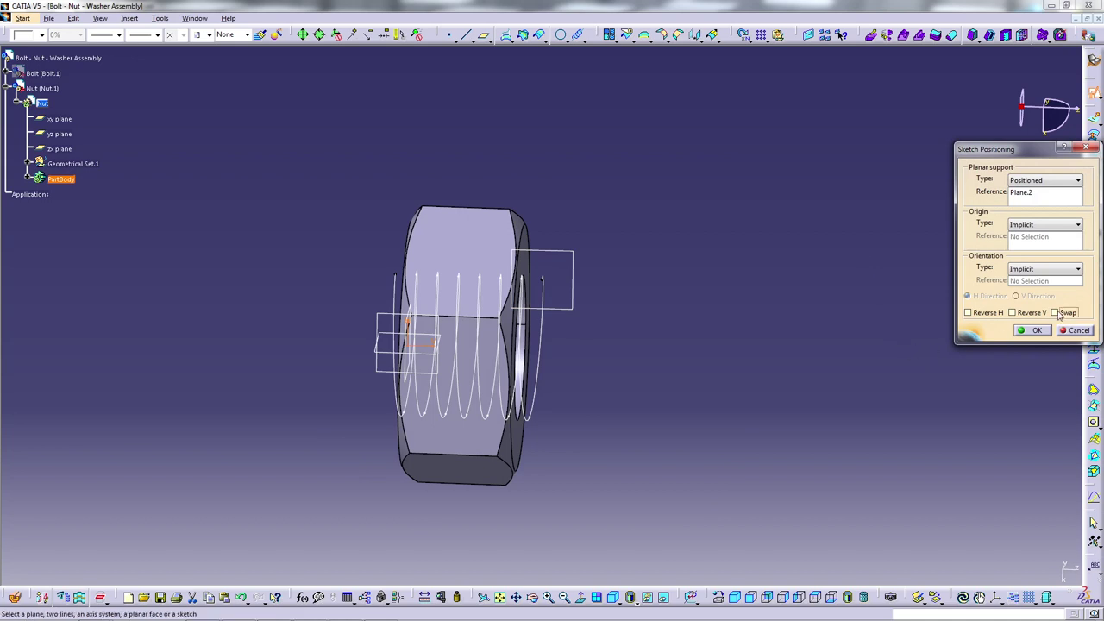
{"action": "left_click", "coordinate": [1036, 332]}
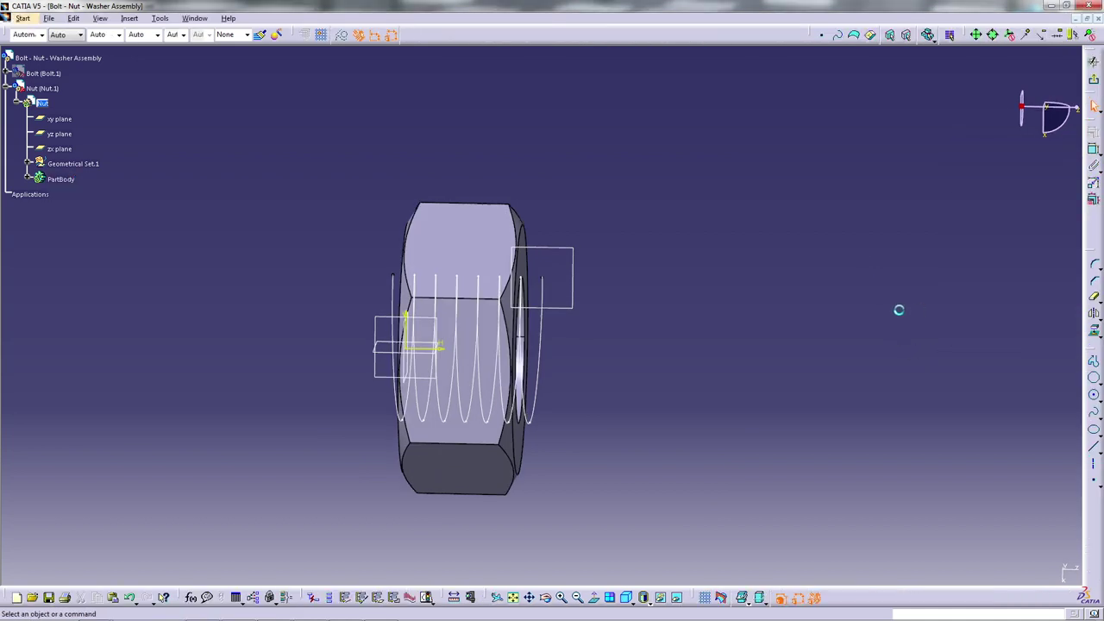
- Sketch a vertical axis line about 7.9 mm long just outside the helix's starting point
{"action": "left_click", "coordinate": [560, 598]}
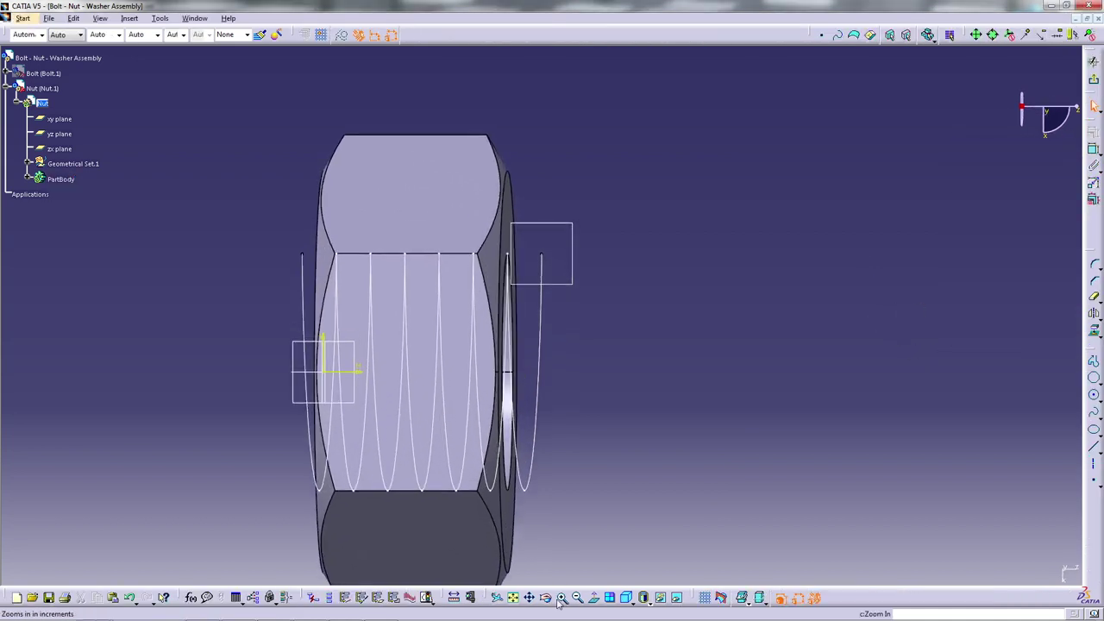
{"action": "left_click", "coordinate": [528, 598]}
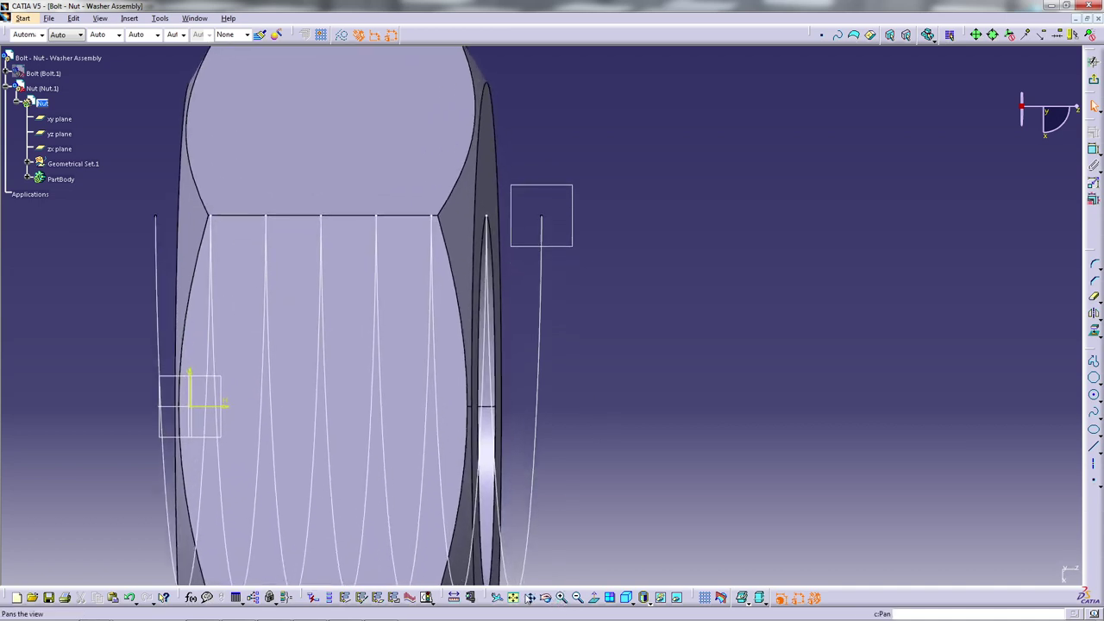
{"action": "left_click_drag", "start_coordinate": [626, 429], "coordinate": [708, 526]}
{"action": "left_click", "coordinate": [1090, 475]}
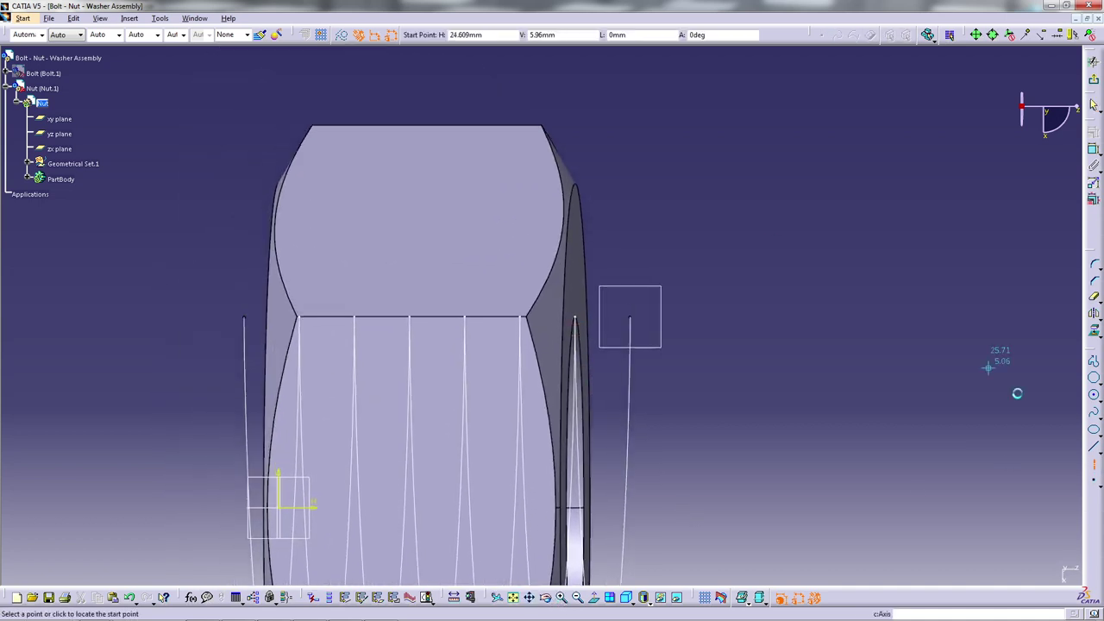
{"action": "left_click", "coordinate": [655, 215]}
{"action": "left_click", "coordinate": [658, 425]}
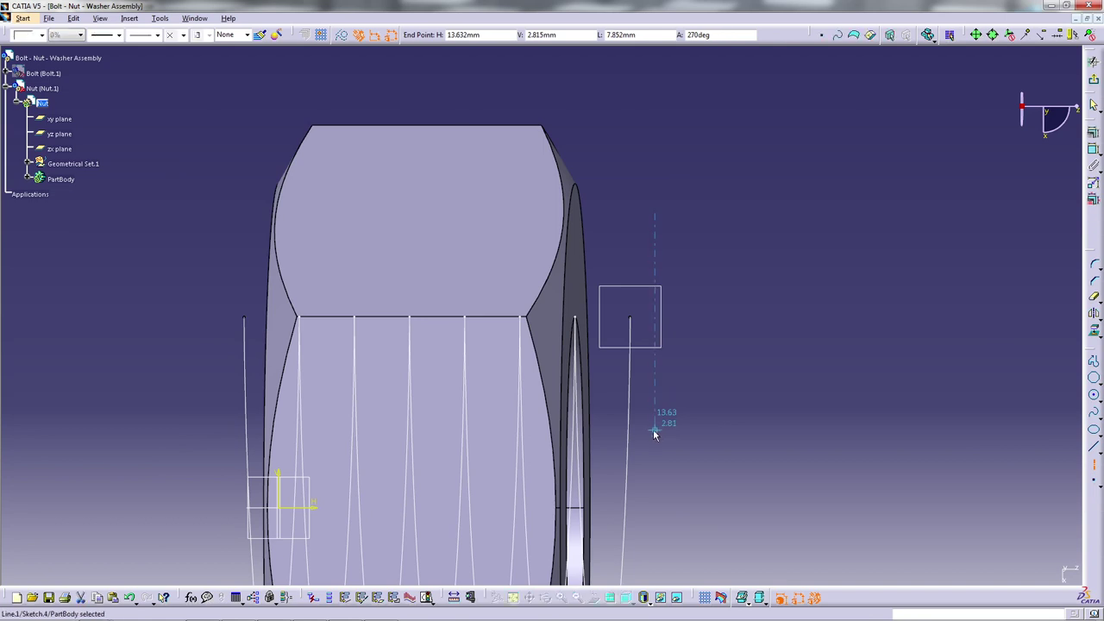
- Constrain the vertical axis line coincident with the helix's starting point
{"action": "left_click", "coordinate": [1094, 148]}
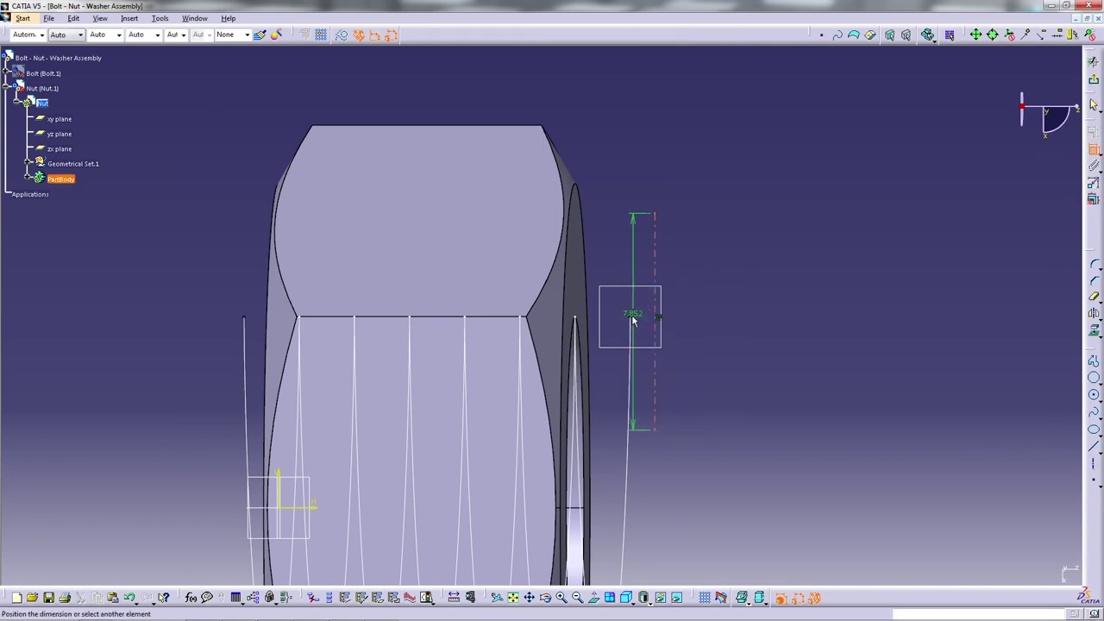
{"action": "right_click", "coordinate": [794, 246]}
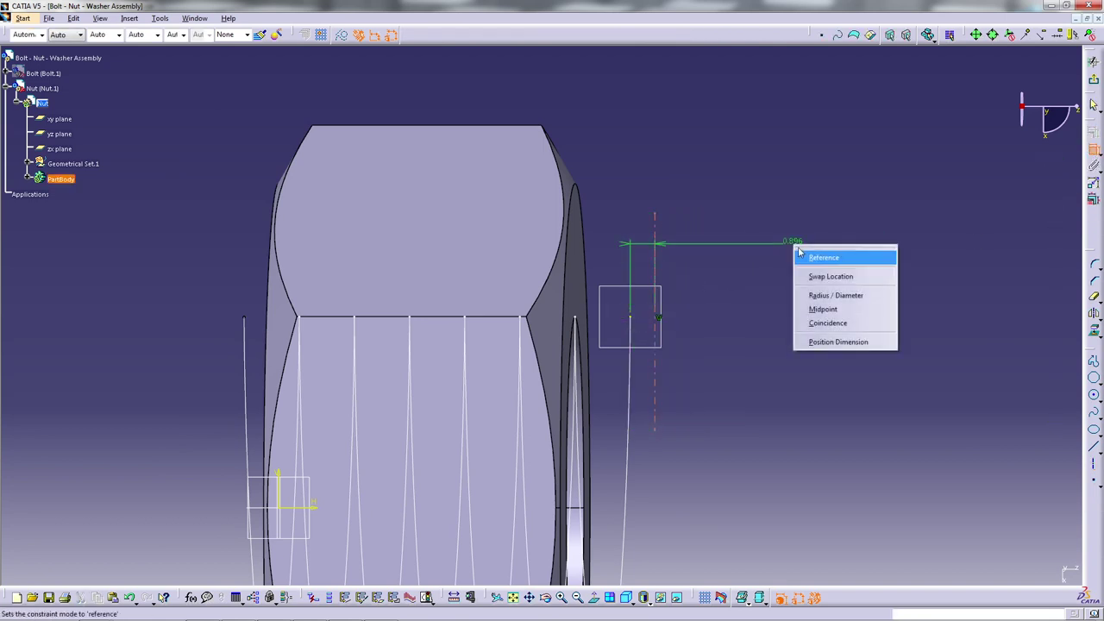
{"action": "left_click", "coordinate": [833, 324]}
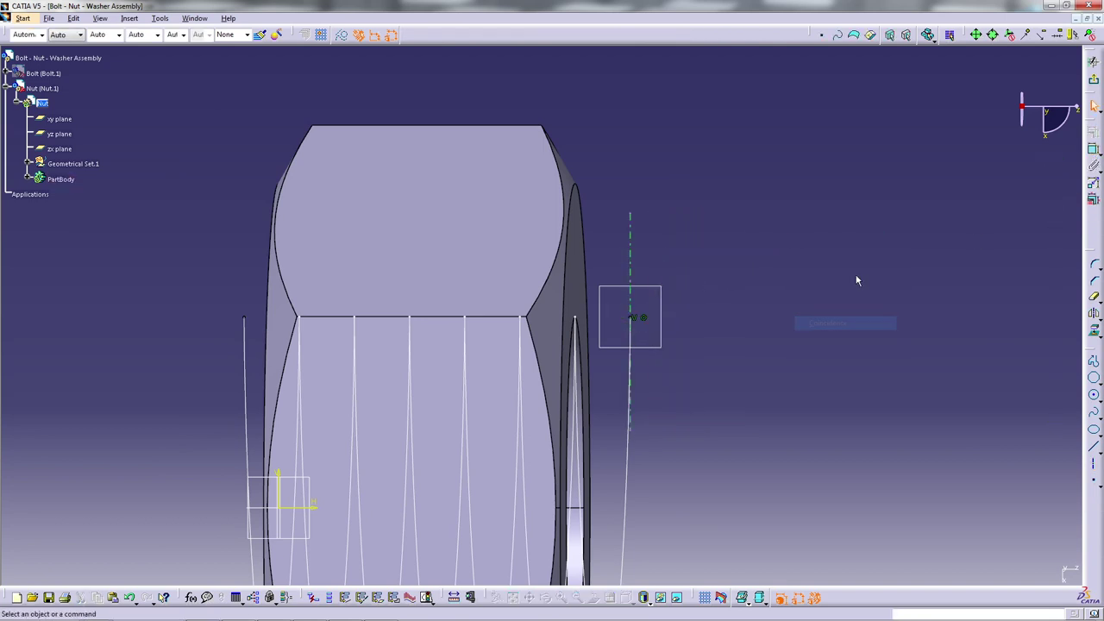
- Sketch a closed trapezoidal thread profile across the vertical axis, with its base just below the helix's starting point and left side about 2.8 mm long
{"action": "left_click", "coordinate": [1094, 361]}
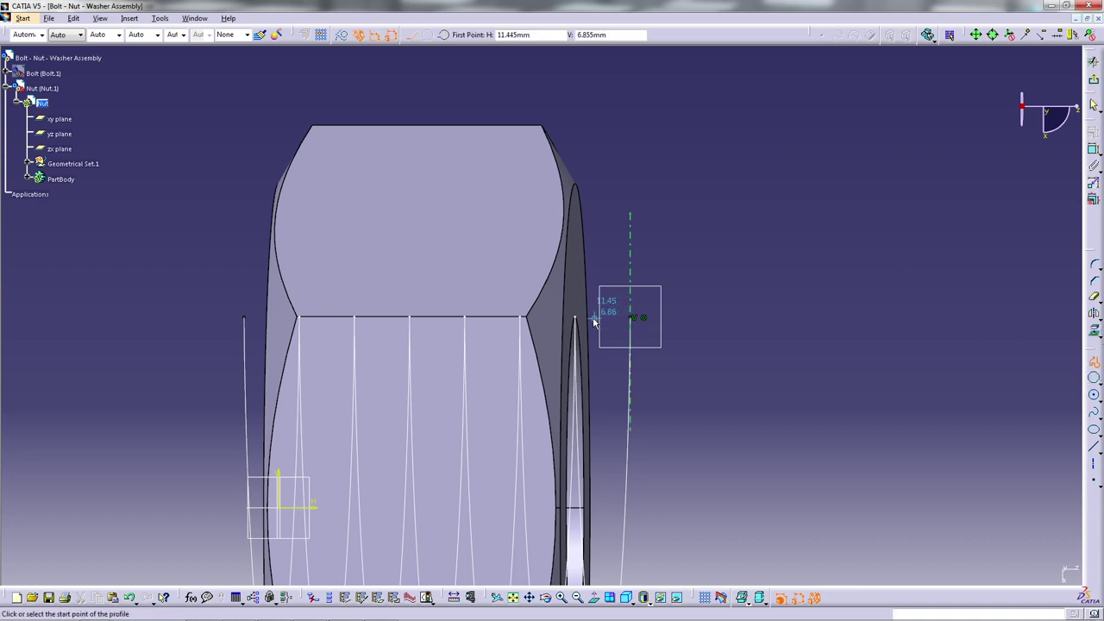
{"action": "left_click", "coordinate": [682, 318]}
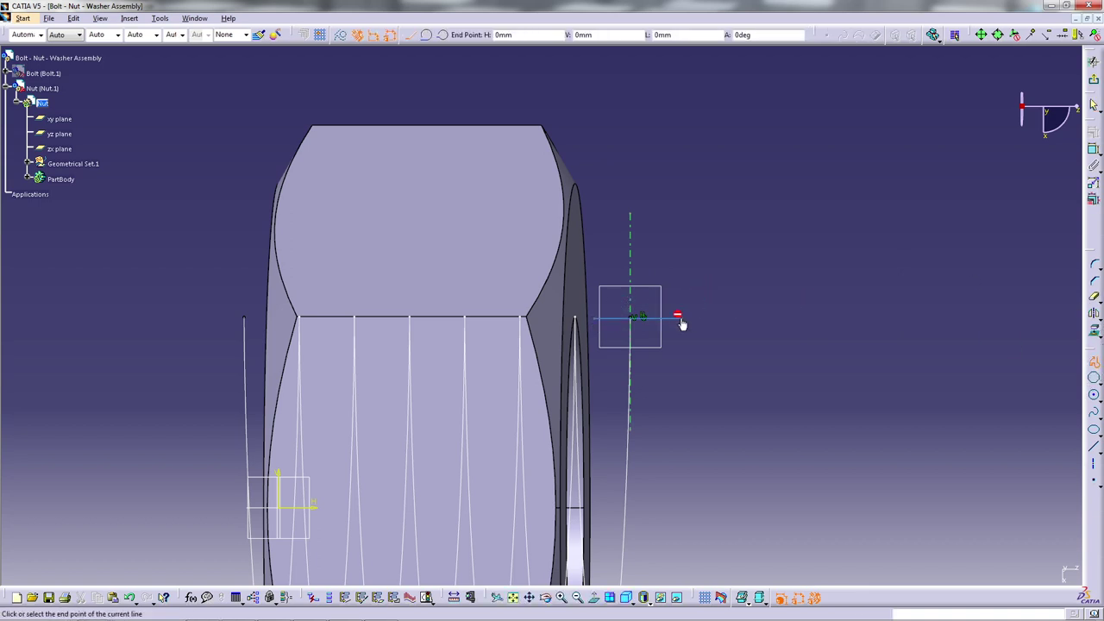
{"action": "left_click", "coordinate": [642, 250]}
{"action": "left_click", "coordinate": [619, 249]}
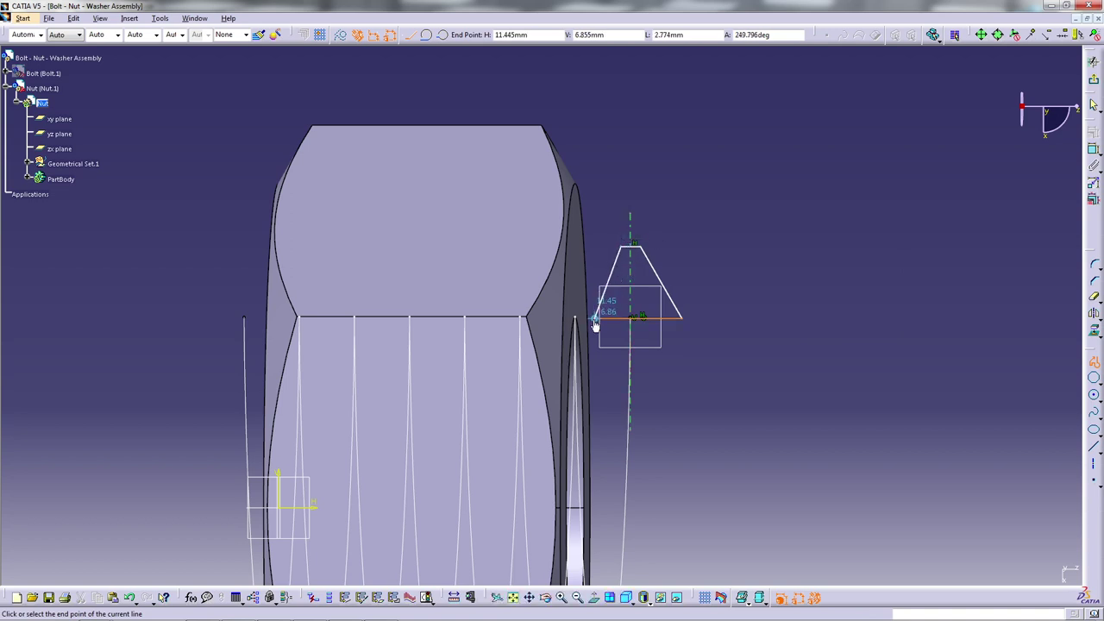
{"action": "left_click", "coordinate": [595, 319]}
- Constrain the two slanted sides of the trapezoid symmetric about the vertical axis line
{"action": "left_click", "coordinate": [1094, 148]}
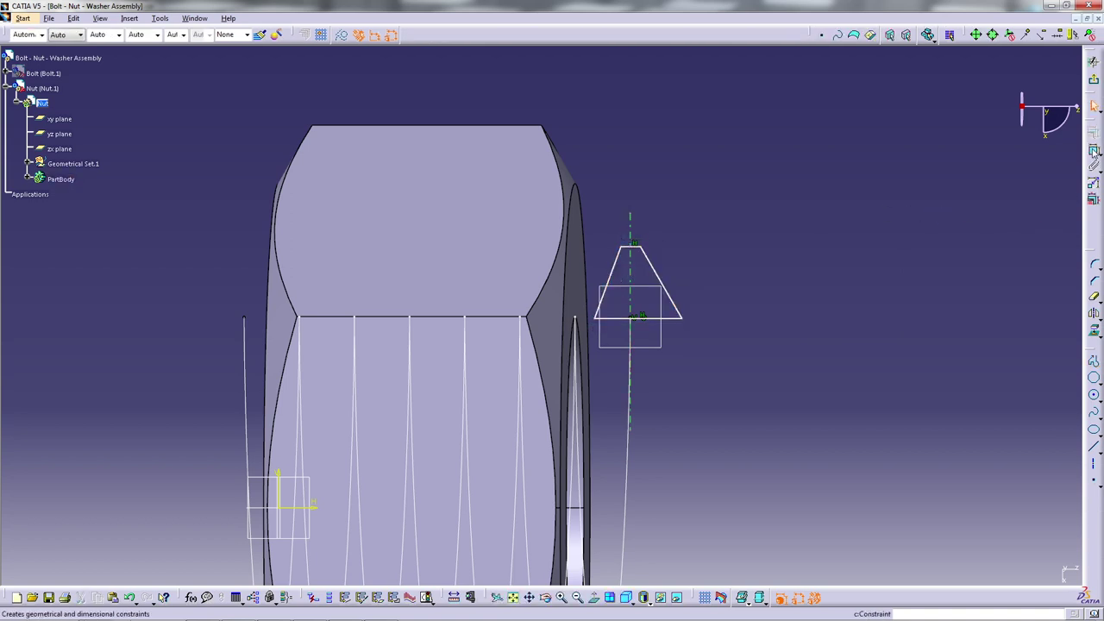
{"action": "left_click", "coordinate": [615, 280]}
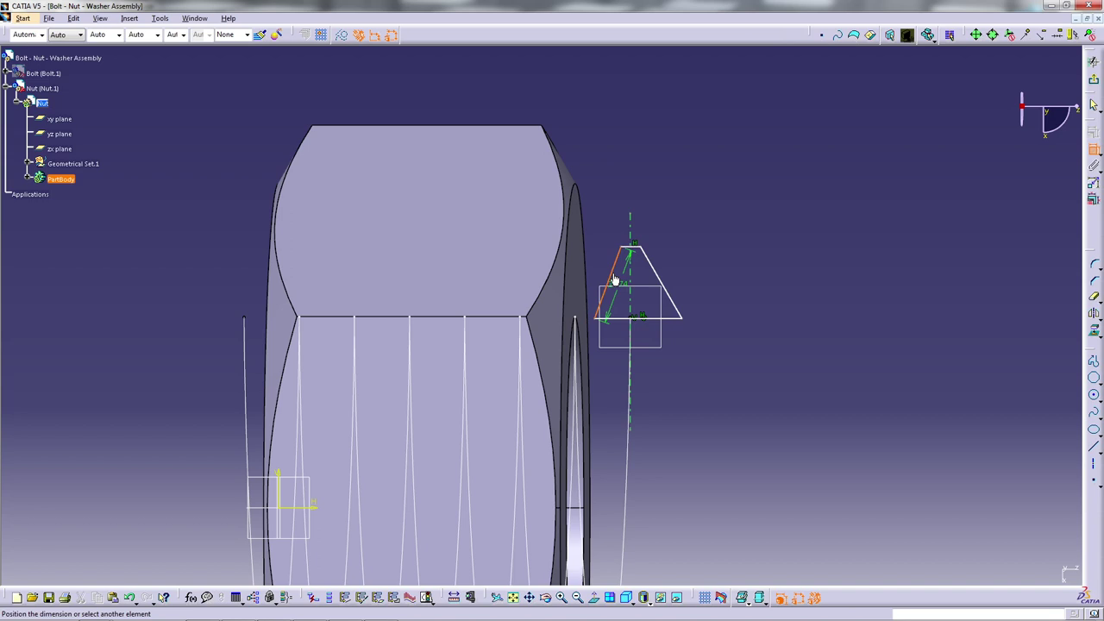
{"action": "left_click", "coordinate": [658, 279]}
{"action": "right_click", "coordinate": [712, 210]}
{"action": "left_click", "coordinate": [756, 315]}
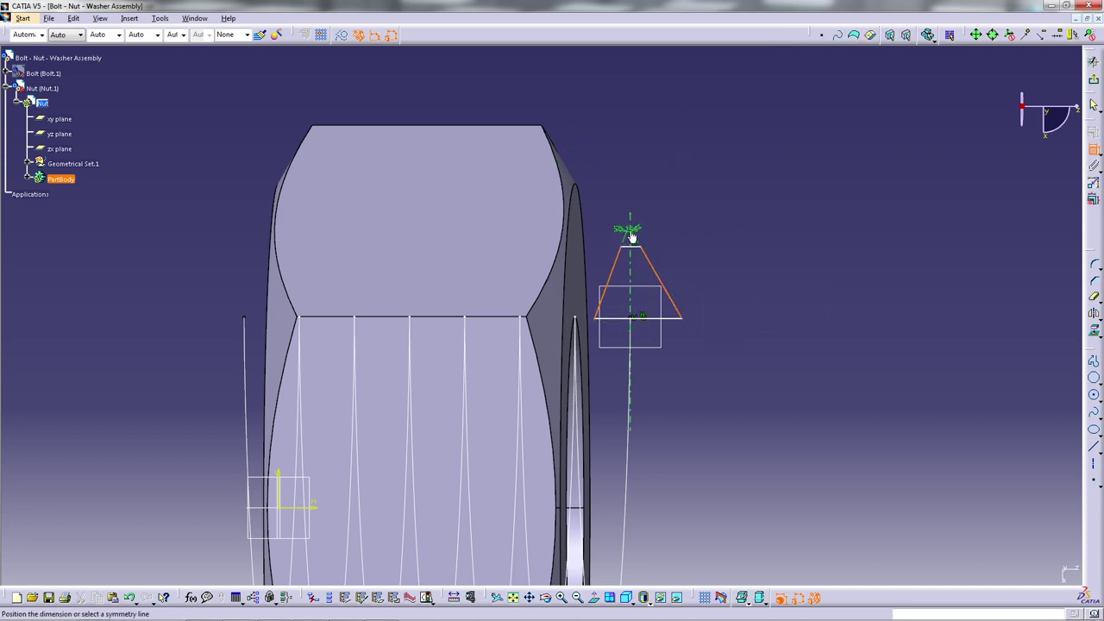
{"action": "left_click", "coordinate": [635, 237]}
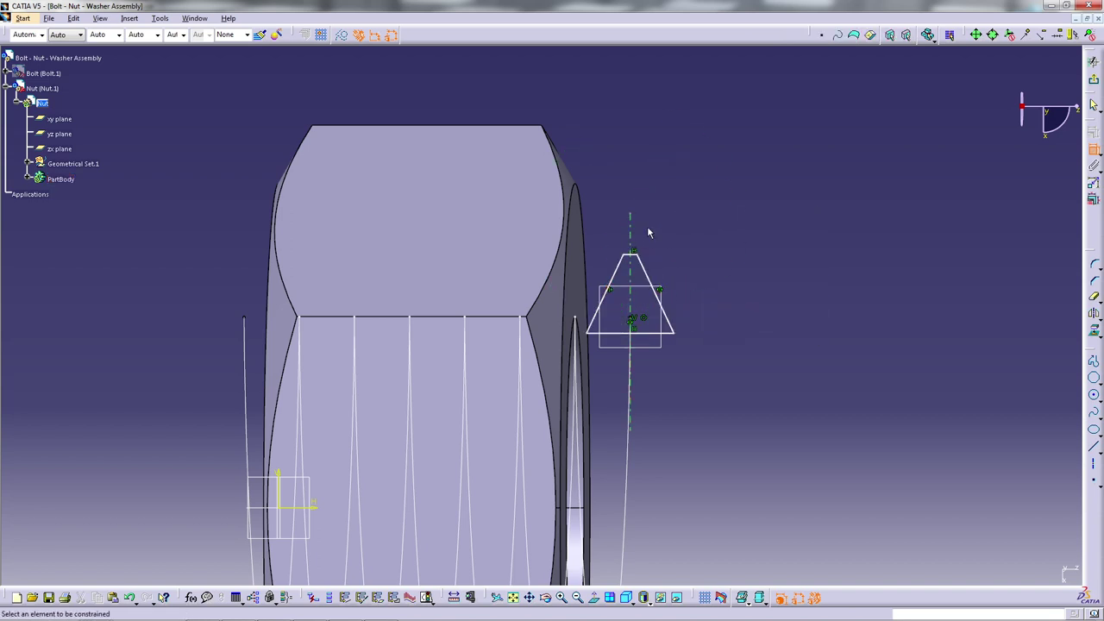
- Constrain the trapezoid's base line coincident with the helix's starting point
{"action": "left_click", "coordinate": [635, 331]}
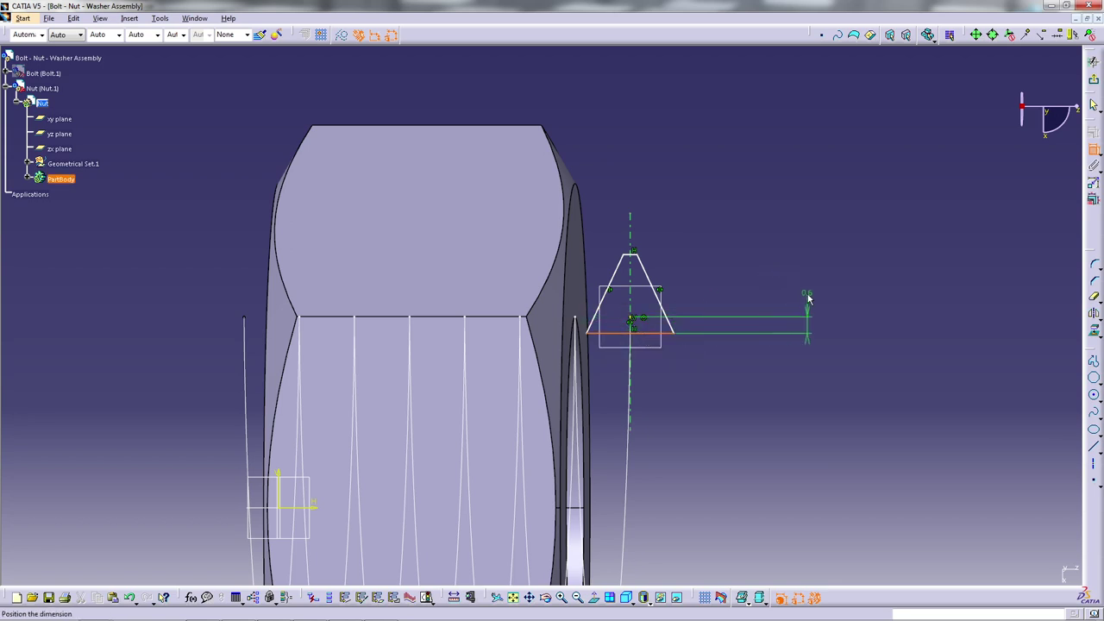
{"action": "right_click", "coordinate": [808, 300]}
{"action": "left_click", "coordinate": [837, 350]}
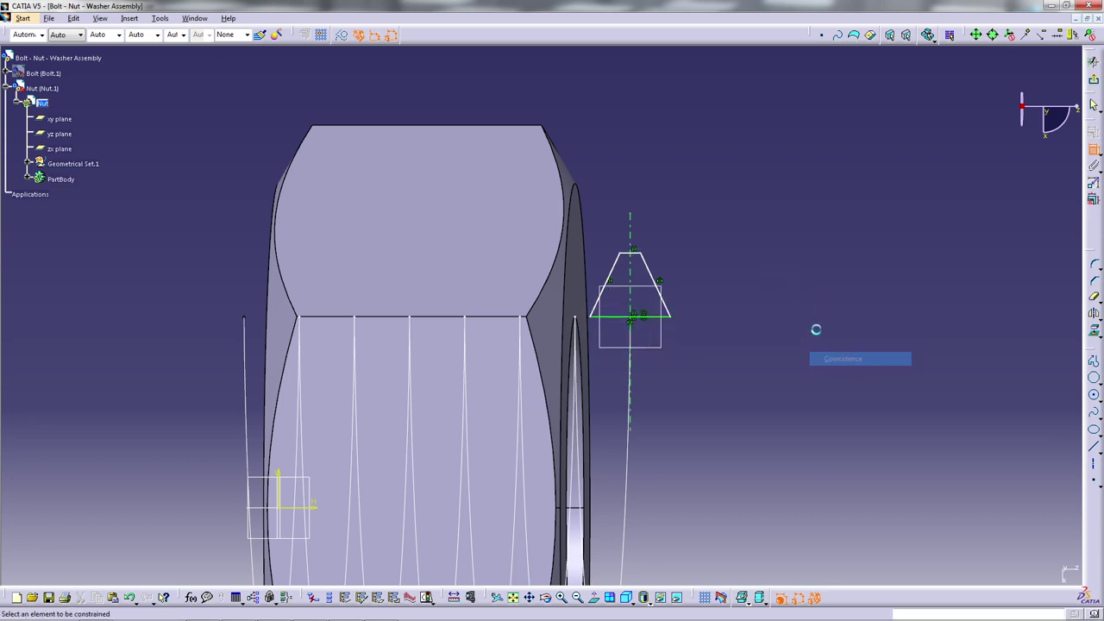
- Dimension the trapezoid's short upper edge and set the angle between its slanted sides to 60 degrees
{"action": "left_click", "coordinate": [634, 254]}
{"action": "left_click", "coordinate": [706, 224]}
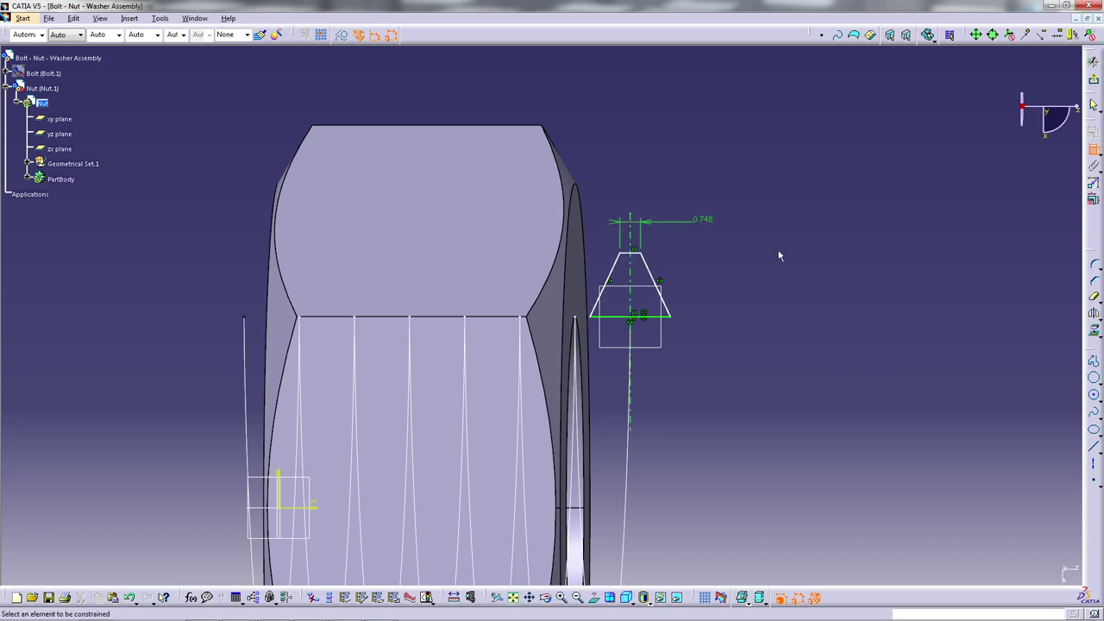
{"action": "left_click", "coordinate": [660, 286]}
{"action": "left_click", "coordinate": [615, 278]}
{"action": "left_click", "coordinate": [681, 377]}
{"action": "double_click", "coordinate": [683, 380]}
{"action": "type", "text": "60deg"}
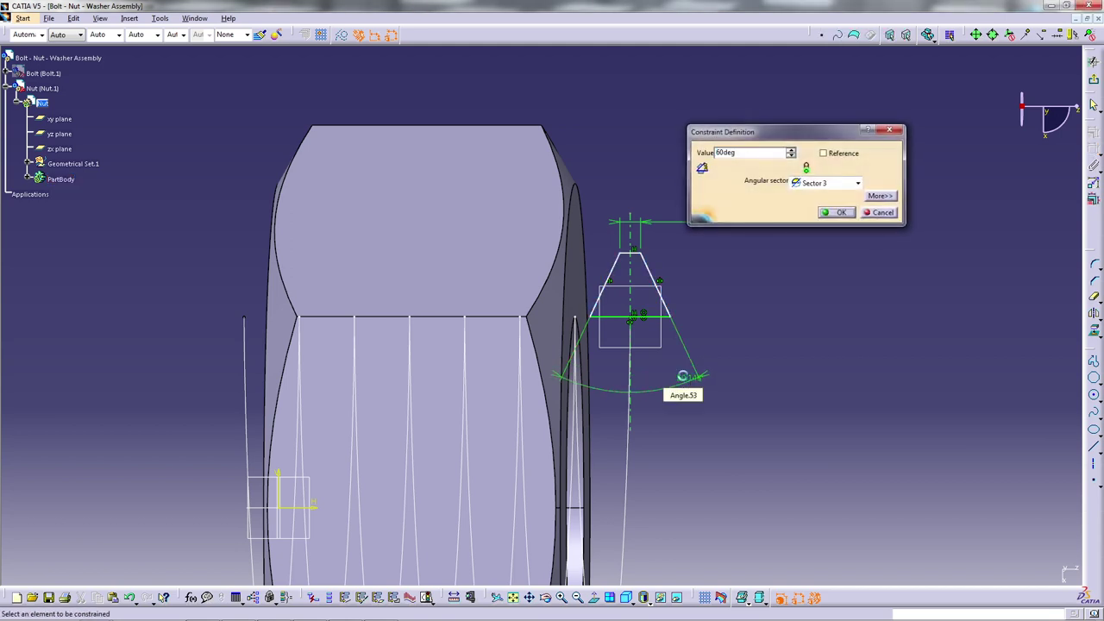
{"action": "left_click", "coordinate": [837, 212]}
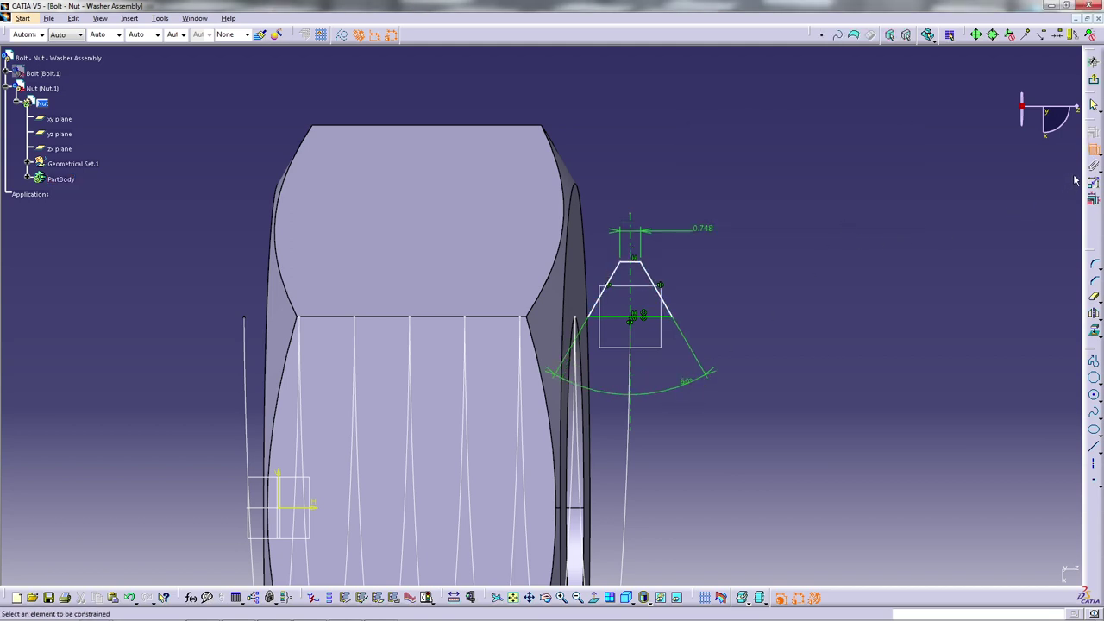
- Dimension the trapezoid's height between its short upper edge and its base
{"action": "left_click", "coordinate": [1092, 155]}
{"action": "left_click", "coordinate": [629, 265]}
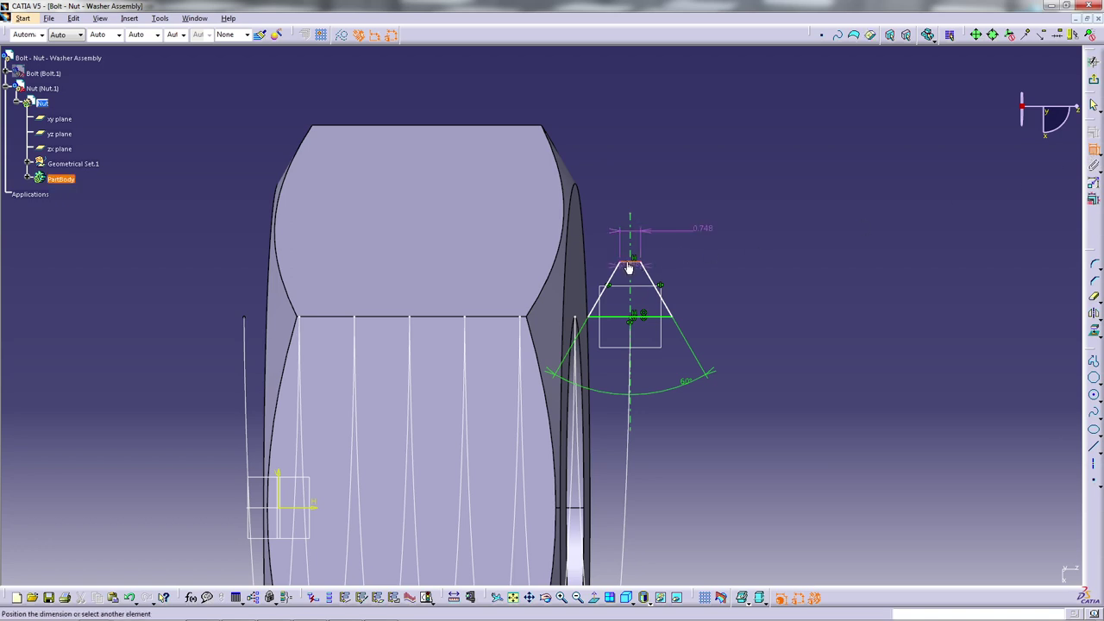
{"action": "left_click", "coordinate": [654, 318]}
{"action": "left_click", "coordinate": [727, 295]}
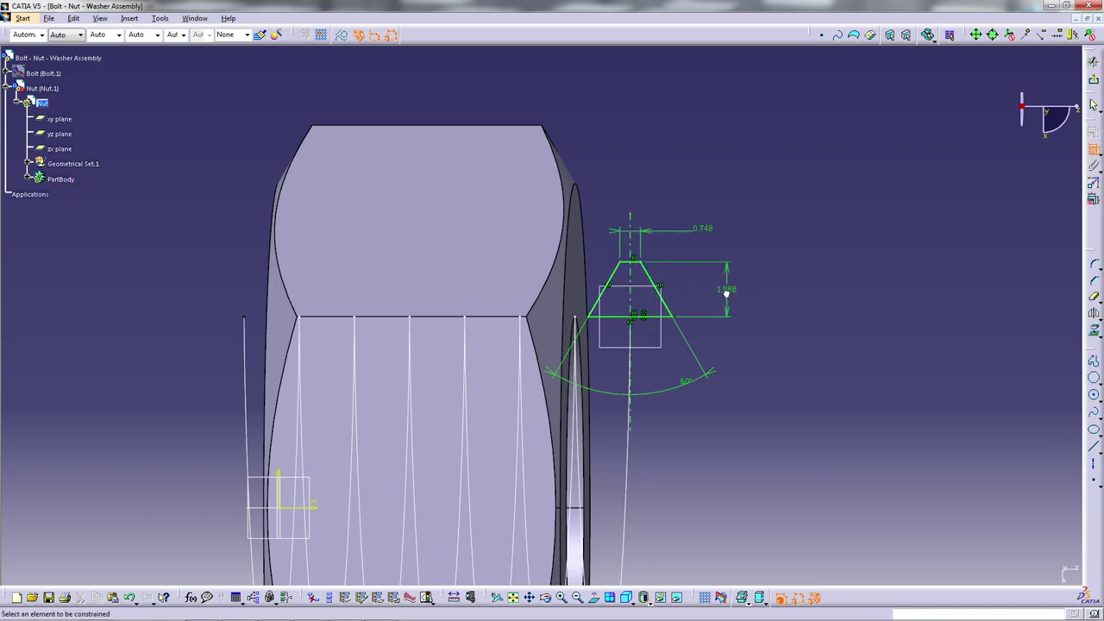
- Set the trapezoid's short upper edge to 0.25 mm and its height to 1.083 mm
{"action": "double_click", "coordinate": [704, 231]}
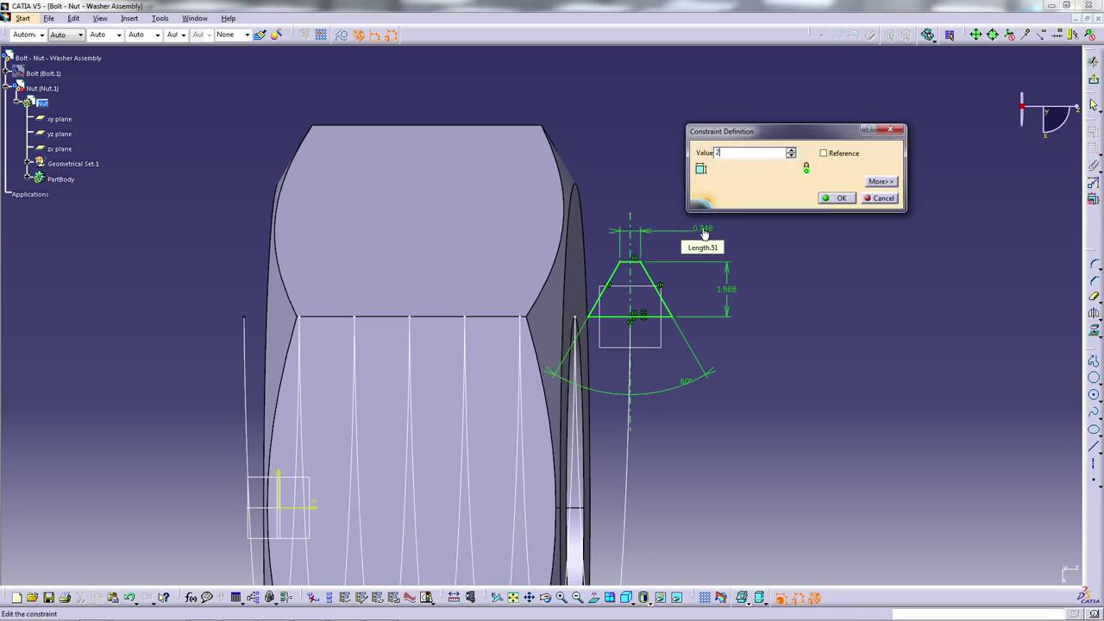
{"action": "key", "text": "Return"}
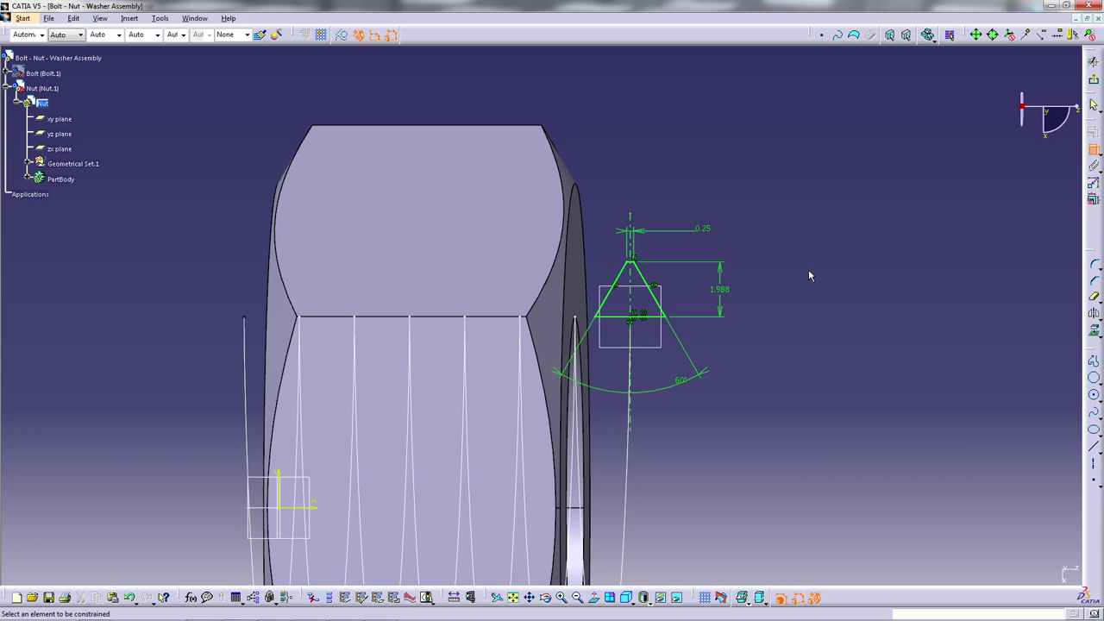
{"action": "double_click", "coordinate": [720, 292]}
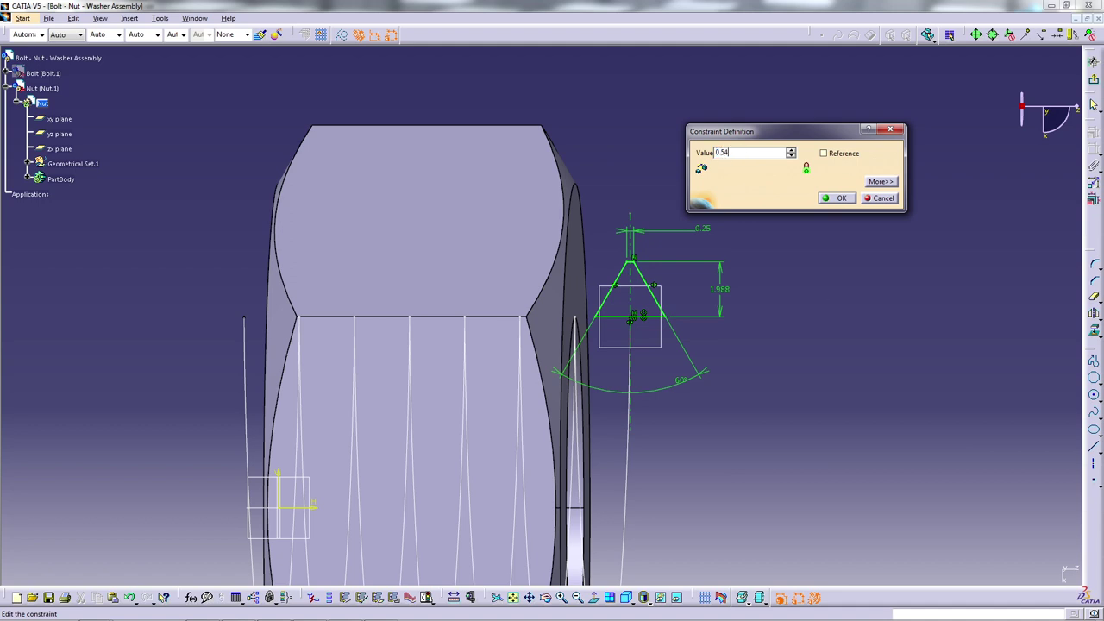
{"action": "key", "text": "Return"}
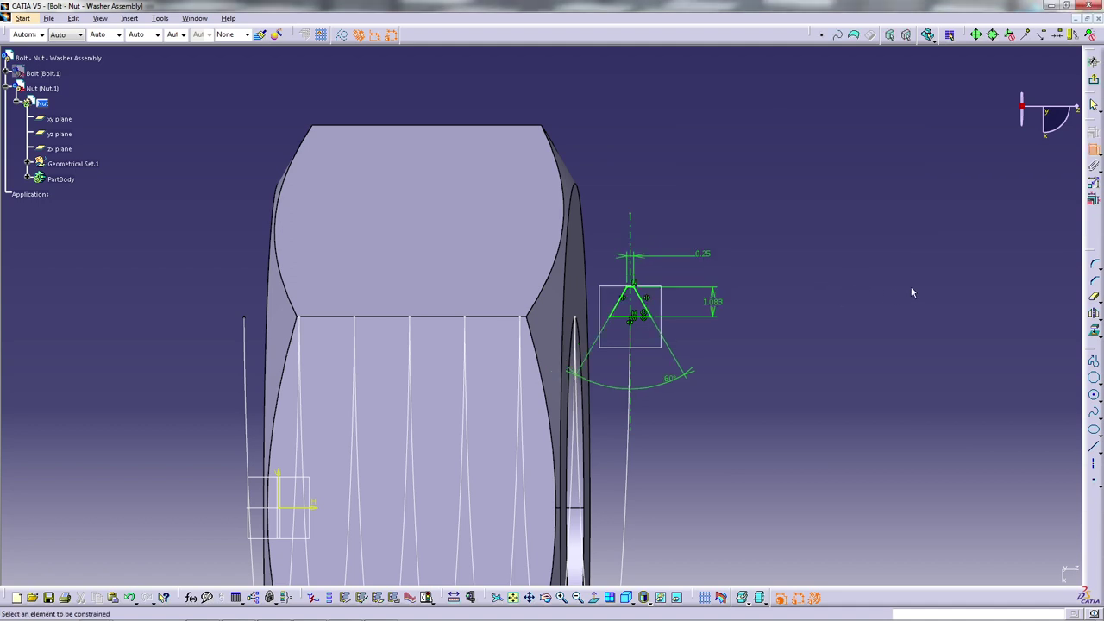
- Exit the thread profile sketch and switch to the Part Design workbench
{"action": "left_click", "coordinate": [1093, 61]}
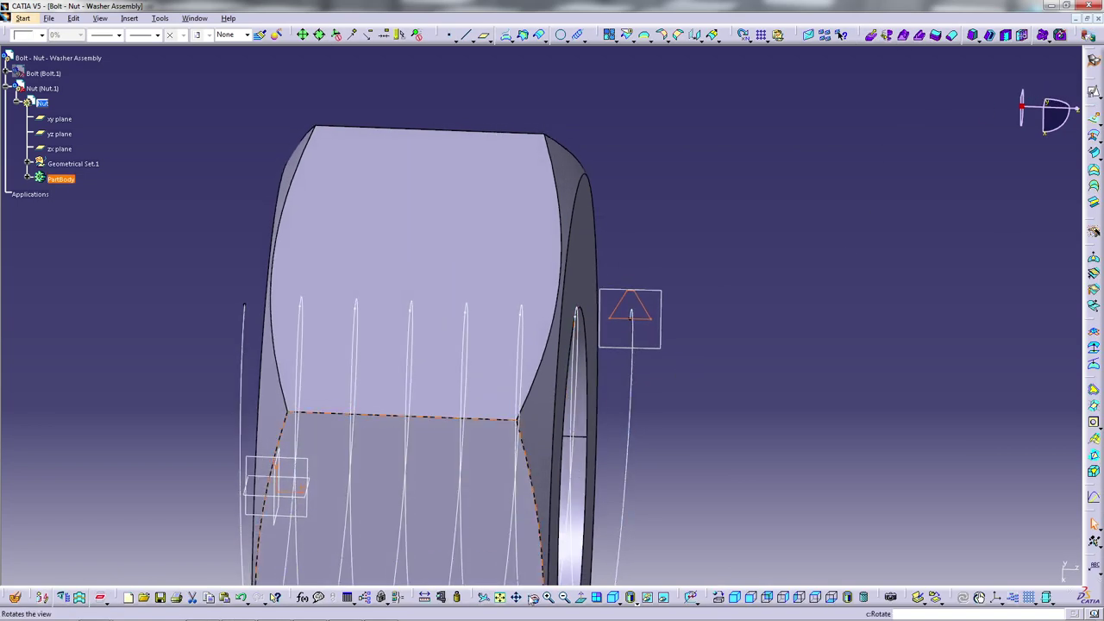
{"action": "middle_click_drag", "start_coordinate": [481, 341], "coordinate": [572, 399]}
{"action": "middle_click_drag", "start_coordinate": [556, 401], "coordinate": [451, 373]}
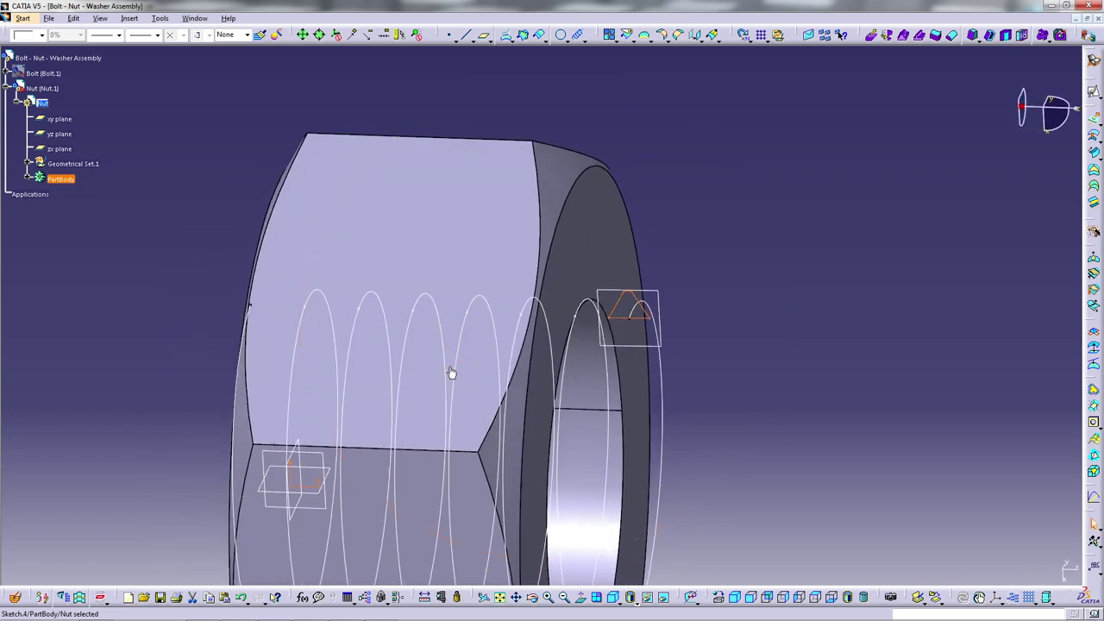
{"action": "left_click", "coordinate": [755, 300]}
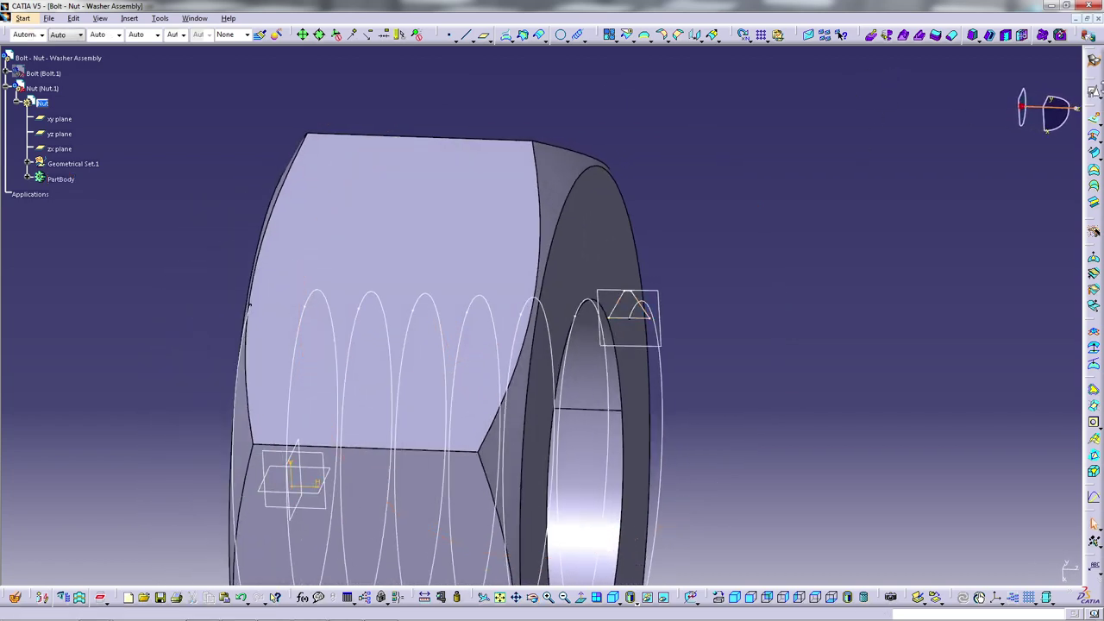
{"action": "left_click", "coordinate": [1094, 60]}
{"action": "left_click", "coordinate": [883, 296]}
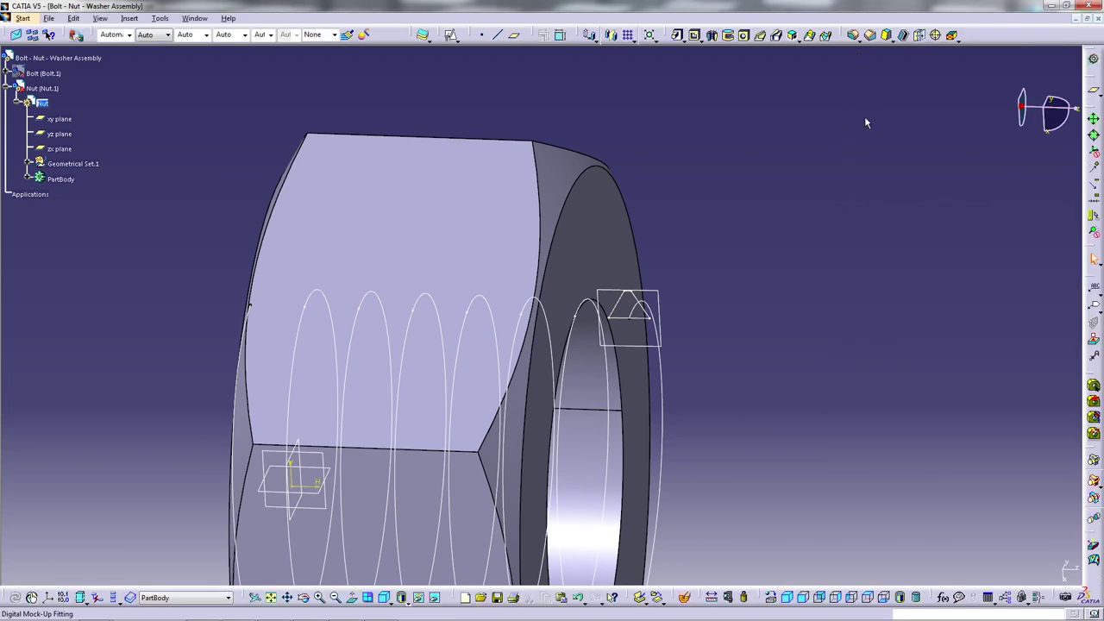
- Chamfer both ends of the nut's bore through its inner face, with a length of 0.25 mm and an angle of 45 degrees
{"action": "left_click", "coordinate": [869, 34]}
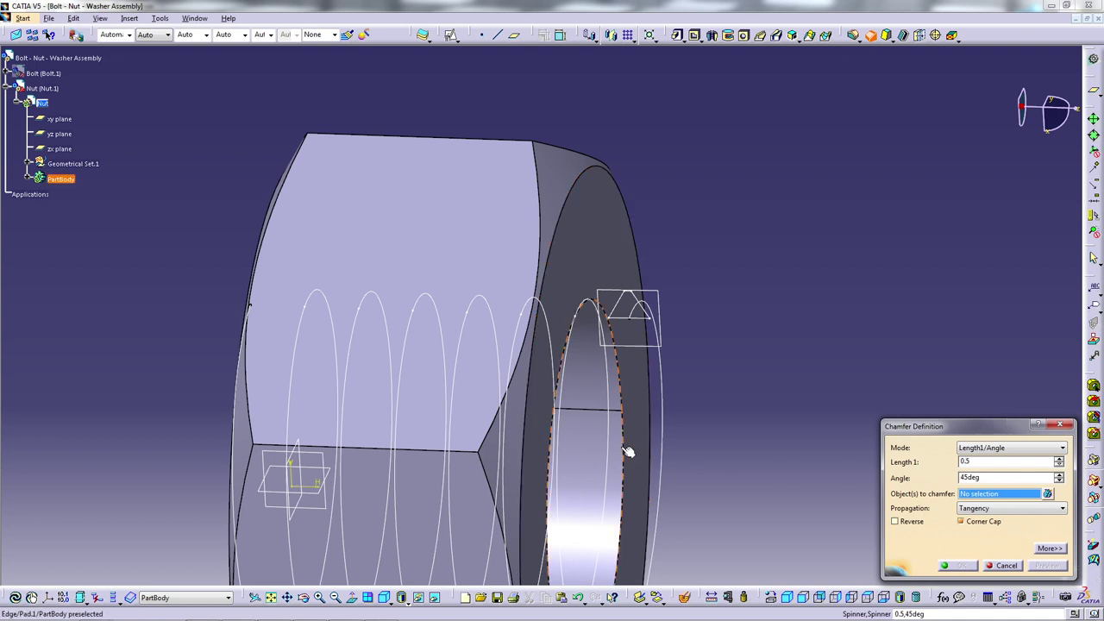
{"action": "left_click", "coordinate": [596, 439]}
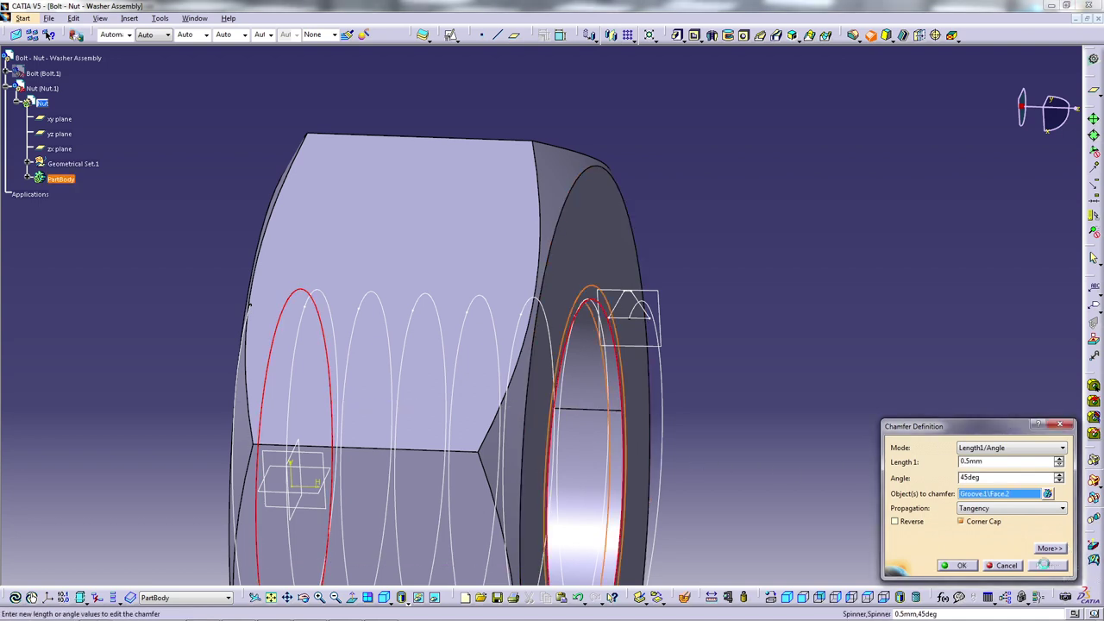
{"action": "left_click_drag", "start_coordinate": [983, 462], "coordinate": [956, 461]}
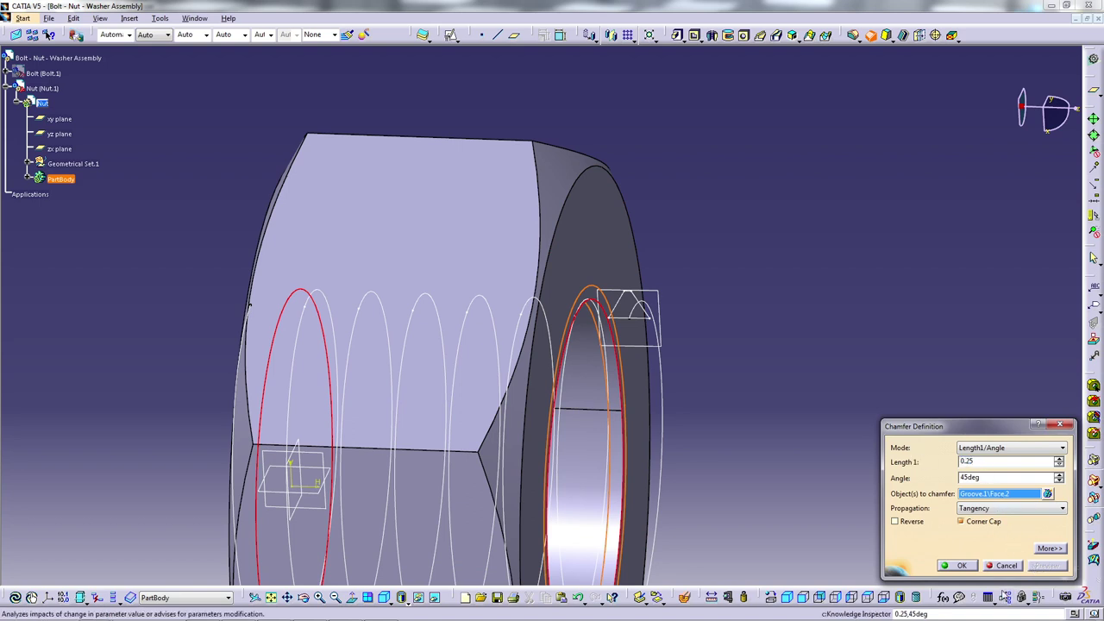
{"action": "key", "text": "Return"}
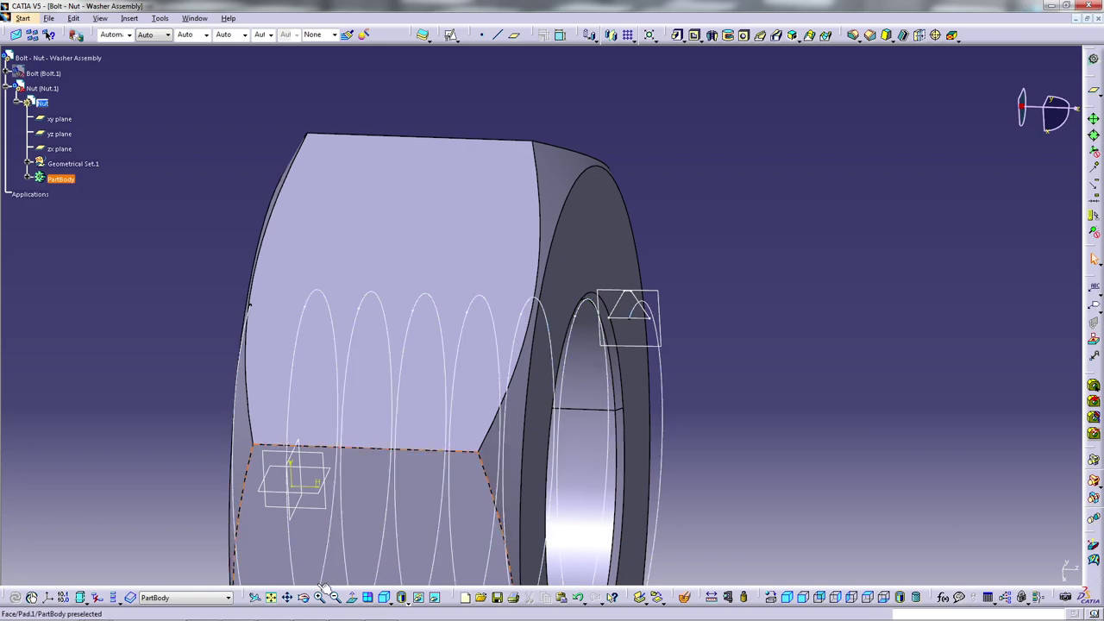
- Hide the plane normal to the helix around the thread profile
{"action": "mouse_move", "coordinate": [644, 469]}
{"action": "middle_mouse_down"}
{"action": "mouse_move", "coordinate": [595, 371]}
{"action": "mouse_move", "coordinate": [644, 353]}
{"action": "mouse_move", "coordinate": [772, 456]}
{"action": "mouse_move", "coordinate": [750, 448]}
{"action": "mouse_move", "coordinate": [765, 448]}
{"action": "middle_mouse_up"}
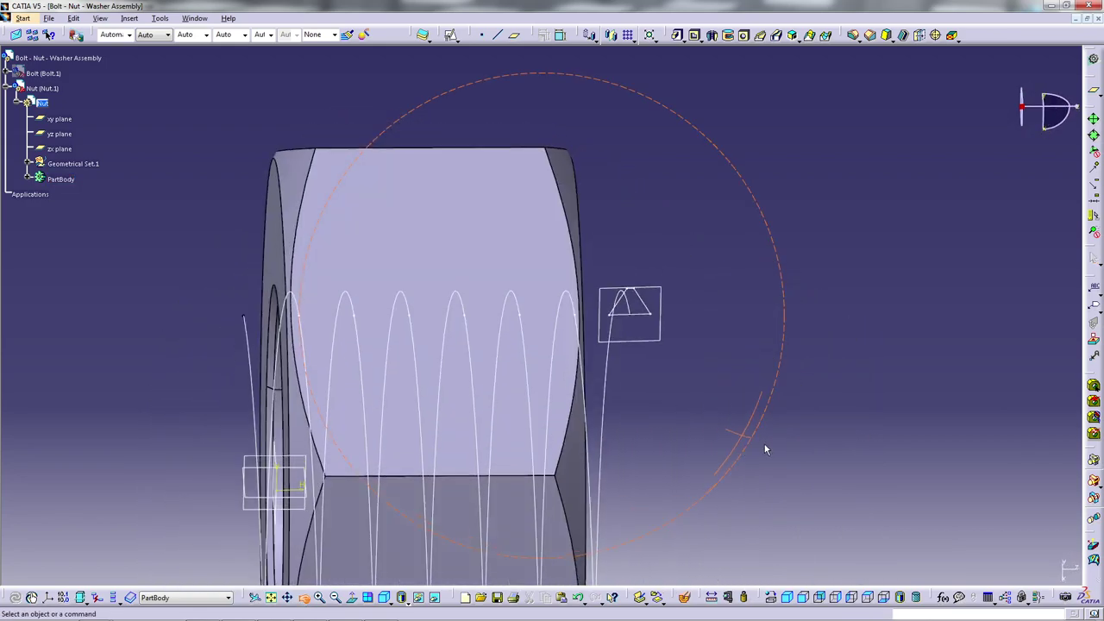
{"action": "right_click", "coordinate": [658, 345]}
{"action": "left_click", "coordinate": [715, 310]}
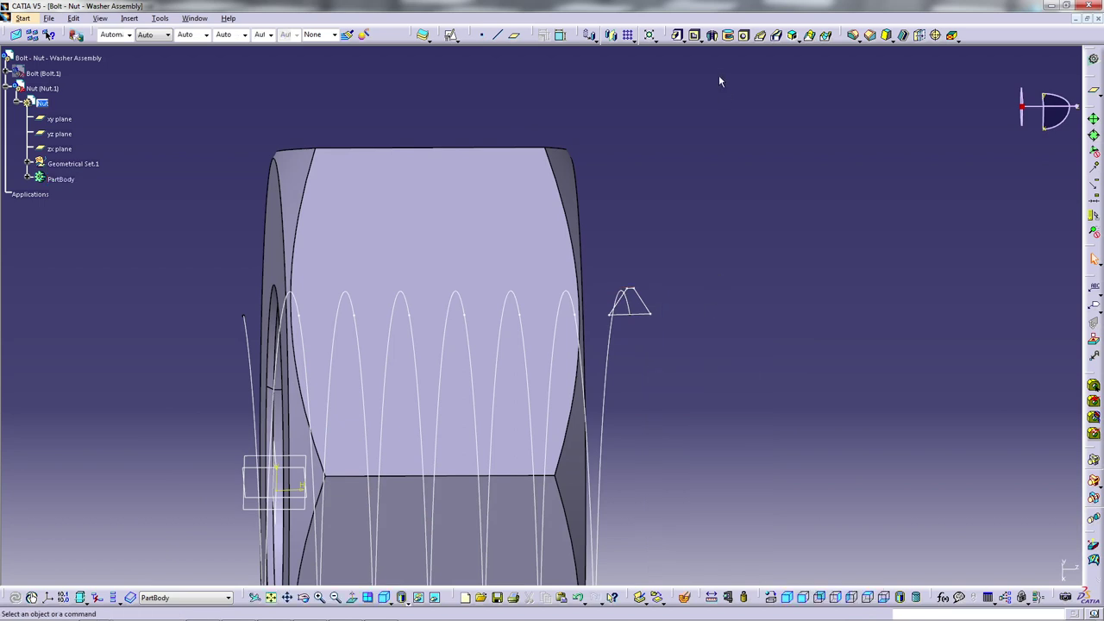
- Create a rib from the trapezoidal sketch along the helix, with profile control by pulling direction along the Z axis
{"action": "left_click", "coordinate": [761, 37]}
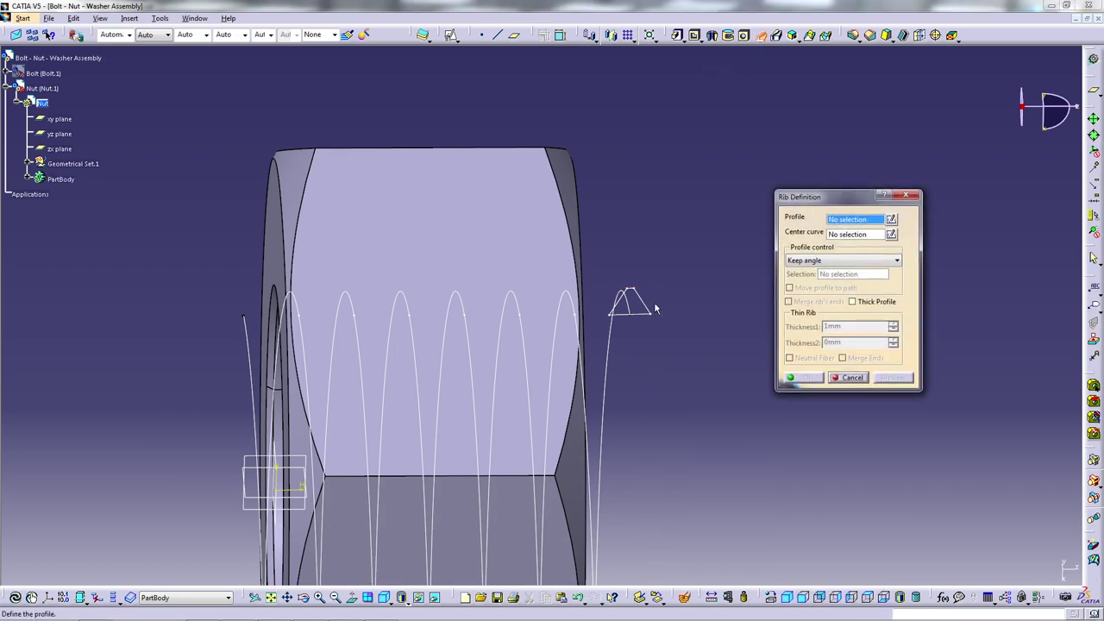
{"action": "left_click", "coordinate": [636, 308]}
{"action": "left_click", "coordinate": [609, 345]}
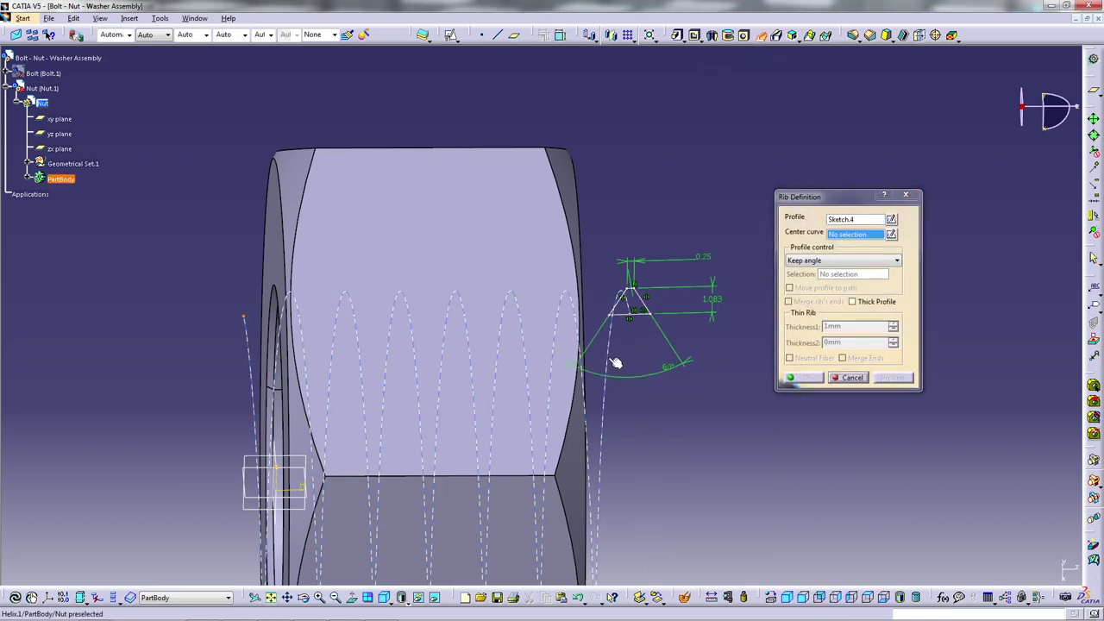
{"action": "left_click", "coordinate": [842, 261]}
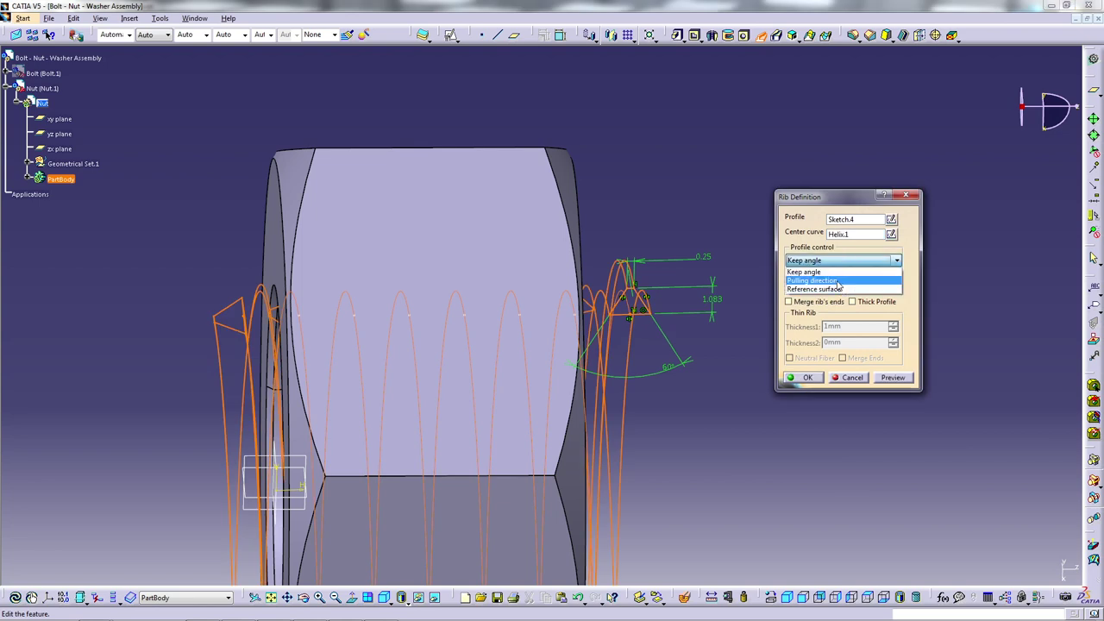
{"action": "left_click", "coordinate": [837, 281]}
{"action": "right_click", "coordinate": [841, 275]}
{"action": "left_click", "coordinate": [880, 321]}
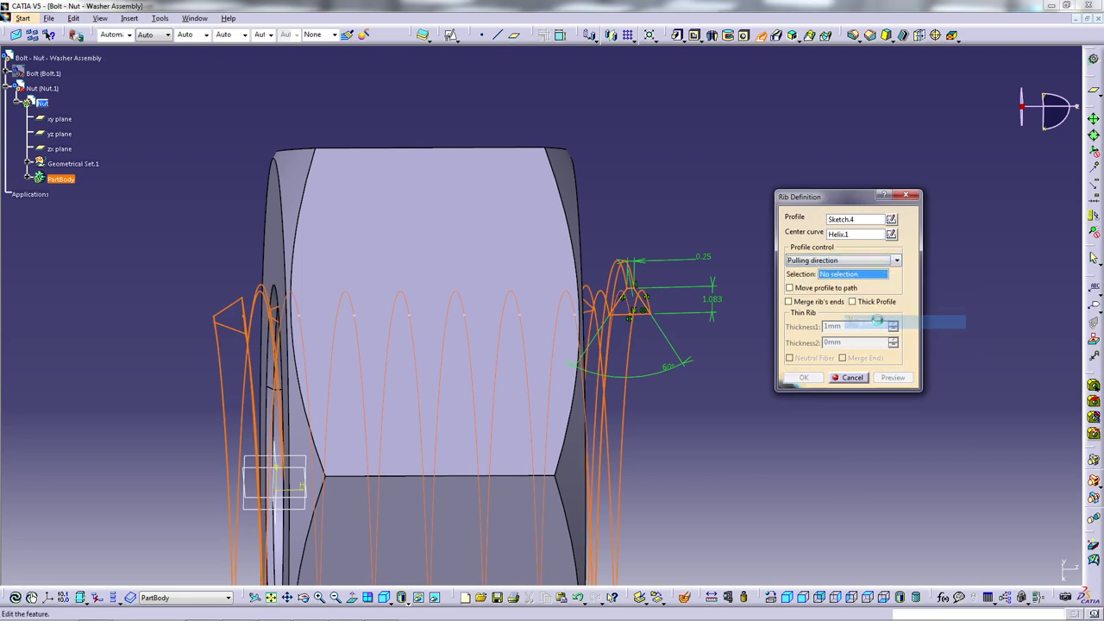
{"action": "left_click", "coordinate": [894, 379]}
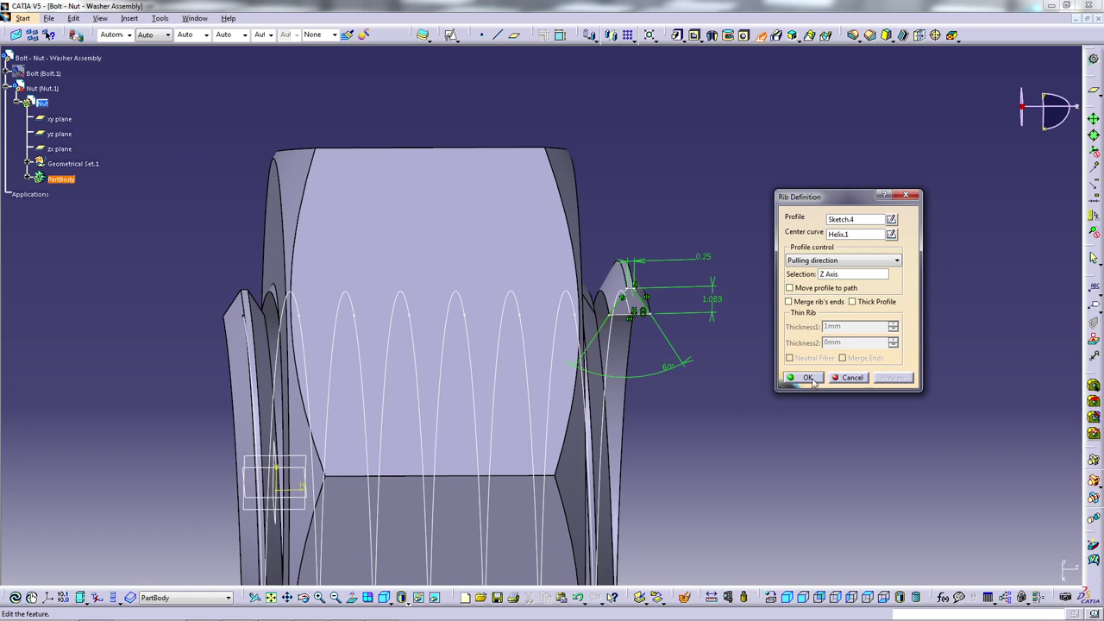
{"action": "left_click", "coordinate": [808, 377]}
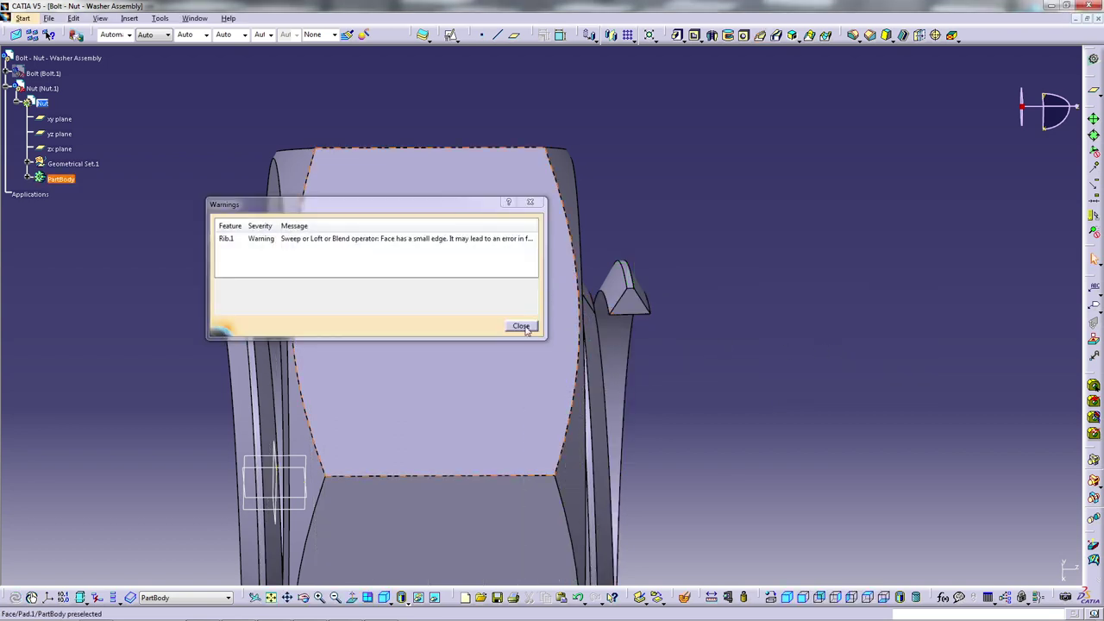
{"action": "left_click", "coordinate": [522, 327]}
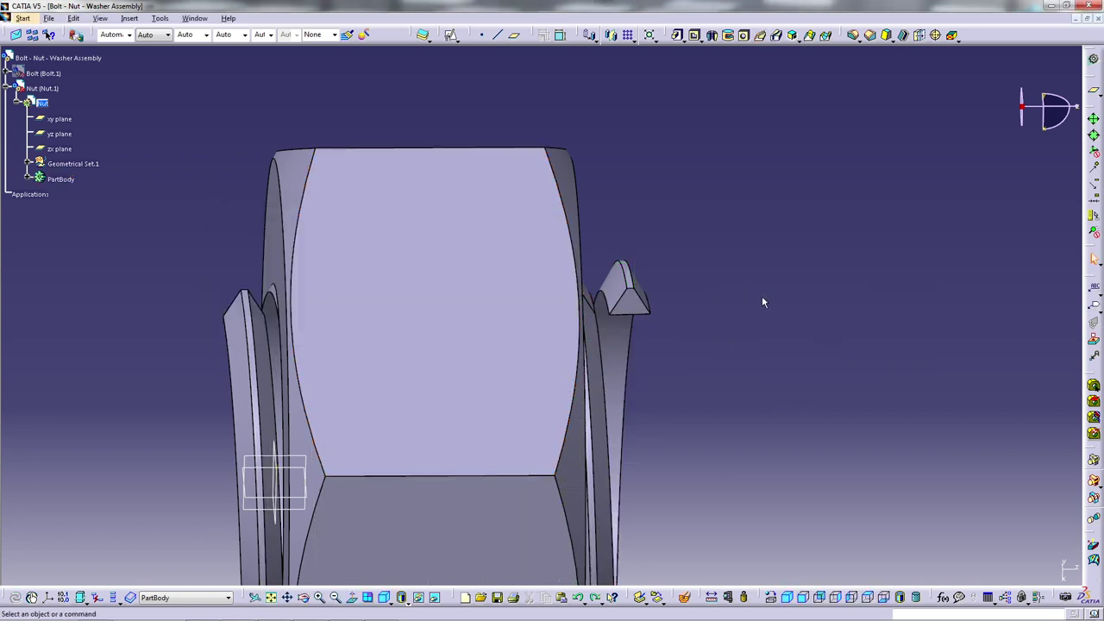
- Undo the rib and cut a slot from the trapezoidal sketch along the helix, with profile control by pulling direction along the Z axis
{"action": "key", "text": "ctrl+z"}
{"action": "left_click", "coordinate": [777, 35]}
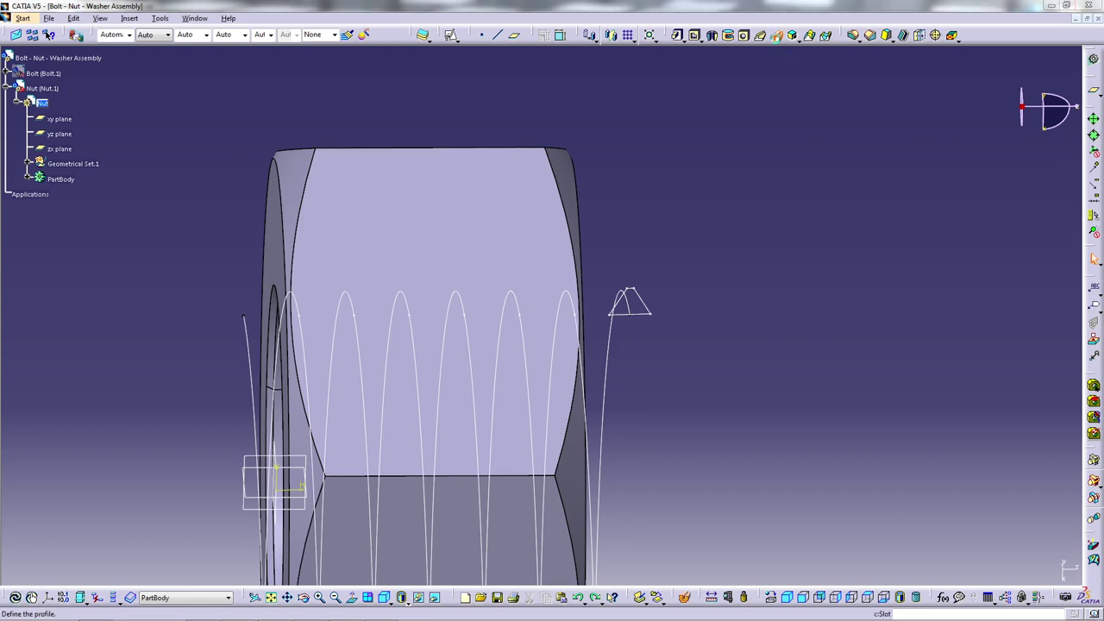
{"action": "left_click", "coordinate": [634, 306]}
{"action": "left_click", "coordinate": [610, 364]}
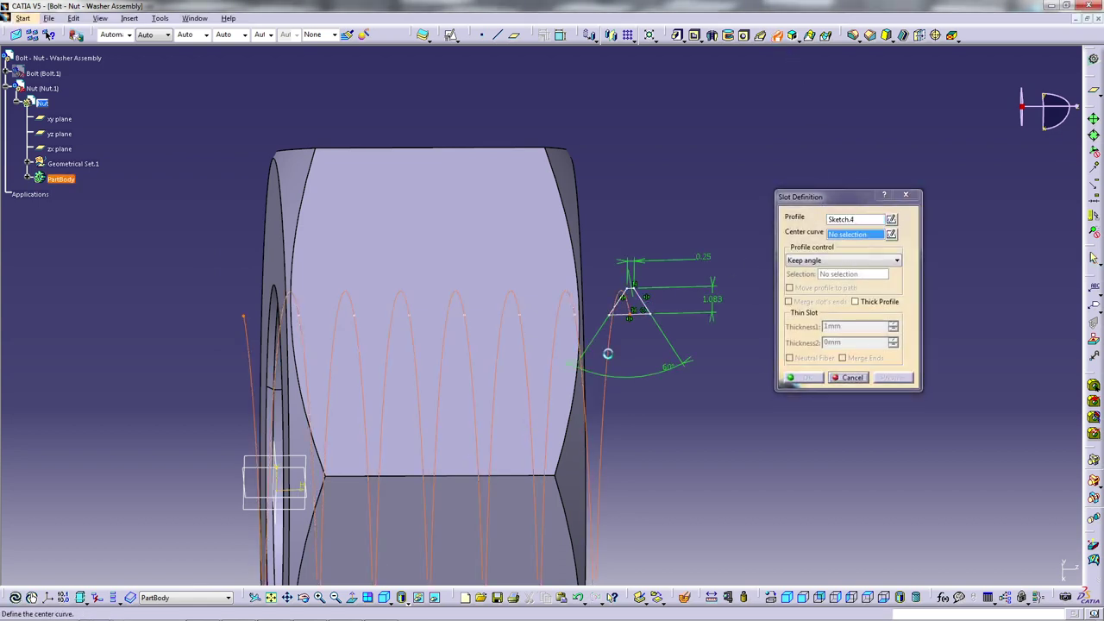
{"action": "left_click", "coordinate": [825, 266]}
{"action": "left_click", "coordinate": [828, 285]}
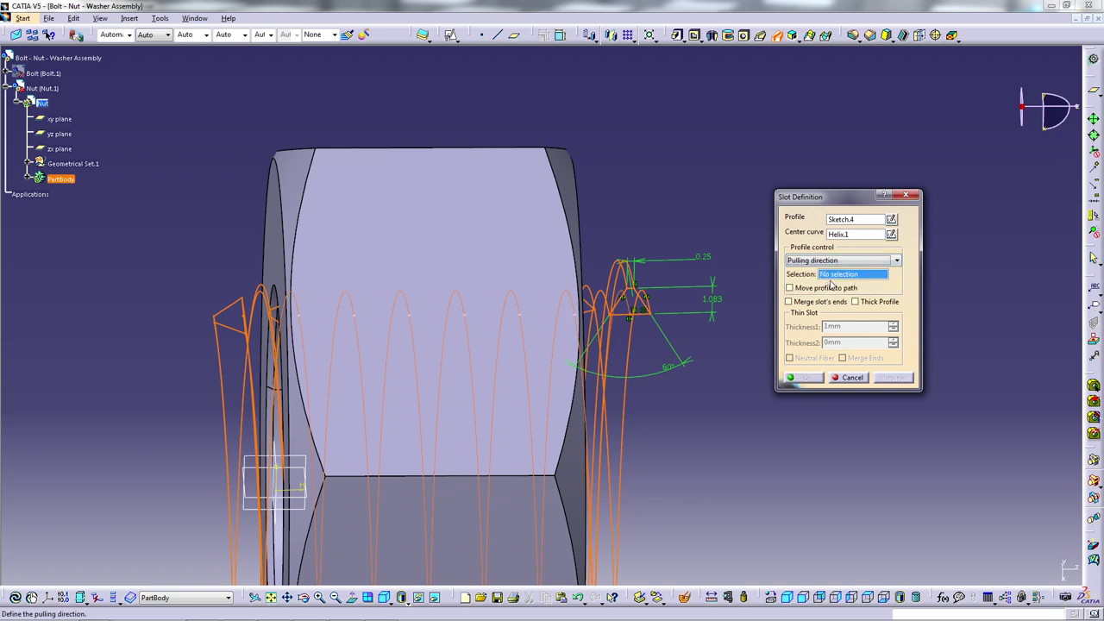
{"action": "right_click", "coordinate": [834, 276]}
{"action": "left_click", "coordinate": [858, 325]}
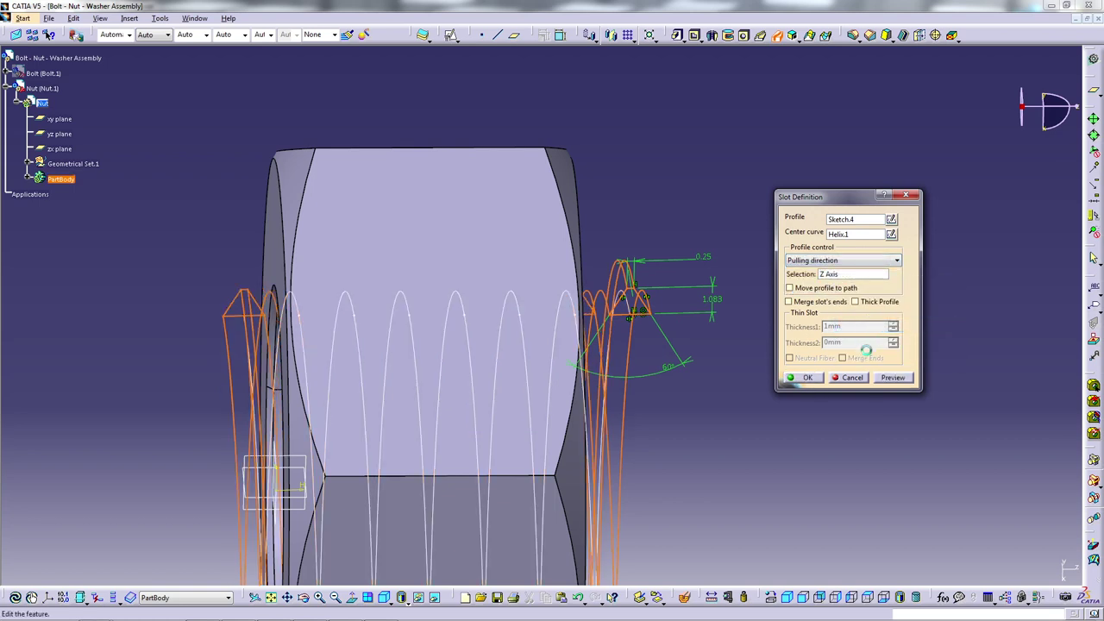
{"action": "left_click", "coordinate": [893, 378]}
{"action": "left_click", "coordinate": [808, 378]}
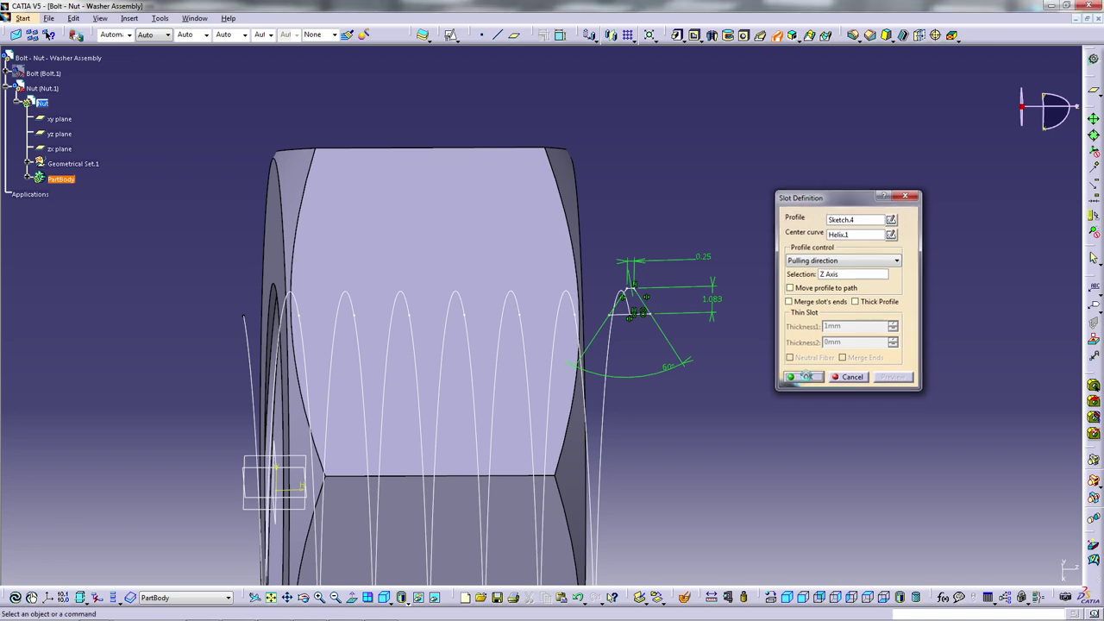
{"action": "left_click", "coordinate": [522, 323]}
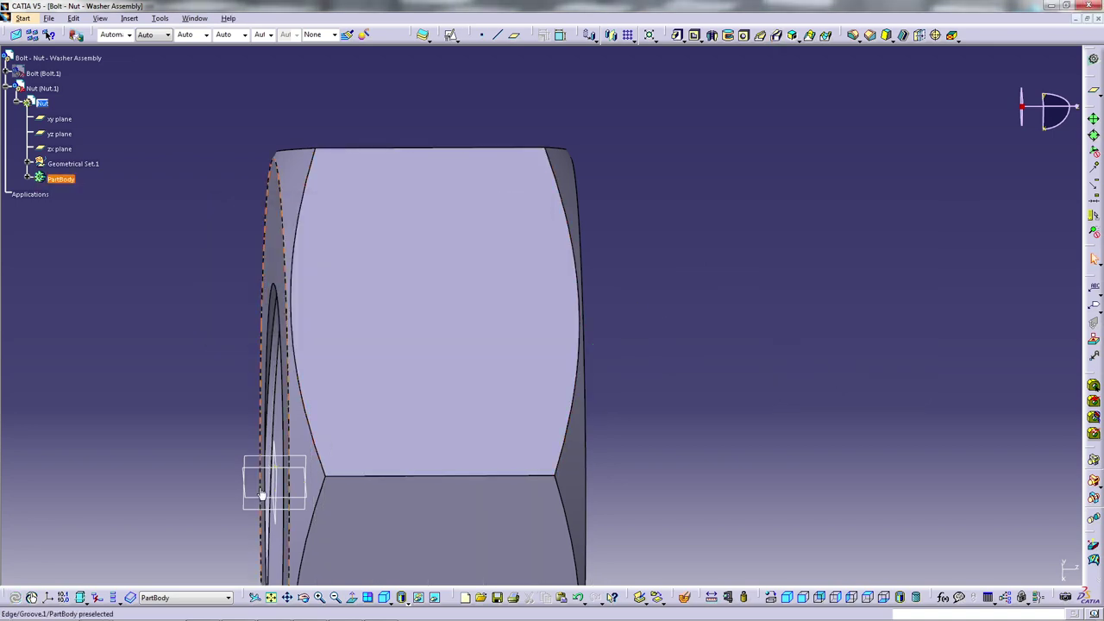
- Show the hidden bolt again, with the assembly in isometric view
{"action": "middle_click_drag", "start_coordinate": [172, 434], "coordinate": [360, 345]}
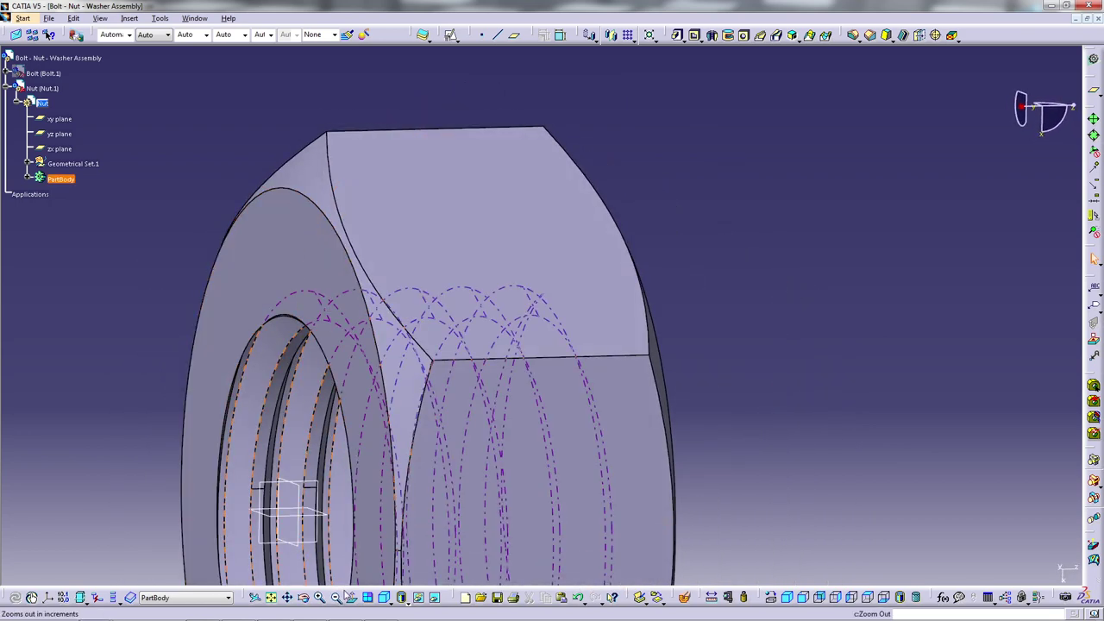
{"action": "left_click", "coordinate": [336, 597]}
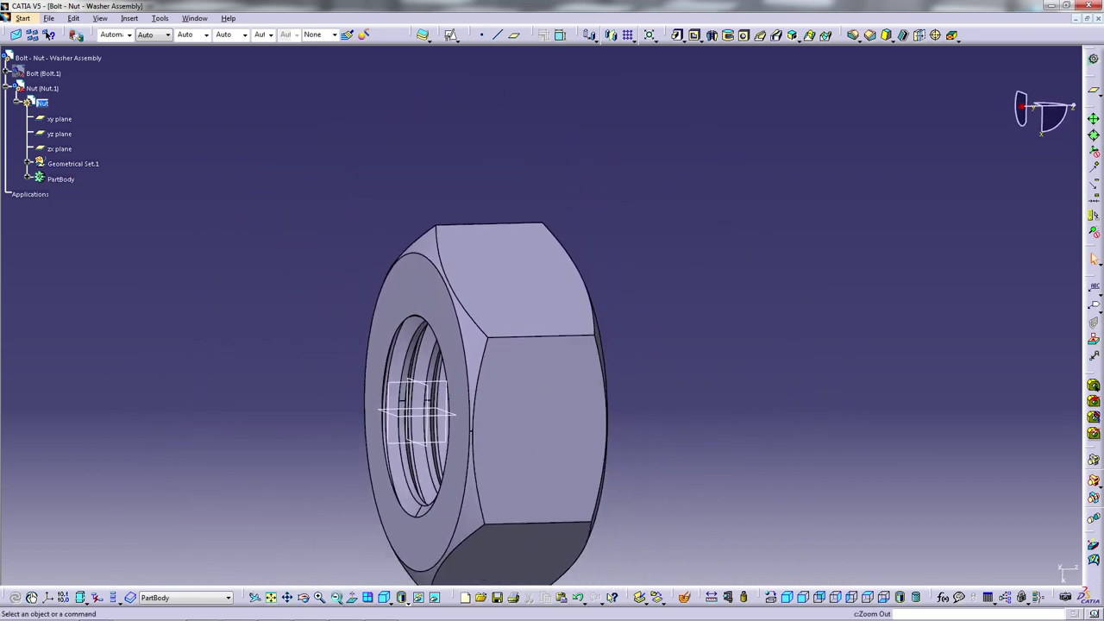
{"action": "left_click", "coordinate": [785, 598]}
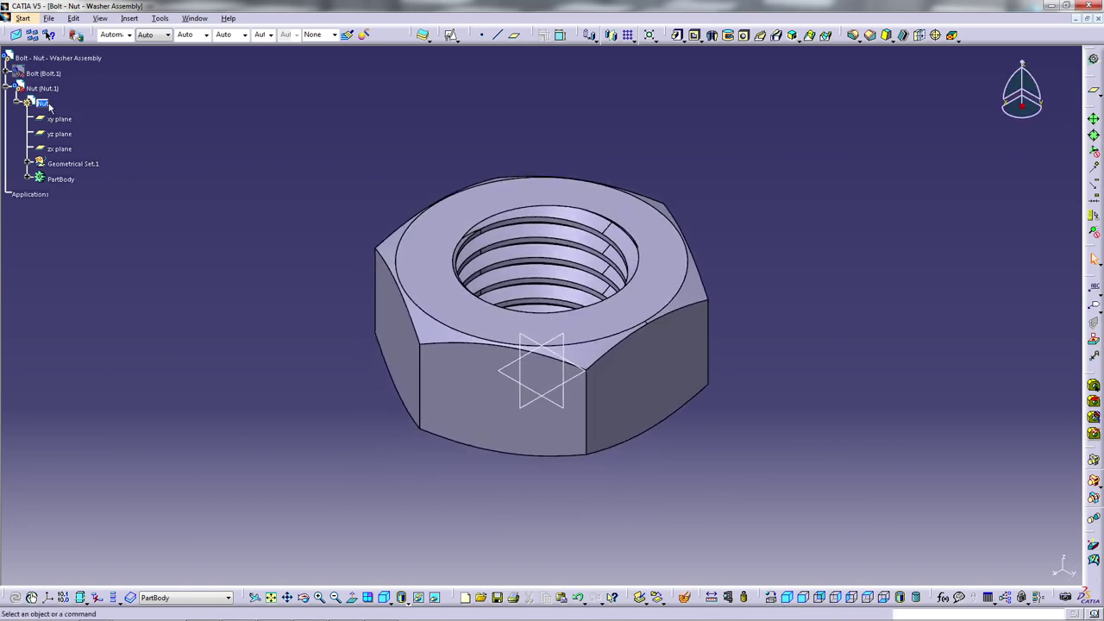
{"action": "right_click", "coordinate": [43, 73]}
{"action": "left_click", "coordinate": [82, 109]}
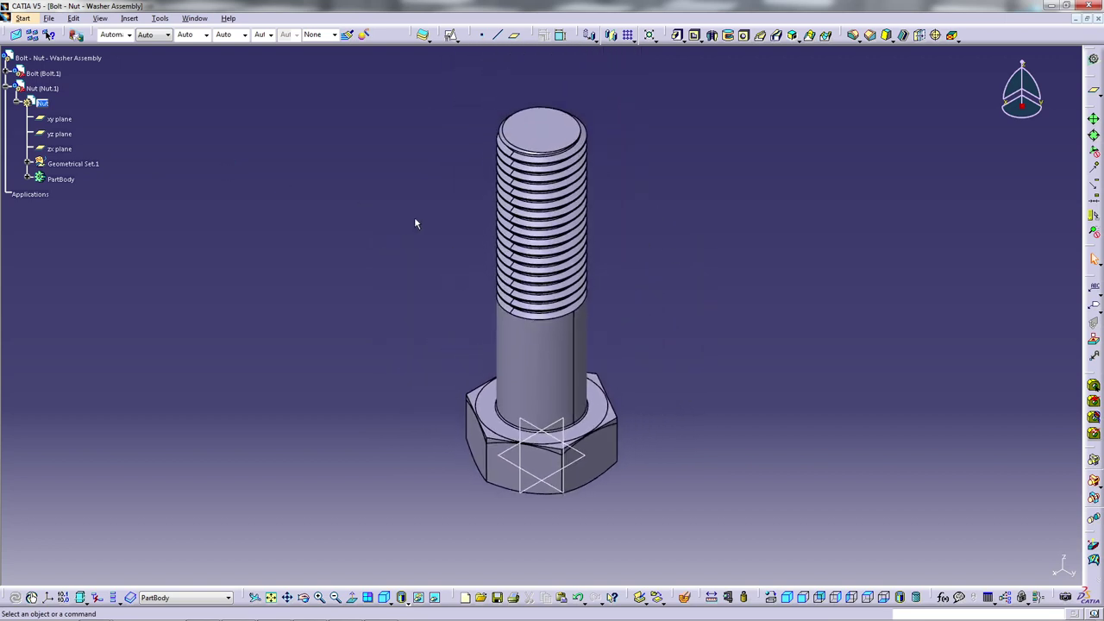
- Activate the top-level assembly and move the nut up along the bolt's axis onto the threaded section
{"action": "left_click", "coordinate": [543, 366]}
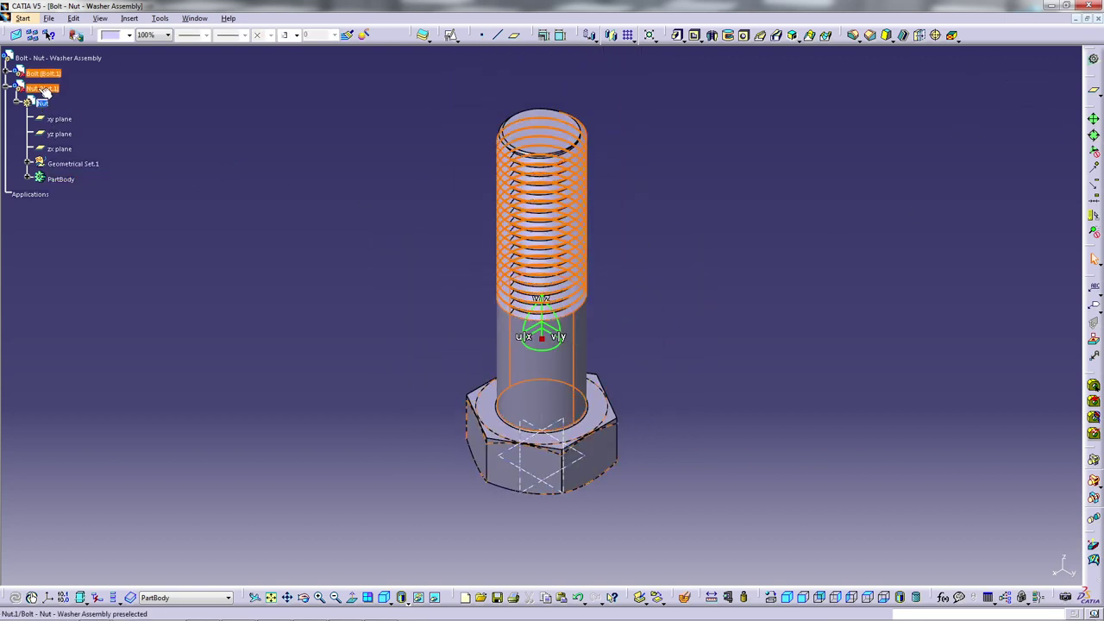
{"action": "double_click", "coordinate": [52, 58]}
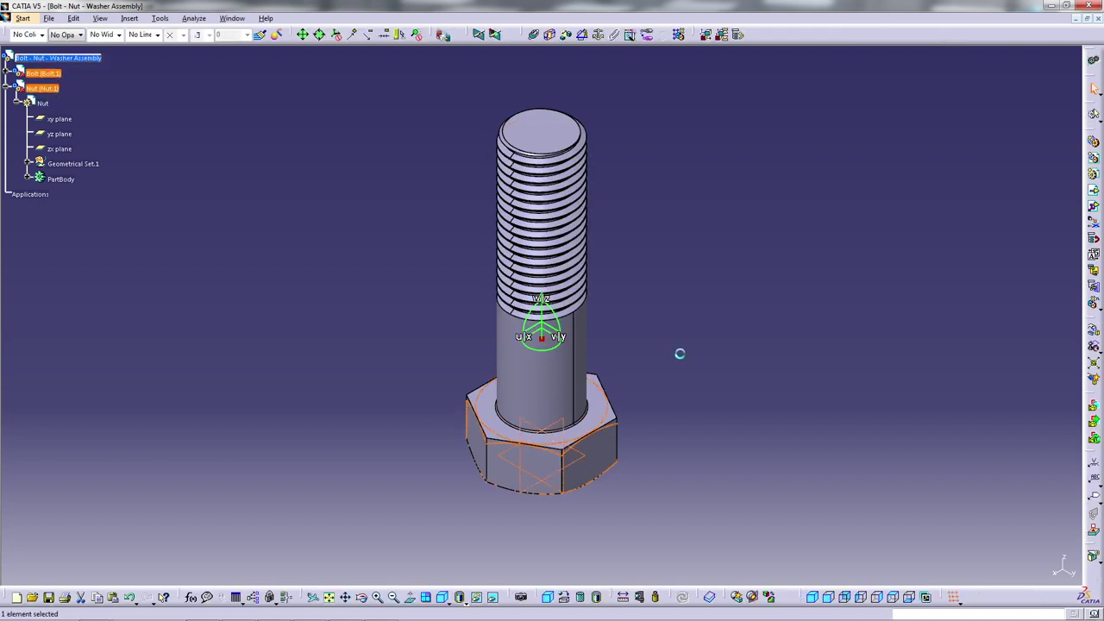
{"action": "left_click_drag", "start_coordinate": [544, 330], "coordinate": [593, 123]}
{"action": "left_click", "coordinate": [593, 122]}
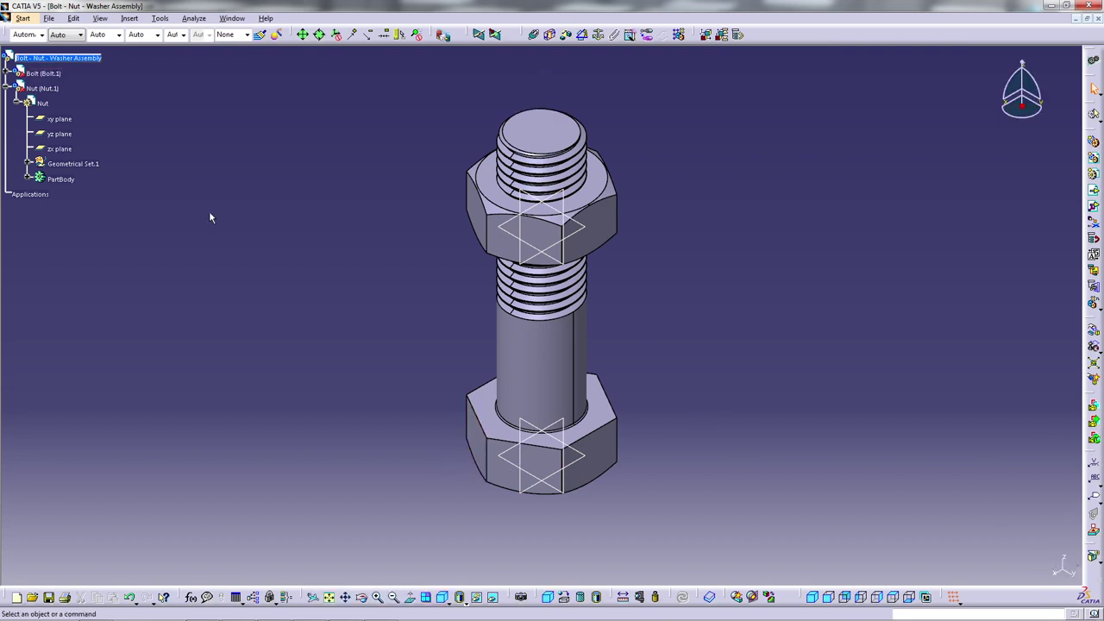
- Hide the nut's xy, yz and zx planes and collapse the nut's branch in the tree
{"action": "left_click", "coordinate": [67, 120]}
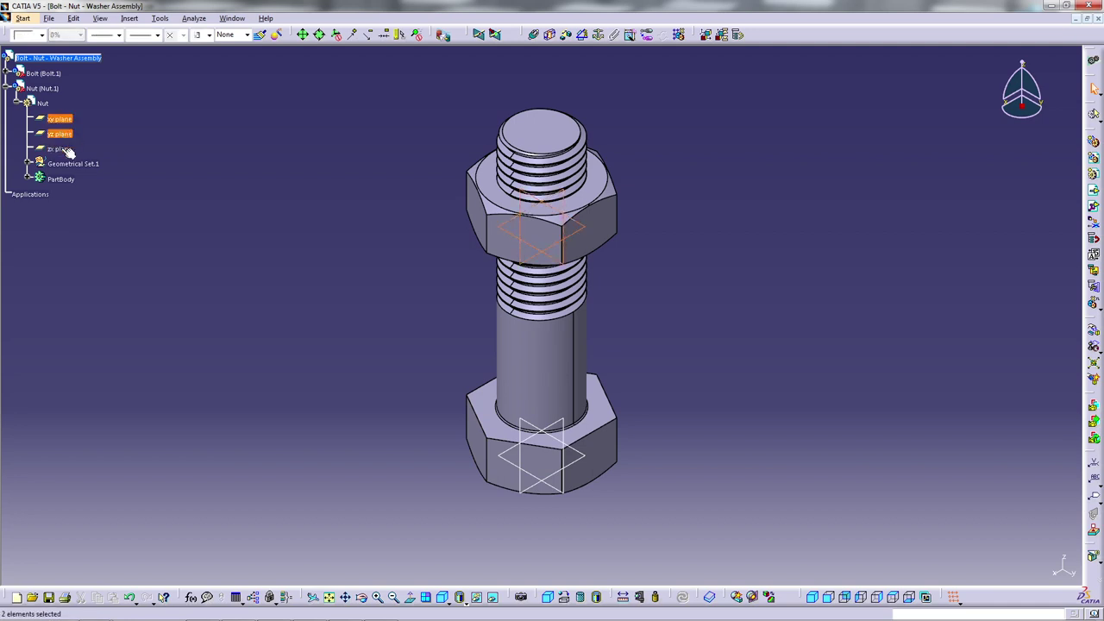
{"action": "right_click", "coordinate": [69, 150]}
{"action": "left_click", "coordinate": [87, 183]}
{"action": "left_click", "coordinate": [10, 88]}
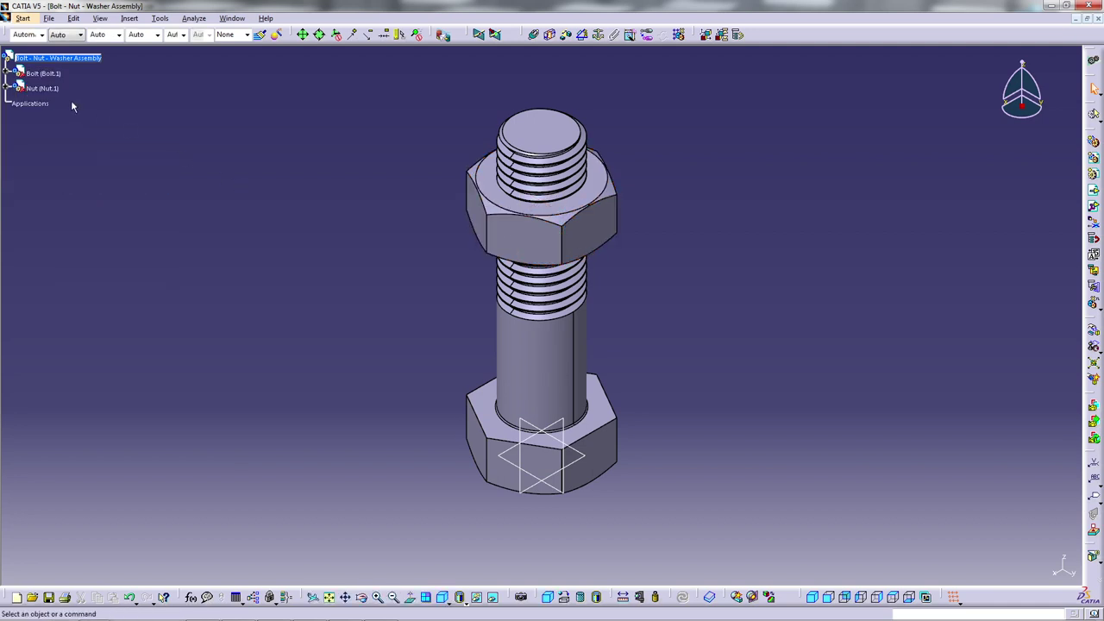
- Hide the bolt and nut components
{"action": "left_click_drag", "start_coordinate": [75, 103], "coordinate": [21, 69]}
{"action": "right_click", "coordinate": [44, 88]}
{"action": "left_click", "coordinate": [71, 125]}
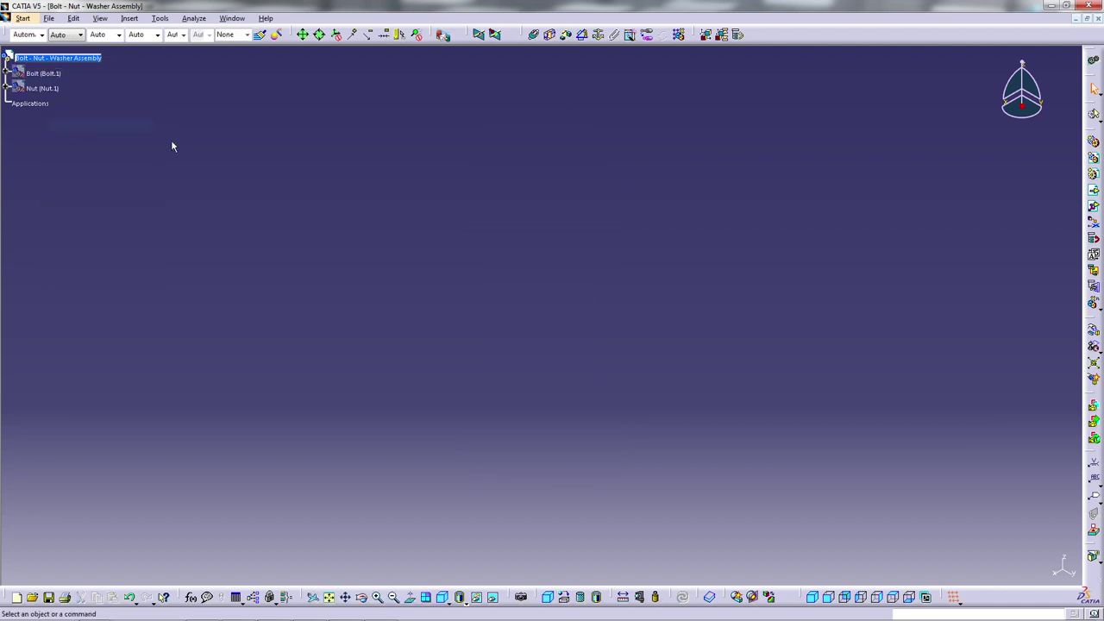
- Insert a new part named Flat Washer into the assembly, choosing to define a new origin point
{"action": "left_click", "coordinate": [128, 18]}
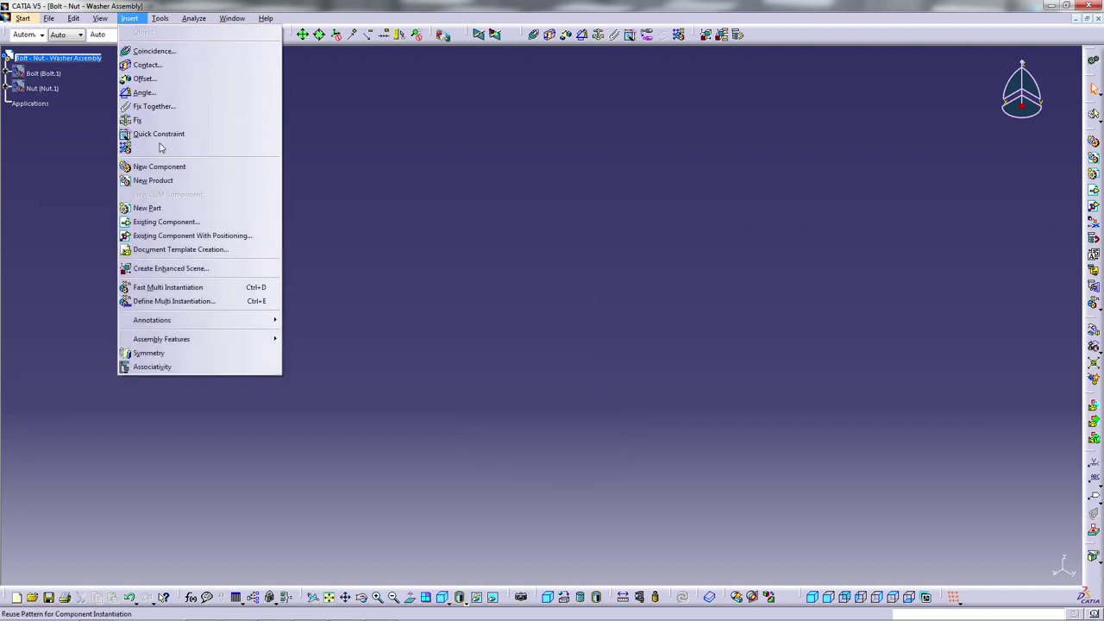
{"action": "left_click", "coordinate": [164, 207]}
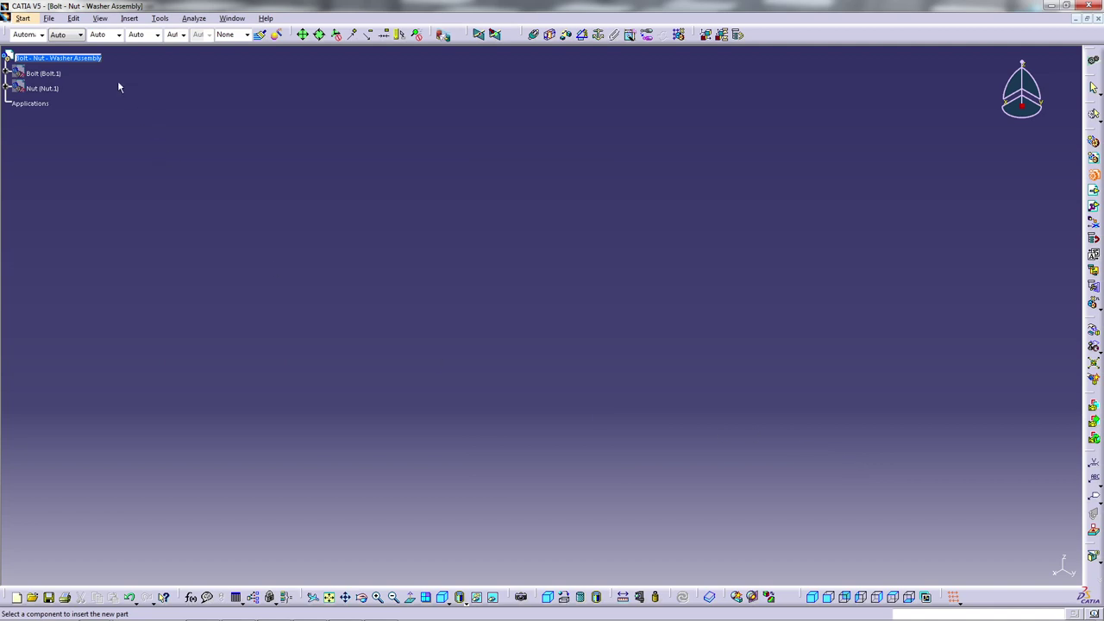
{"action": "left_click", "coordinate": [91, 59]}
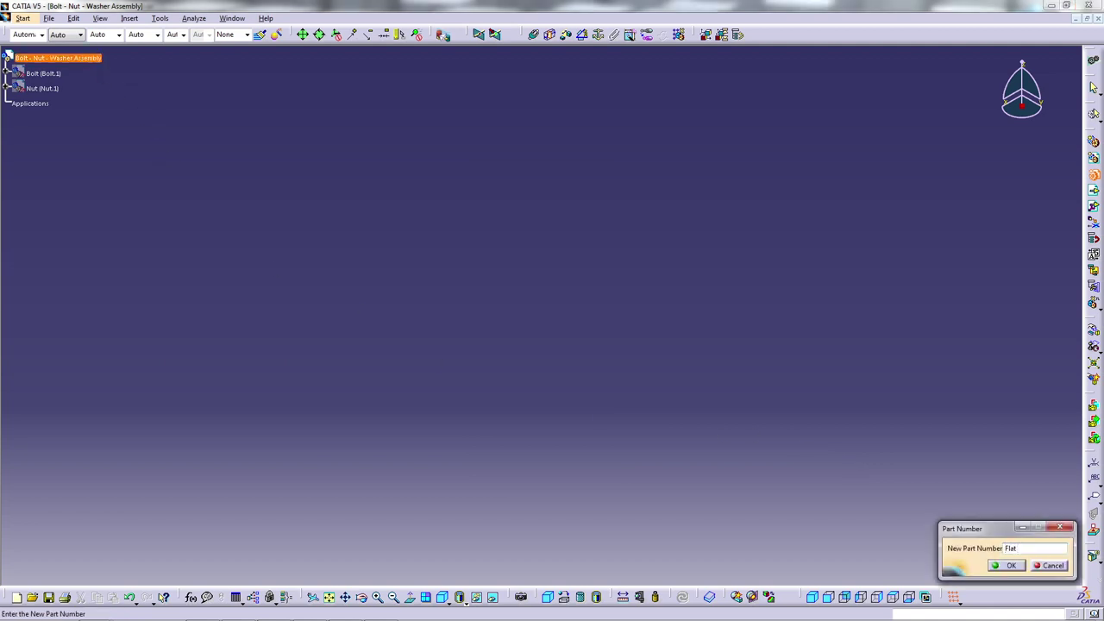
{"action": "key", "text": "Return"}
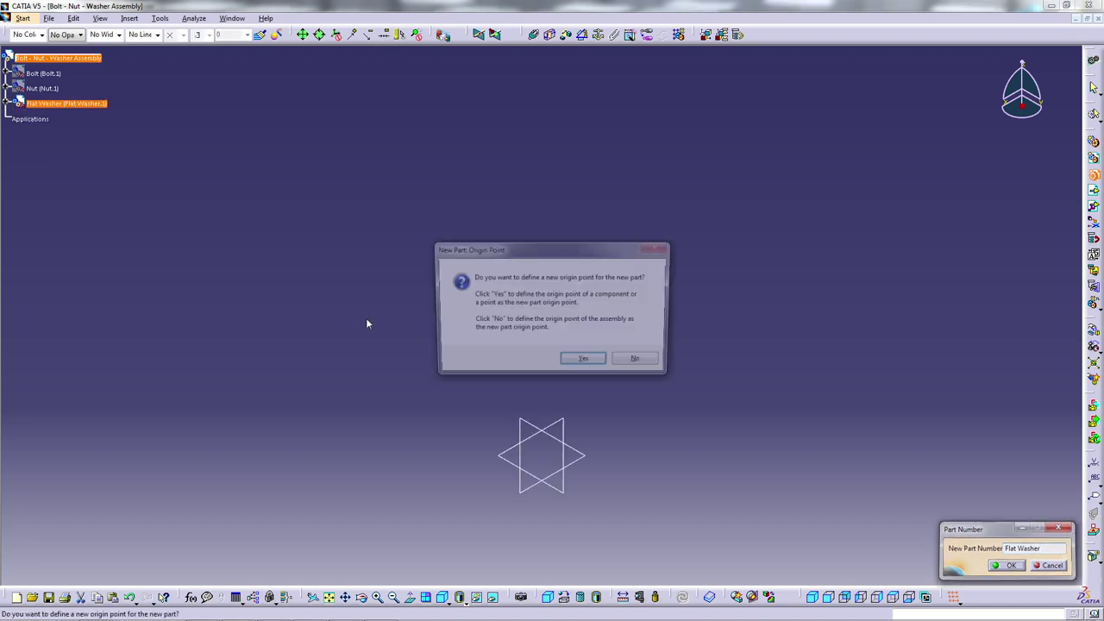
{"action": "key", "text": "Return"}
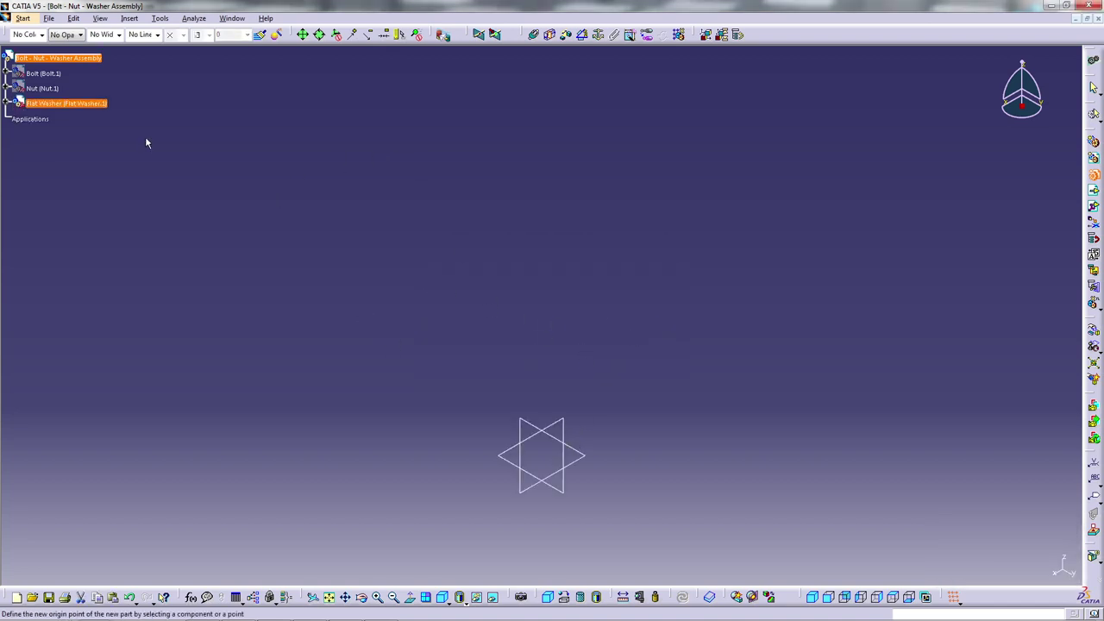
- Activate the Flat Washer part for editing and start a positioned sketch on its xy plane
{"action": "left_click", "coordinate": [8, 104]}
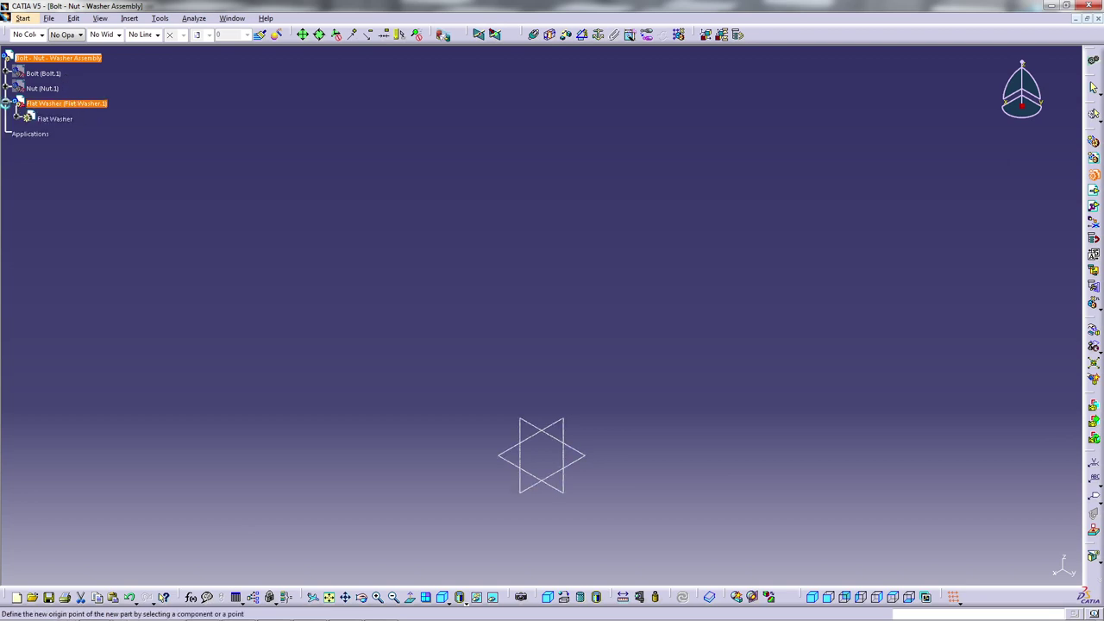
{"action": "double_click", "coordinate": [63, 121]}
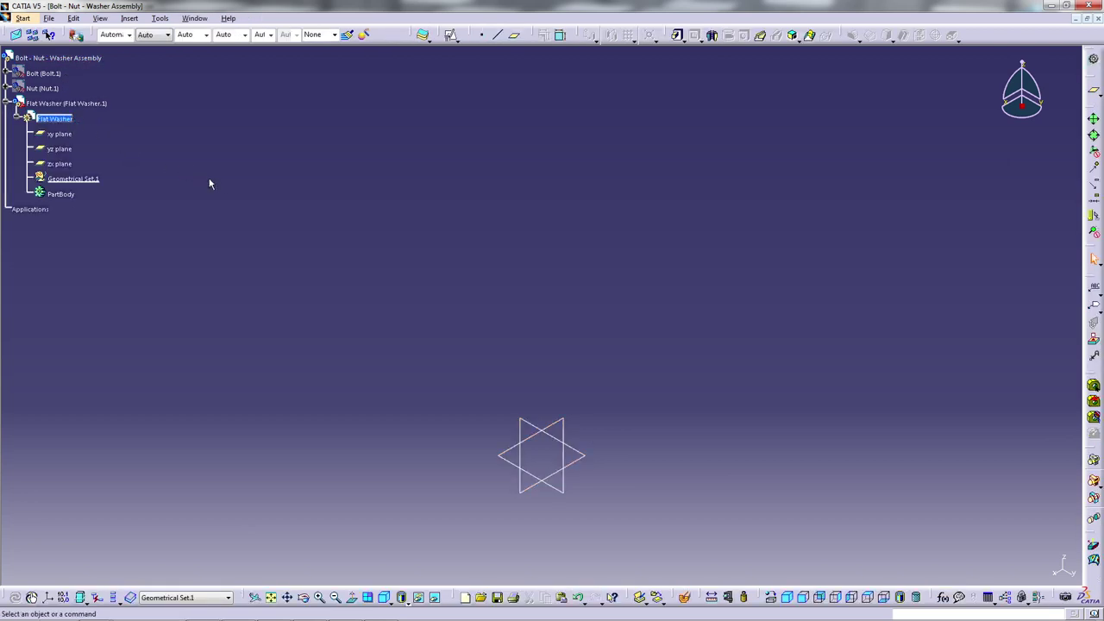
{"action": "left_click", "coordinate": [586, 461]}
{"action": "left_click", "coordinate": [451, 36]}
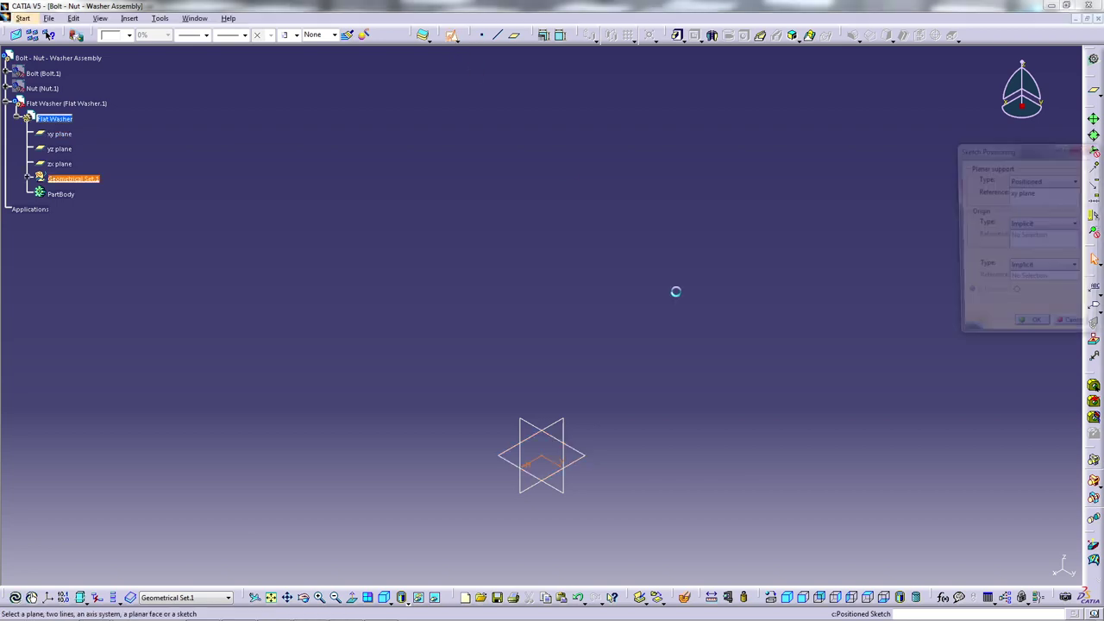
{"action": "left_click", "coordinate": [1035, 333]}
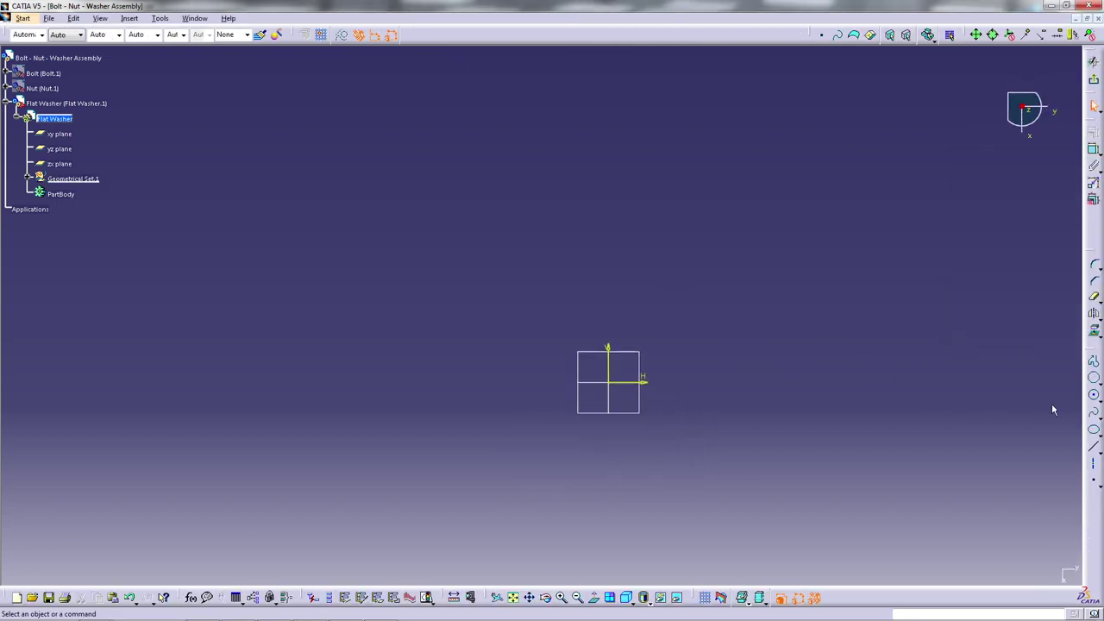
- Sketch two concentric circles centred on the origin, with radii of about 13.1 mm and 8.6 mm
{"action": "left_click", "coordinate": [1094, 395]}
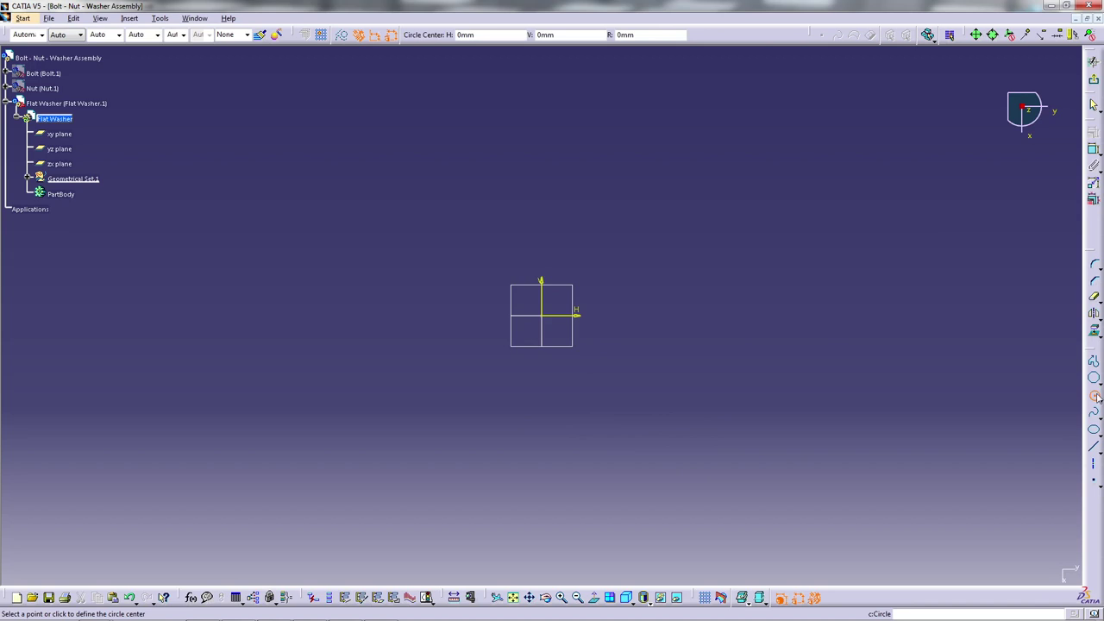
{"action": "left_click", "coordinate": [544, 315]}
{"action": "left_click", "coordinate": [634, 292]}
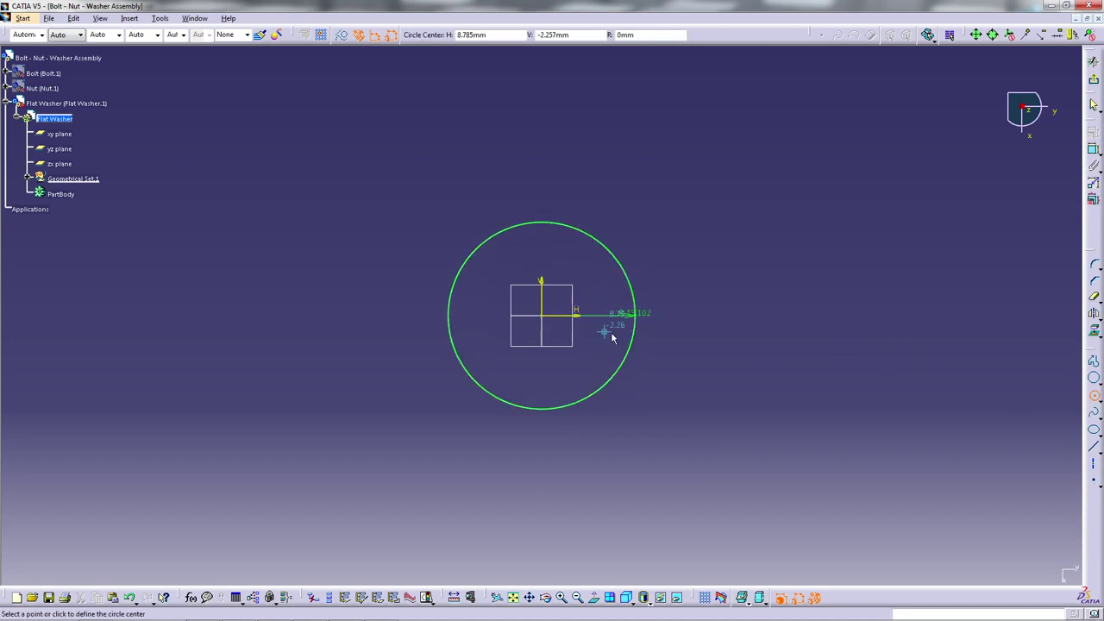
{"action": "left_click", "coordinate": [542, 315]}
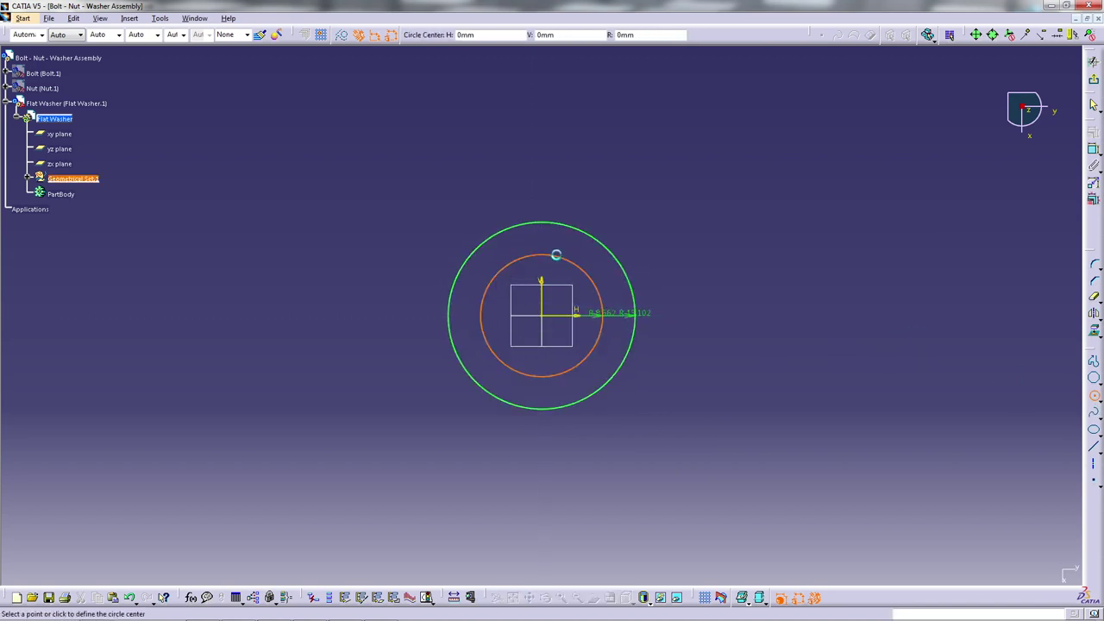
{"action": "left_click", "coordinate": [556, 256]}
- Move the radius dimensions clear of the circles and set the inner radius to 8.5 mm and the outer radius to 15 mm
{"action": "left_click_drag", "start_coordinate": [592, 316], "coordinate": [610, 256]}
{"action": "left_click_drag", "start_coordinate": [619, 330], "coordinate": [670, 373]}
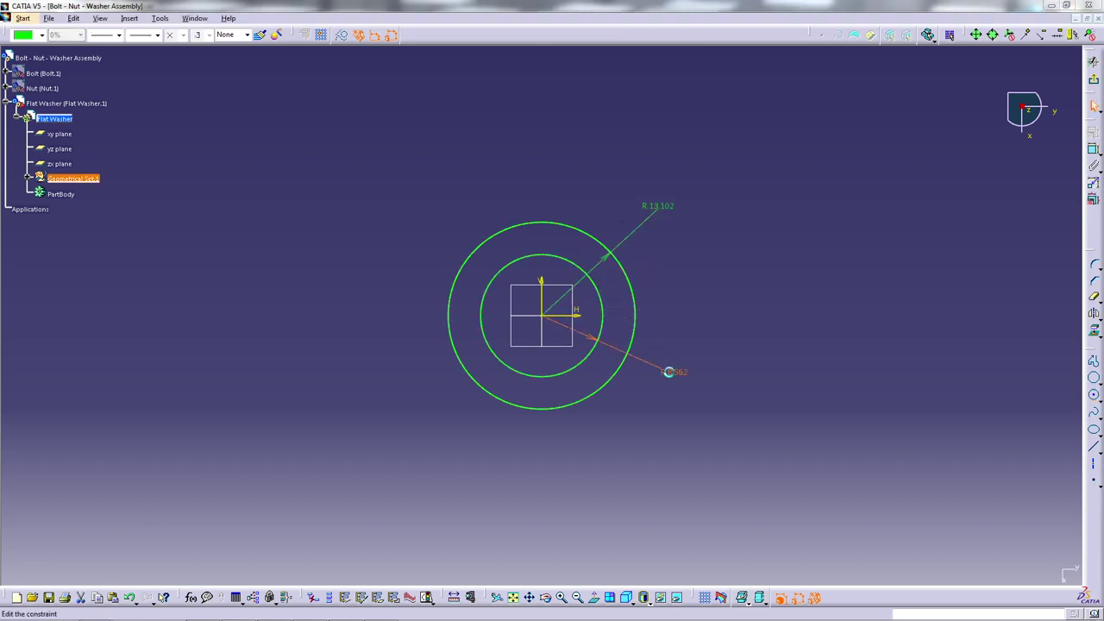
{"action": "double_click", "coordinate": [671, 374]}
{"action": "type", "text": "8.5"}
{"action": "key", "text": "Return"}
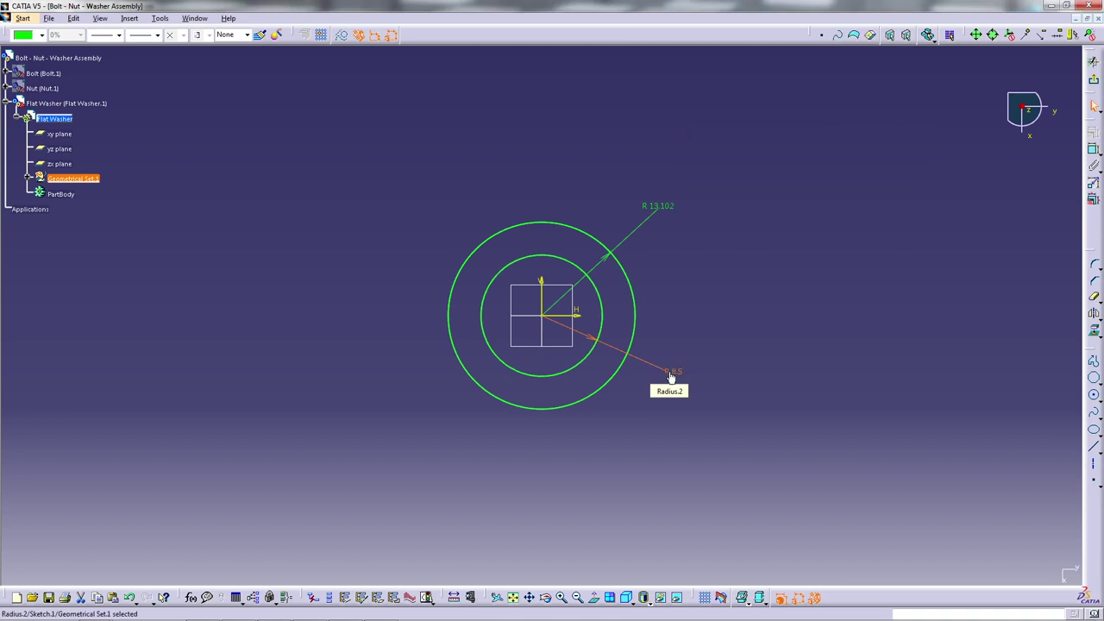
{"action": "double_click", "coordinate": [661, 212]}
{"action": "type", "text": "15"}
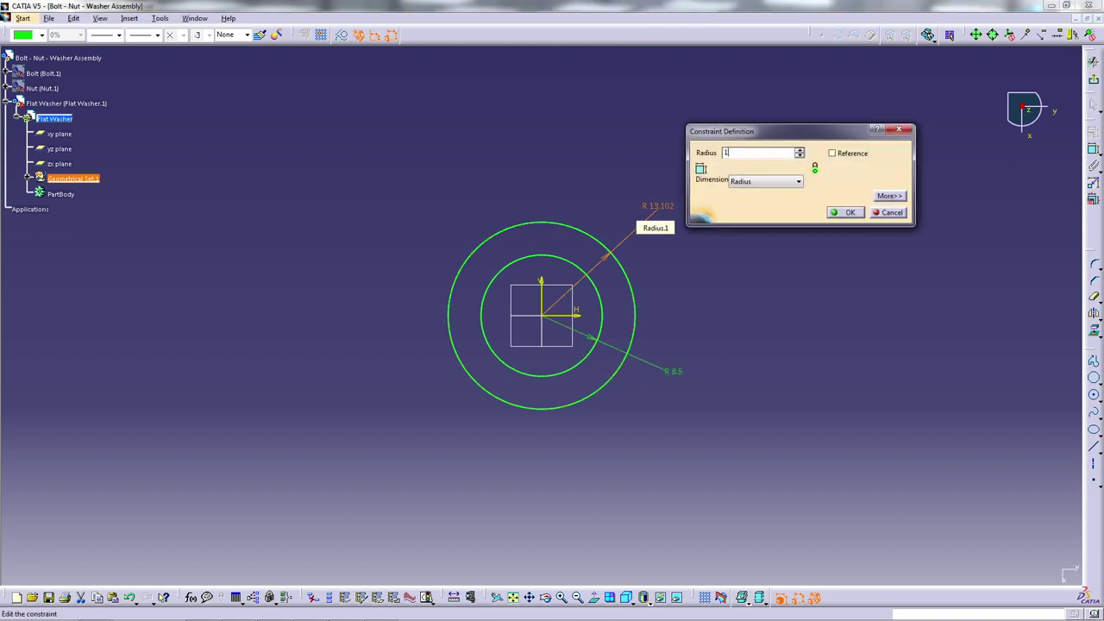
{"action": "key", "text": "Return"}
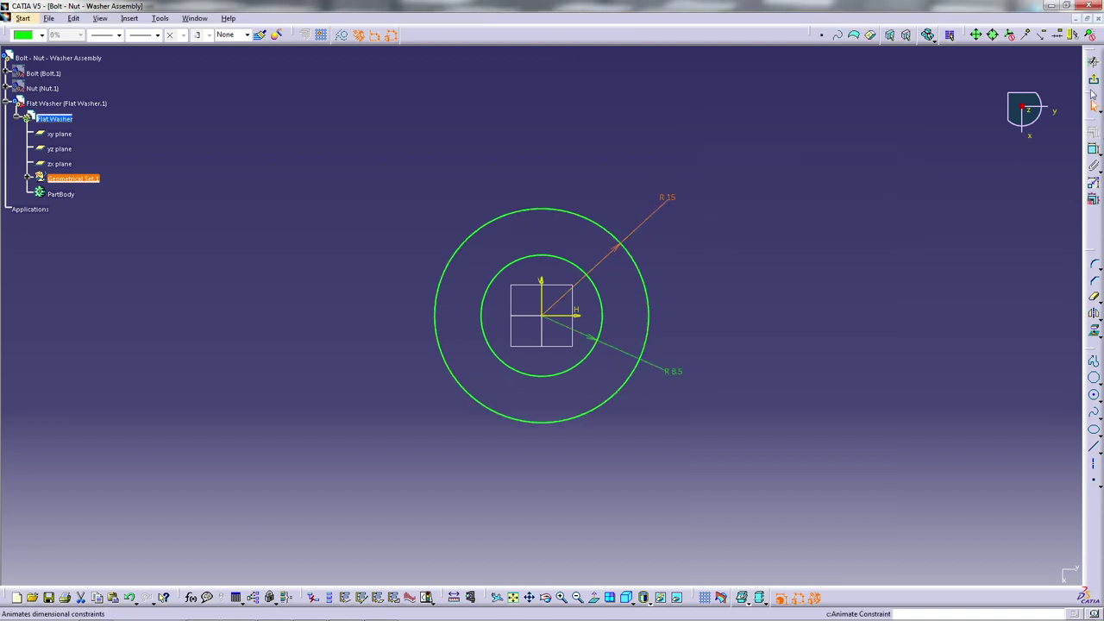
- Exit the washer sketch and extrude the ring profile into a thin solid with the Pad command
{"action": "left_click", "coordinate": [1093, 63]}
{"action": "left_click", "coordinate": [678, 35]}
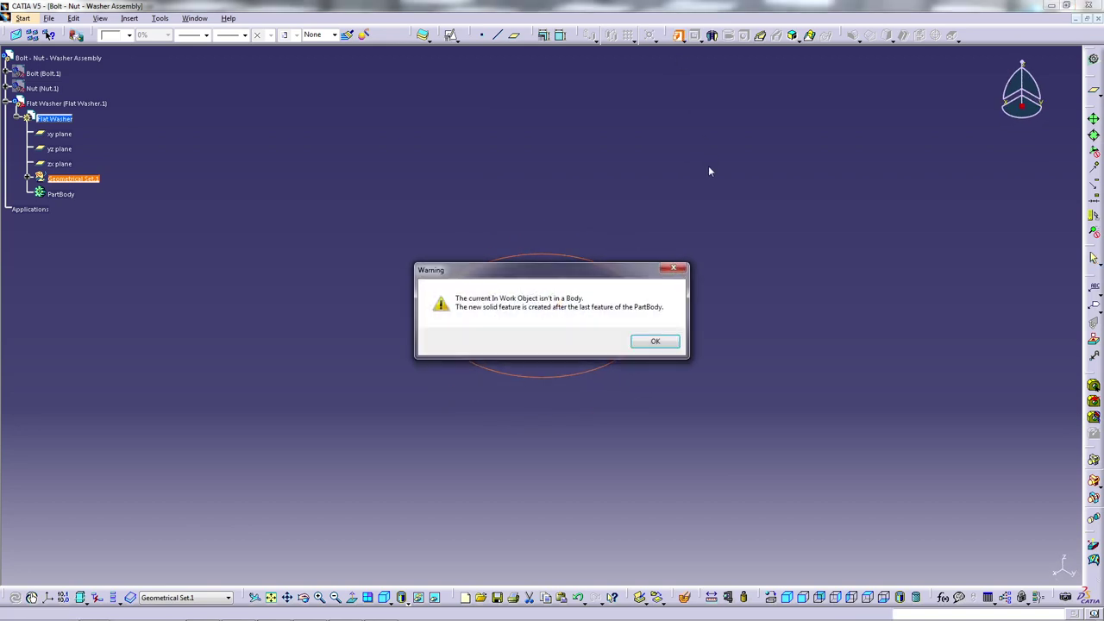
{"action": "left_click", "coordinate": [654, 344]}
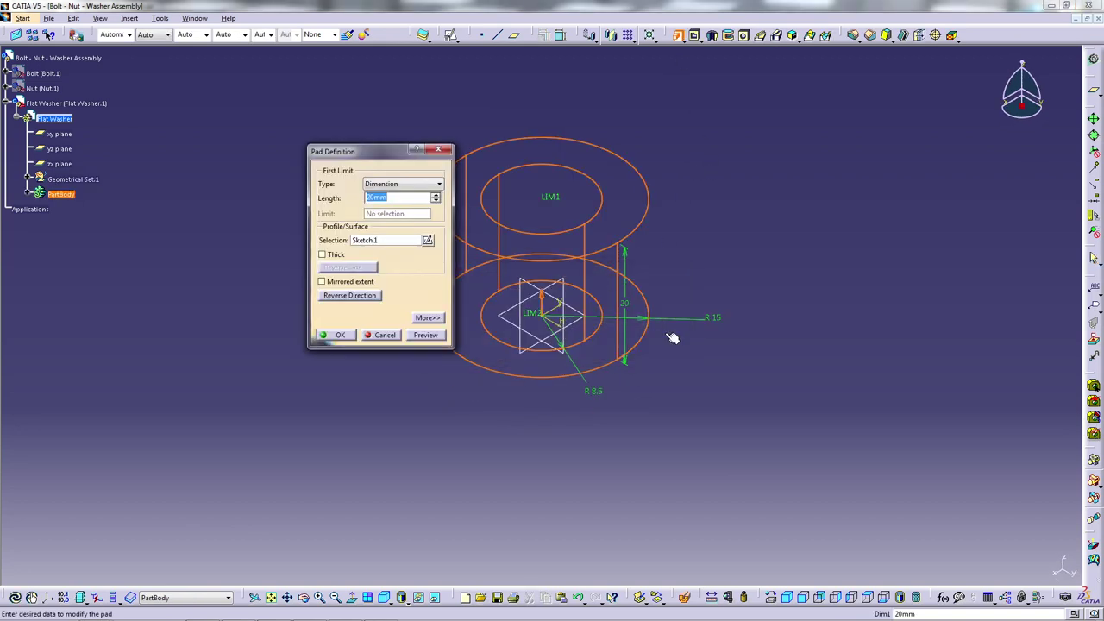
{"action": "key", "text": "Return"}
{"action": "left_click", "coordinate": [812, 297]}
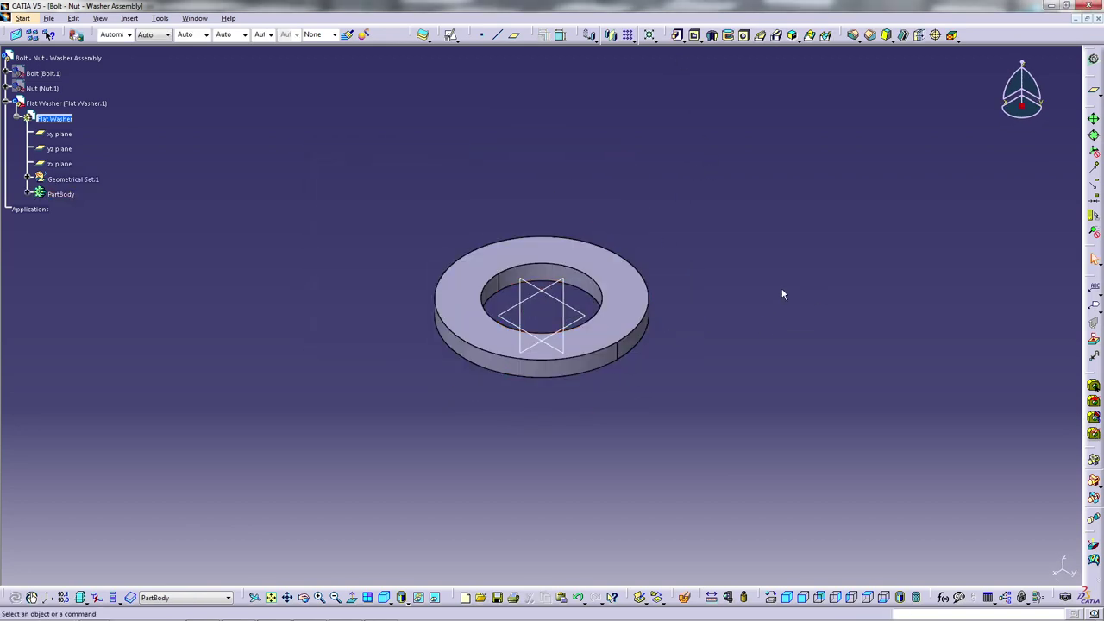
- Save the washer part as Flat Washer.CATPart in the Bolt - Nut - Washers folder, accepting the update of its links
{"action": "key", "text": "ctrl+s"}
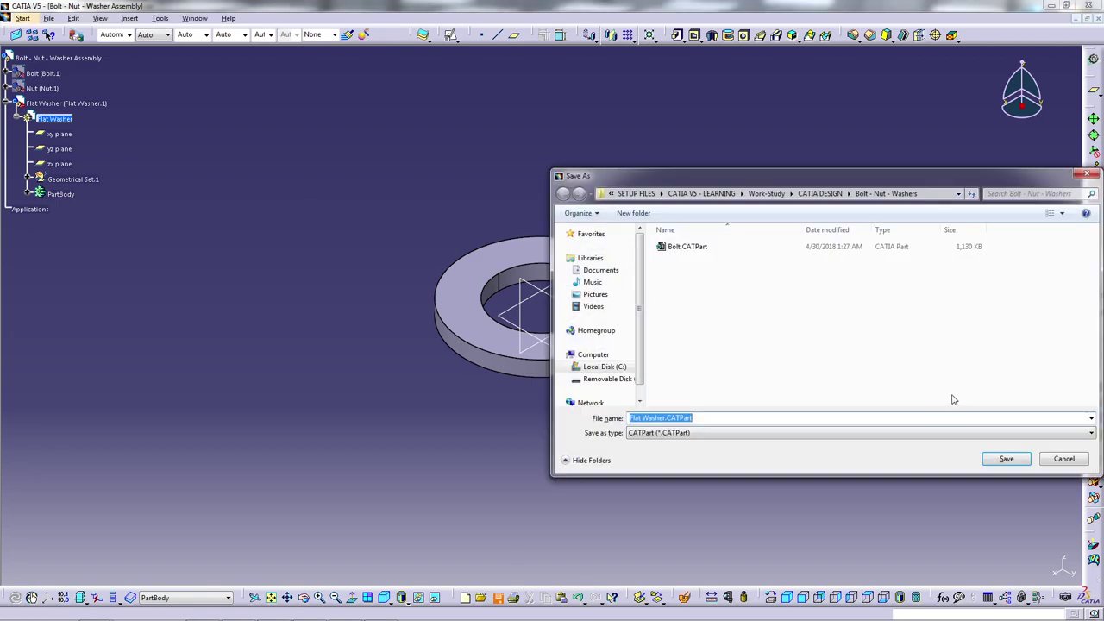
{"action": "left_click", "coordinate": [1007, 459]}
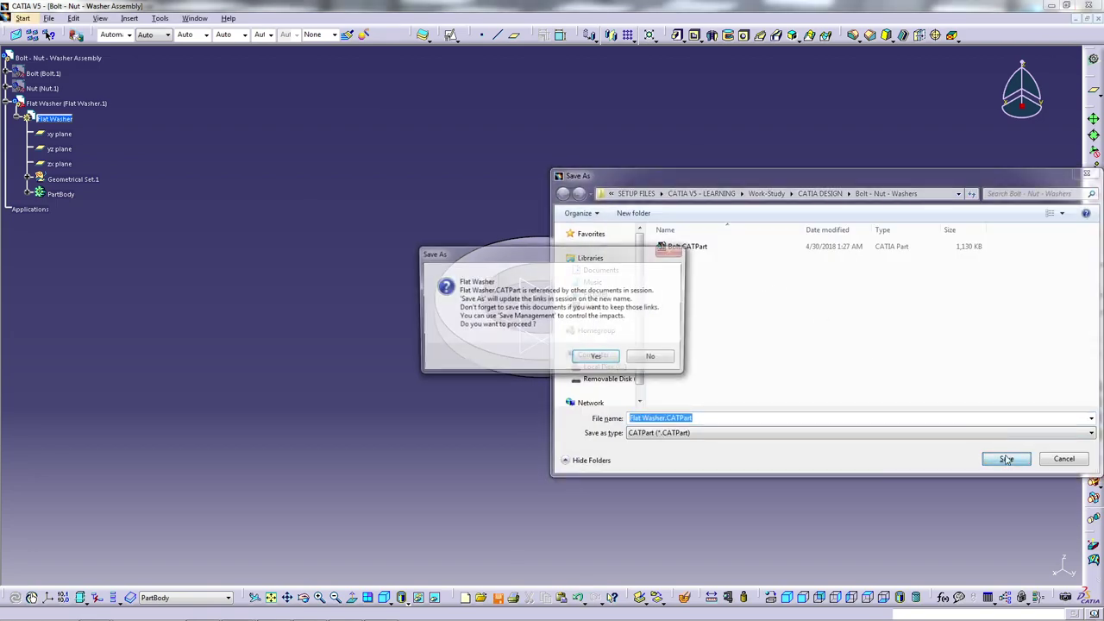
{"action": "left_click", "coordinate": [600, 358]}
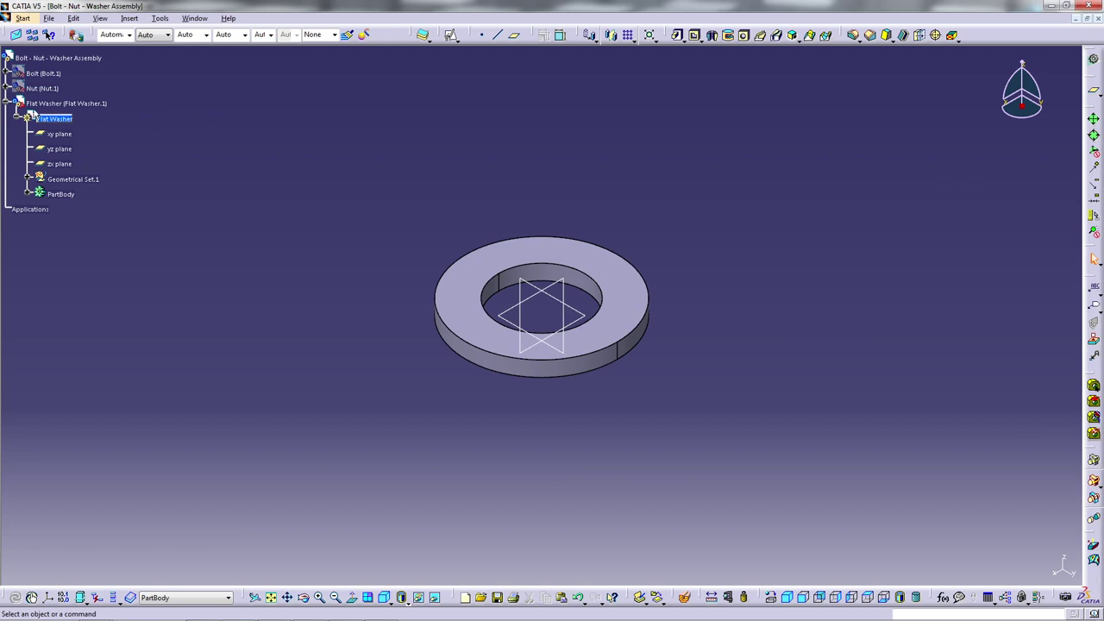
{"action": "left_click", "coordinate": [10, 104]}
- Show the hidden Nut component and activate its part for editing
{"action": "right_click", "coordinate": [52, 88]}
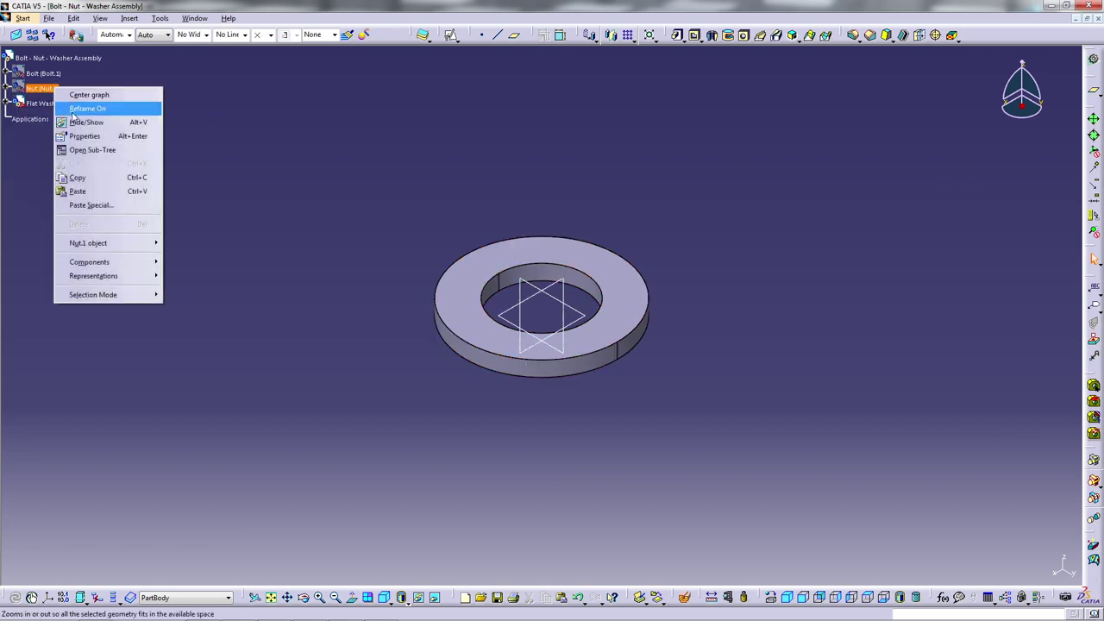
{"action": "left_click", "coordinate": [75, 120]}
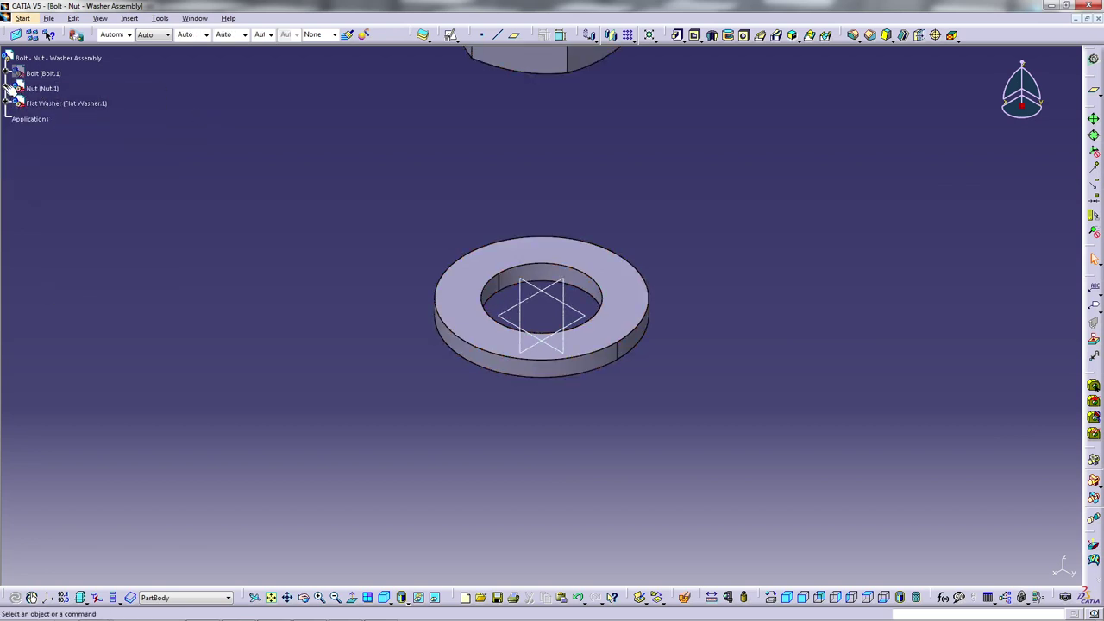
{"action": "left_click", "coordinate": [9, 88]}
{"action": "left_click", "coordinate": [41, 103]}
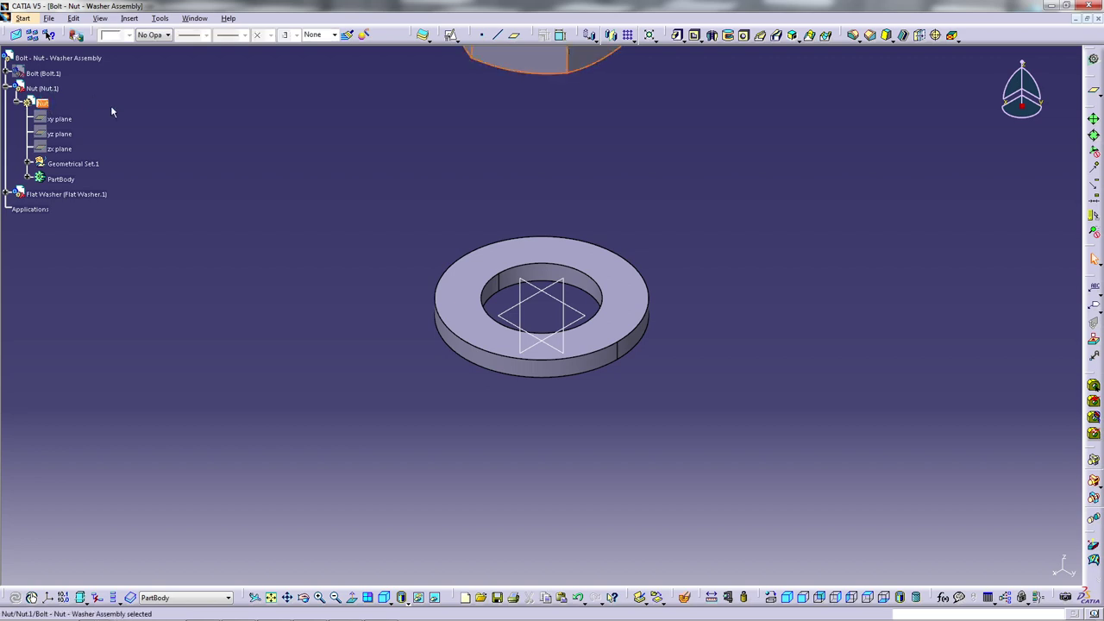
{"action": "double_click", "coordinate": [43, 88]}
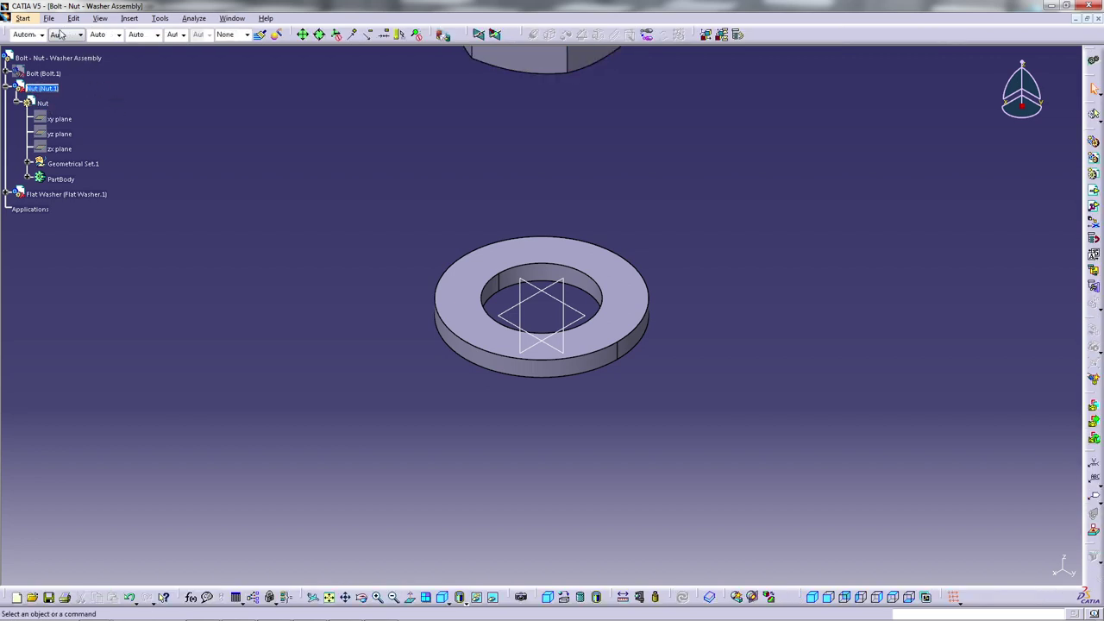
{"action": "double_click", "coordinate": [42, 103]}
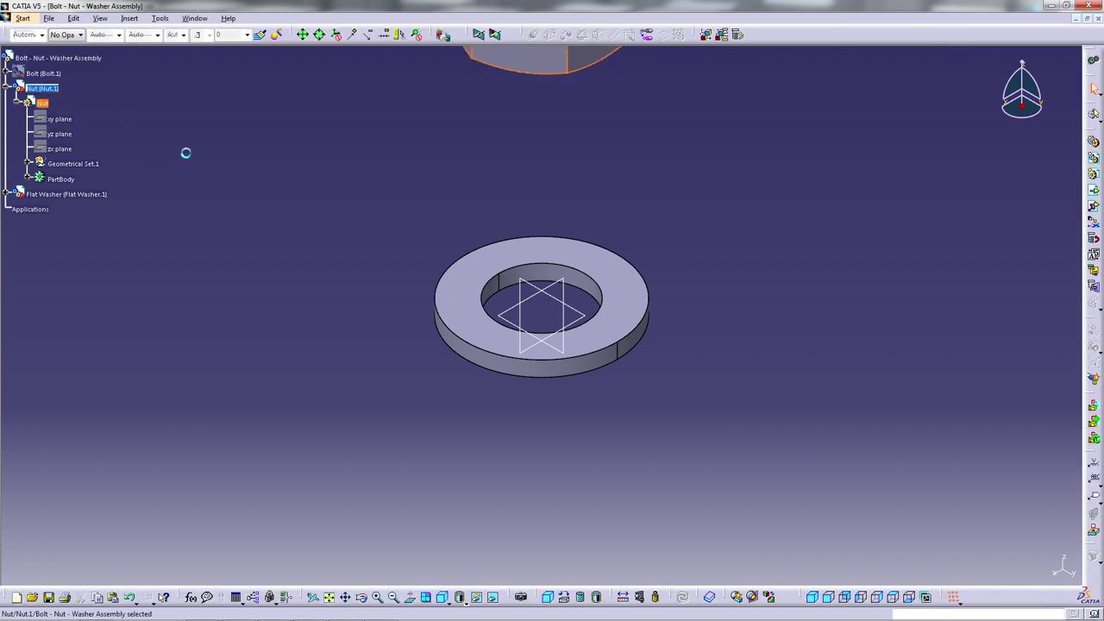
- Save the nut part as Nut.CATPart in the Bolt - Nut - Washers folder, accepting the update of its links
{"action": "key", "text": "ctrl+s"}
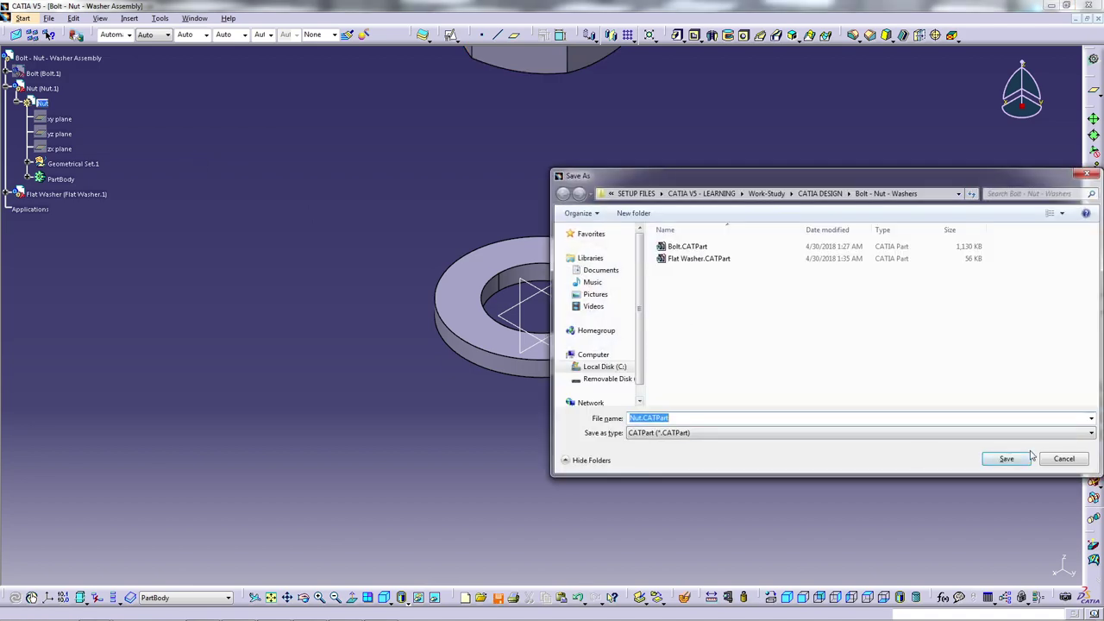
{"action": "left_click", "coordinate": [1007, 459]}
{"action": "left_click", "coordinate": [595, 363]}
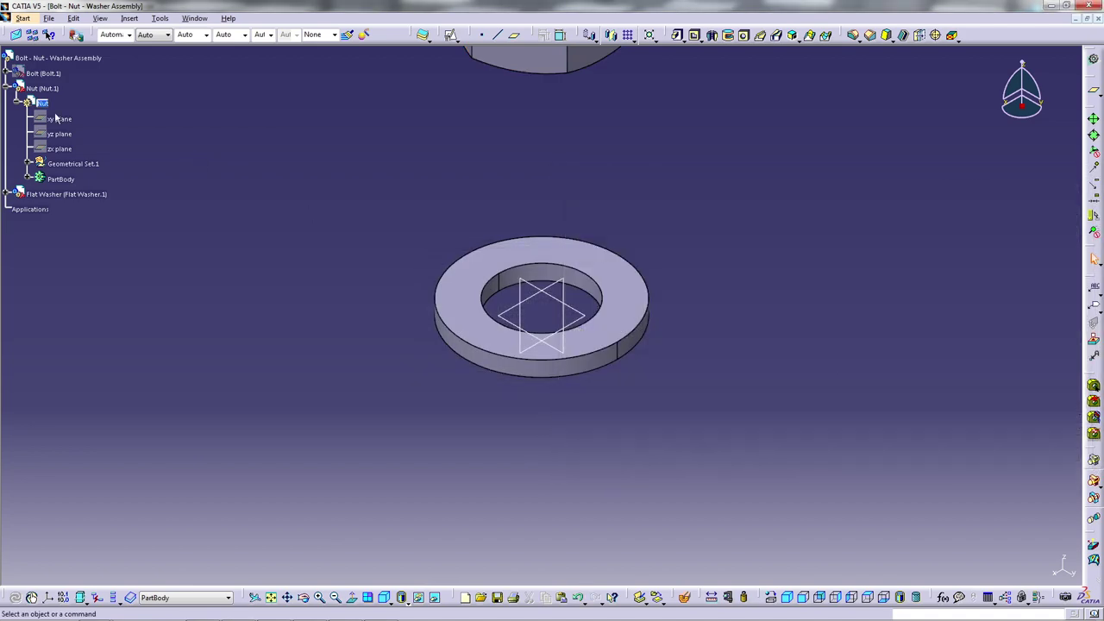
- Hide the Nut and Flat Washer components in the assembly
{"action": "left_click", "coordinate": [7, 89]}
{"action": "right_click", "coordinate": [39, 88]}
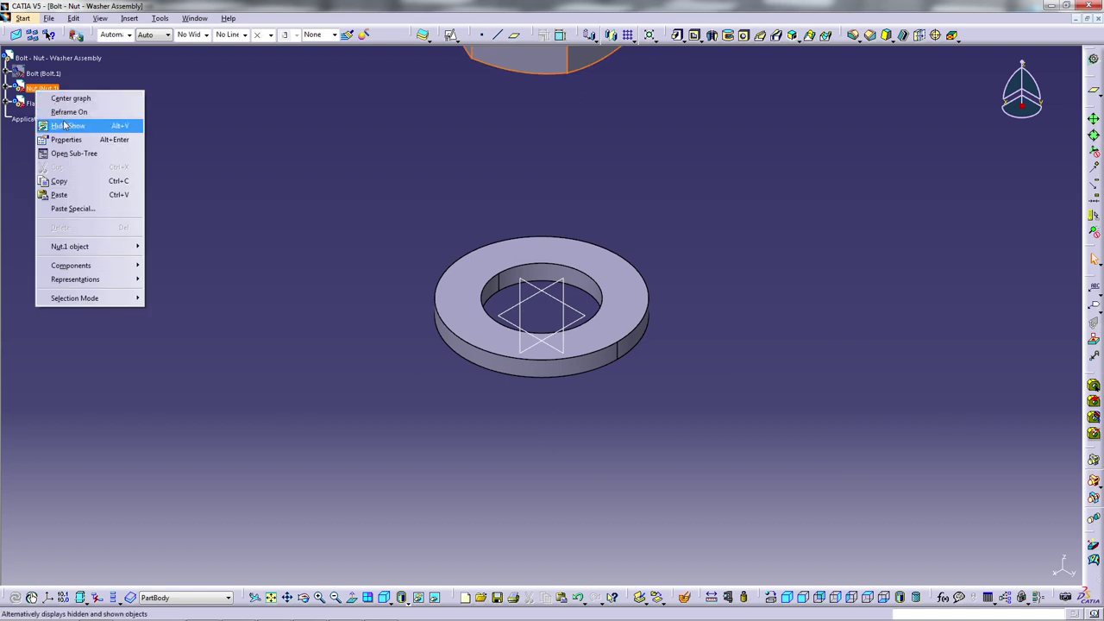
{"action": "left_click", "coordinate": [86, 124]}
{"action": "right_click", "coordinate": [73, 103]}
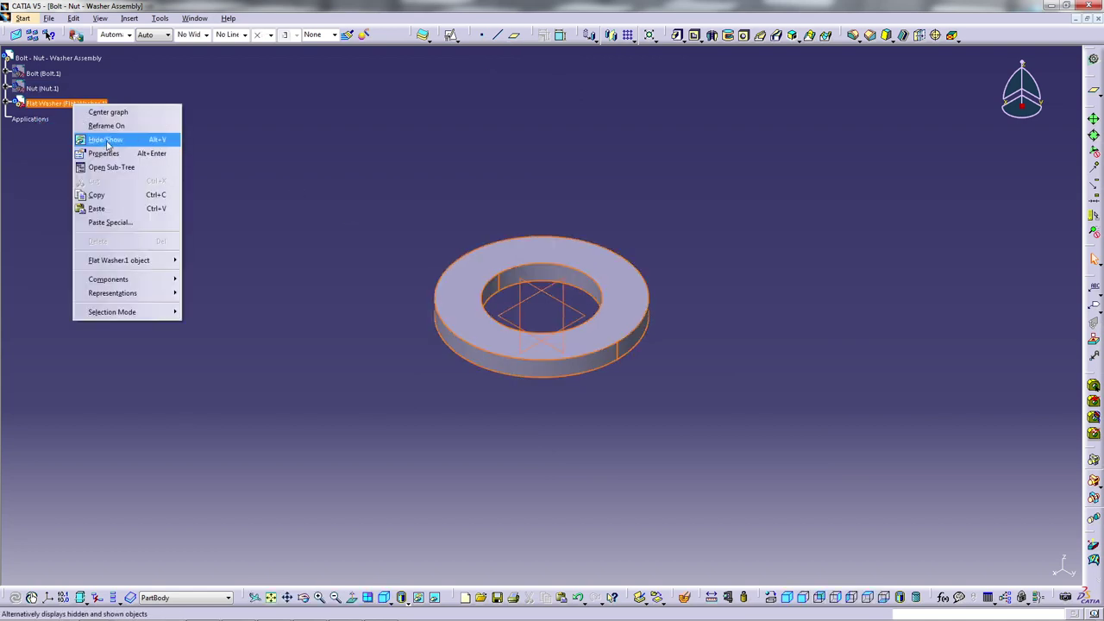
{"action": "left_click", "coordinate": [113, 138]}
- Insert a new part named Lock Washer into the Bolt - Nut - Washer Assembly and activate it for editing
{"action": "left_click", "coordinate": [50, 59]}
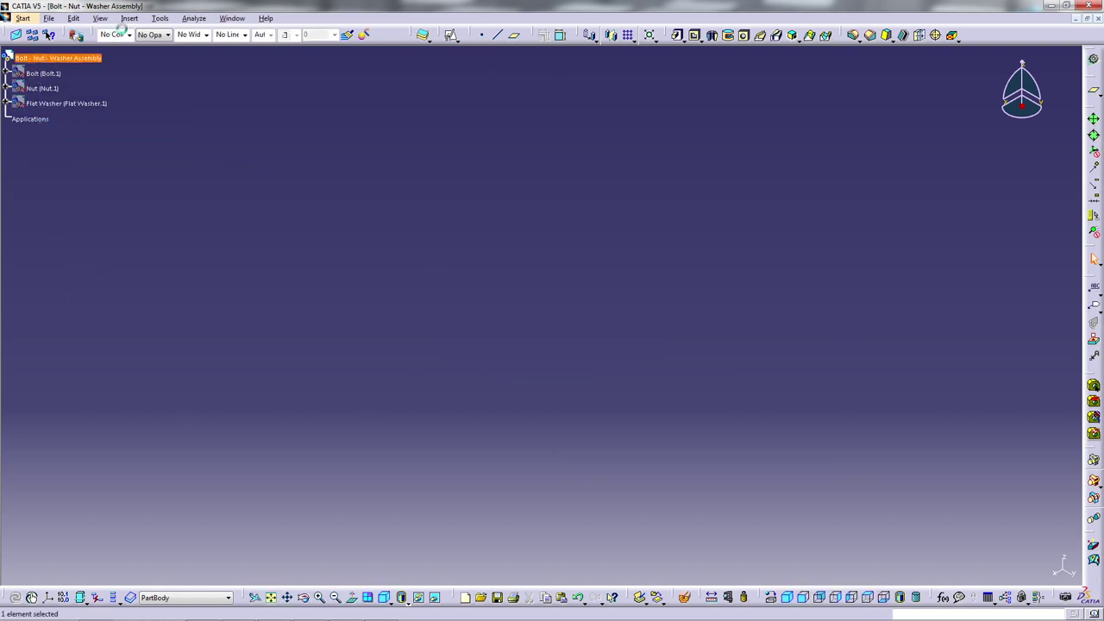
{"action": "left_click", "coordinate": [130, 18]}
{"action": "left_click", "coordinate": [199, 207]}
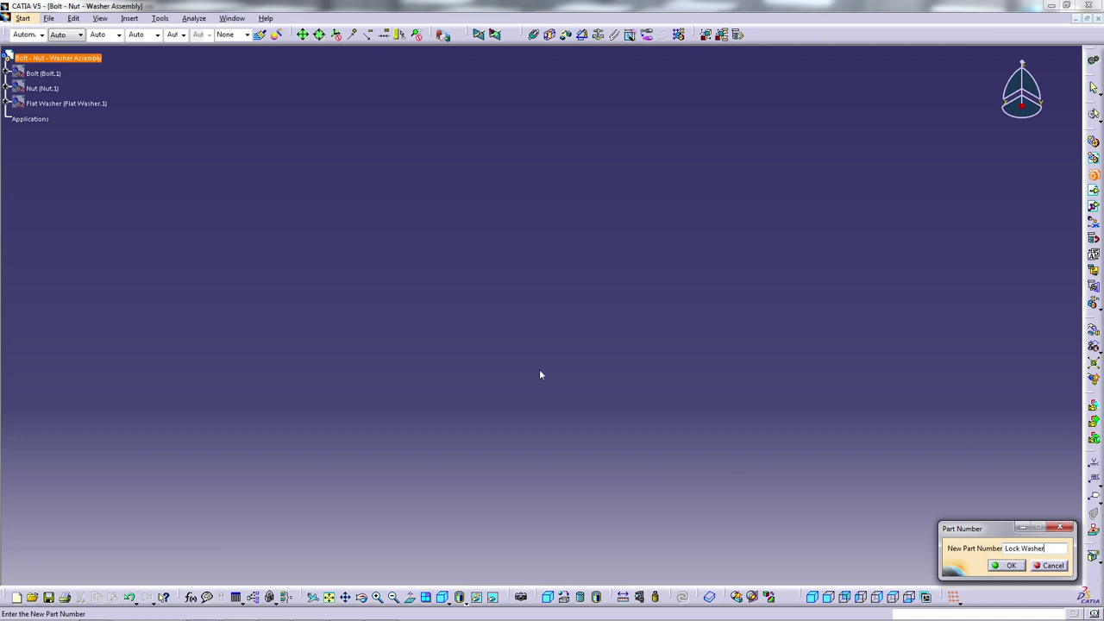
{"action": "type", "text": "Lock Washer"}
{"action": "key", "text": "Return"}
{"action": "left_click", "coordinate": [582, 362]}
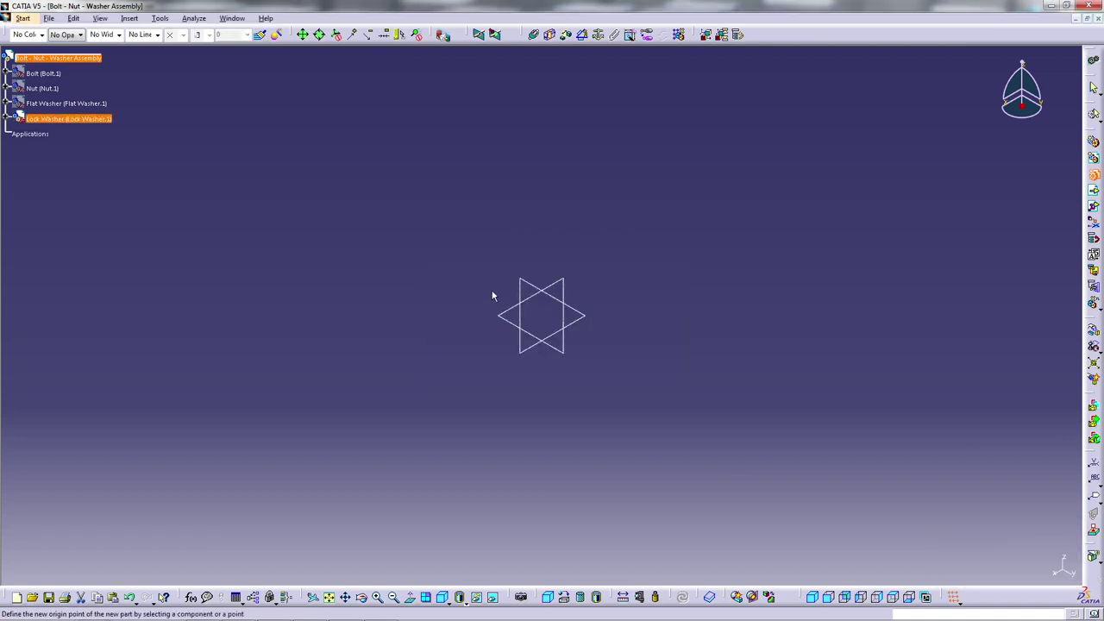
{"action": "left_click", "coordinate": [14, 121]}
{"action": "double_click", "coordinate": [56, 134]}
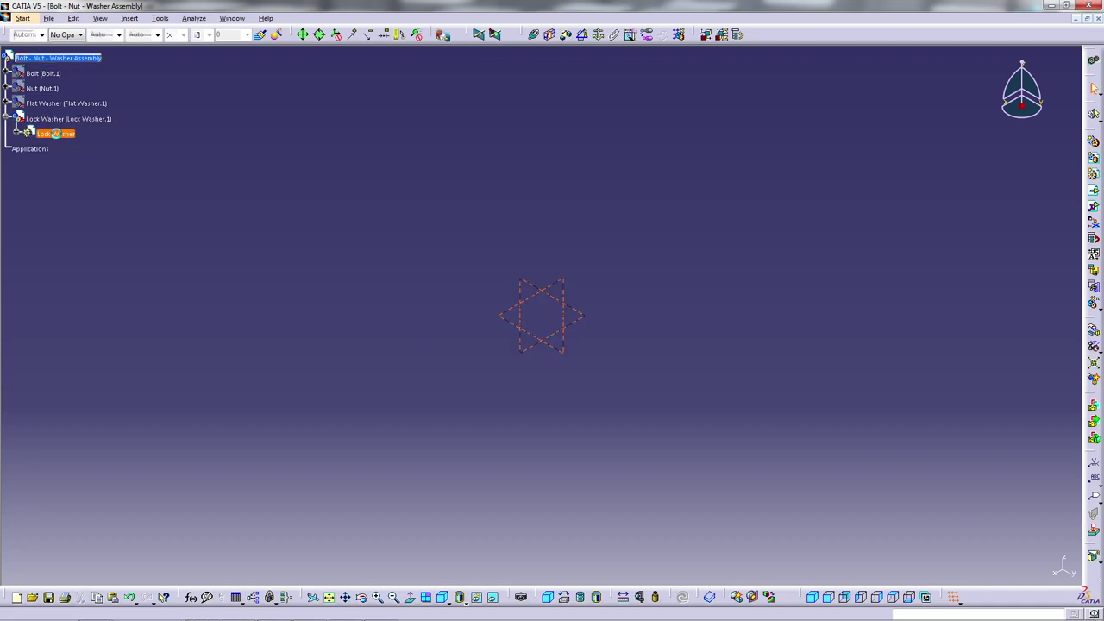
{"action": "left_click", "coordinate": [587, 318]}
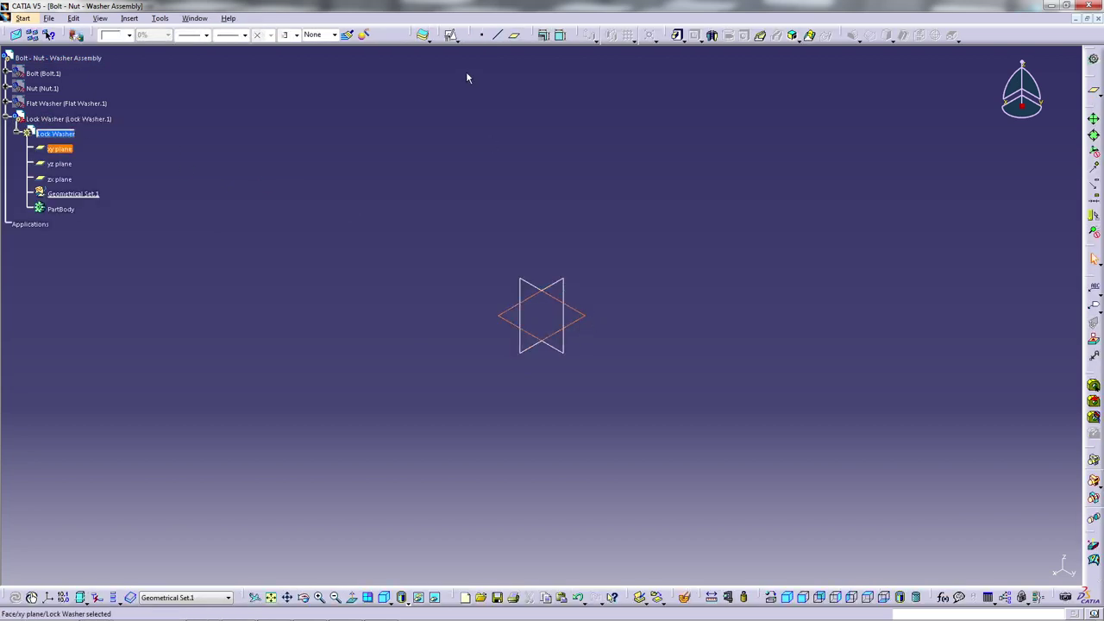
{"action": "left_click", "coordinate": [450, 34]}
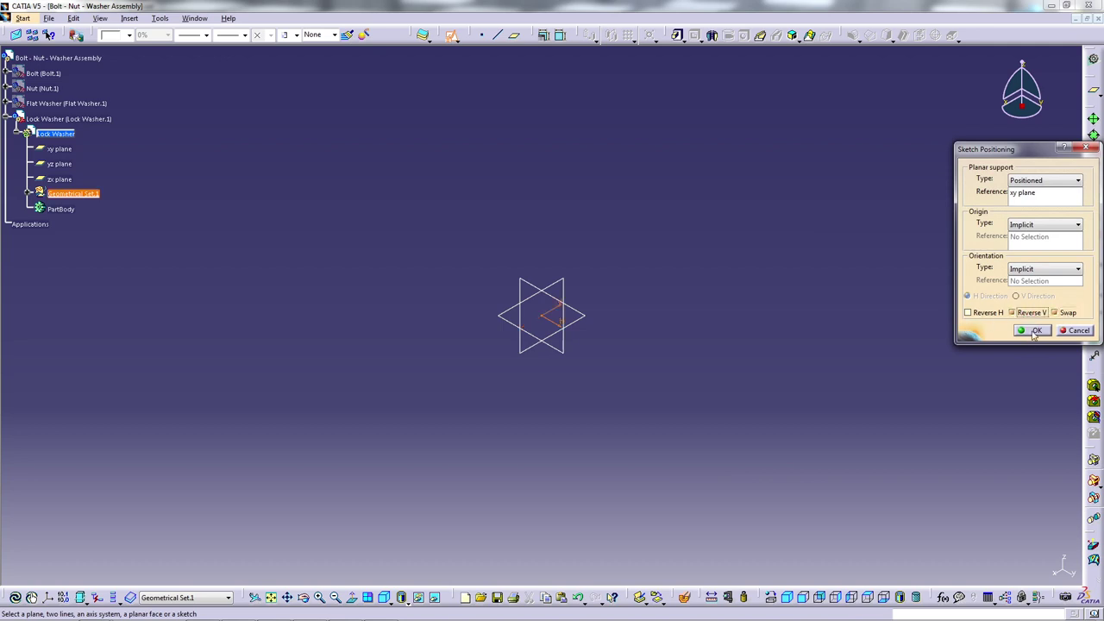
{"action": "left_click", "coordinate": [1038, 330]}
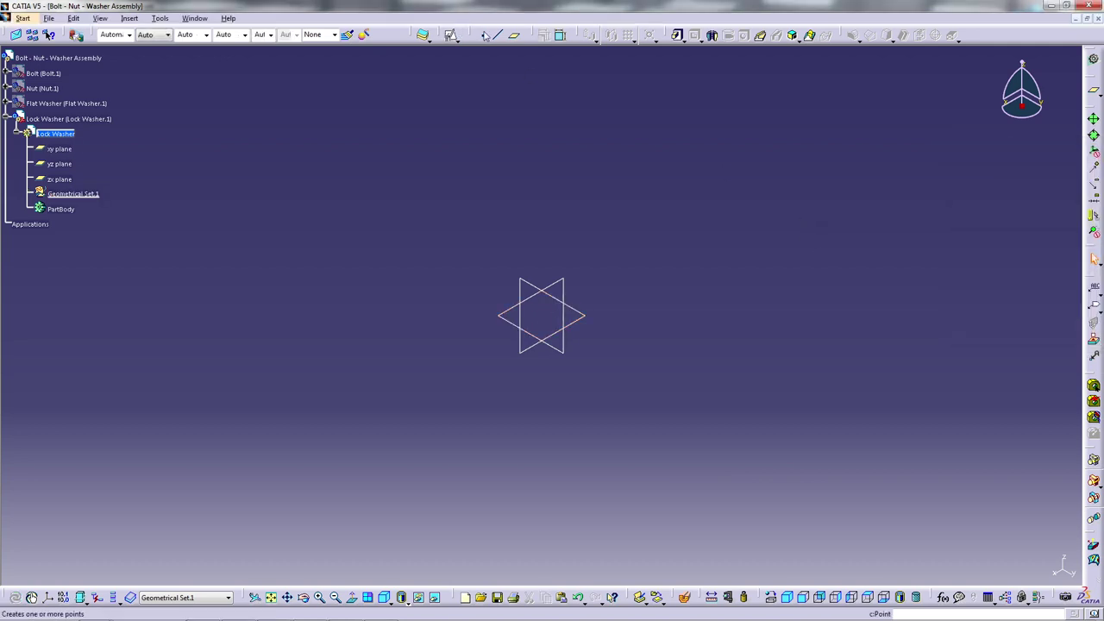
- Create a point on the Lock Washer's xy plane with H set to 0 mm and V set to 8.5+1.75 mm
{"action": "left_click", "coordinate": [483, 35]}
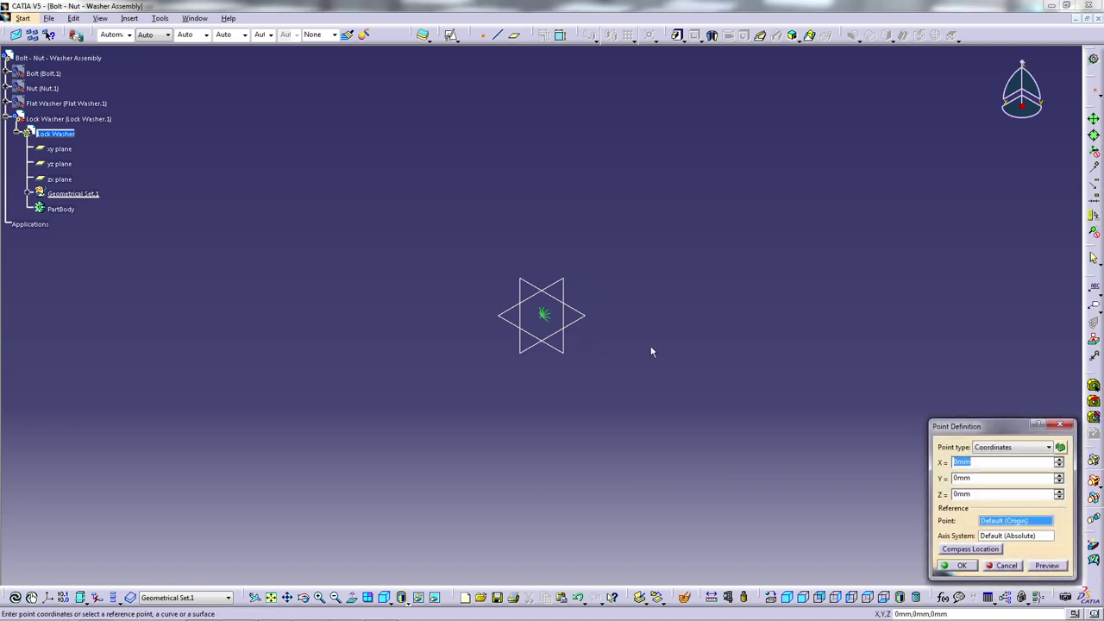
{"action": "left_click", "coordinate": [574, 323]}
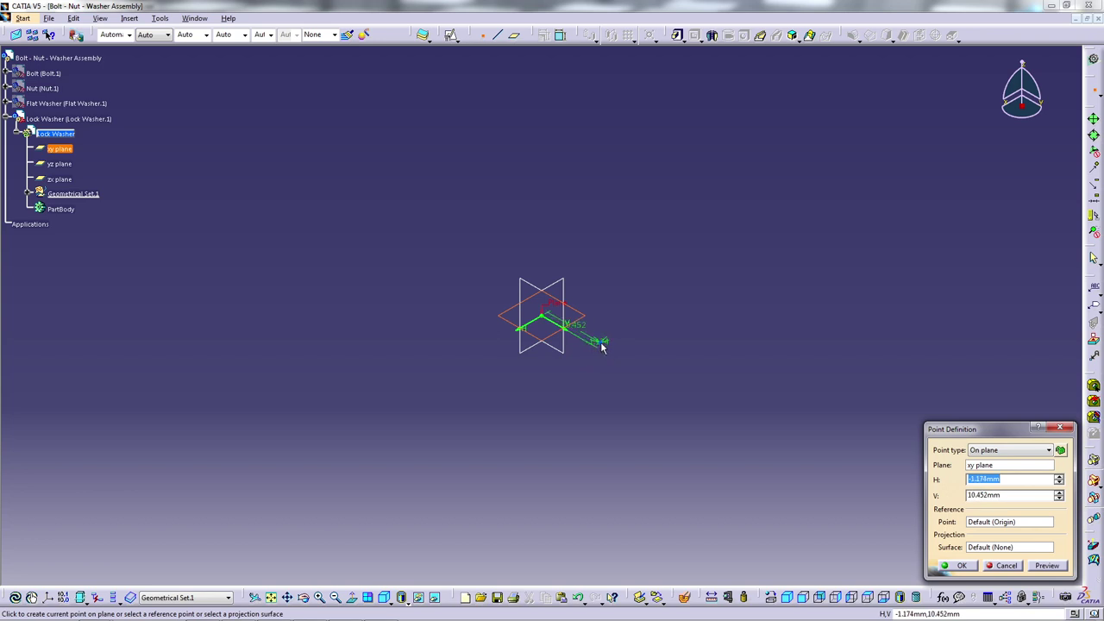
{"action": "left_click", "coordinate": [601, 346]}
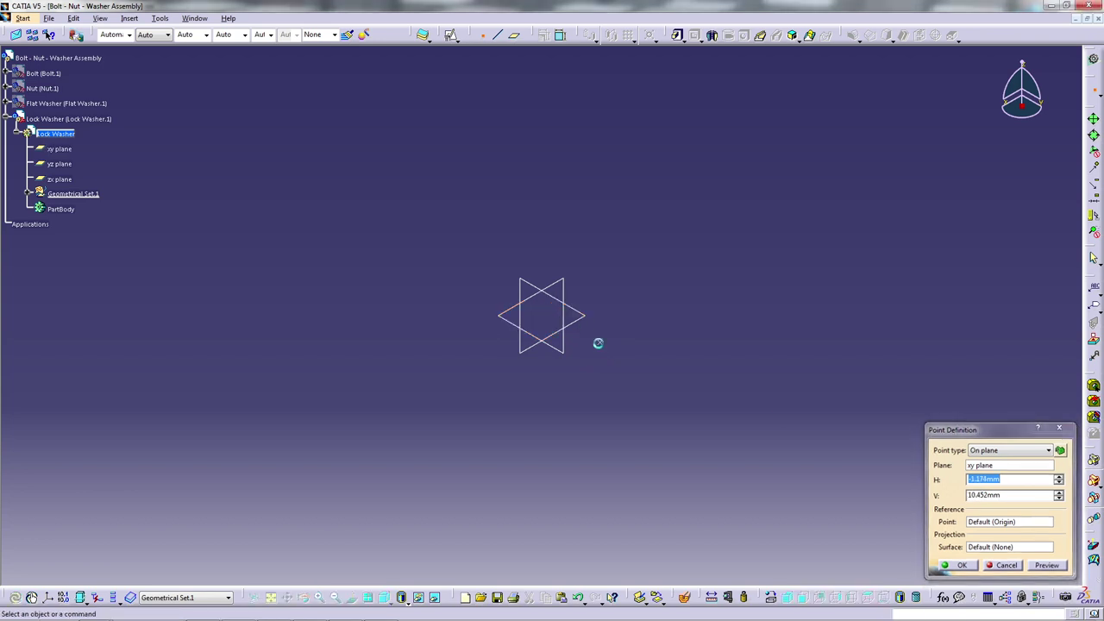
{"action": "left_click", "coordinate": [957, 565]}
{"action": "double_click", "coordinate": [599, 344]}
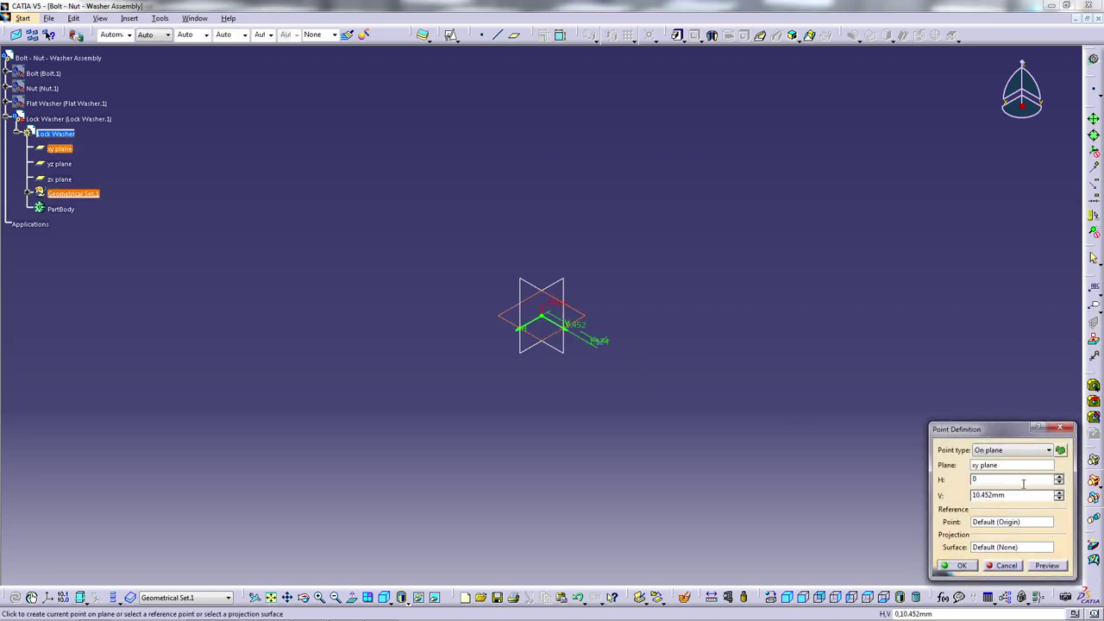
{"action": "key", "text": "Tab"}
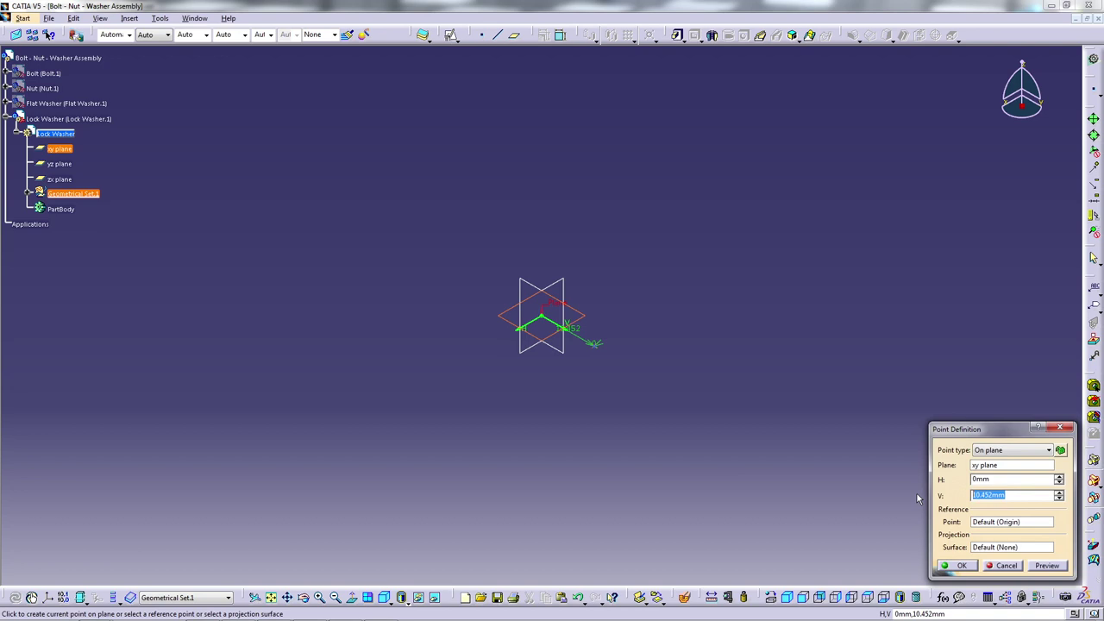
{"action": "type", "text": "8.5+1.75"}
{"action": "key", "text": "Return"}
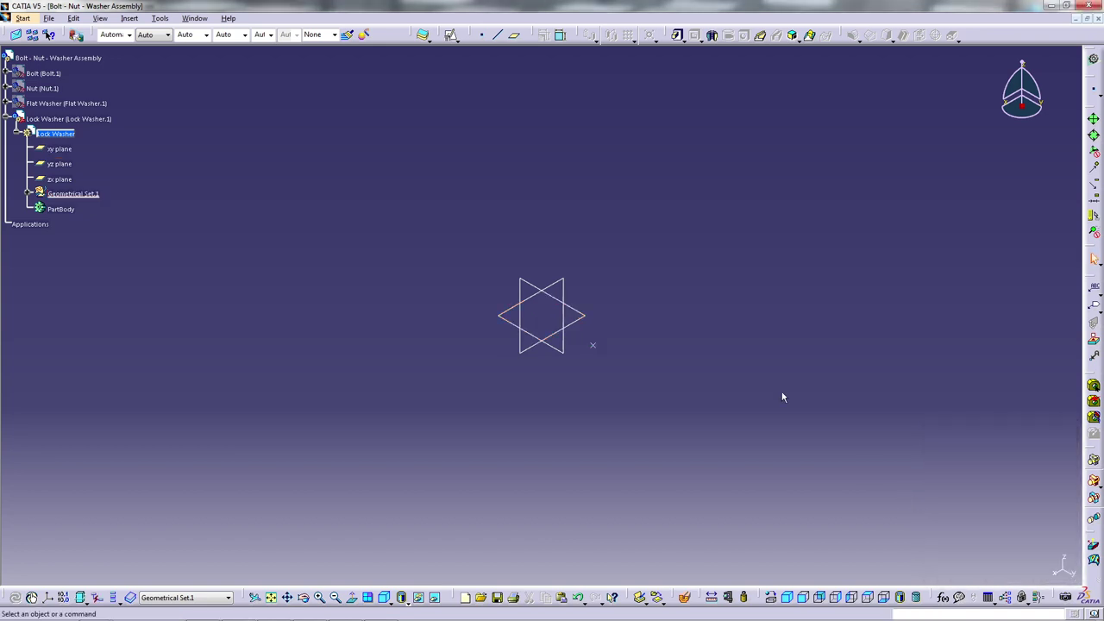
- Switch to Generative Shape Design and create a one-revolution helix from the point around the Z axis with a 3.5 mm pitch
{"action": "left_click", "coordinate": [1094, 62]}
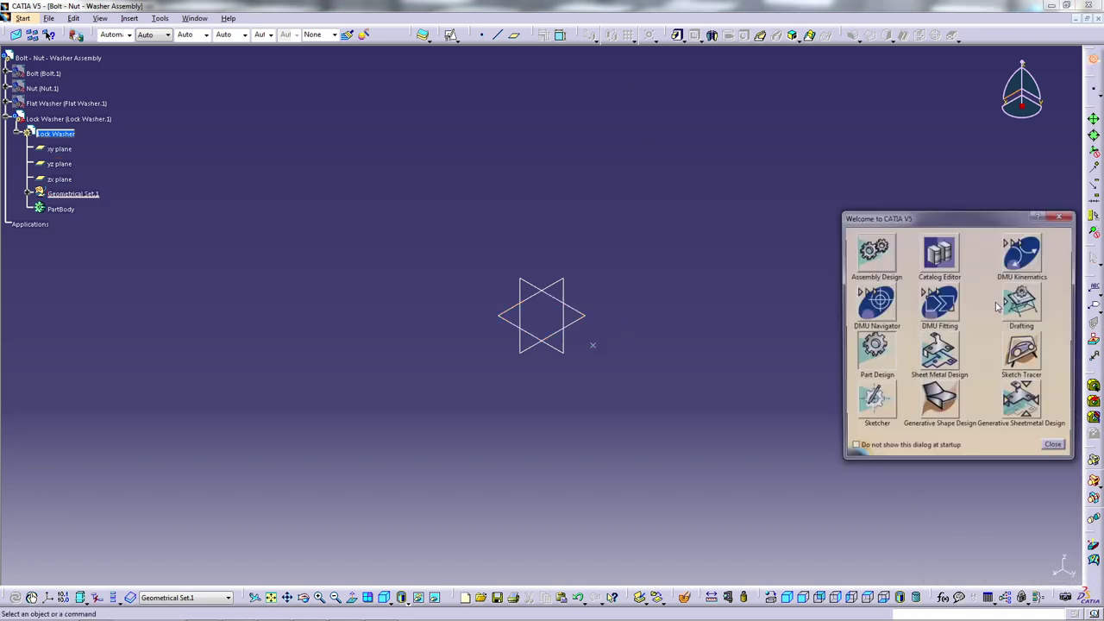
{"action": "left_click", "coordinate": [578, 36]}
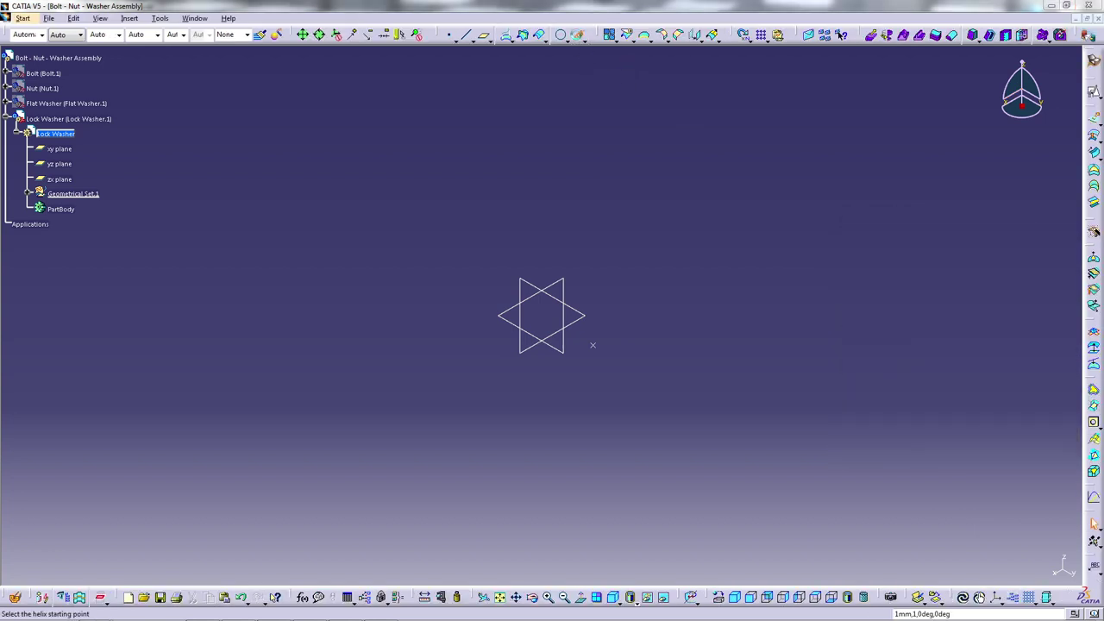
{"action": "left_click", "coordinate": [593, 347]}
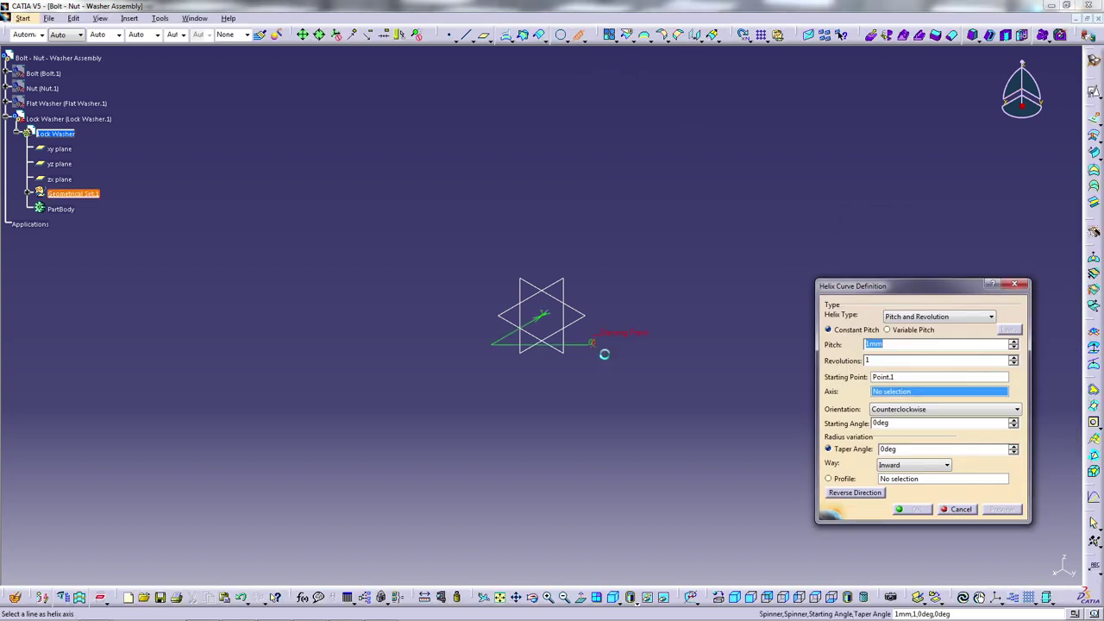
{"action": "right_click", "coordinate": [904, 395]}
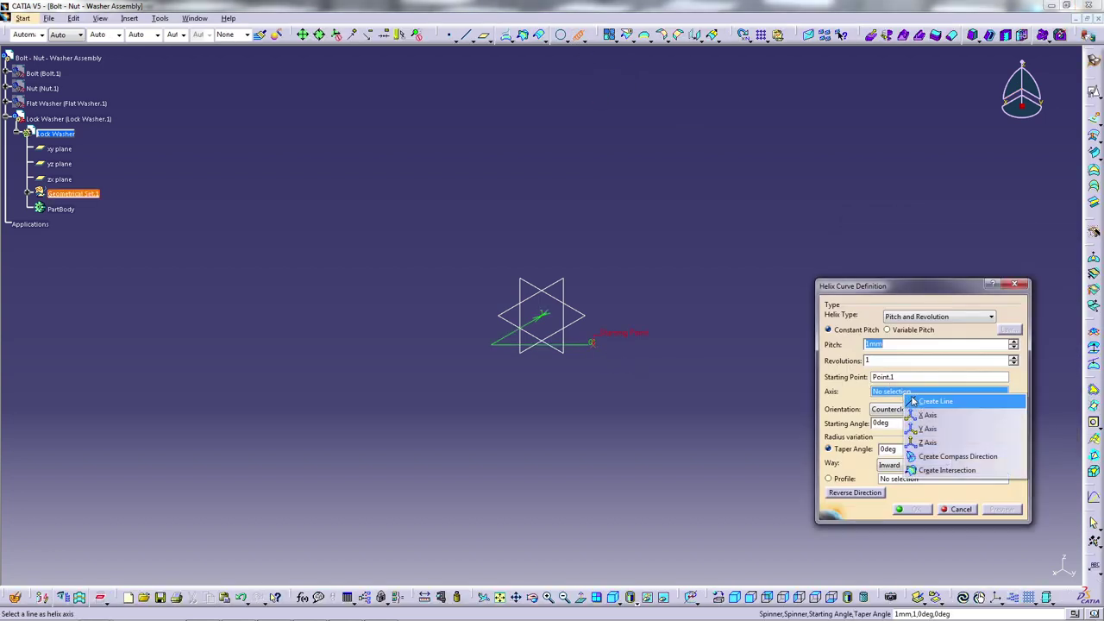
{"action": "left_click", "coordinate": [938, 447]}
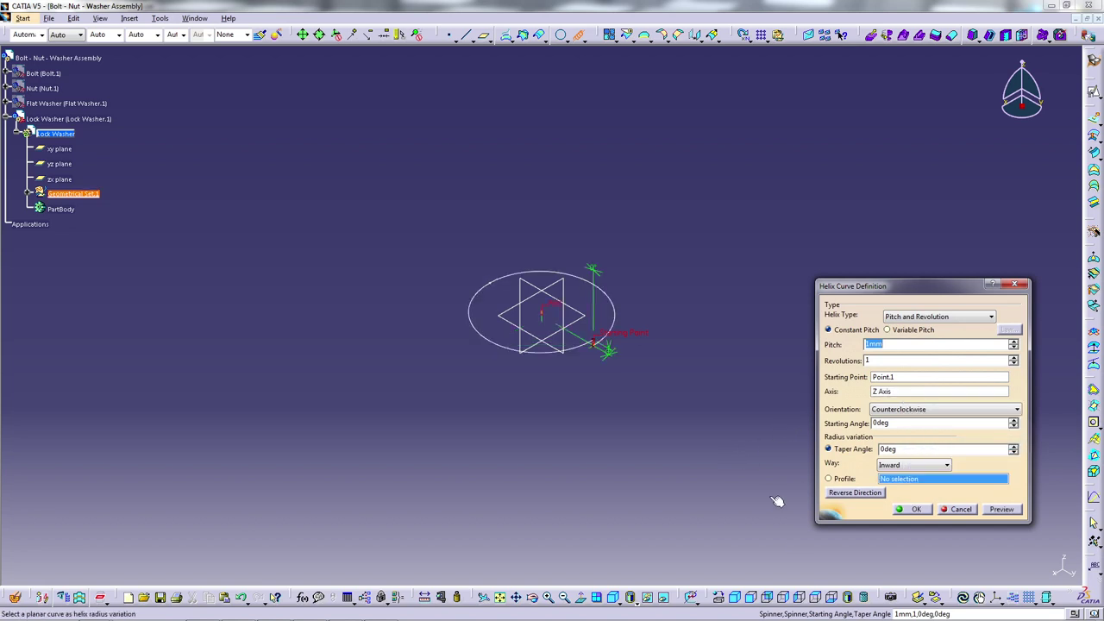
{"action": "left_click", "coordinate": [751, 595]}
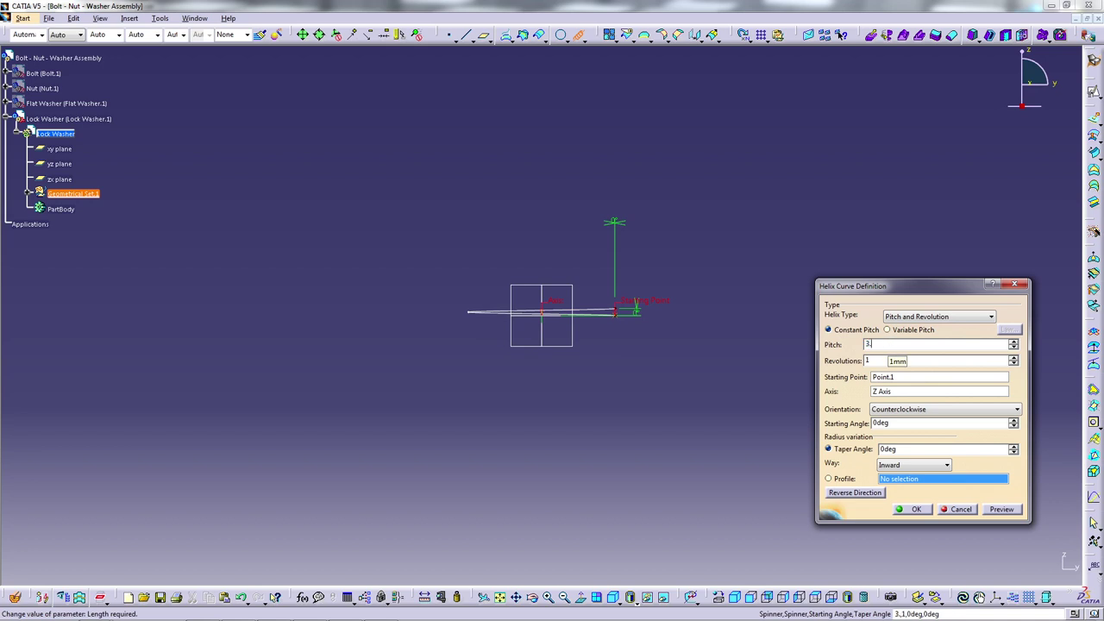
{"action": "type", "text": "3.5"}
{"action": "left_click", "coordinate": [1001, 509]}
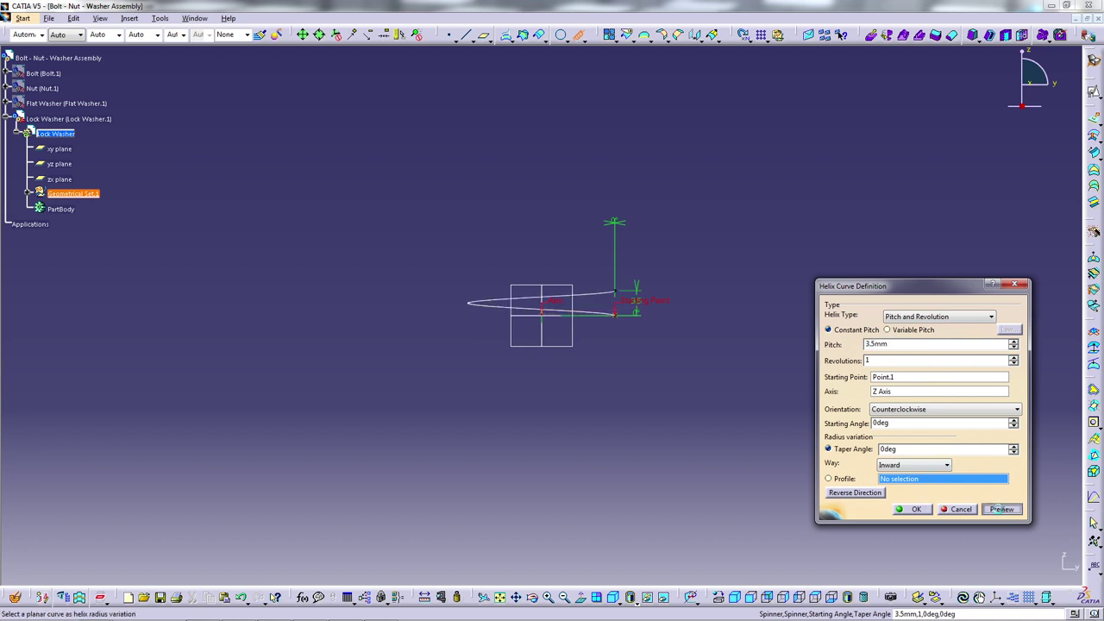
{"action": "left_click", "coordinate": [916, 509]}
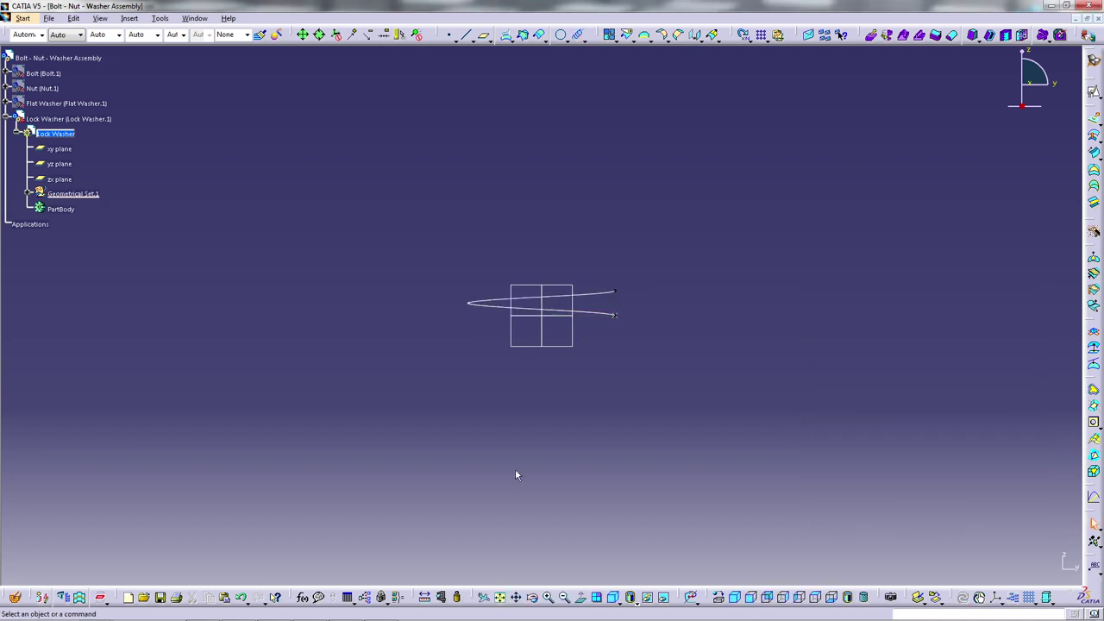
- Hide the helix's starting point
{"action": "mouse_move", "coordinate": [603, 336]}
{"action": "left_mouse_down"}
{"action": "mouse_move", "coordinate": [572, 320]}
{"action": "mouse_move", "coordinate": [376, 372]}
{"action": "mouse_move", "coordinate": [488, 377]}
{"action": "mouse_move", "coordinate": [601, 345]}
{"action": "left_mouse_up"}
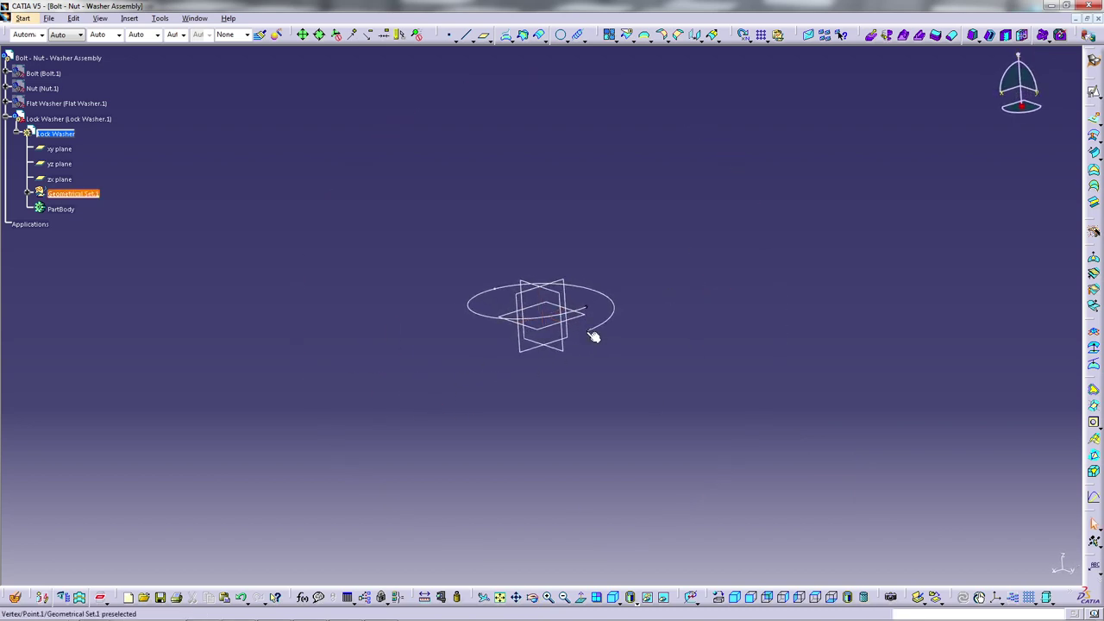
{"action": "right_click", "coordinate": [589, 335]}
{"action": "left_click", "coordinate": [690, 366]}
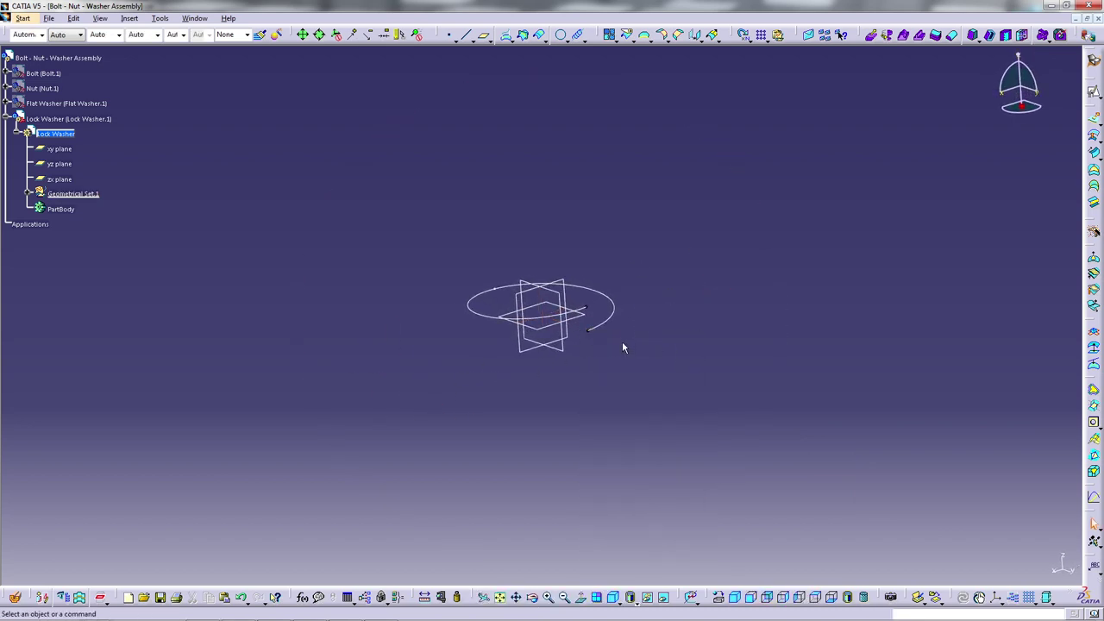
- Create a plane parallel to the yz plane through the helix's lower end point
{"action": "left_click_drag", "start_coordinate": [552, 483], "coordinate": [592, 468]}
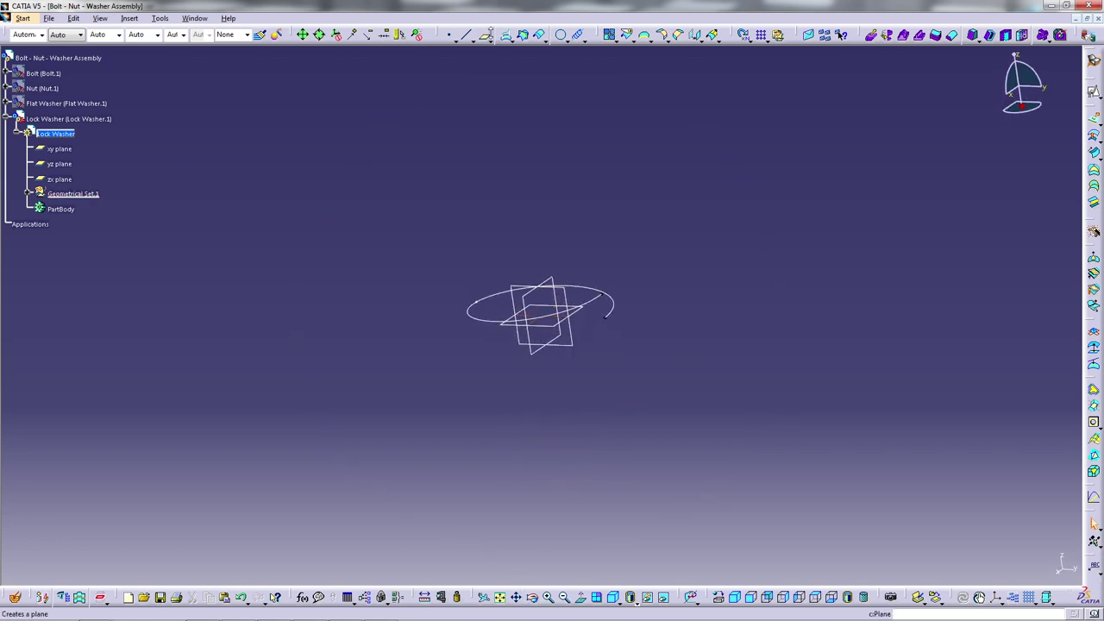
{"action": "left_click", "coordinate": [484, 34]}
{"action": "left_click", "coordinate": [572, 296]}
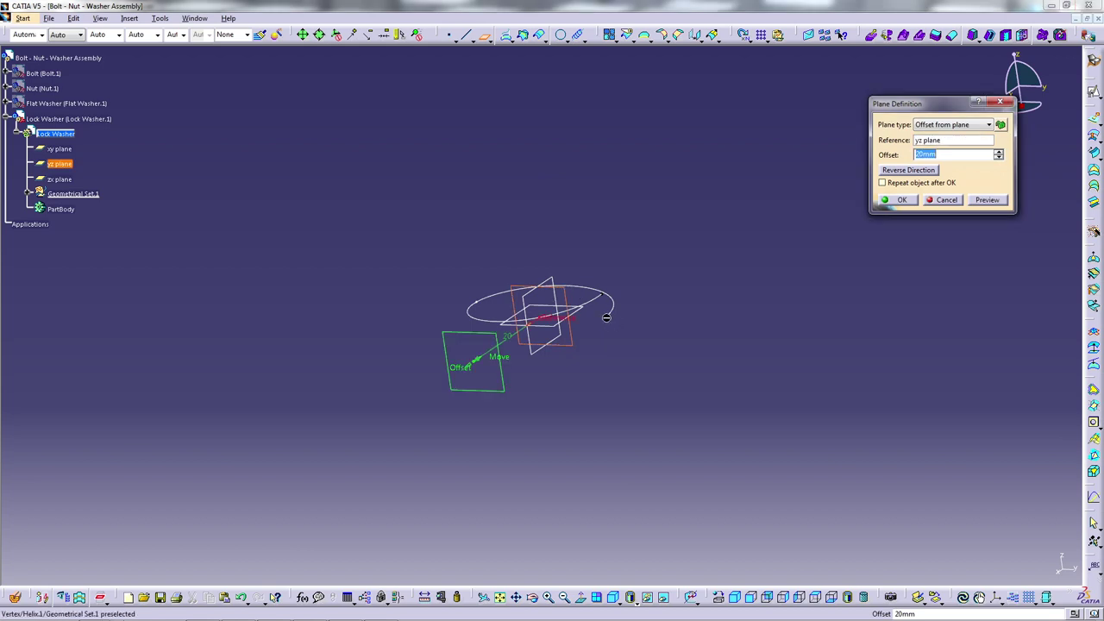
{"action": "left_click", "coordinate": [608, 317]}
{"action": "left_click", "coordinate": [906, 171]}
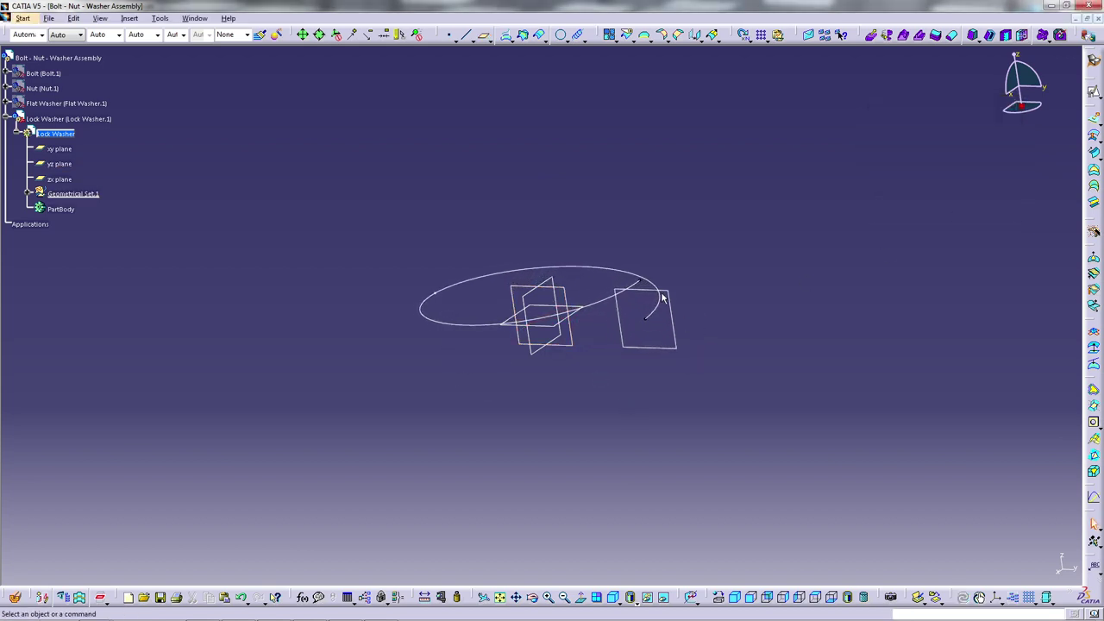
- Sketch a centered rectangle about 4 mm wide and 3.6 mm high on the new plane near the helix's lower end
{"action": "left_click", "coordinate": [1094, 91]}
{"action": "left_click", "coordinate": [1042, 330]}
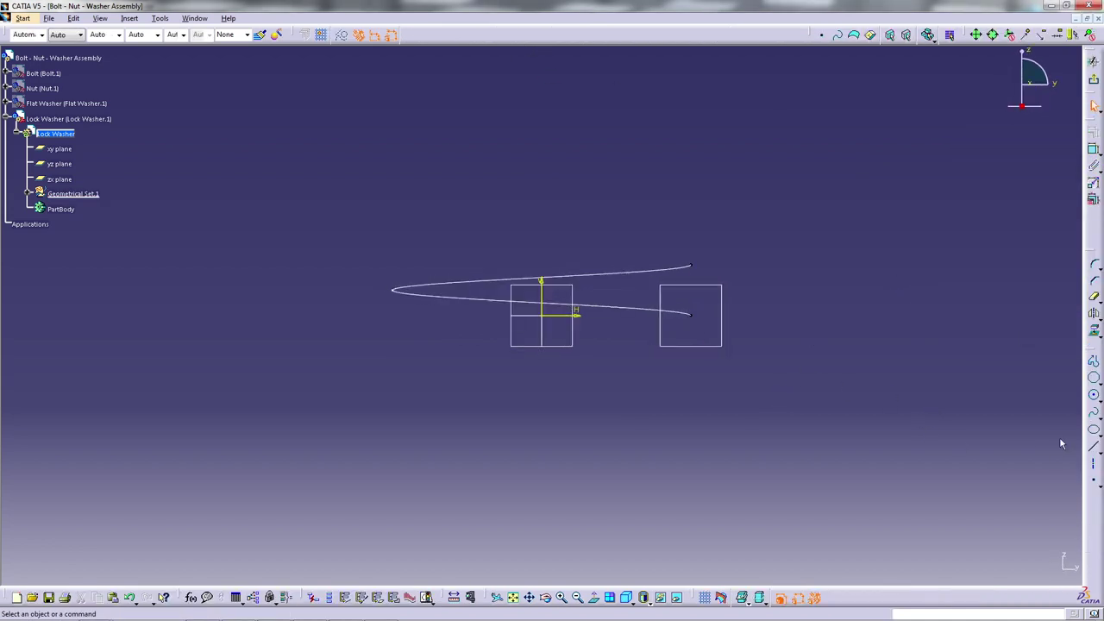
{"action": "left_click", "coordinate": [1095, 379]}
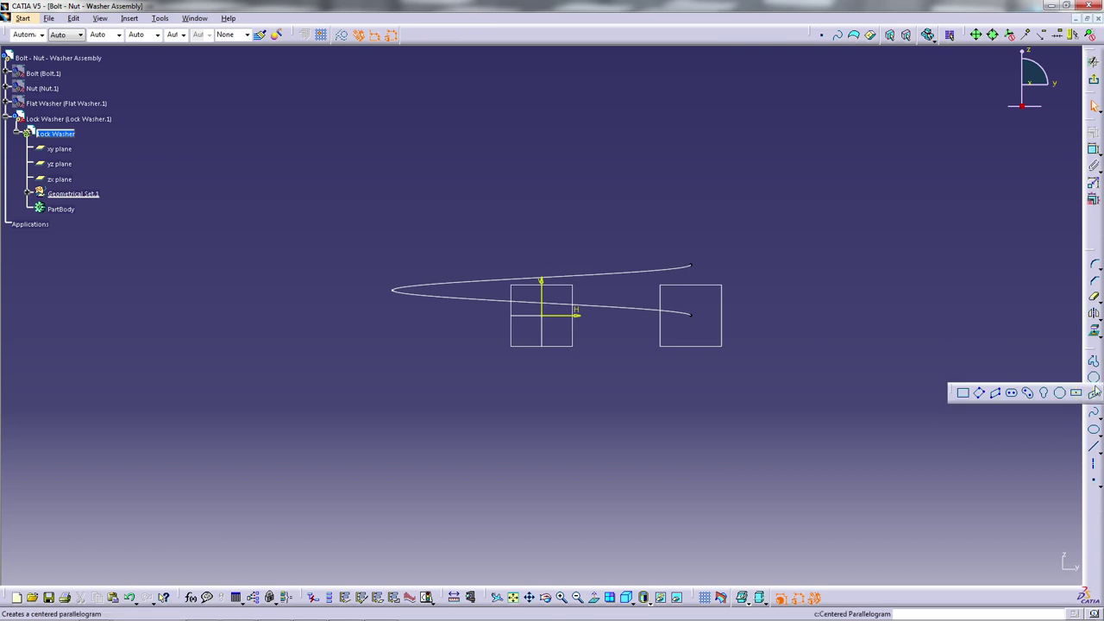
{"action": "left_click", "coordinate": [682, 325]}
{"action": "left_click", "coordinate": [712, 303]}
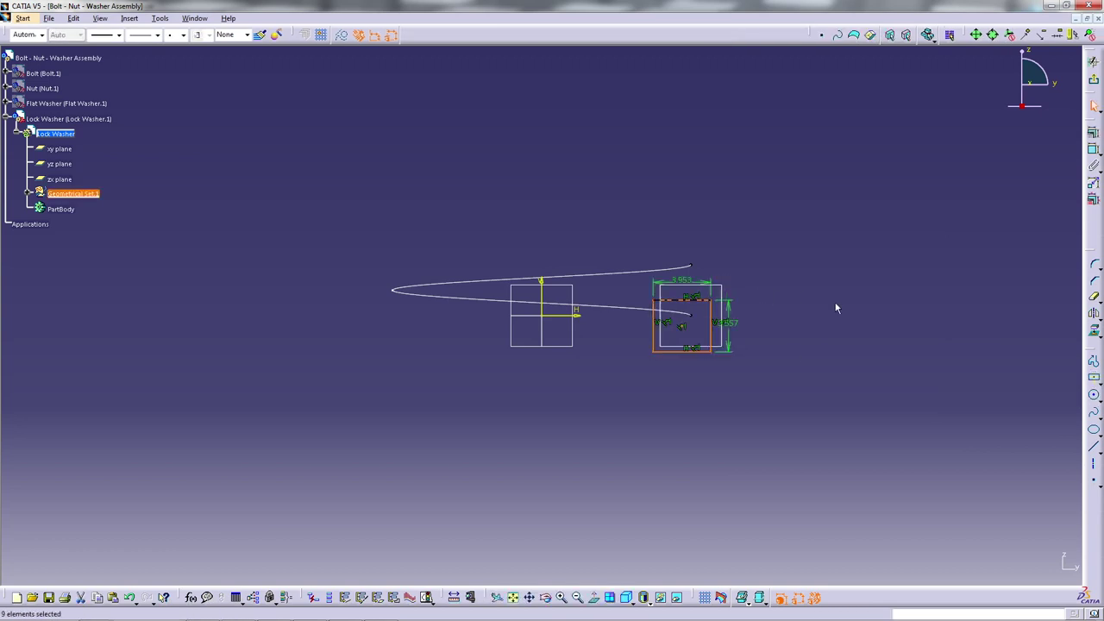
- Constrain the rectangle's center point coincident with the helix's lower end point
{"action": "left_click", "coordinate": [682, 326]}
{"action": "left_click", "coordinate": [1092, 183]}
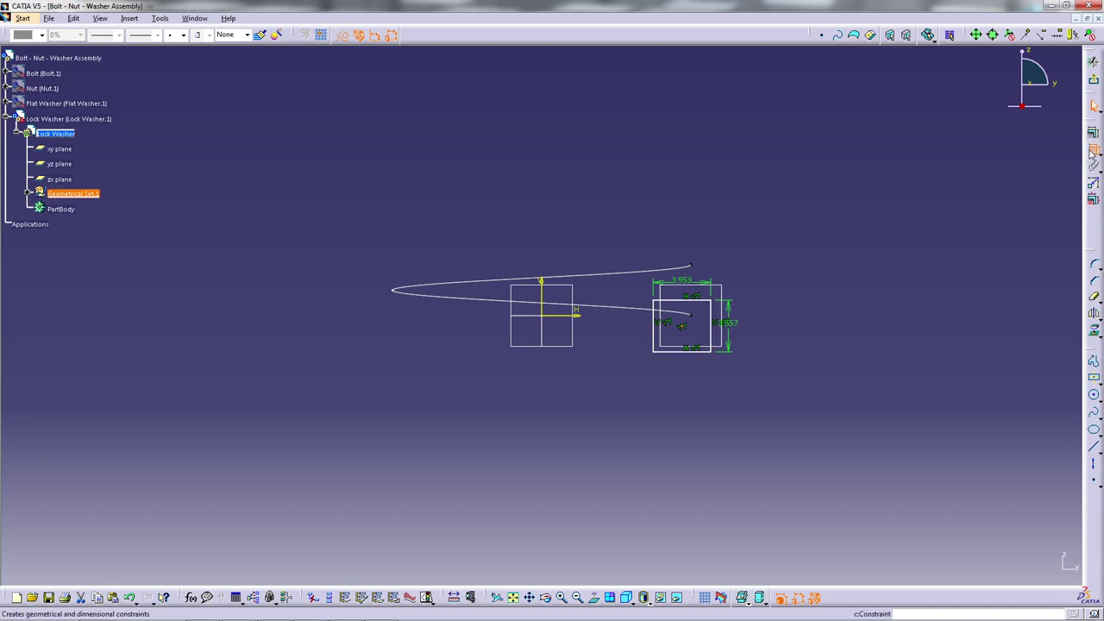
{"action": "left_click", "coordinate": [686, 323]}
{"action": "right_click", "coordinate": [850, 263]}
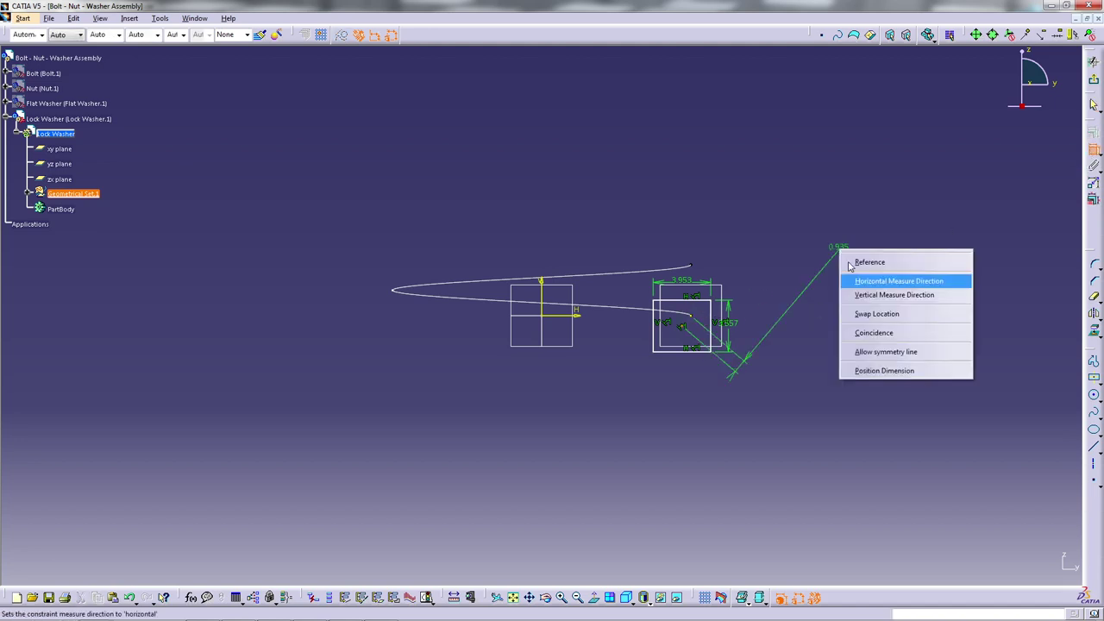
{"action": "left_click", "coordinate": [874, 333]}
- Set the rectangle's height and width both to 3.5 mm and finish the sketch
{"action": "double_click", "coordinate": [736, 317]}
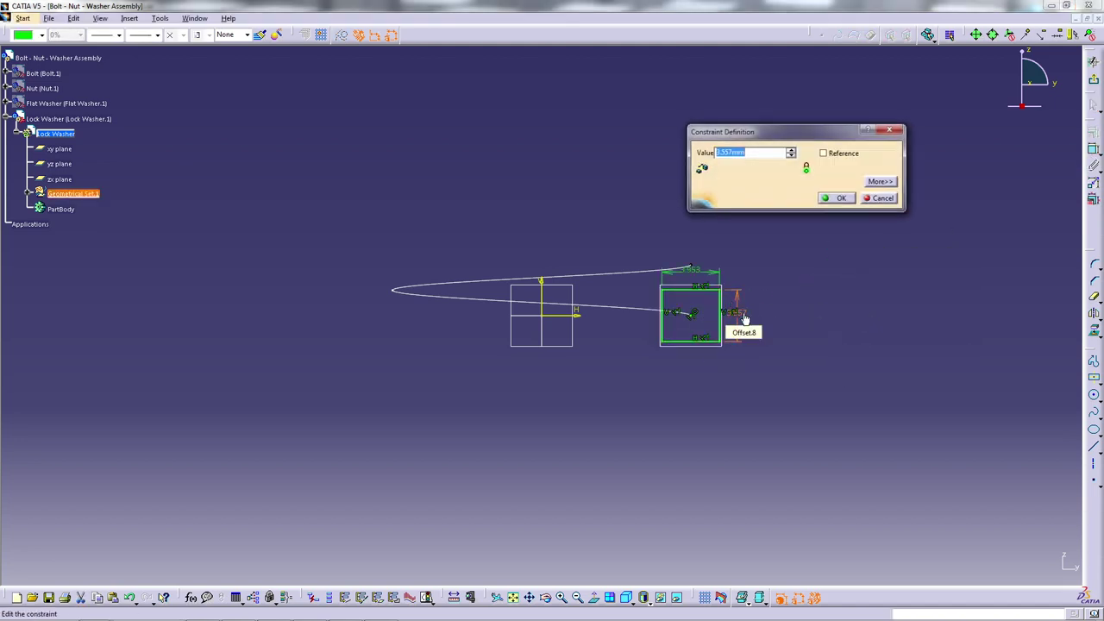
{"action": "type", "text": "3.5"}
{"action": "key", "text": "Return"}
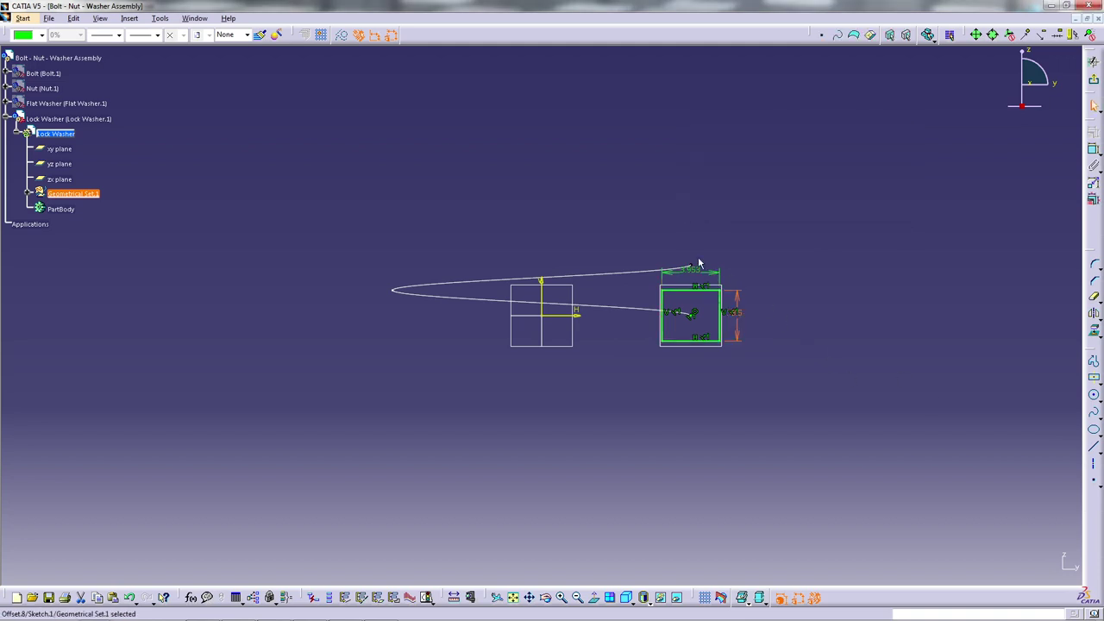
{"action": "double_click", "coordinate": [700, 269]}
{"action": "type", "text": "3"}
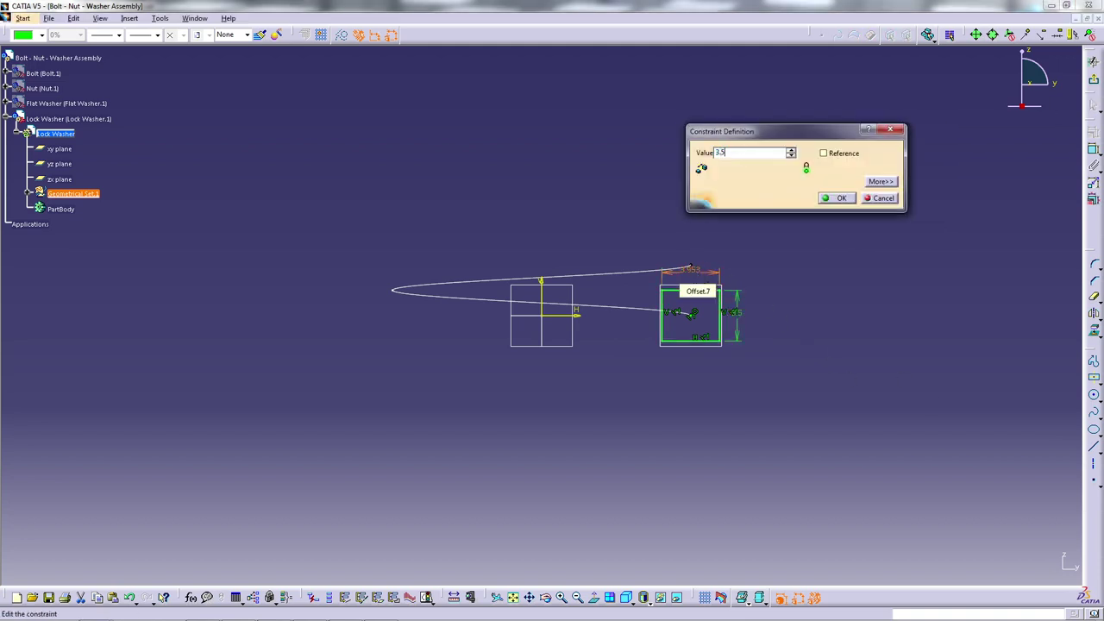
{"action": "type", "text": ".5"}
{"action": "key", "text": "Return"}
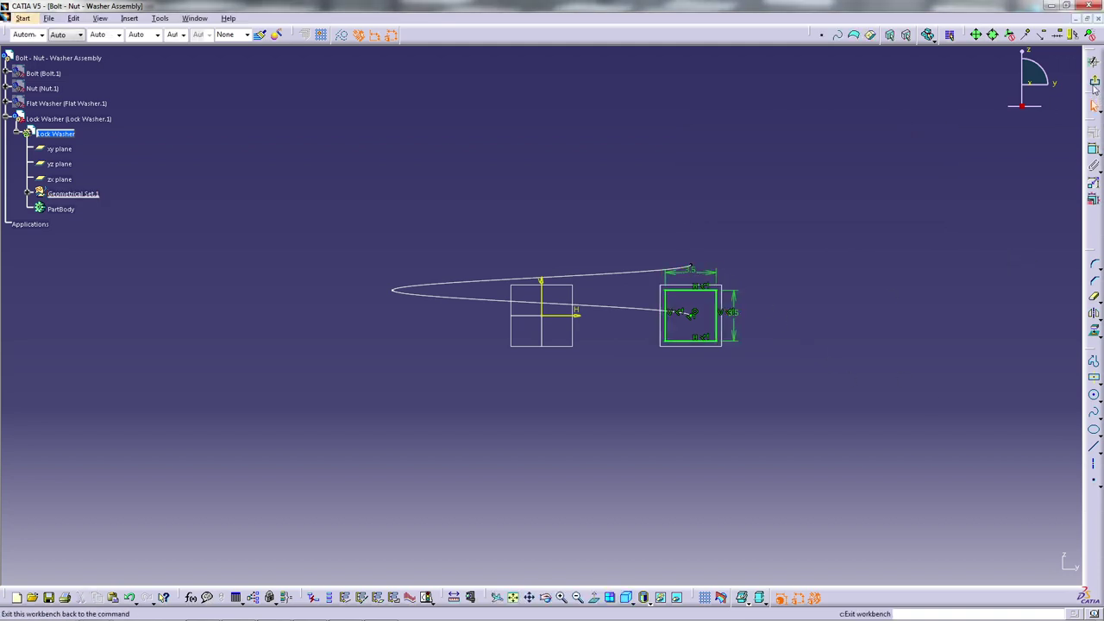
{"action": "left_click", "coordinate": [1093, 79]}
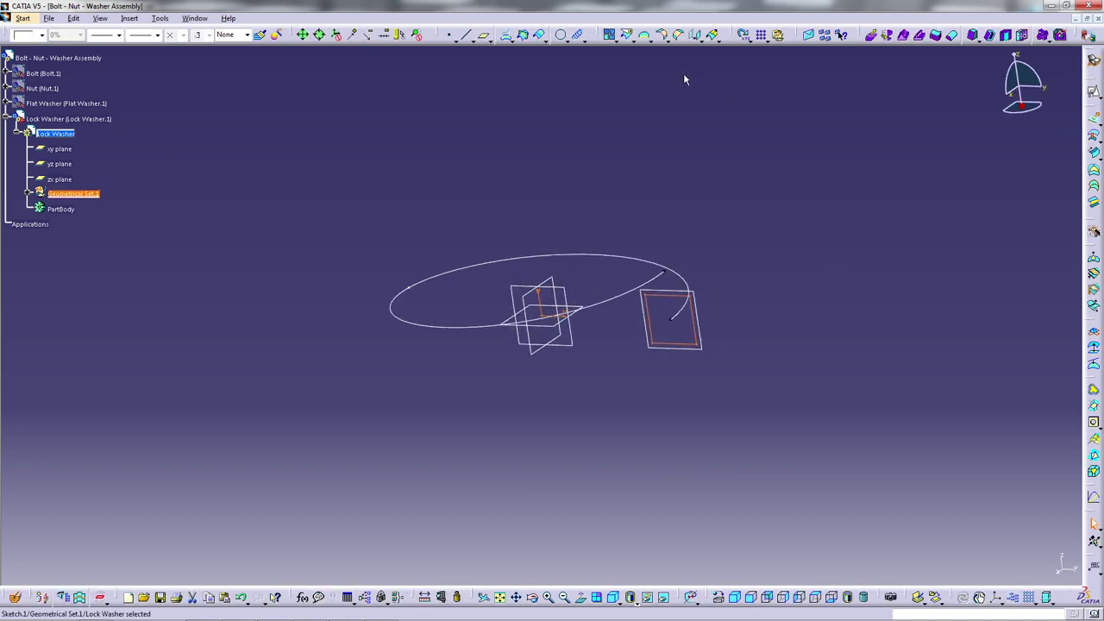
- Switch to Part Design and create a rib from the square sketch along the helix, with the Z axis as pulling direction
{"action": "left_click", "coordinate": [1094, 63]}
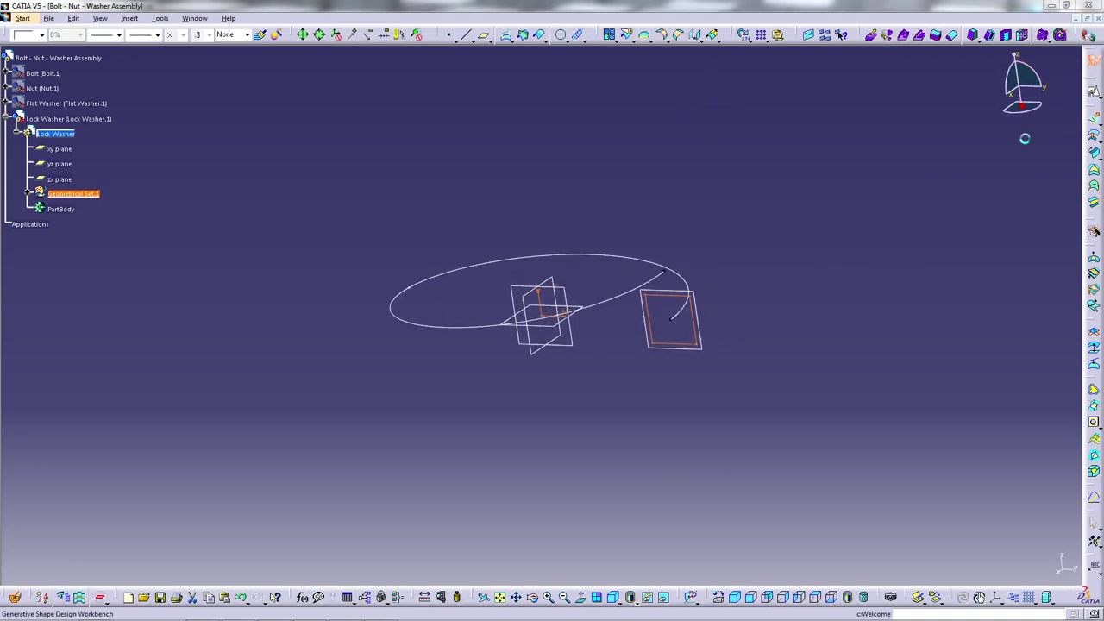
{"action": "left_click", "coordinate": [873, 347]}
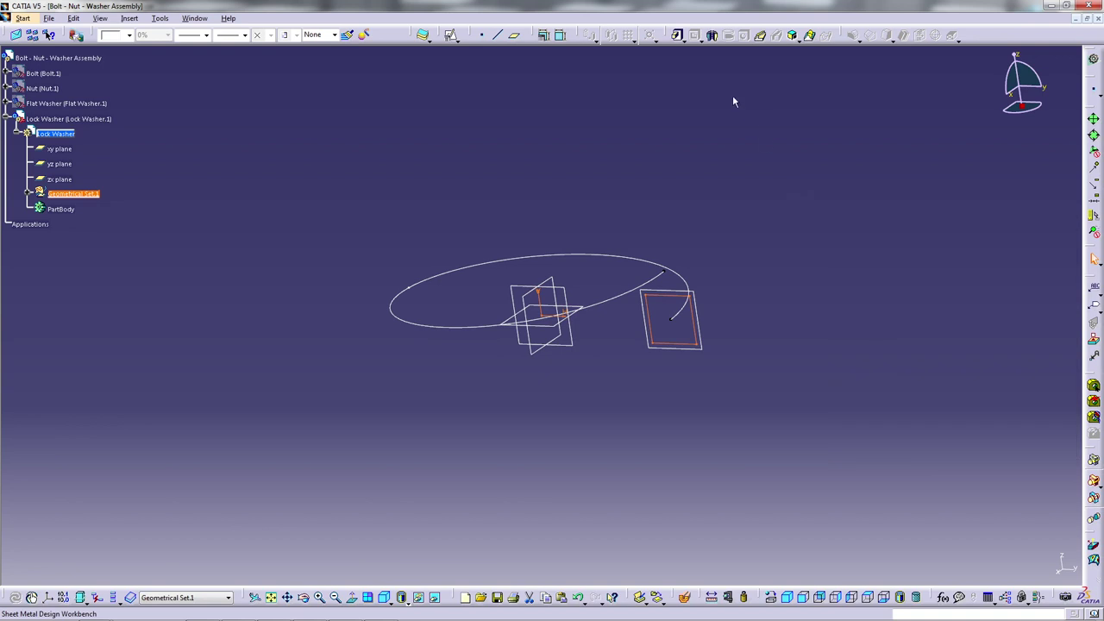
{"action": "left_click", "coordinate": [760, 35]}
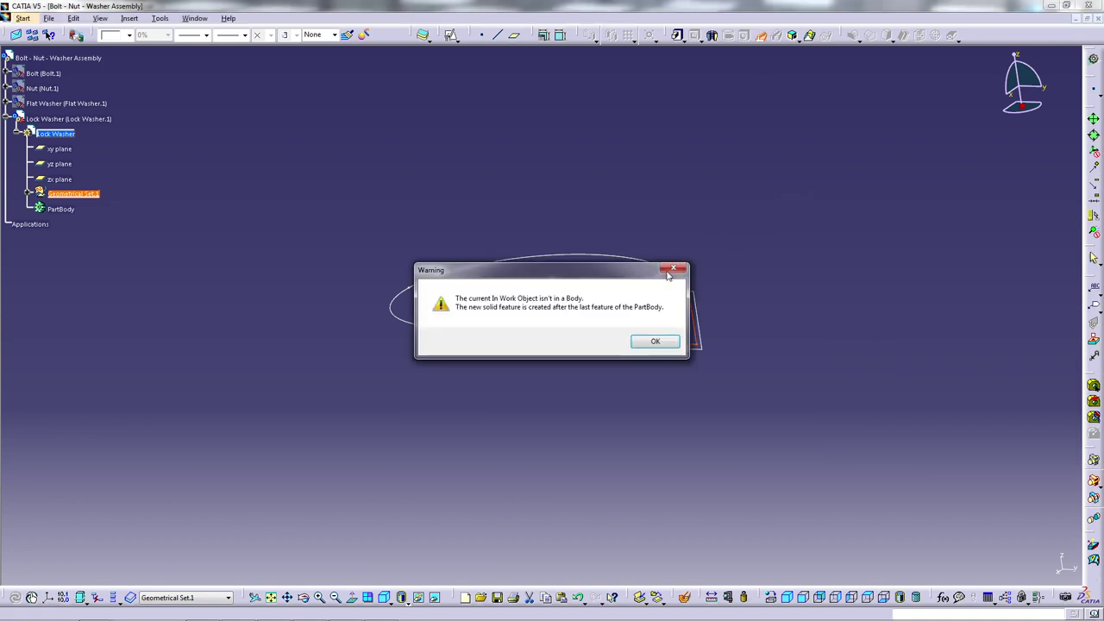
{"action": "left_click_drag", "start_coordinate": [636, 278], "coordinate": [924, 168]}
{"action": "left_click", "coordinate": [941, 231]}
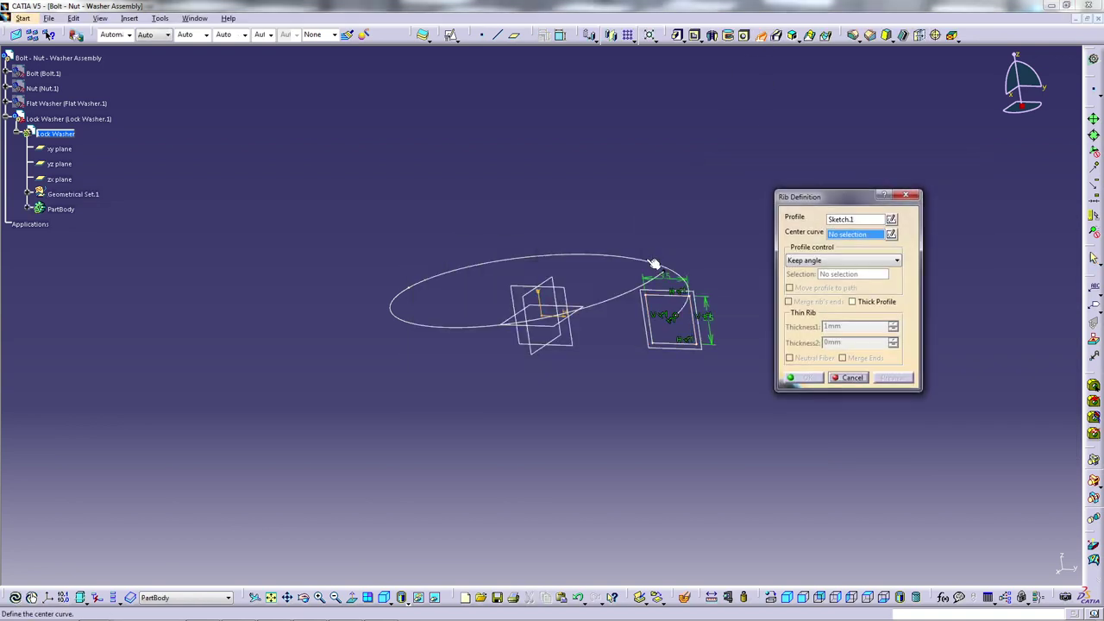
{"action": "left_click", "coordinate": [648, 263]}
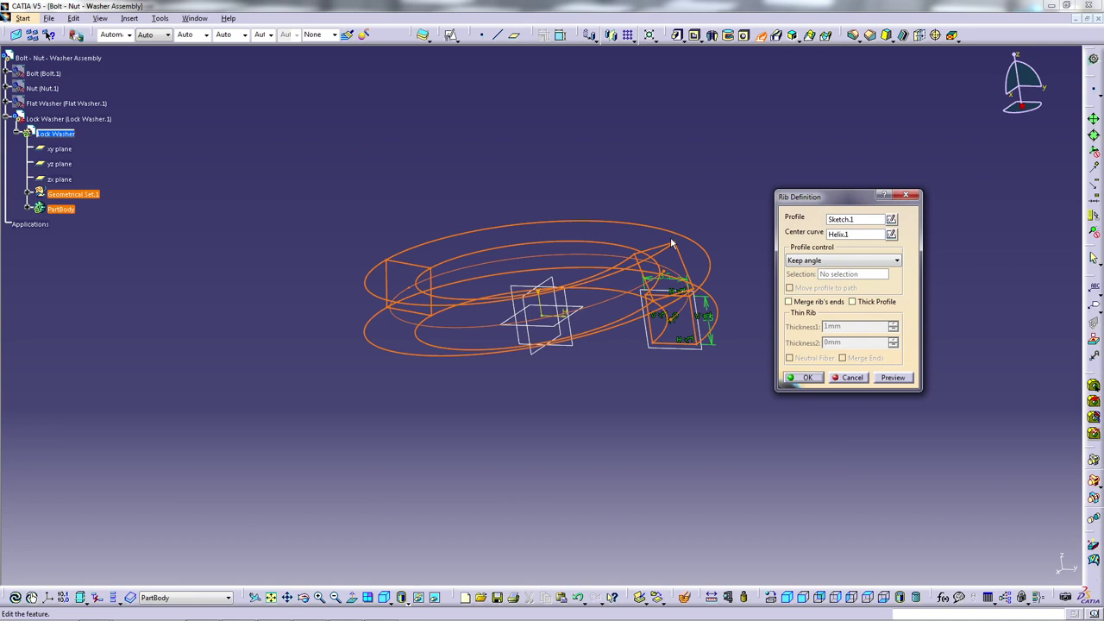
{"action": "left_click", "coordinate": [832, 262]}
{"action": "left_click", "coordinate": [849, 282]}
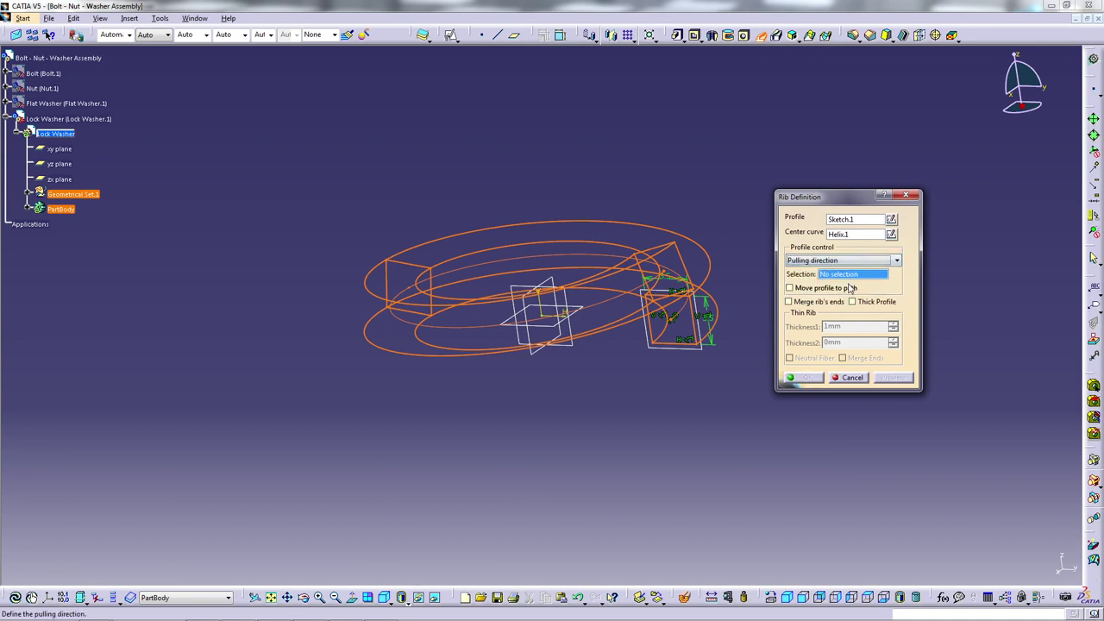
{"action": "right_click", "coordinate": [853, 276]}
{"action": "left_click", "coordinate": [889, 325]}
{"action": "left_click", "coordinate": [894, 378]}
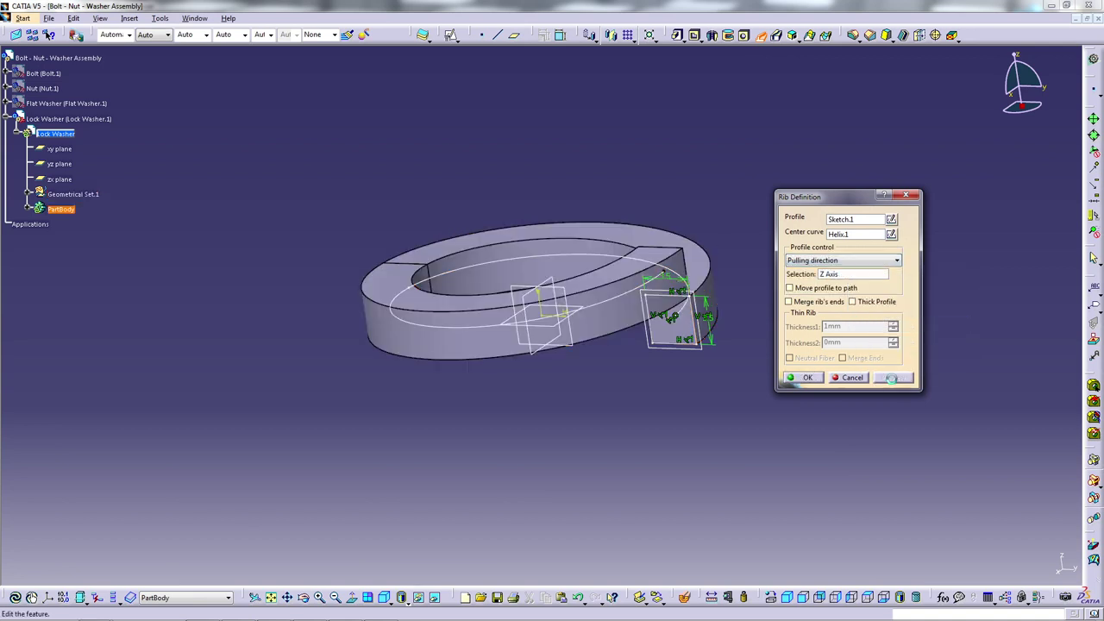
{"action": "left_click", "coordinate": [808, 378]}
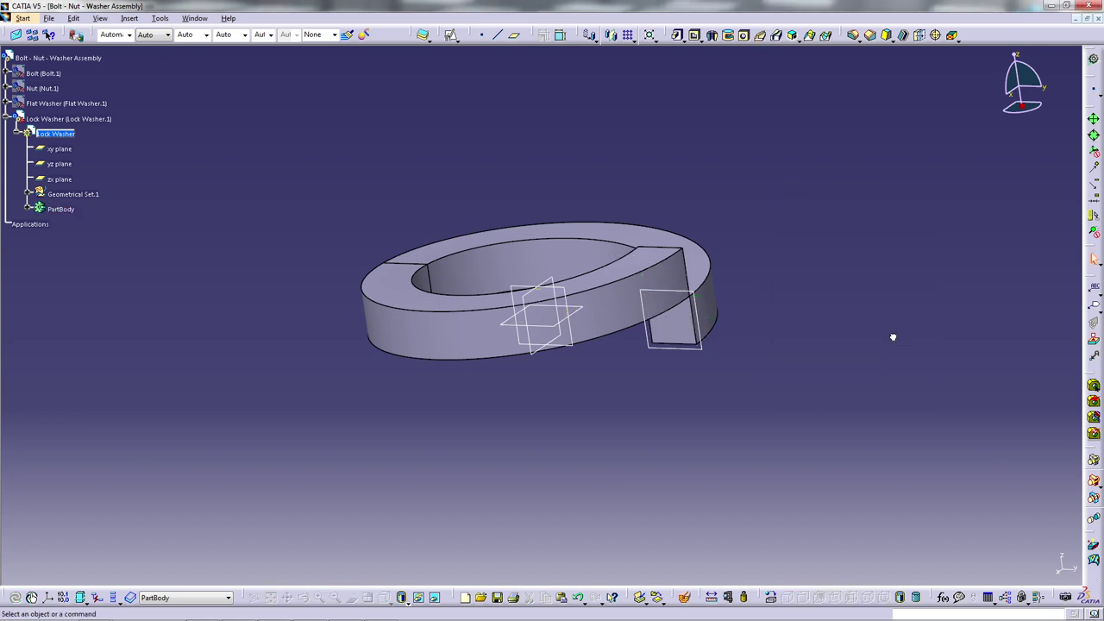
- Hide the plane at the helix's end together with the Lock Washer's xy, yz and zx planes
{"action": "left_click", "coordinate": [704, 353]}
{"action": "right_click", "coordinate": [705, 353]}
{"action": "left_click", "coordinate": [739, 387]}
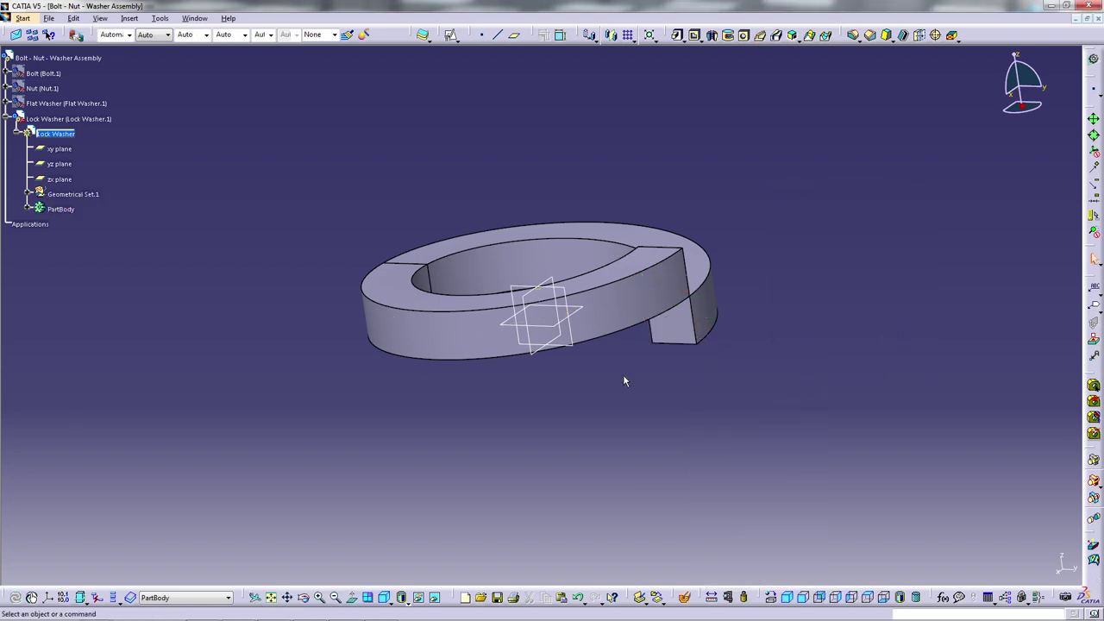
{"action": "left_click", "coordinate": [60, 149]}
{"action": "left_click", "coordinate": [59, 164], "text": "ctrl"}
{"action": "left_click", "coordinate": [59, 178], "text": "ctrl"}
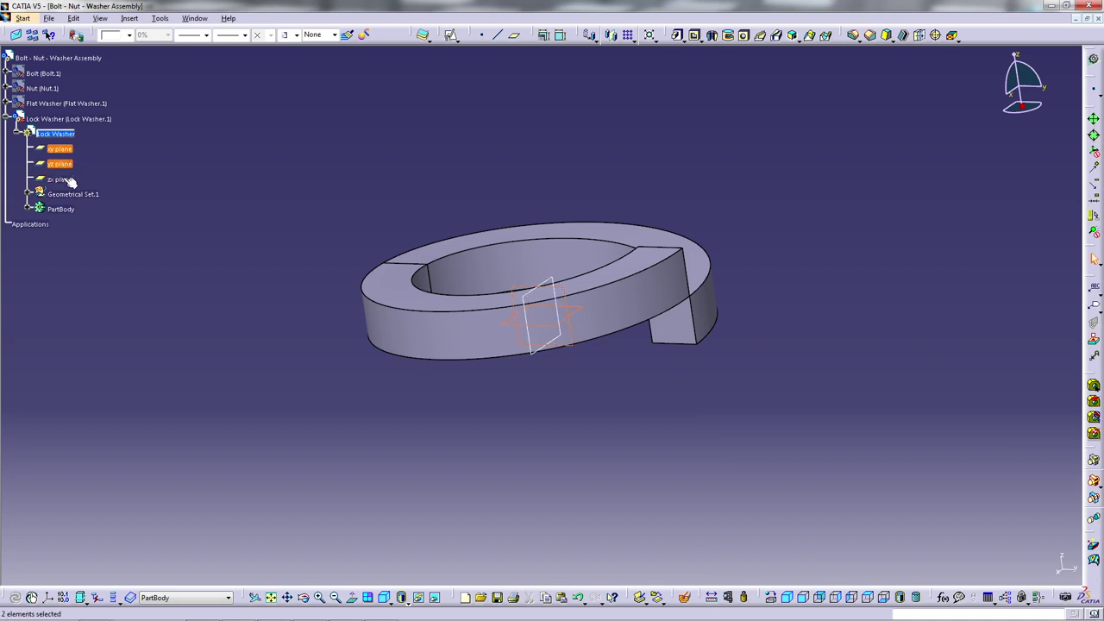
{"action": "right_click", "coordinate": [67, 180]}
{"action": "left_click", "coordinate": [95, 214]}
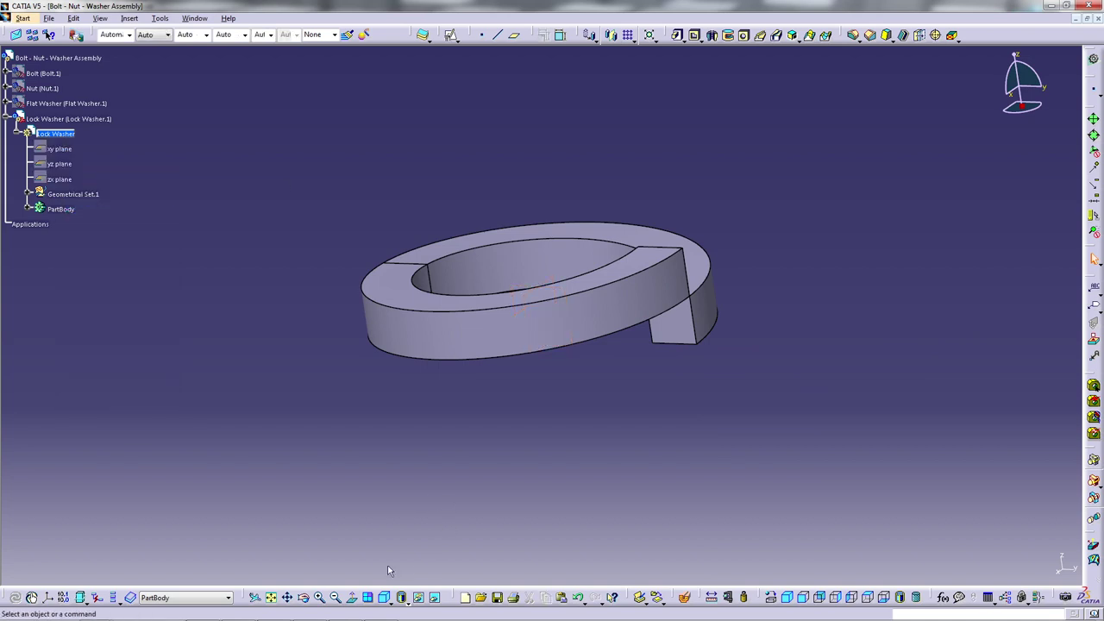
- Apply a 0.25 mm edge fillet to the lock washer's inner face, outer face and both end faces
{"action": "left_click", "coordinate": [386, 597]}
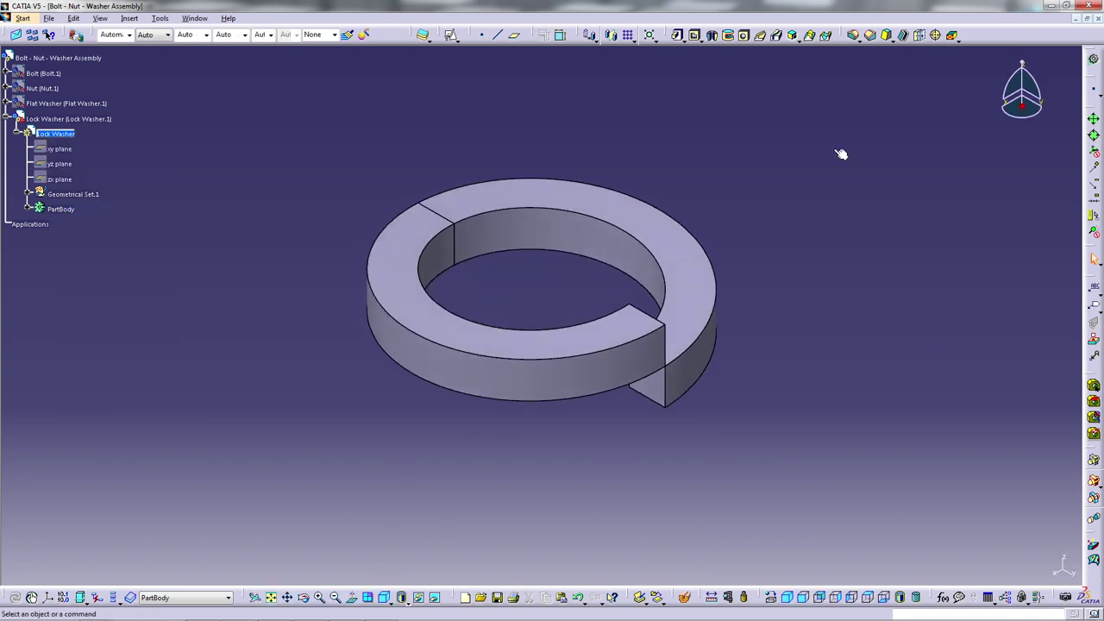
{"action": "left_click", "coordinate": [853, 34]}
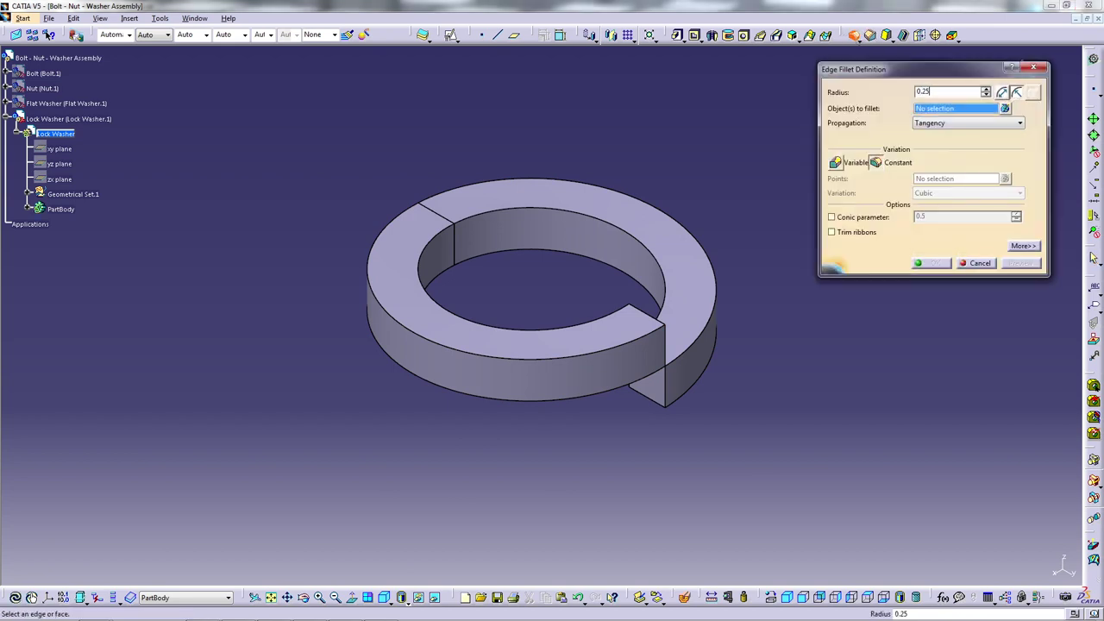
{"action": "left_click", "coordinate": [653, 357]}
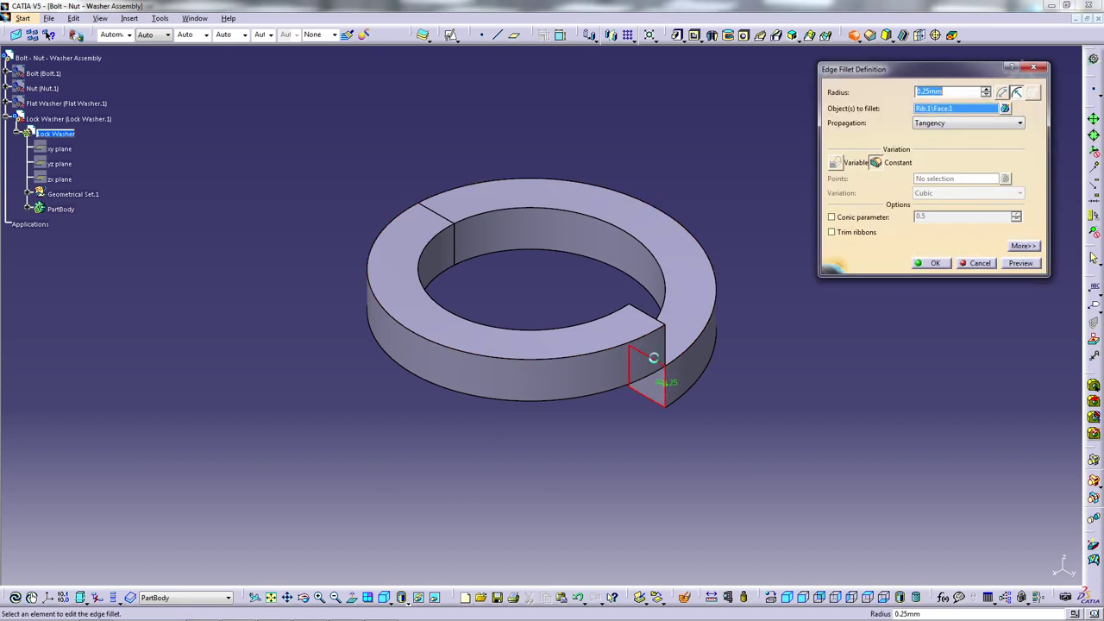
{"action": "left_click", "coordinate": [653, 274]}
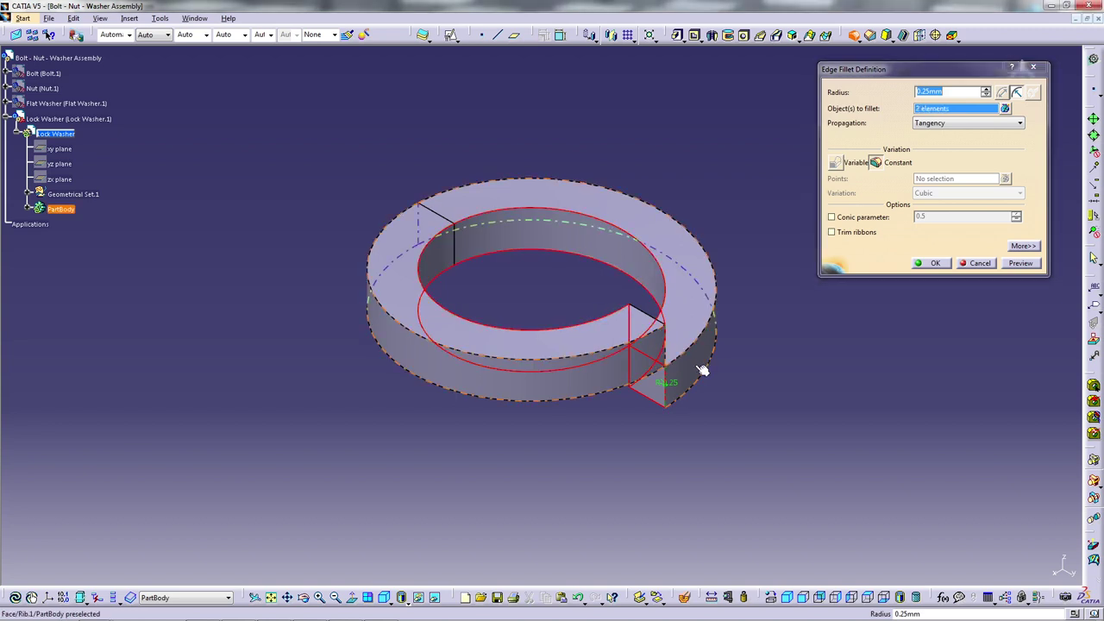
{"action": "left_click", "coordinate": [303, 597]}
{"action": "left_click_drag", "start_coordinate": [722, 468], "coordinate": [389, 376]}
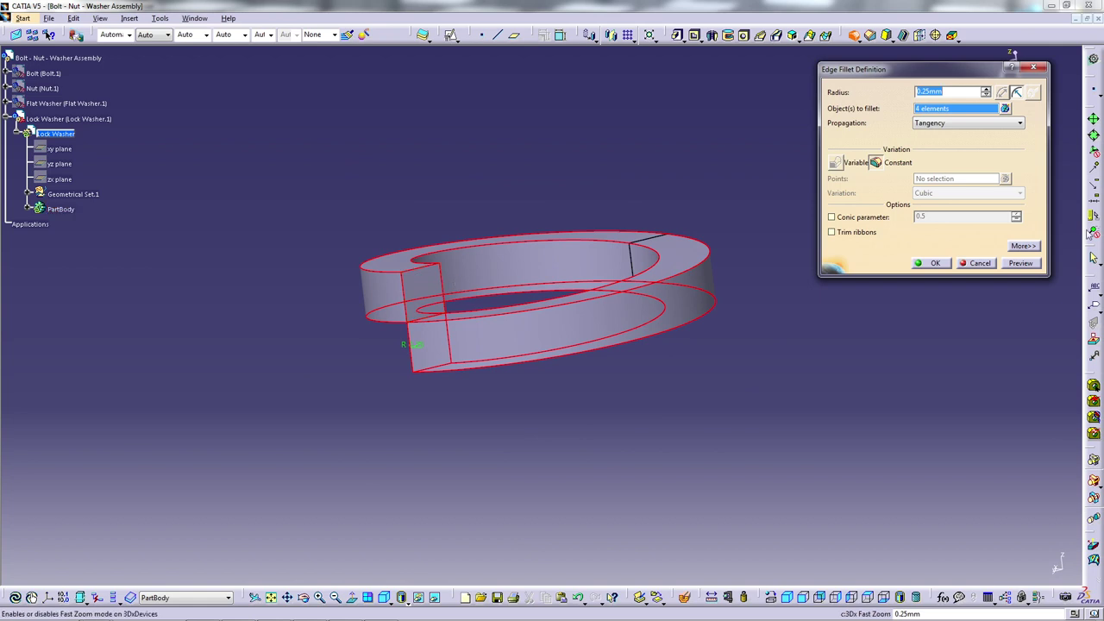
{"action": "left_click", "coordinate": [935, 264]}
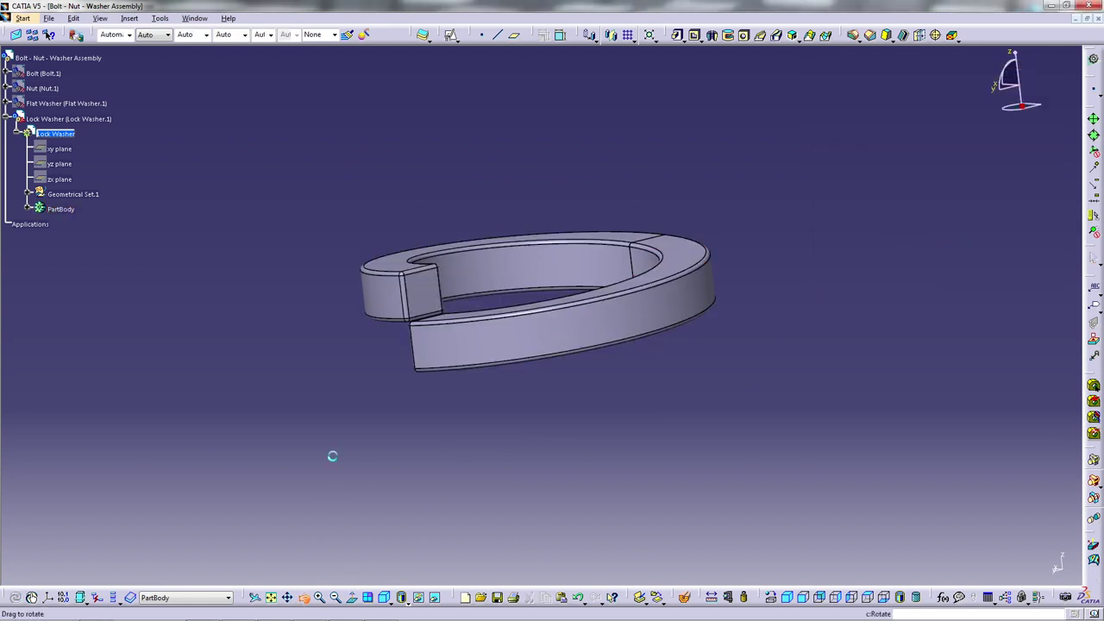
- Save the finished part as Lock Washer.CATPart in the Bolt - Nut - Washers folder
{"action": "middle_click_drag", "start_coordinate": [332, 456], "coordinate": [511, 454]}
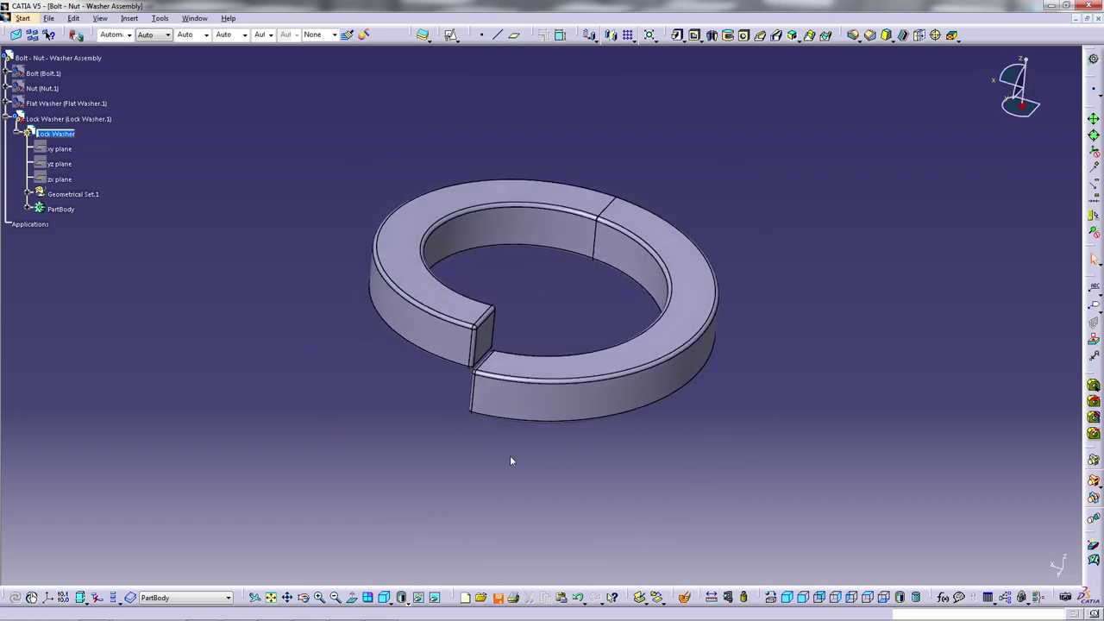
{"action": "key", "text": "ctrl+s"}
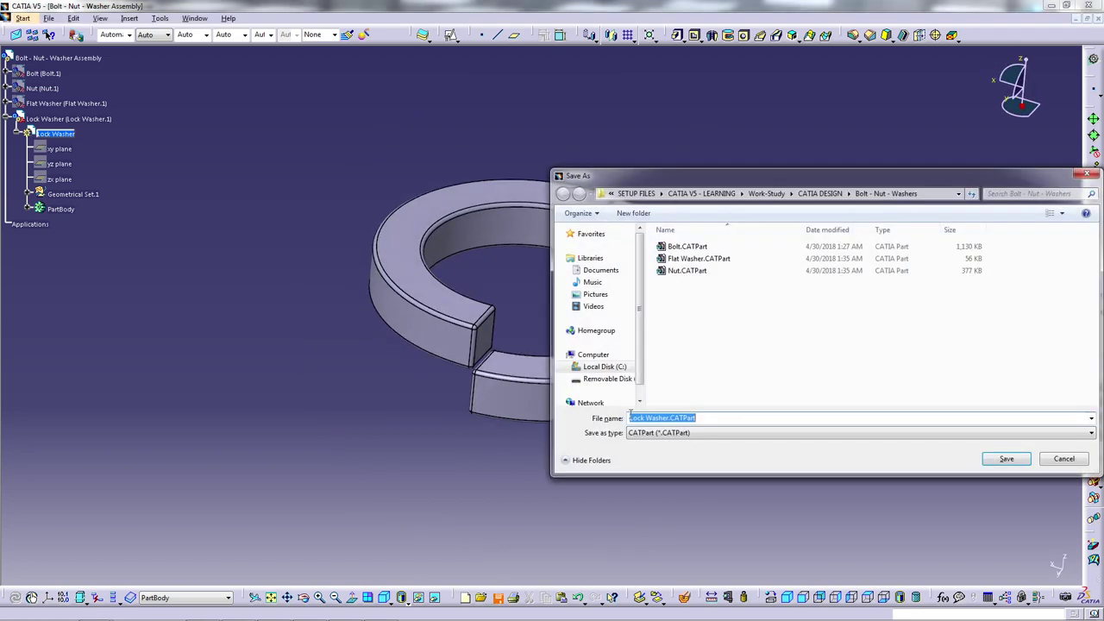
{"action": "left_click", "coordinate": [1003, 460]}
{"action": "left_click", "coordinate": [611, 362]}
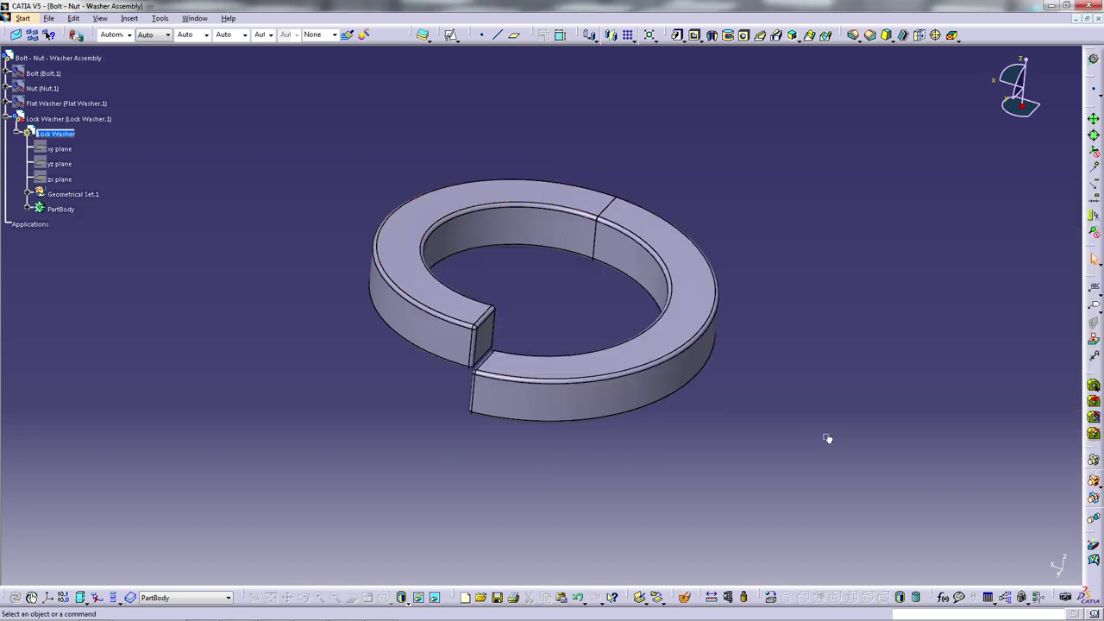
- Show the hidden Bolt, Nut and Flat Washer components alongside the lock washer
{"action": "left_click", "coordinate": [9, 120]}
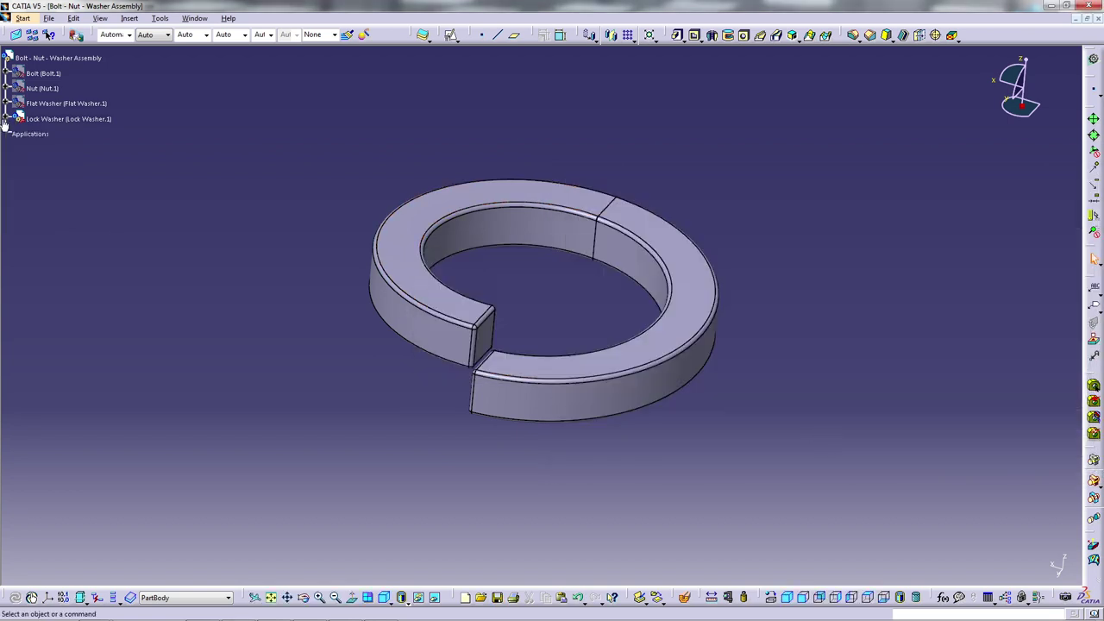
{"action": "left_click", "coordinate": [42, 74]}
{"action": "left_click", "coordinate": [41, 88], "text": "ctrl"}
{"action": "left_click", "coordinate": [60, 104], "text": "ctrl"}
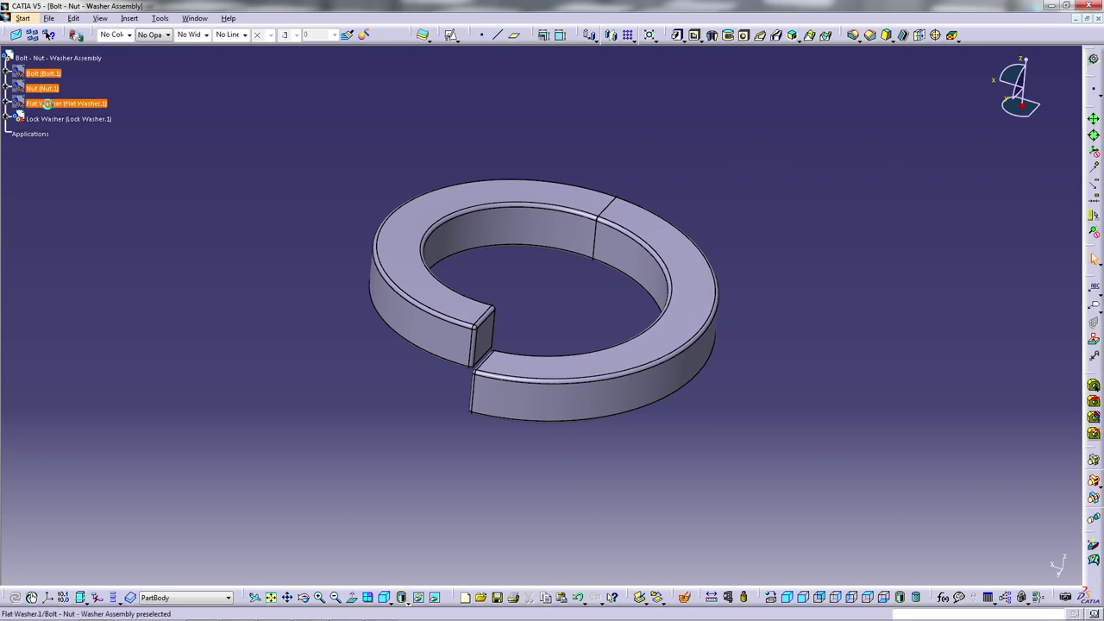
{"action": "right_click", "coordinate": [47, 103]}
{"action": "left_click", "coordinate": [86, 141]}
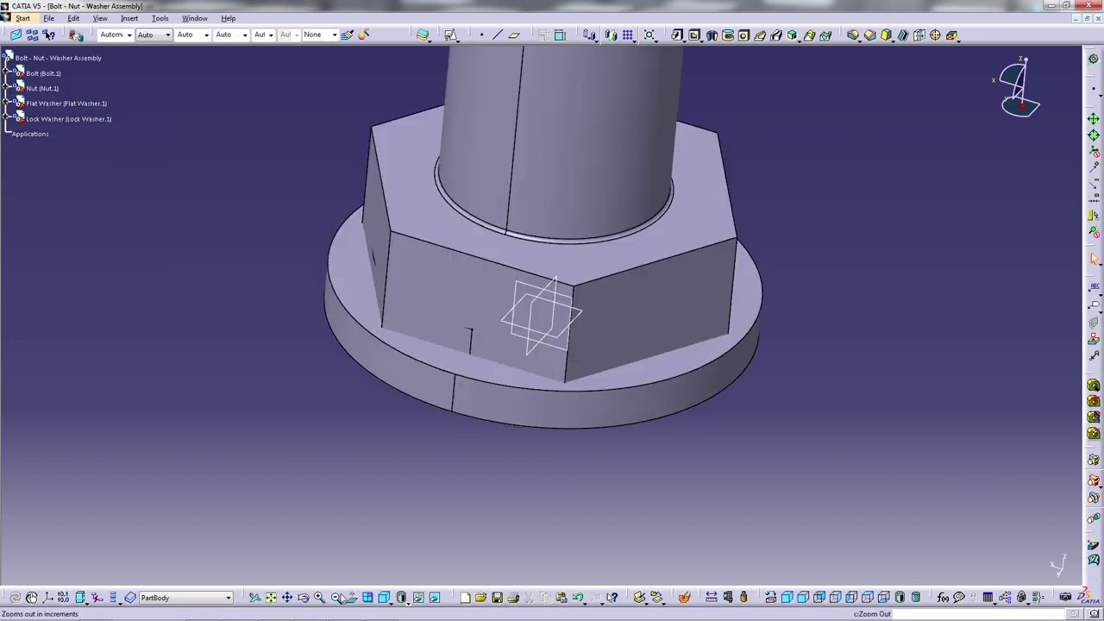
{"action": "left_click", "coordinate": [335, 599]}
{"action": "left_click", "coordinate": [334, 599]}
{"action": "left_click", "coordinate": [335, 598]}
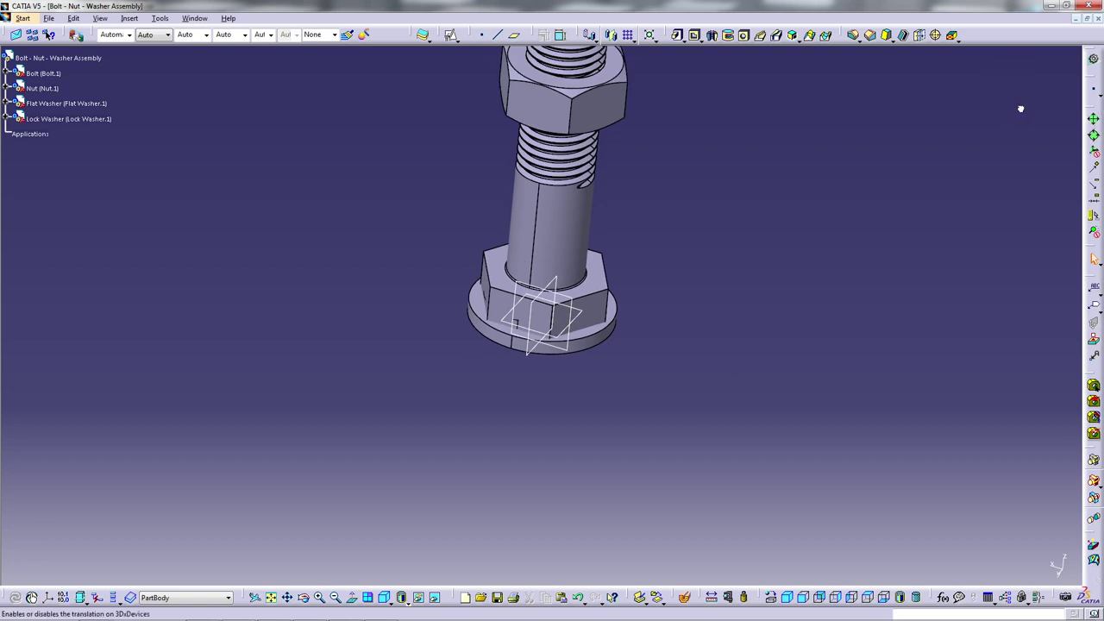
- With the compass placed on the bolt shank and the assembly active, move the lock washer up the bolt axis to just below the nut
{"action": "left_click", "coordinate": [558, 223]}
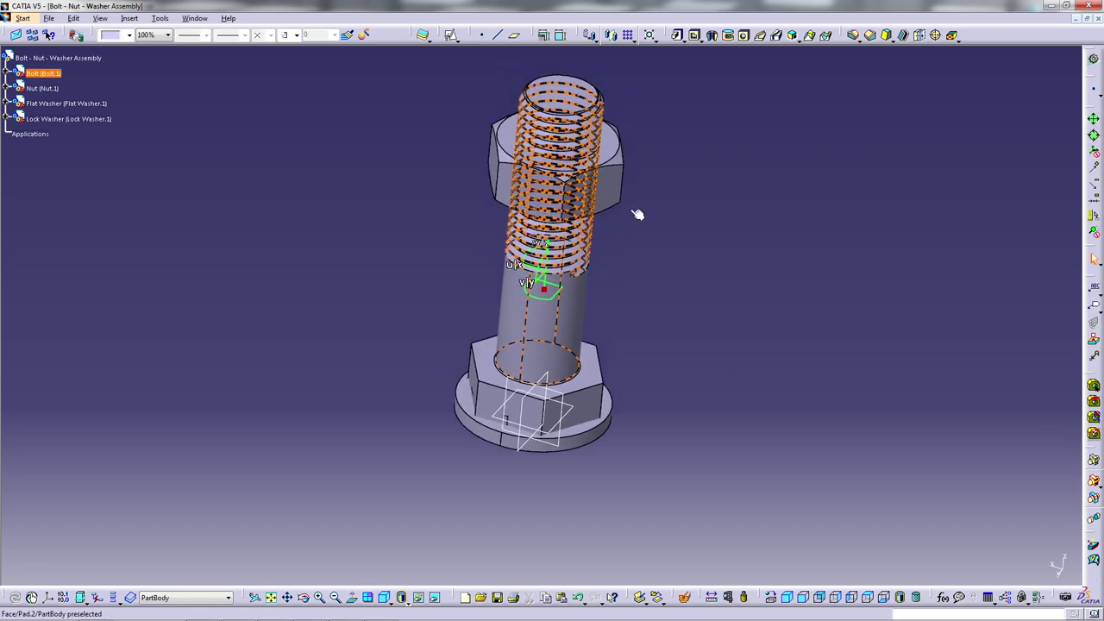
{"action": "left_click", "coordinate": [272, 118]}
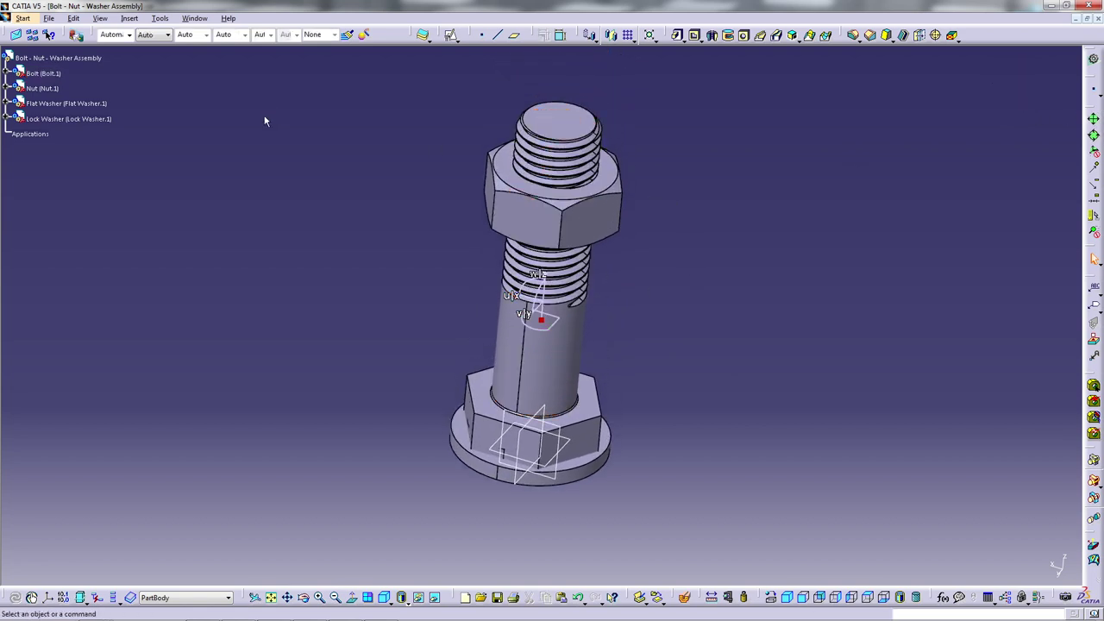
{"action": "left_click", "coordinate": [67, 105]}
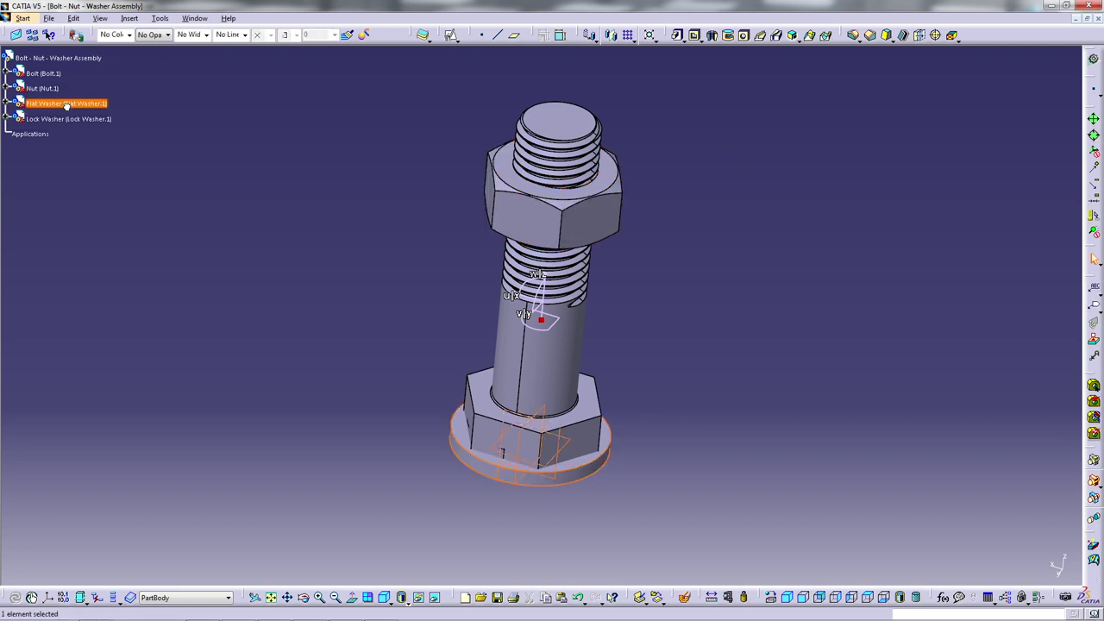
{"action": "left_click", "coordinate": [69, 118]}
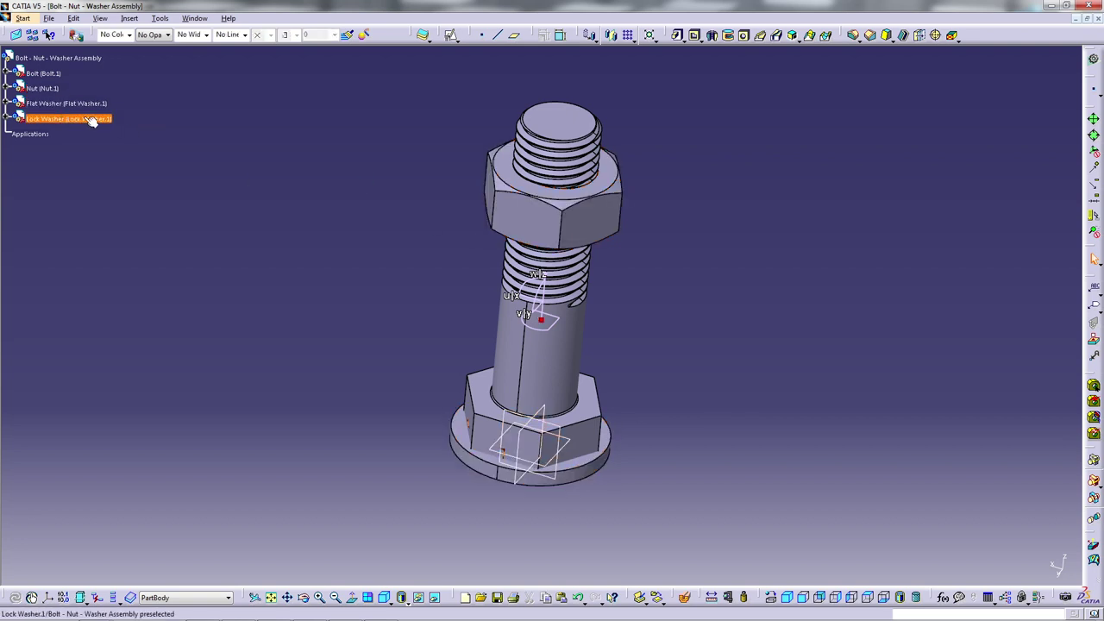
{"action": "double_click", "coordinate": [58, 58]}
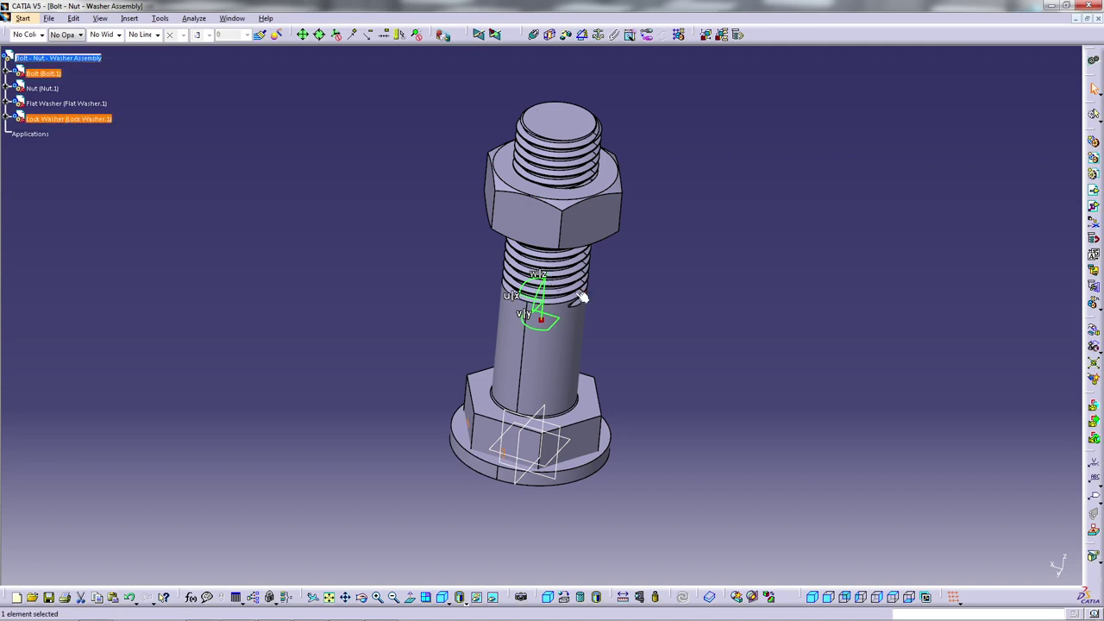
{"action": "left_click_drag", "start_coordinate": [543, 303], "coordinate": [545, 119]}
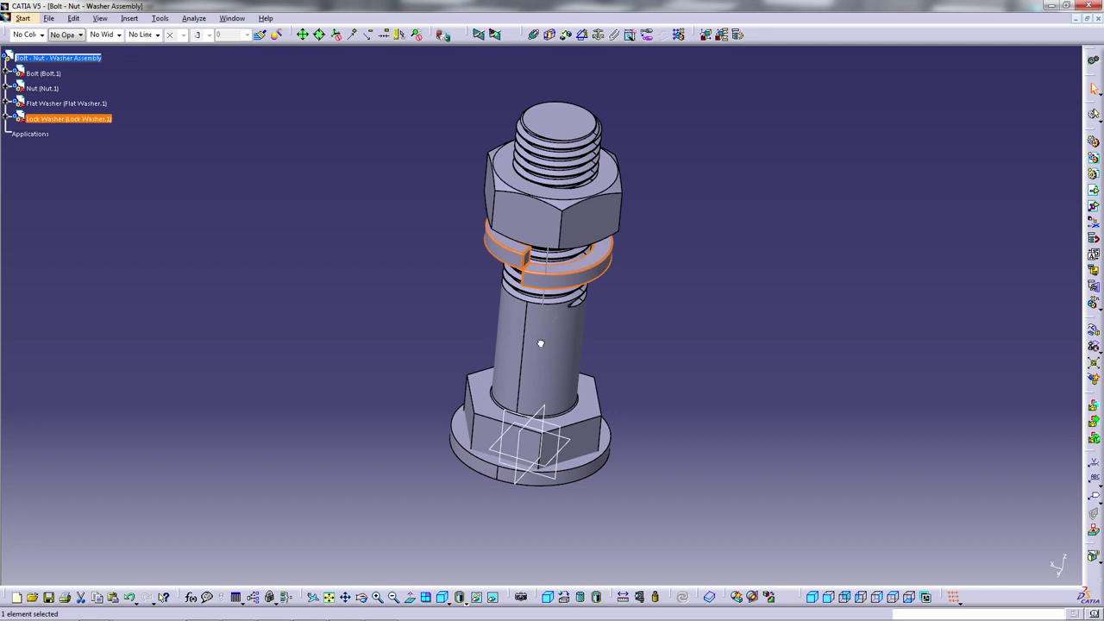
- Move the flat washer up the bolt axis to just below the lock washer and reset the compass
{"action": "left_click", "coordinate": [67, 104]}
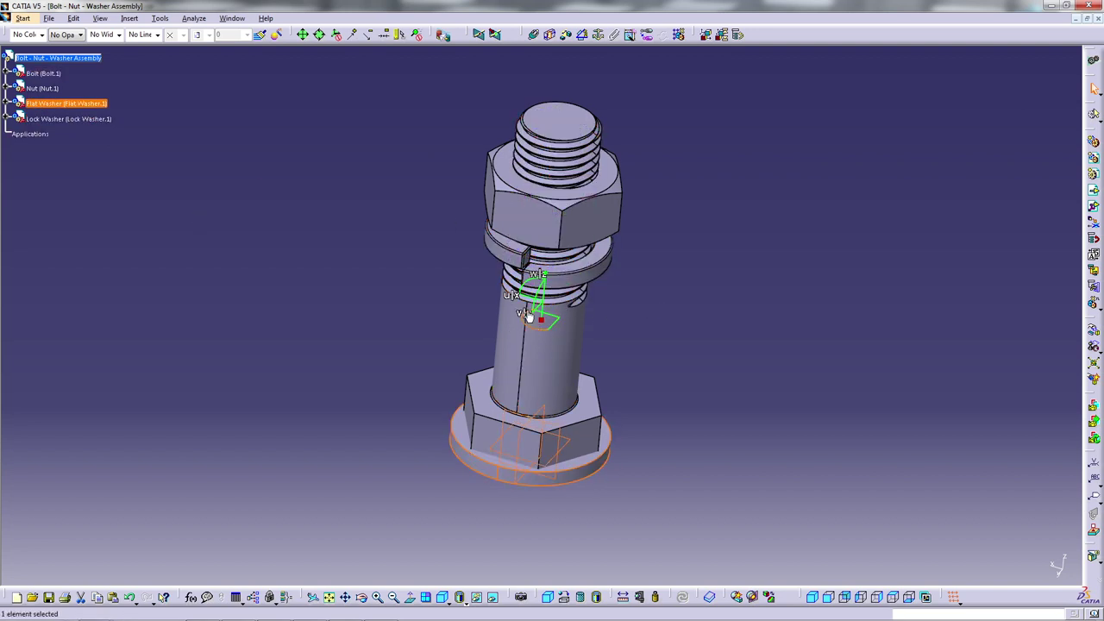
{"action": "left_click_drag", "start_coordinate": [545, 307], "coordinate": [563, 141]}
{"action": "left_click", "coordinate": [766, 314]}
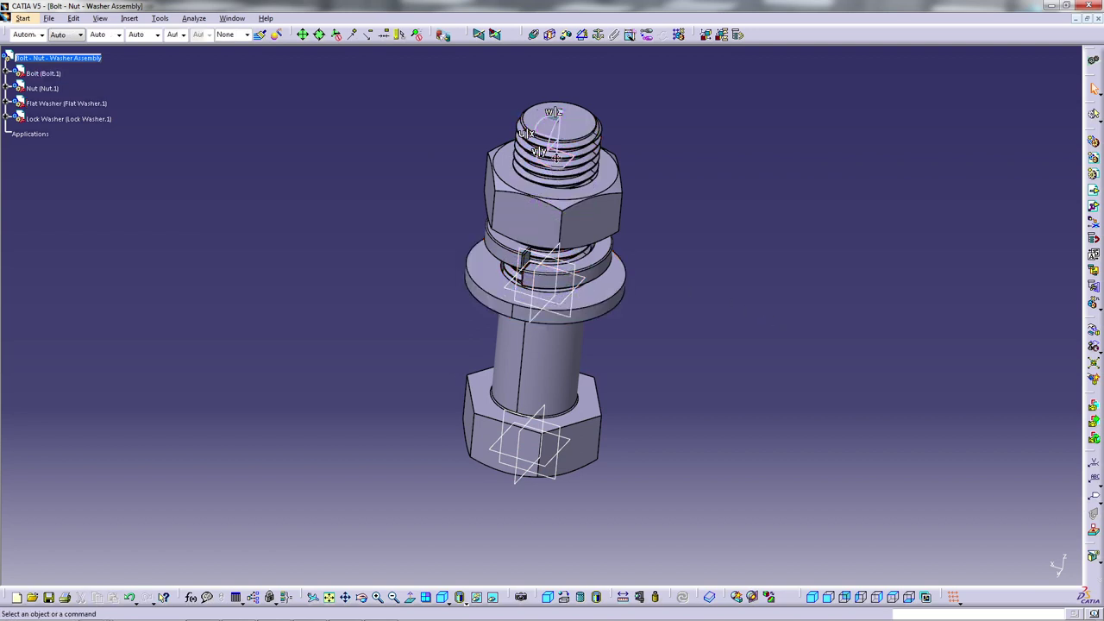
{"action": "left_click_drag", "start_coordinate": [1057, 561], "coordinate": [1058, 562]}
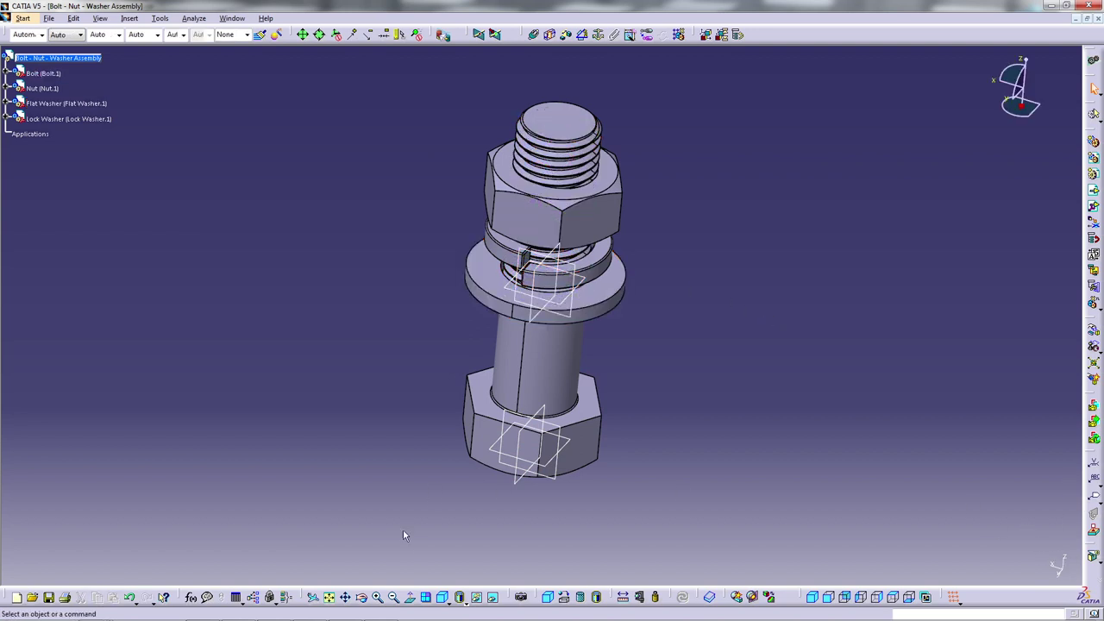
- In the isometric view, hide the reference planes still displayed on the flat washer and the bolt
{"action": "left_click", "coordinate": [442, 597]}
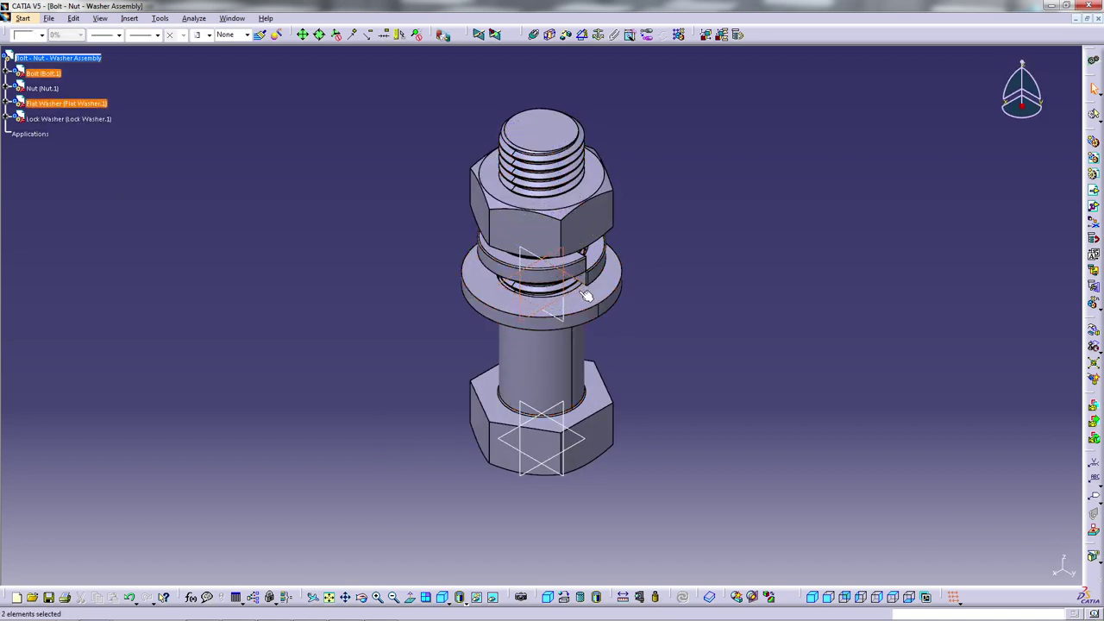
{"action": "right_click", "coordinate": [566, 309]}
{"action": "key", "text": "Escape"}
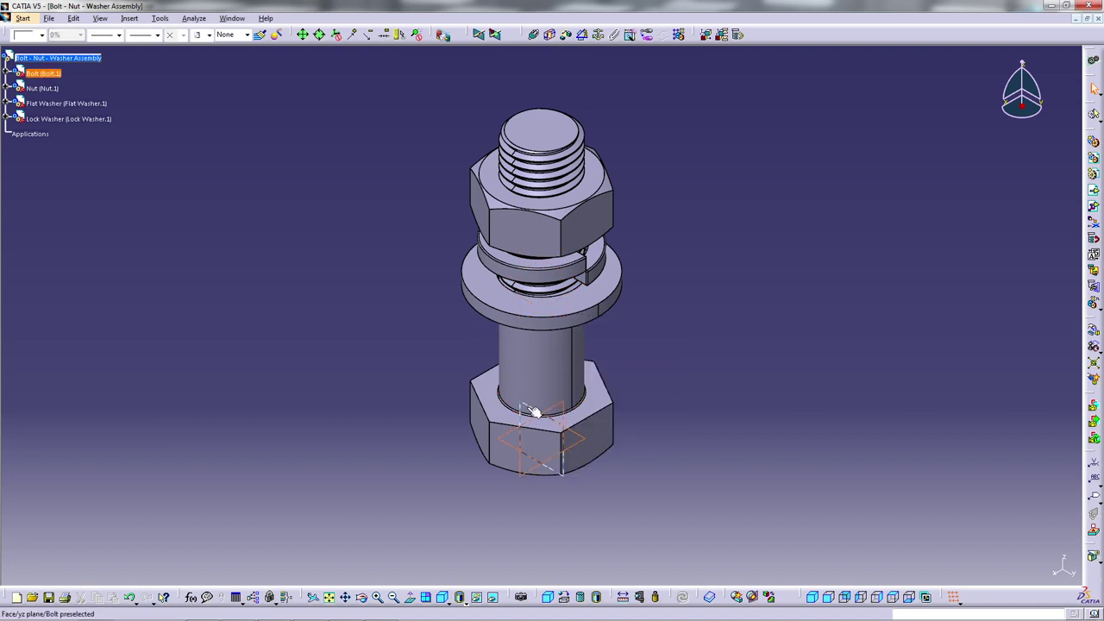
{"action": "right_click", "coordinate": [534, 412]}
{"action": "key", "text": "Escape"}
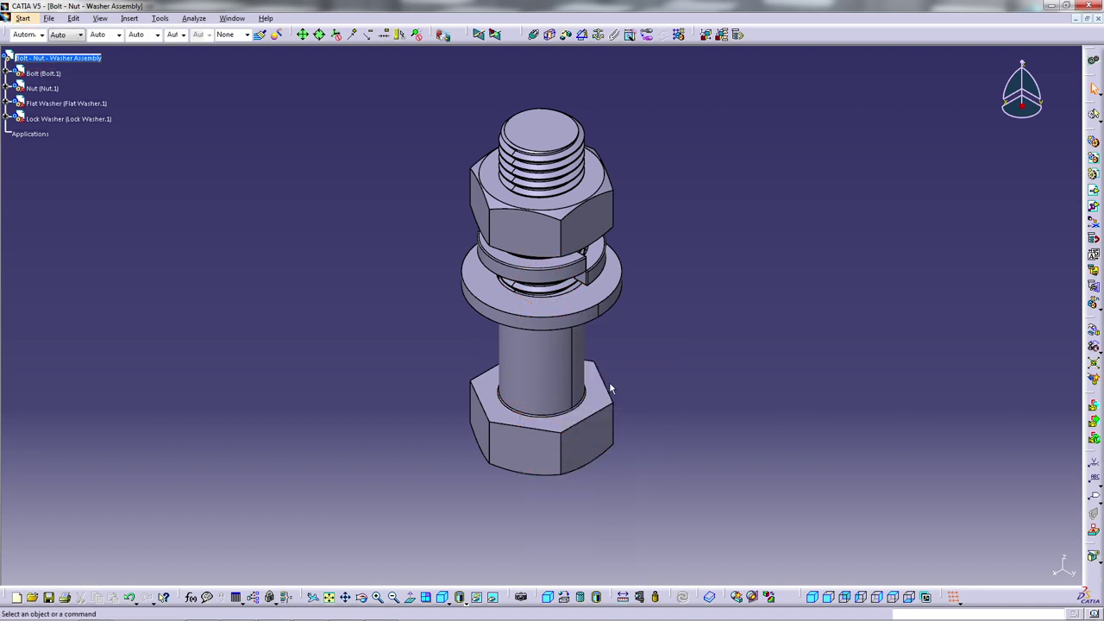
- Save the assembly as Bolt - Nut - Washer Assembly.CATProduct in the Bolt - Nut - Washers folder, including the related documents
{"action": "key", "text": "ctrl+s"}
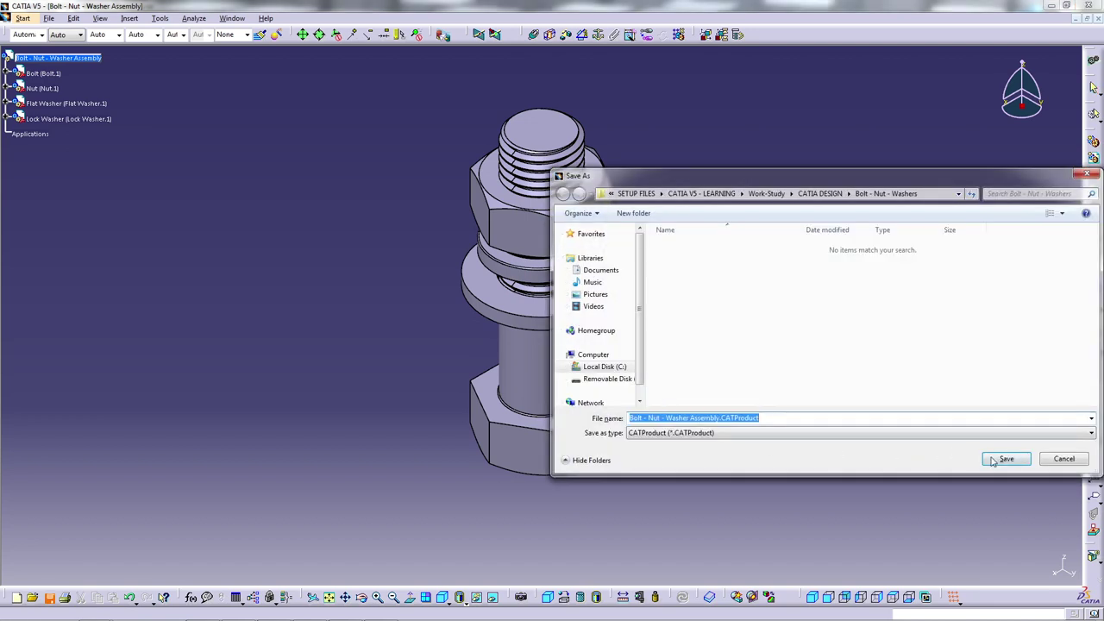
{"action": "left_click", "coordinate": [1003, 463]}
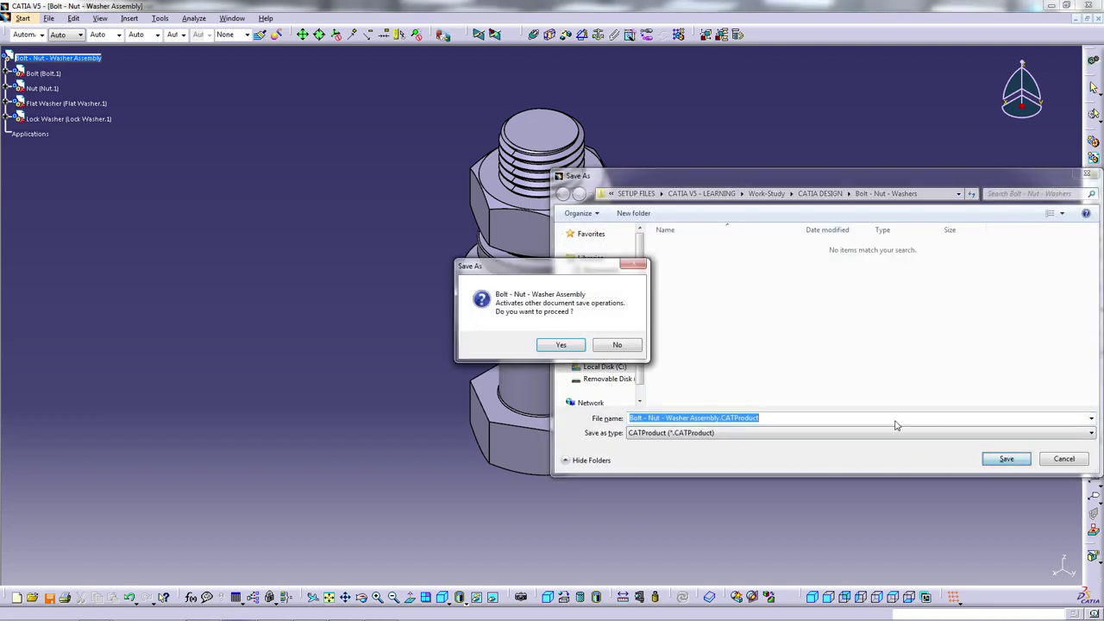
{"action": "left_click", "coordinate": [558, 345]}
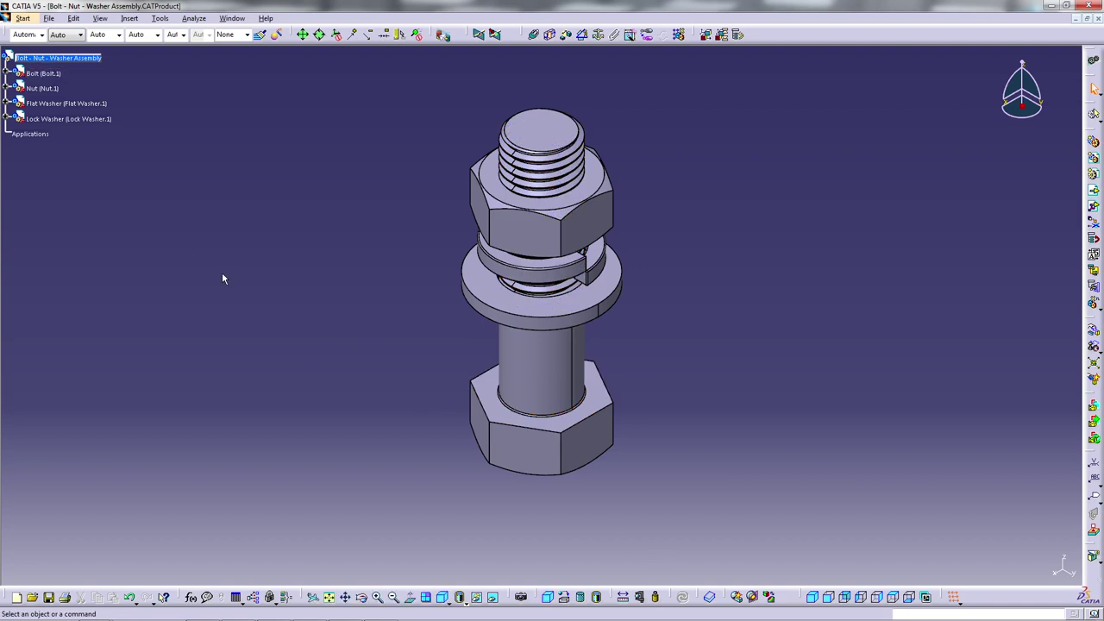
- Hide the Bolt, Nut, Flat Washer and Lock Washer components
{"action": "left_click", "coordinate": [44, 74]}
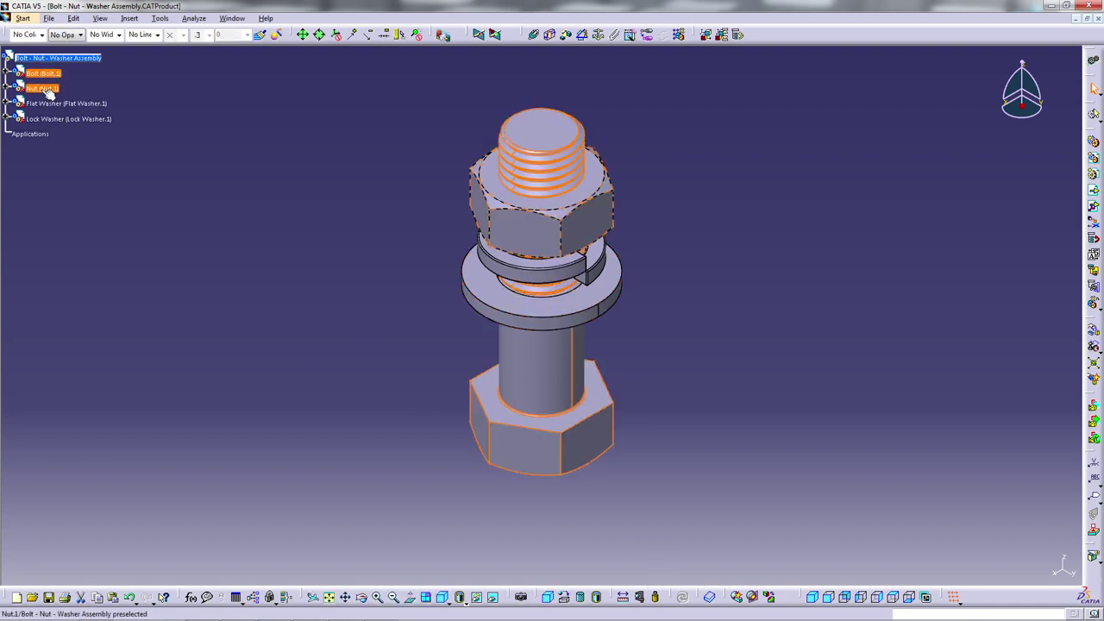
{"action": "left_click", "coordinate": [43, 89], "text": "ctrl"}
{"action": "left_click", "coordinate": [60, 104], "text": "ctrl"}
{"action": "left_click", "coordinate": [54, 119], "text": "ctrl"}
{"action": "right_click", "coordinate": [56, 118]}
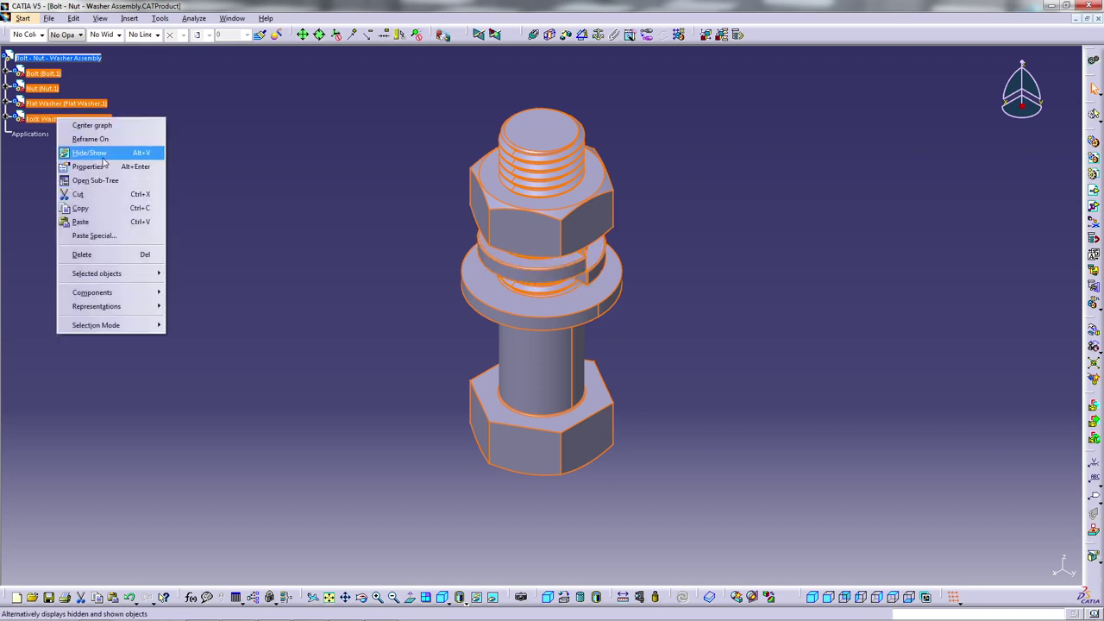
{"action": "left_click", "coordinate": [104, 160]}
- Insert a new part named Metal Plate into the assembly and activate it for part design
{"action": "left_click", "coordinate": [58, 58]}
{"action": "left_click", "coordinate": [130, 18]}
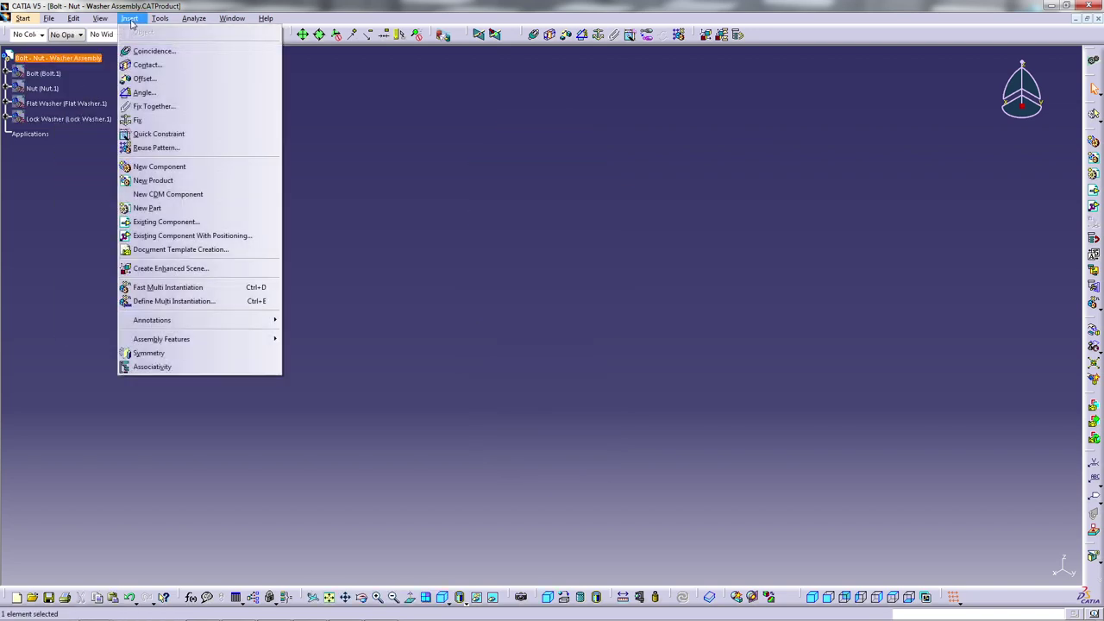
{"action": "left_click", "coordinate": [173, 210]}
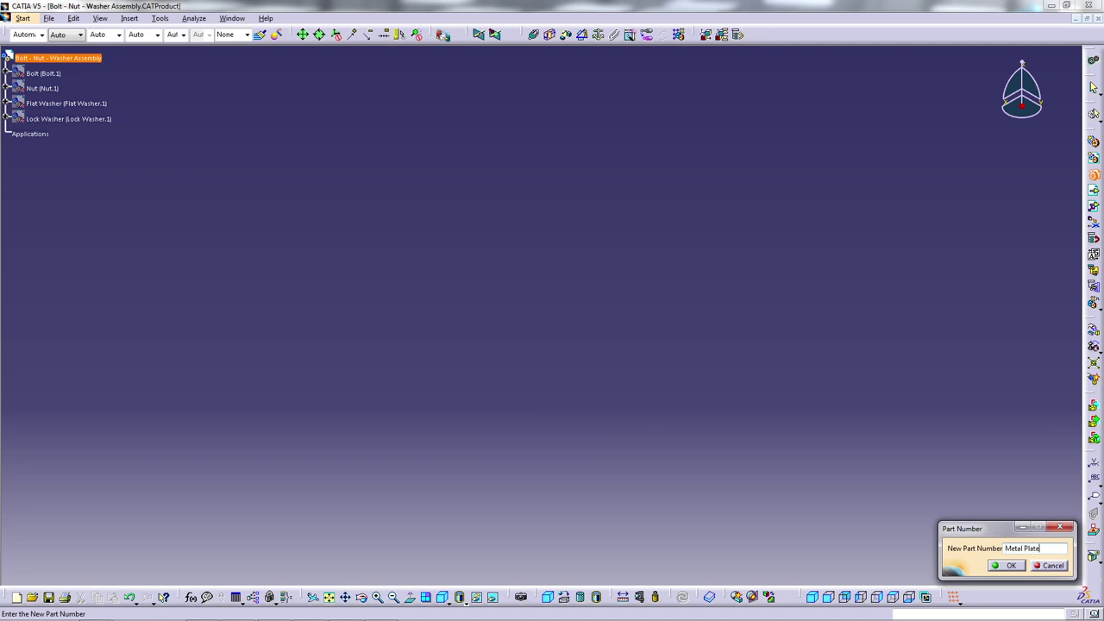
{"action": "type", "text": "Metal Plate"}
{"action": "key", "text": "Return"}
{"action": "left_click", "coordinate": [584, 362]}
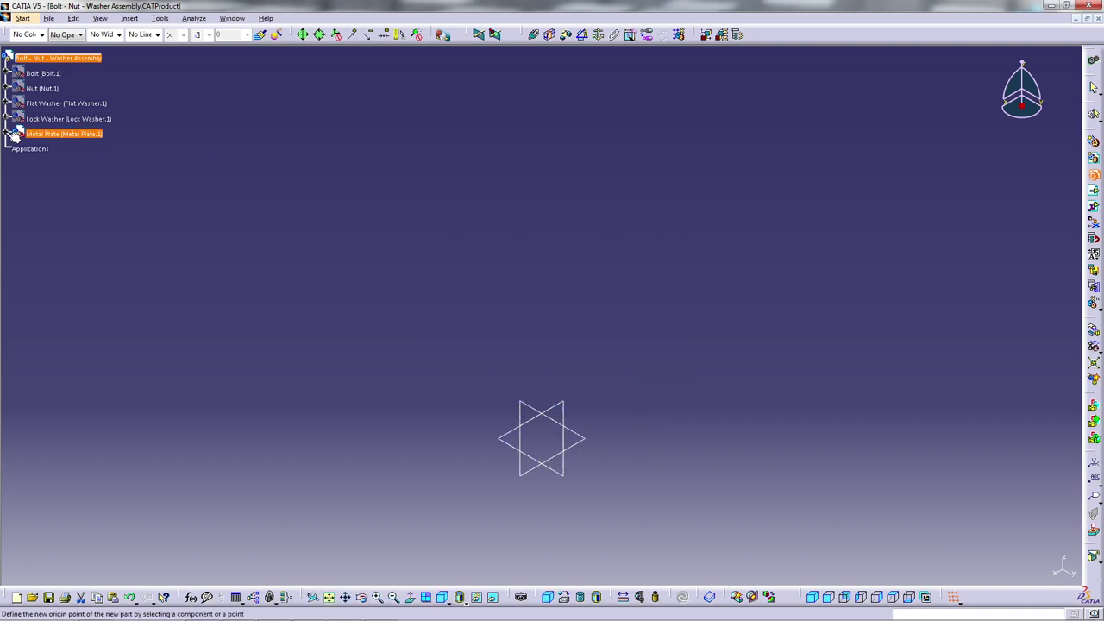
{"action": "left_click", "coordinate": [54, 136]}
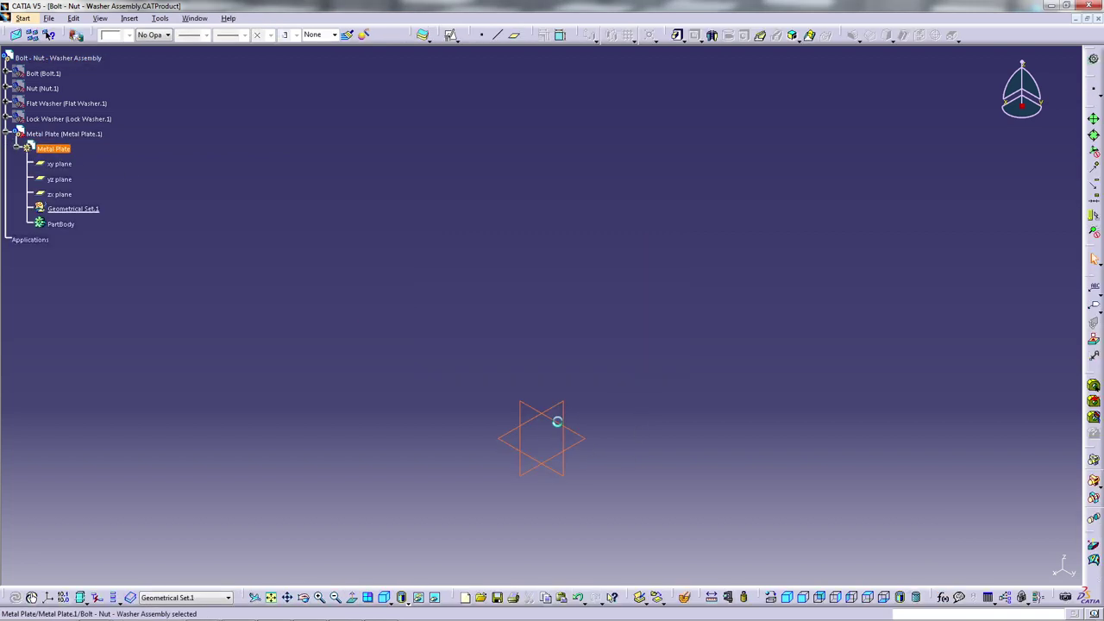
- Create a positioned sketch on the Metal Plate's xy plane with implicit origin and orientation
{"action": "left_click", "coordinate": [450, 36]}
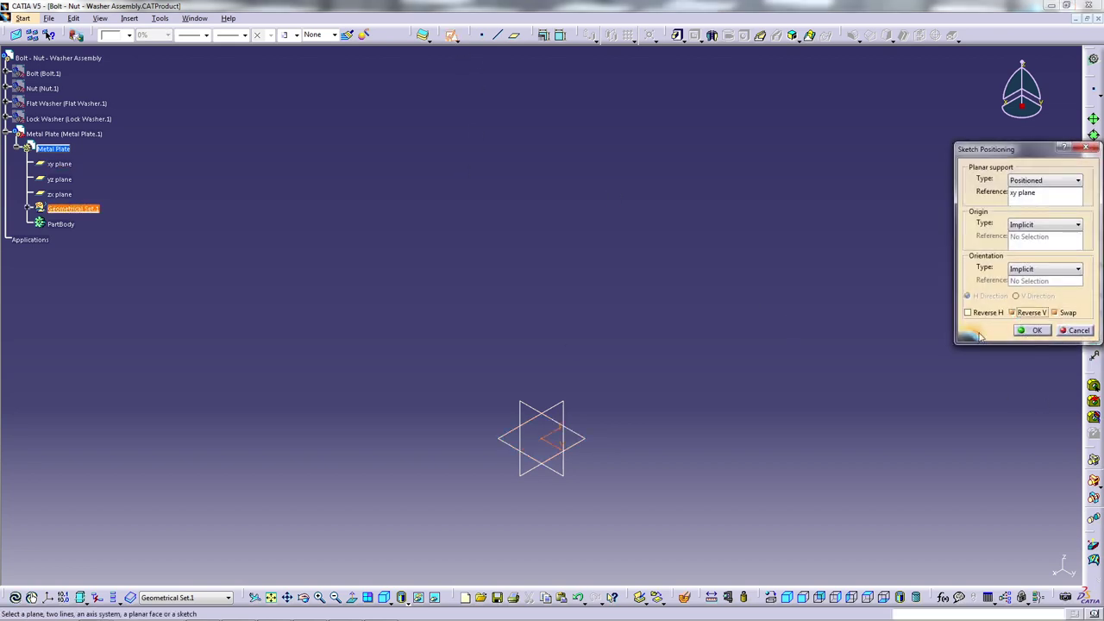
{"action": "left_click", "coordinate": [1077, 331]}
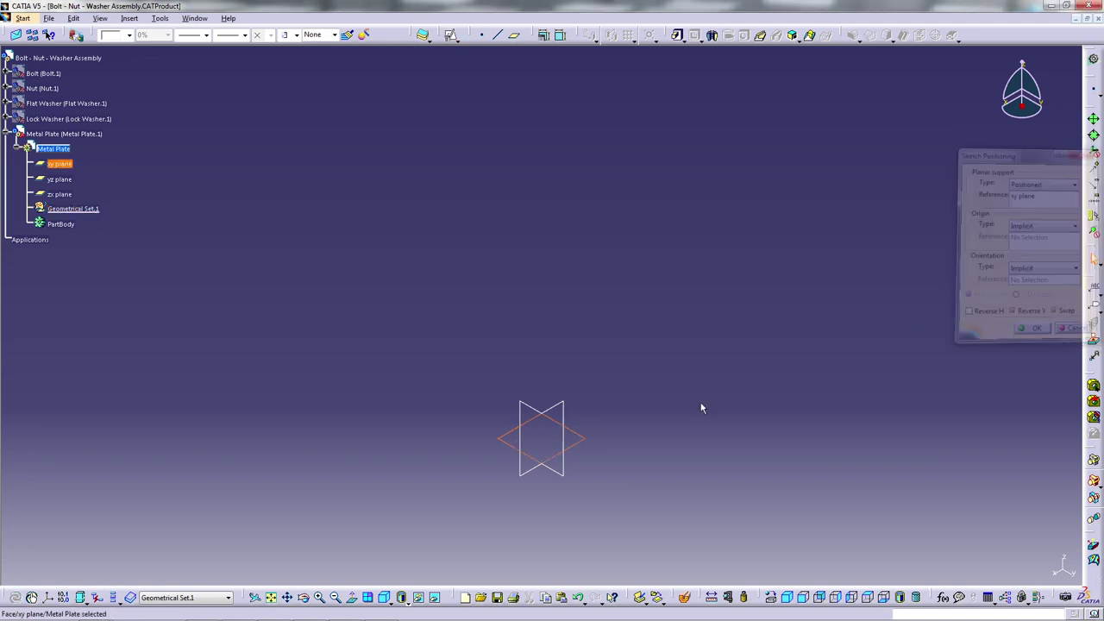
{"action": "left_click", "coordinate": [450, 37]}
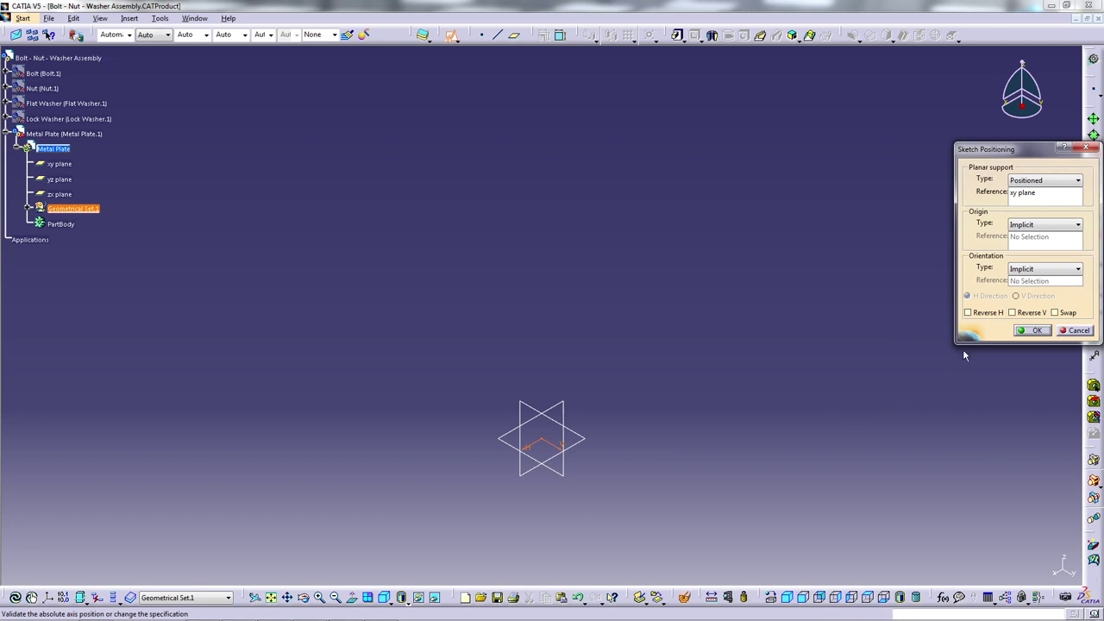
{"action": "left_click", "coordinate": [1038, 331]}
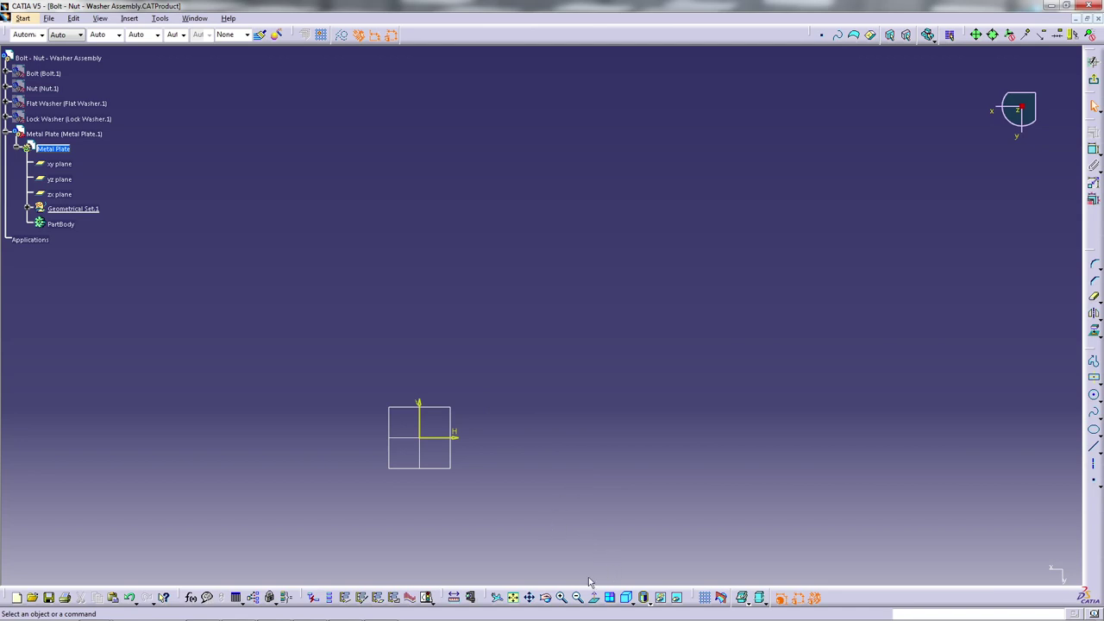
{"action": "left_click", "coordinate": [594, 597]}
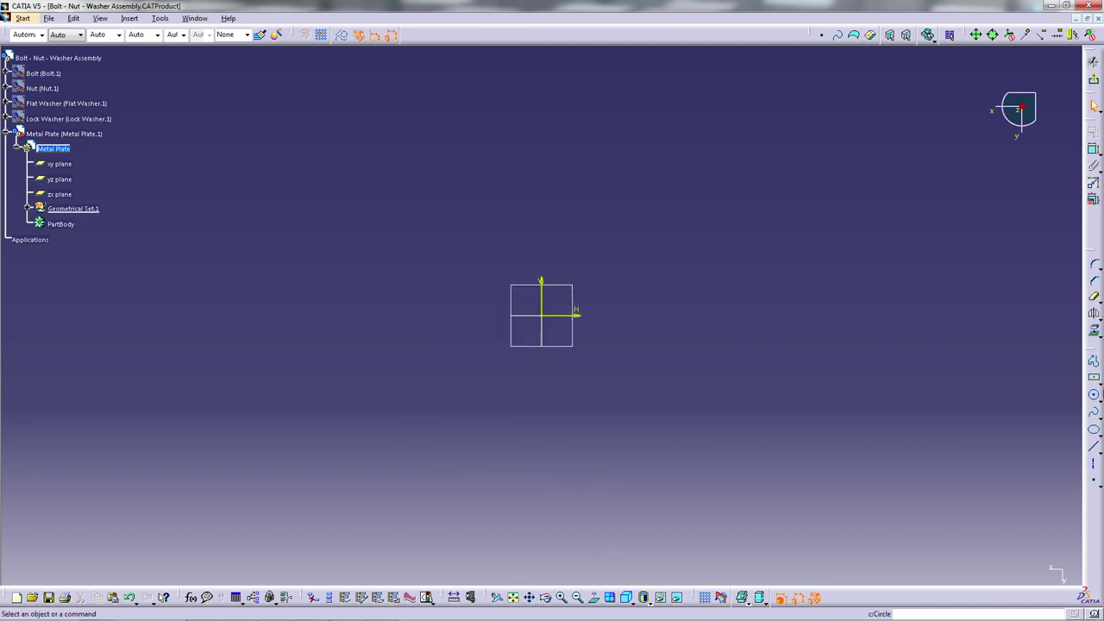
- Sketch a wide rectangle enclosing the sketch origin and set its height to 35 mm
{"action": "left_click", "coordinate": [1098, 385]}
{"action": "left_click", "coordinate": [965, 394]}
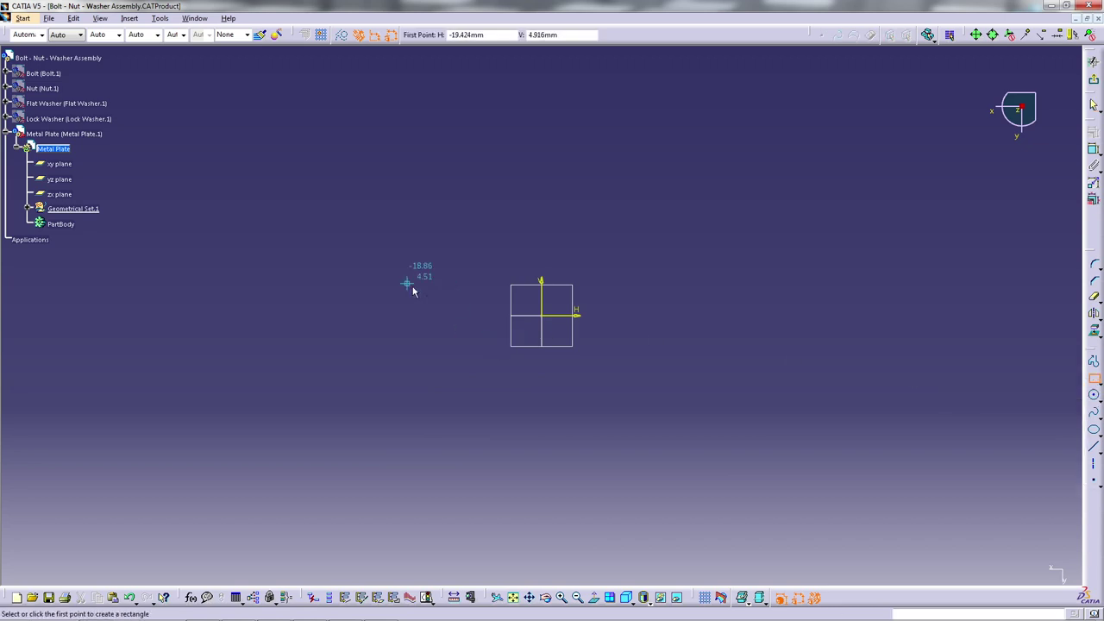
{"action": "left_click", "coordinate": [359, 269]}
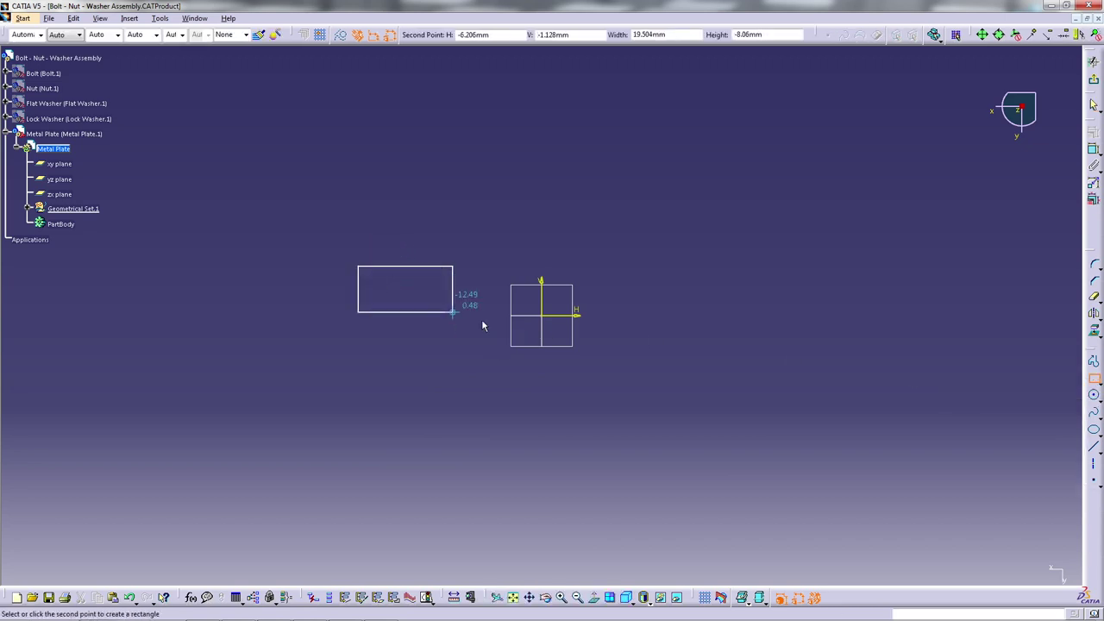
{"action": "left_click", "coordinate": [954, 366]}
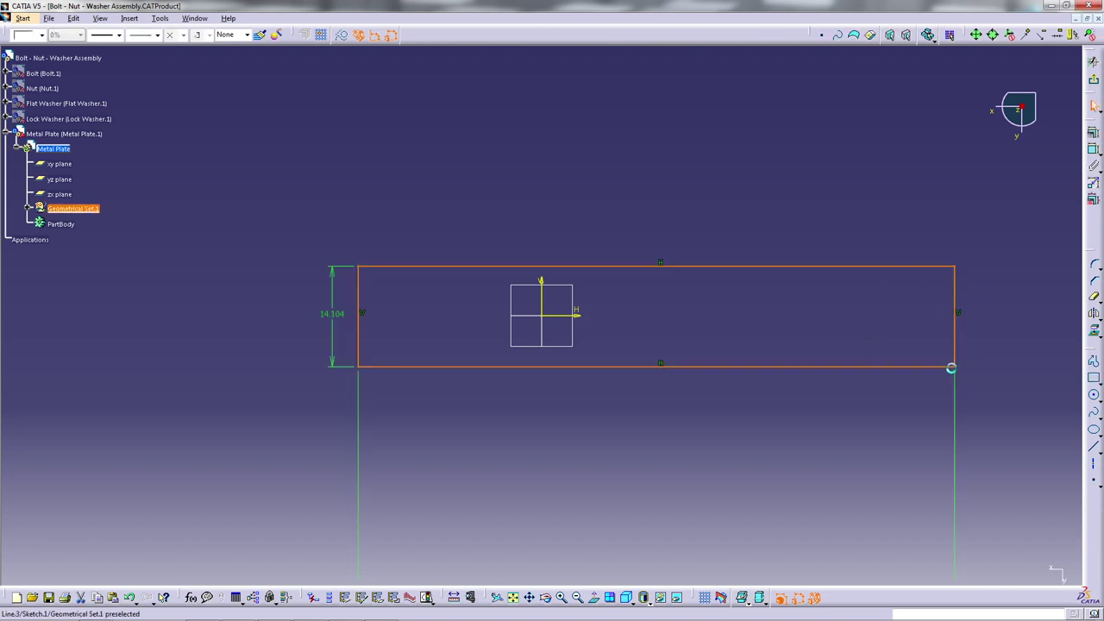
{"action": "double_click", "coordinate": [336, 320]}
{"action": "key", "text": "Return"}
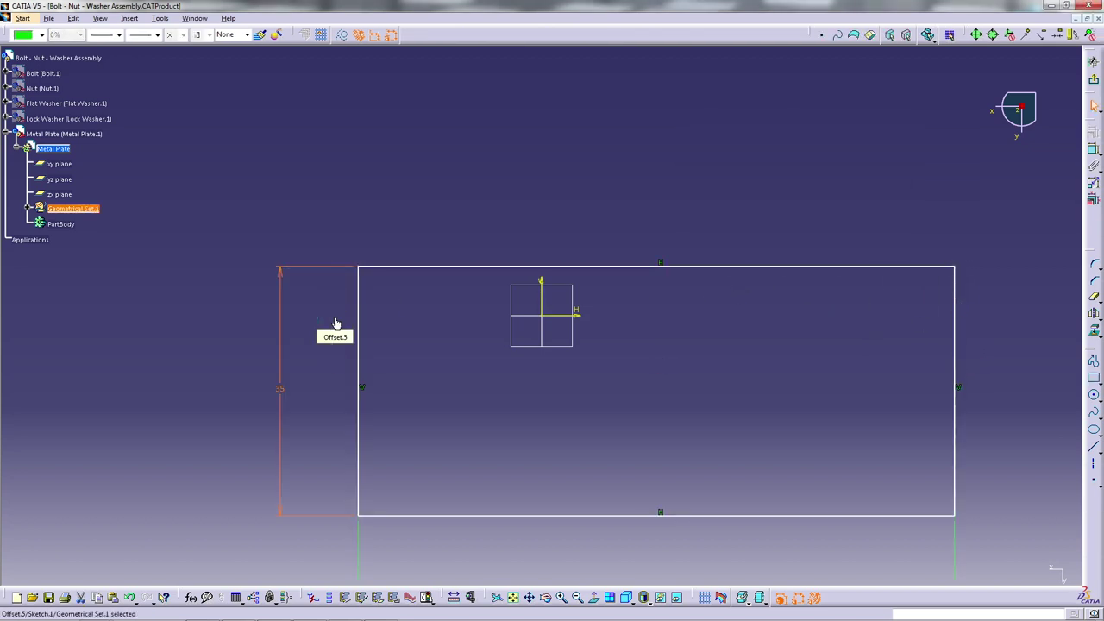
- Constrain the rectangle's top and bottom edges to be symmetric about the sketch's horizontal axis
{"action": "left_click", "coordinate": [1080, 175]}
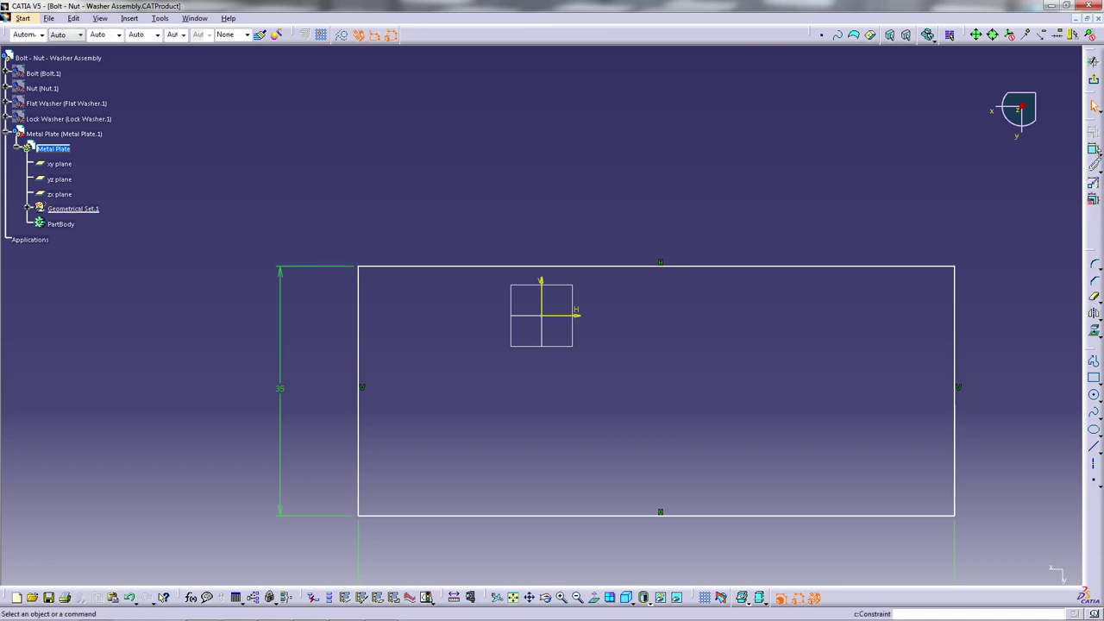
{"action": "left_click", "coordinate": [821, 267]}
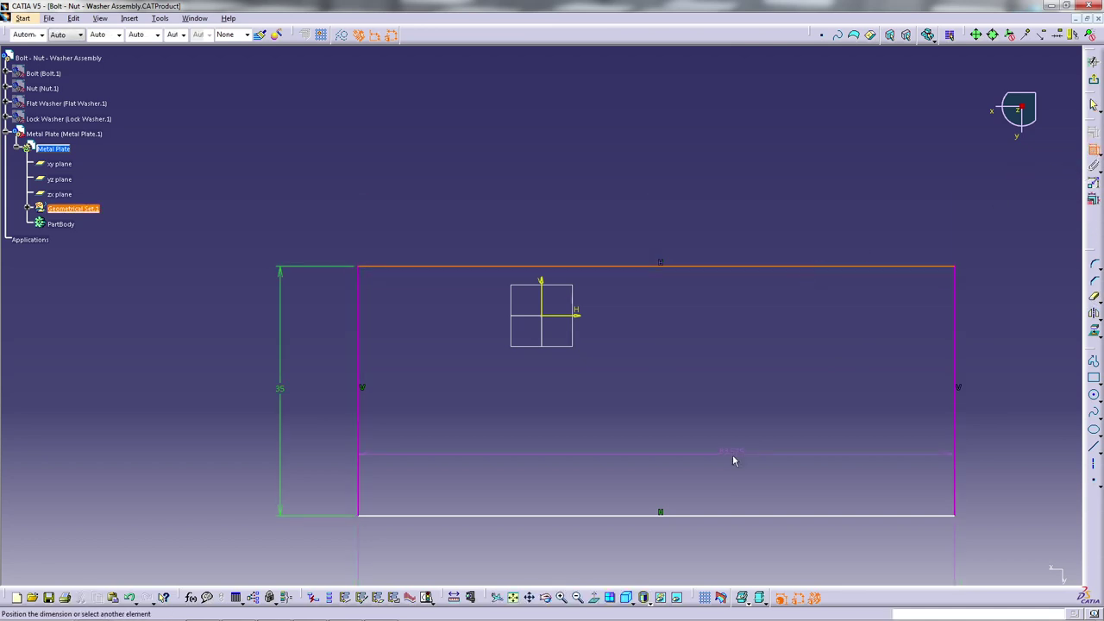
{"action": "left_click", "coordinate": [734, 516]}
{"action": "right_click", "coordinate": [752, 368]}
{"action": "left_click", "coordinate": [798, 493]}
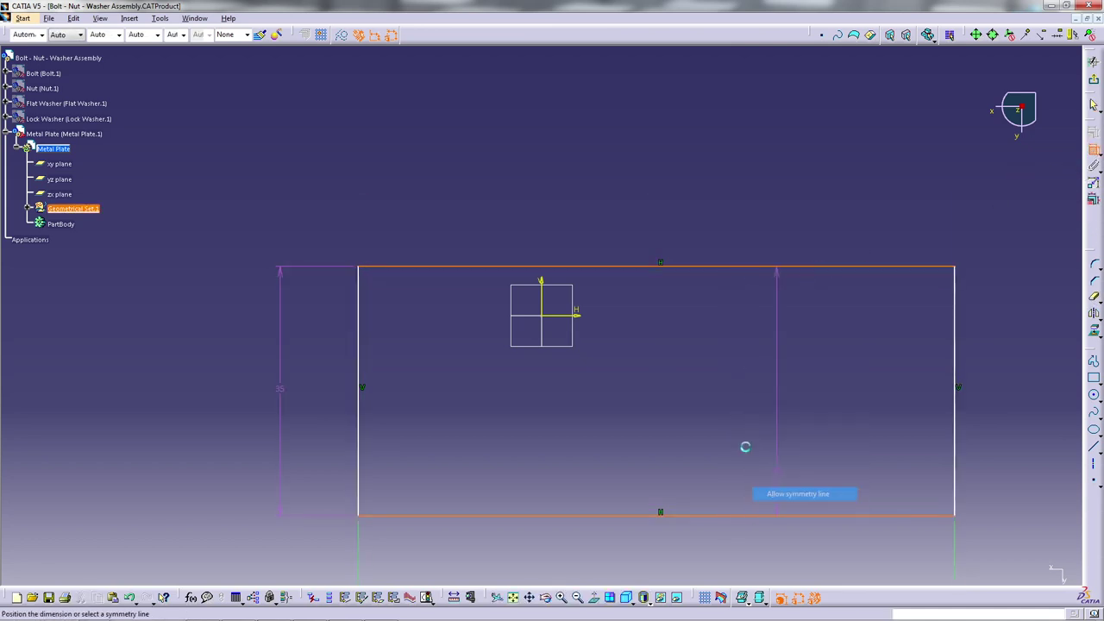
{"action": "left_click", "coordinate": [566, 315]}
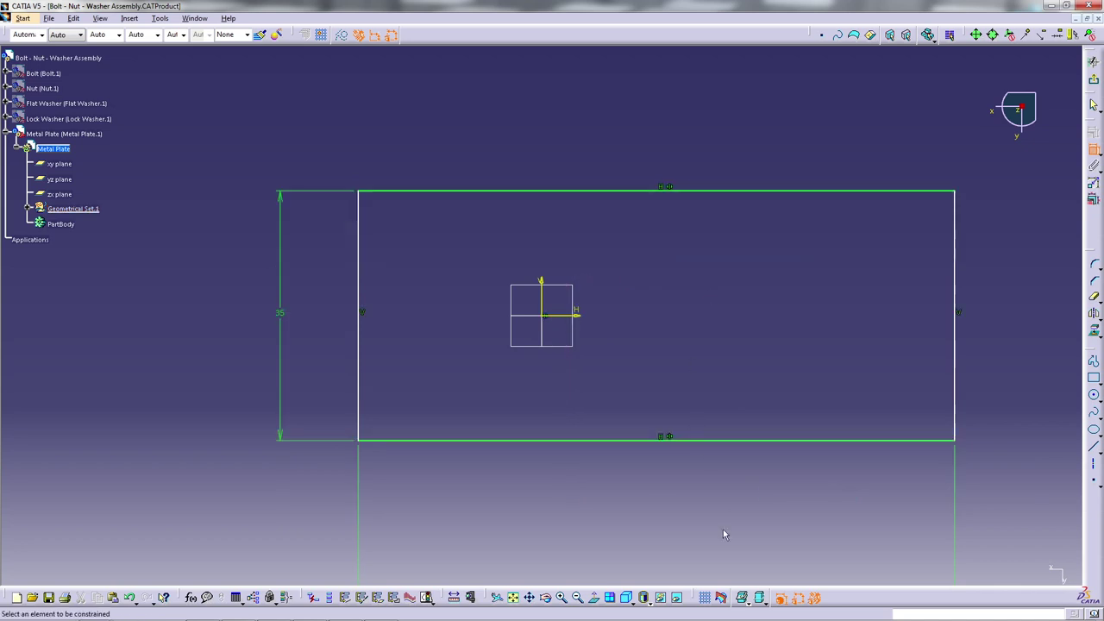
- Set the rectangle's length to 180 mm and shift the rectangle along the horizontal axis so most of it lies right of the origin
{"action": "scroll", "coordinate": [626, 532], "scroll_direction": "down", "scroll_amount": 3}
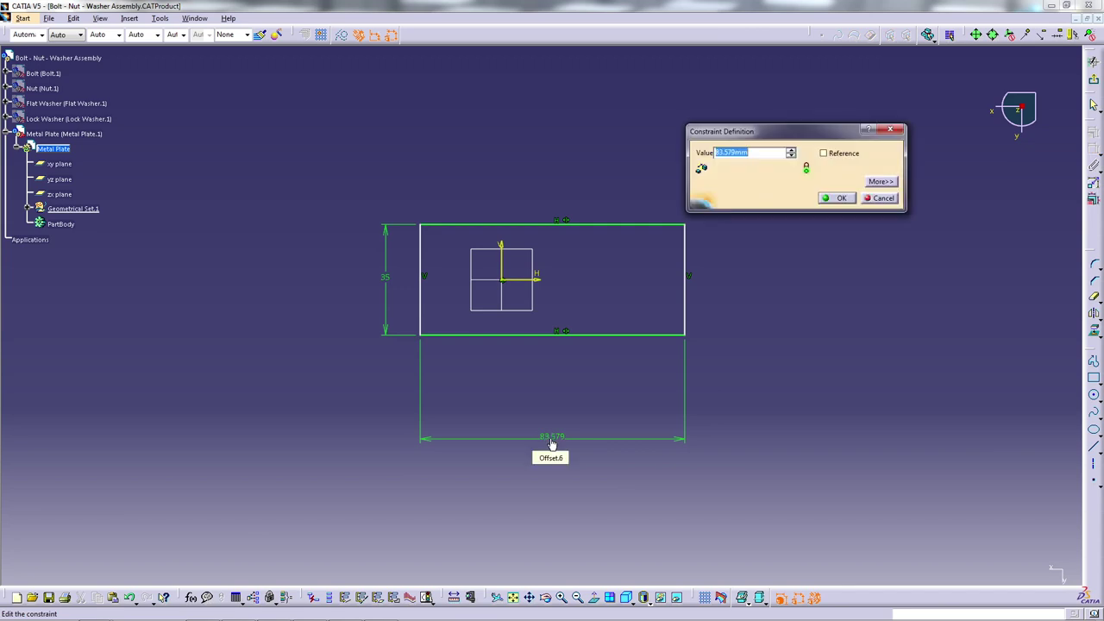
{"action": "key", "text": "Return"}
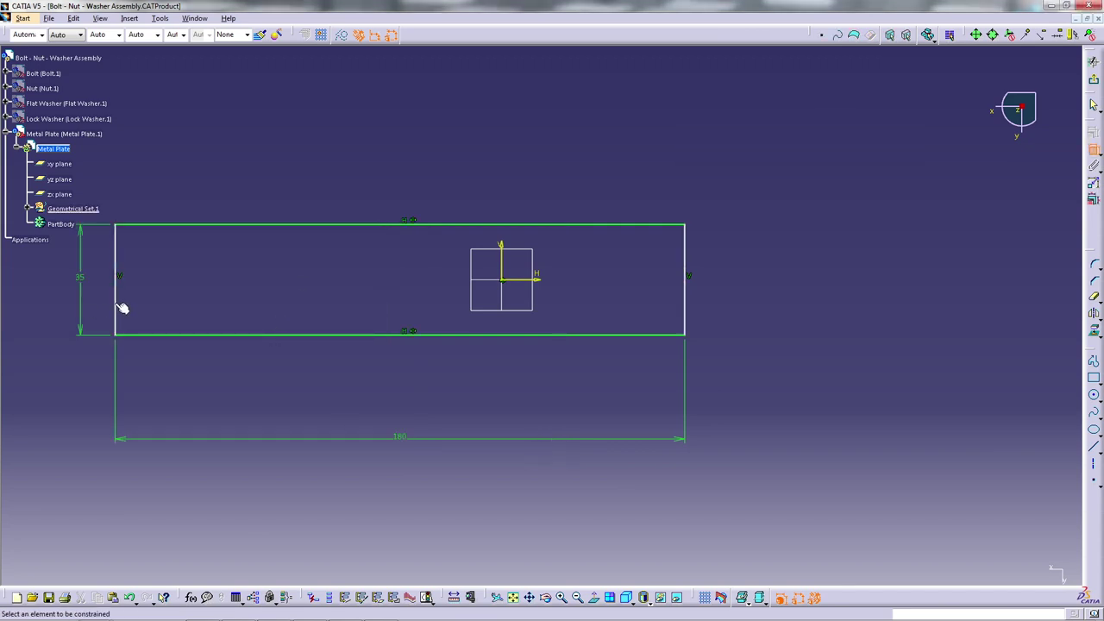
{"action": "left_click_drag", "start_coordinate": [121, 308], "coordinate": [298, 292]}
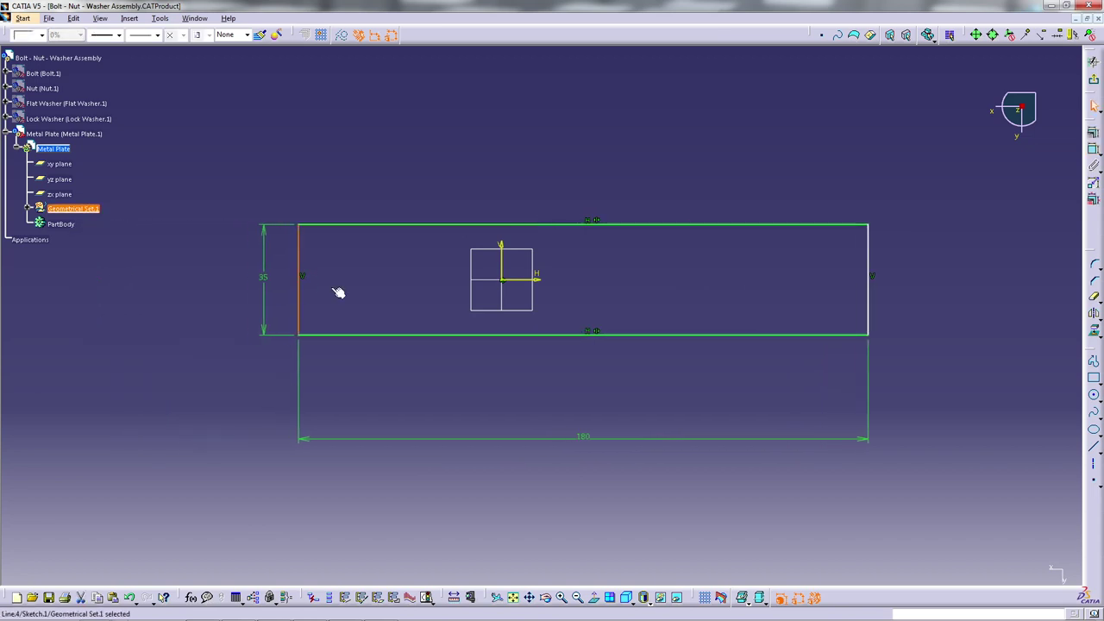
- Dimension the rectangle's left edge 75 mm from the sketch's vertical axis
{"action": "left_click", "coordinate": [1094, 151]}
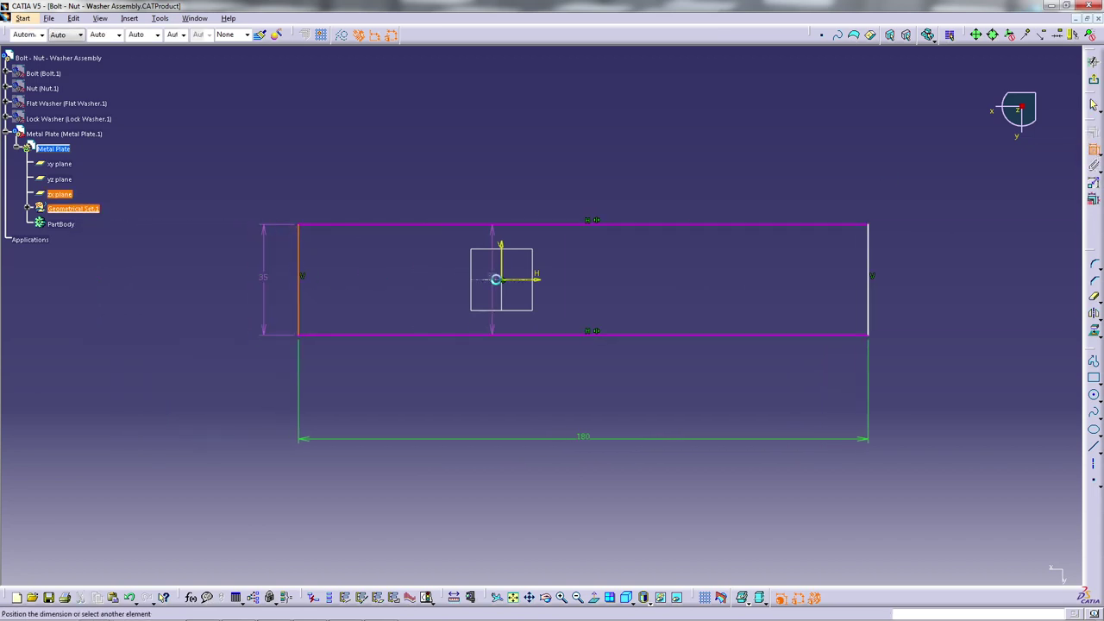
{"action": "key", "text": "Escape"}
{"action": "left_click", "coordinate": [1094, 151]}
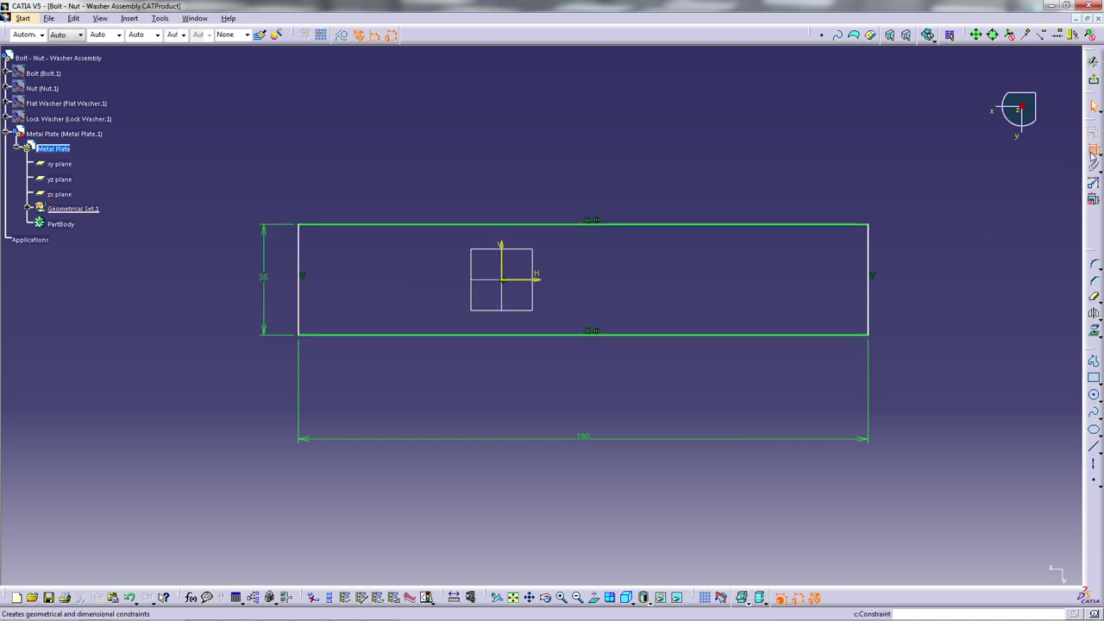
{"action": "left_click", "coordinate": [301, 293]}
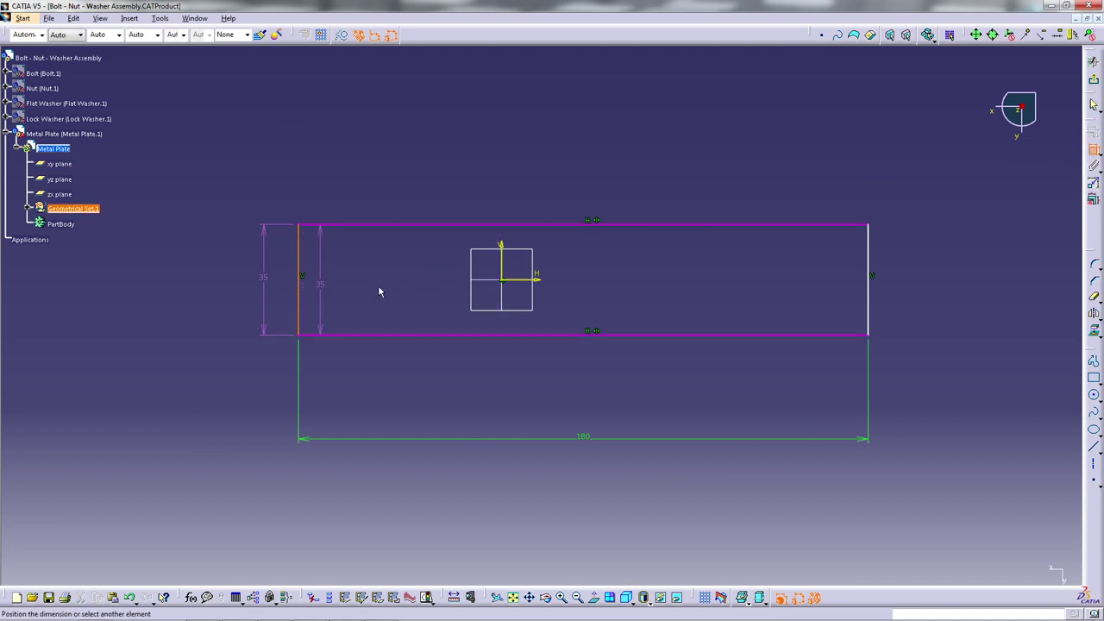
{"action": "left_click", "coordinate": [502, 266]}
{"action": "left_click", "coordinate": [412, 202]}
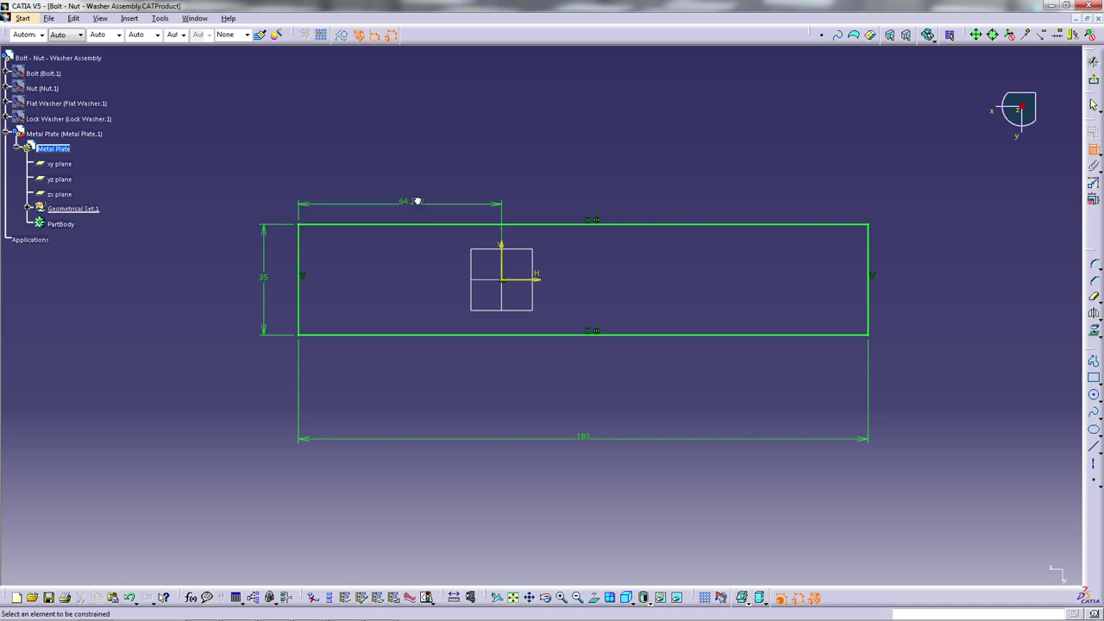
{"action": "double_click", "coordinate": [418, 202]}
{"action": "type", "text": "75"}
{"action": "key", "text": "Return"}
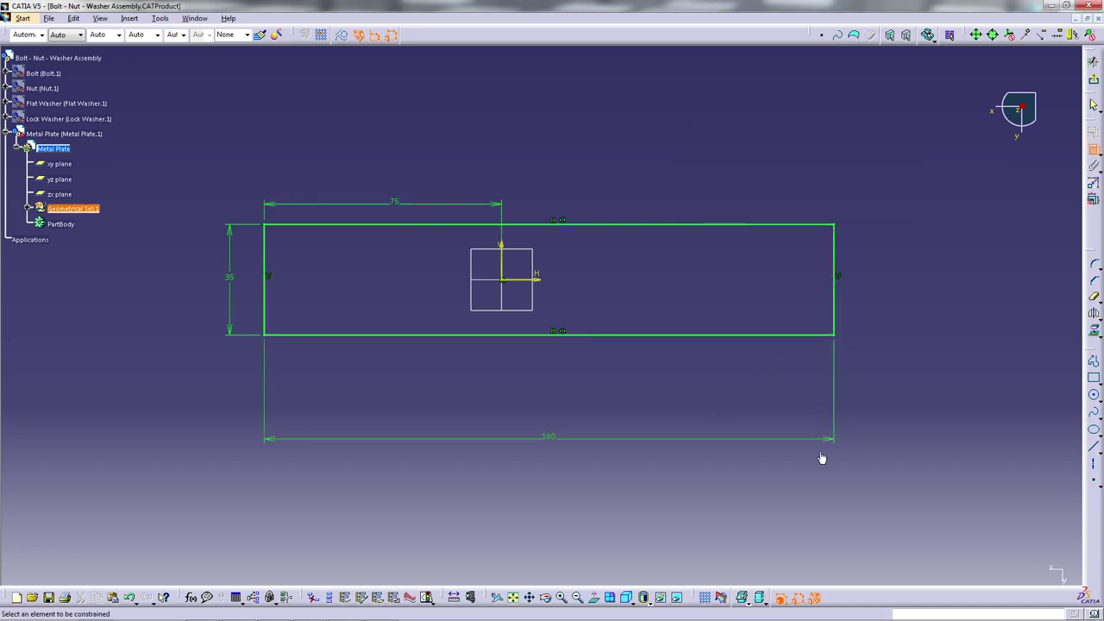
- Set the rectangle's length to 220 mm
{"action": "double_click", "coordinate": [558, 438]}
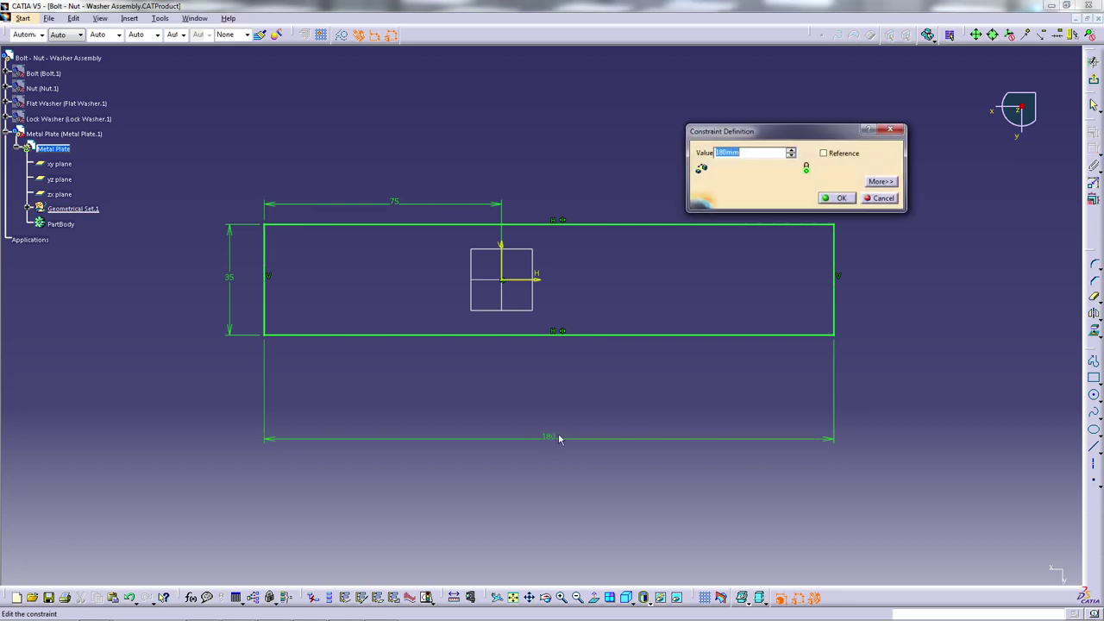
{"action": "type", "text": "220"}
{"action": "key", "text": "Return"}
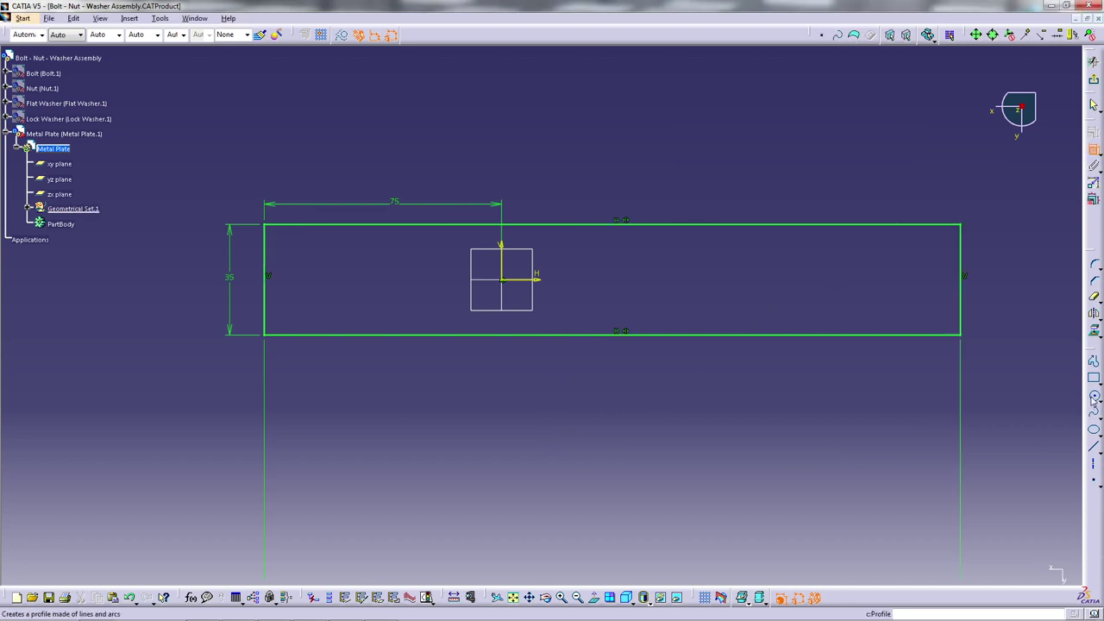
- Sketch a circle centred on the horizontal axis near the rectangle's left end and set its radius to 8.25 mm
{"action": "left_click", "coordinate": [1094, 395]}
{"action": "left_click", "coordinate": [324, 278]}
{"action": "left_click", "coordinate": [344, 278]}
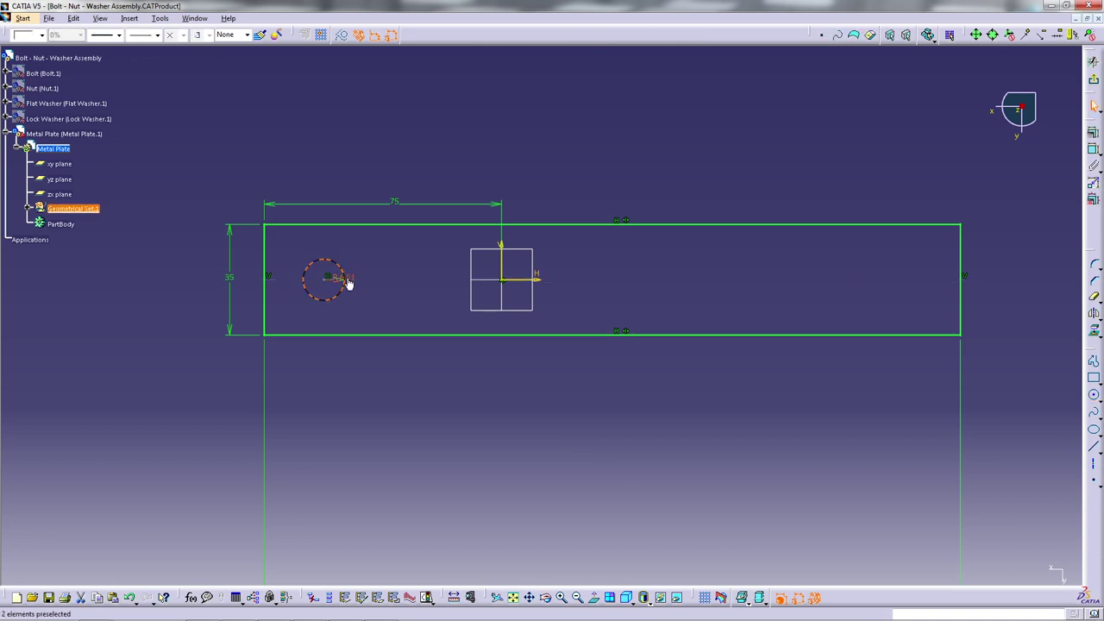
{"action": "double_click", "coordinate": [382, 289]}
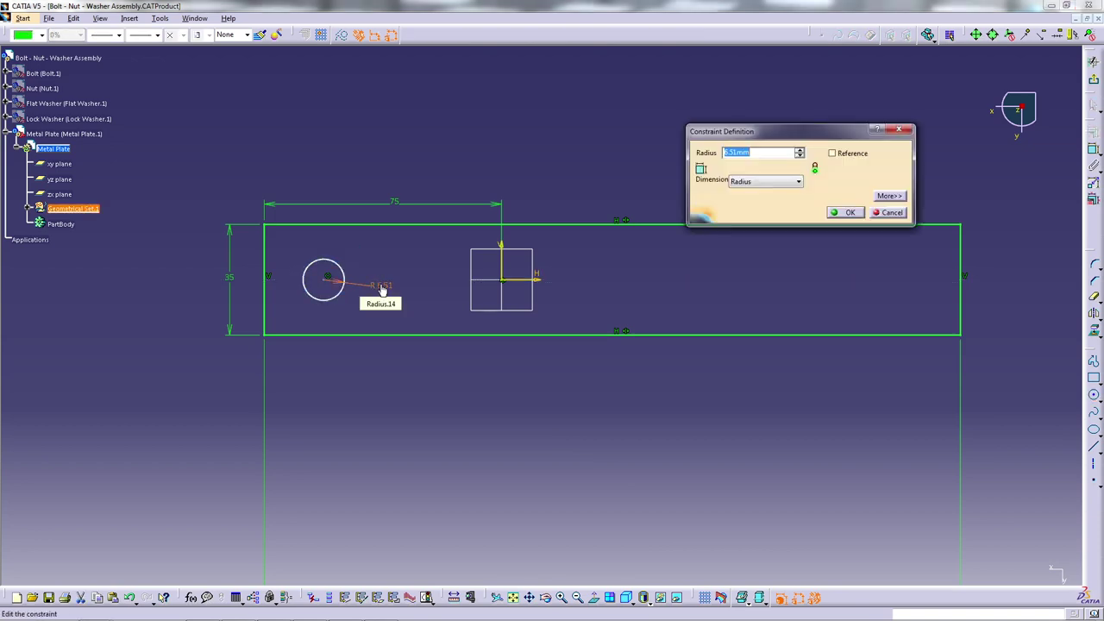
{"action": "type", "text": "8.25"}
{"action": "key", "text": "Return"}
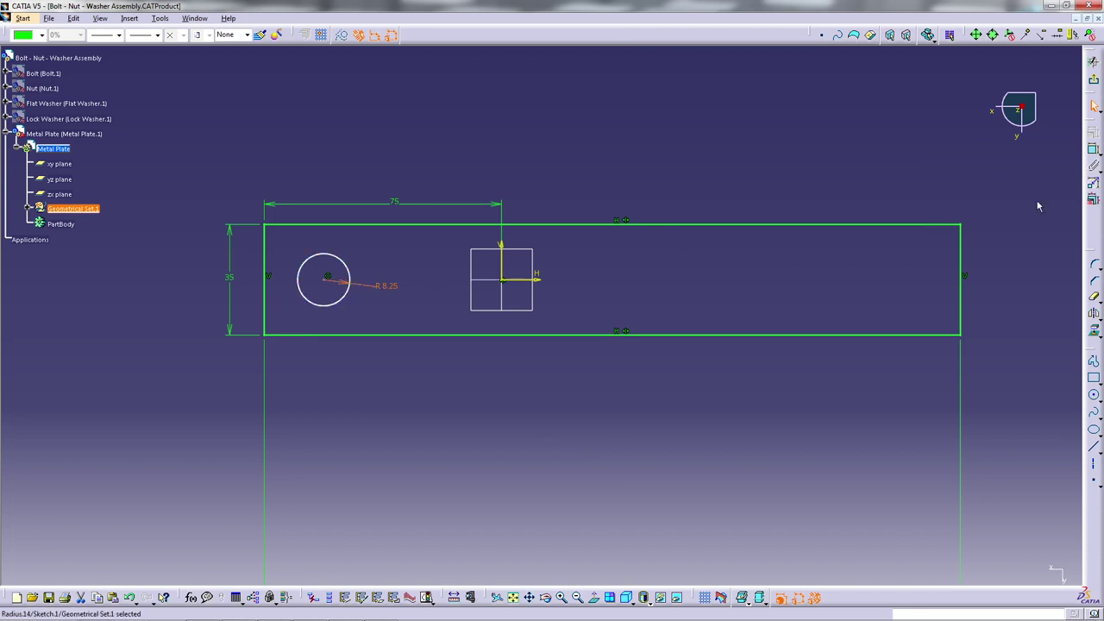
- Dimension the circle's centre 50 mm from the vertical axis and mirror the circle about that axis
{"action": "left_click", "coordinate": [1092, 153]}
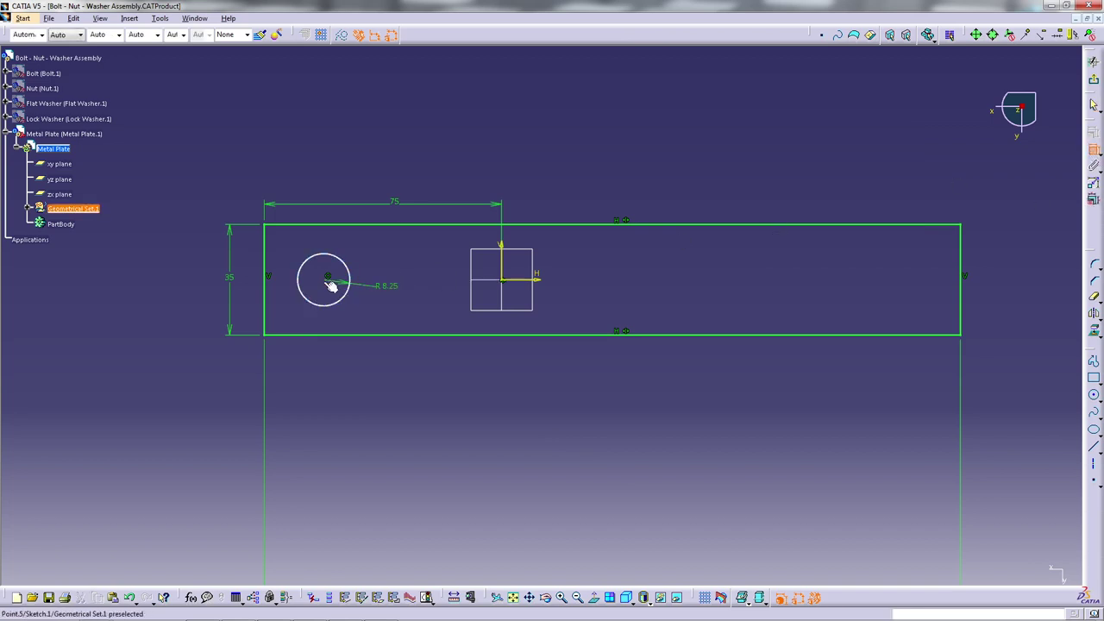
{"action": "left_click", "coordinate": [503, 271]}
{"action": "left_click", "coordinate": [343, 294]}
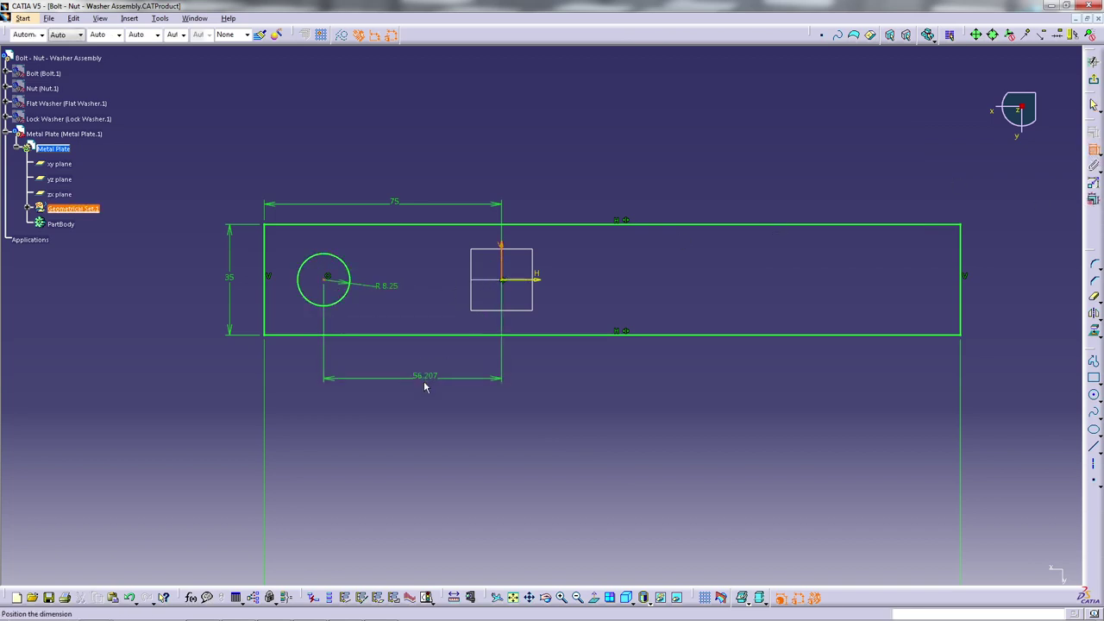
{"action": "left_click", "coordinate": [423, 377]}
{"action": "double_click", "coordinate": [423, 377]}
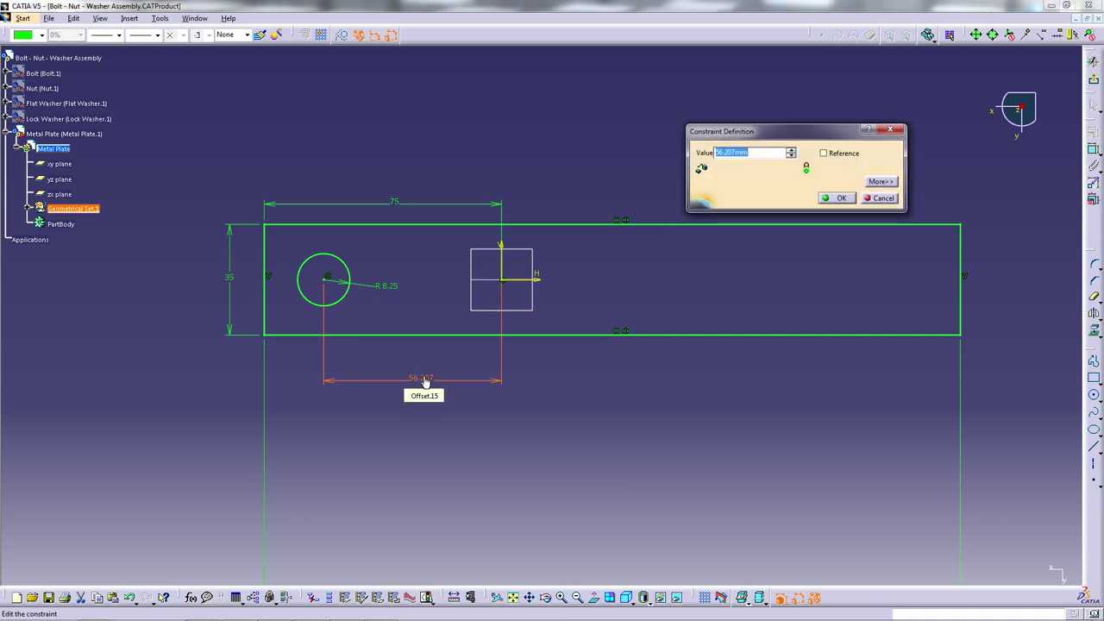
{"action": "key", "text": "Return"}
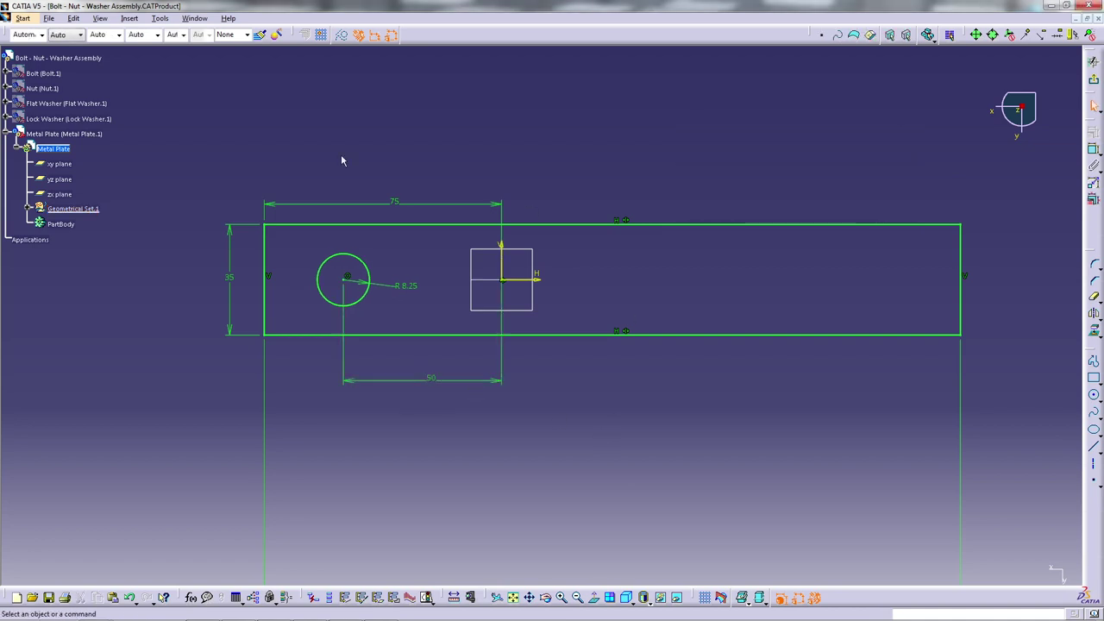
{"action": "left_click", "coordinate": [364, 292]}
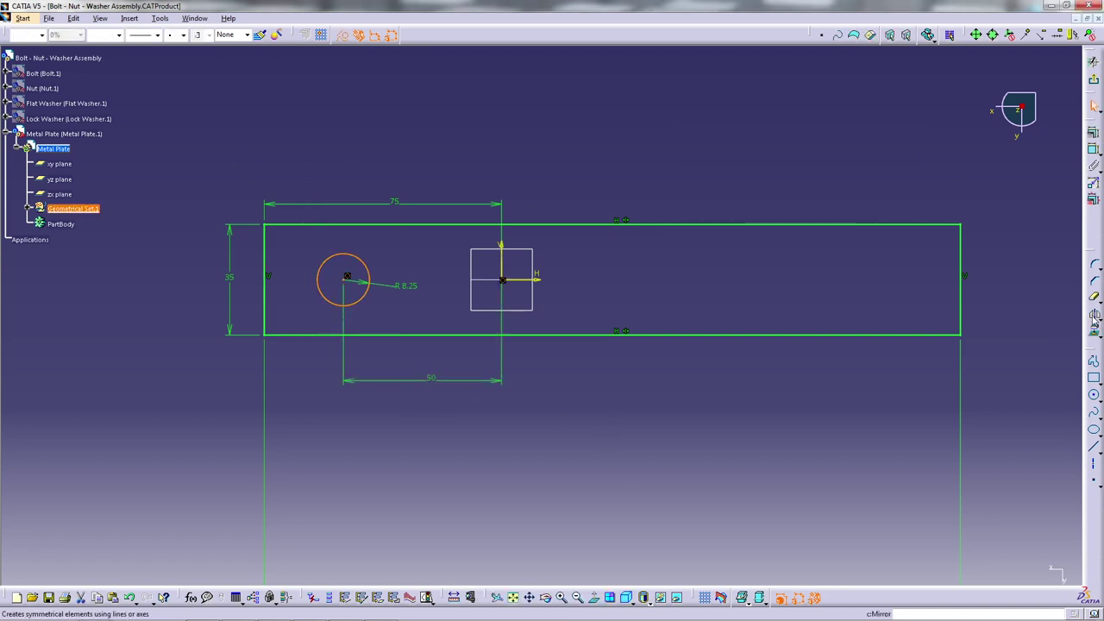
{"action": "left_click", "coordinate": [507, 268]}
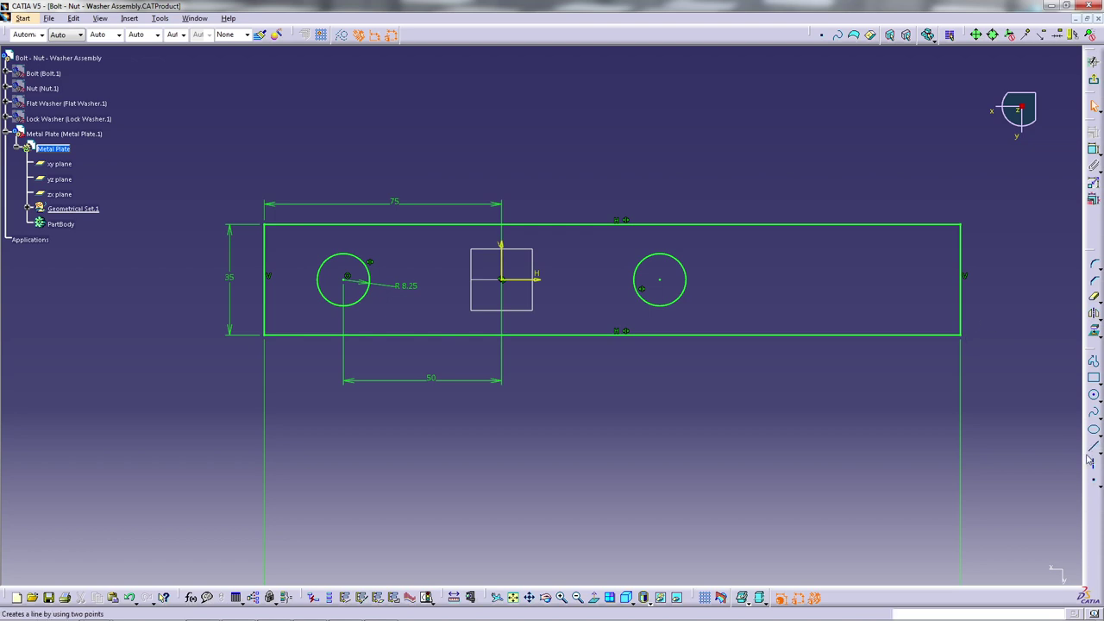
- Draw an S-shaped four-point spline from the top edge to the bottom edge near the rectangle's right end
{"action": "left_click", "coordinate": [1095, 413]}
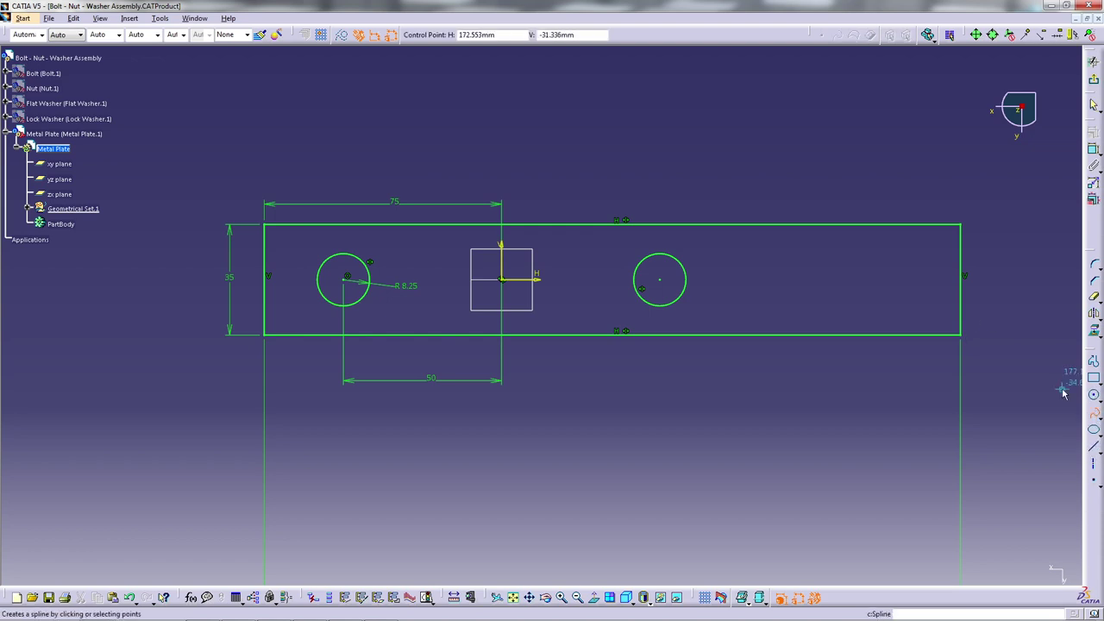
{"action": "left_click", "coordinate": [935, 225]}
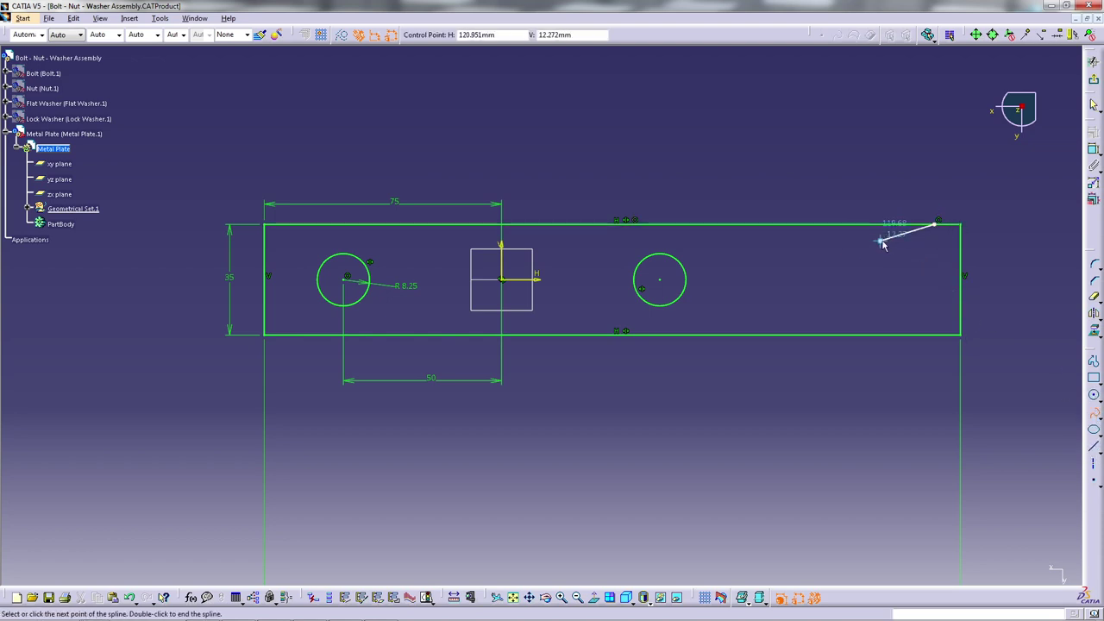
{"action": "left_click", "coordinate": [923, 263]}
{"action": "left_click", "coordinate": [944, 298]}
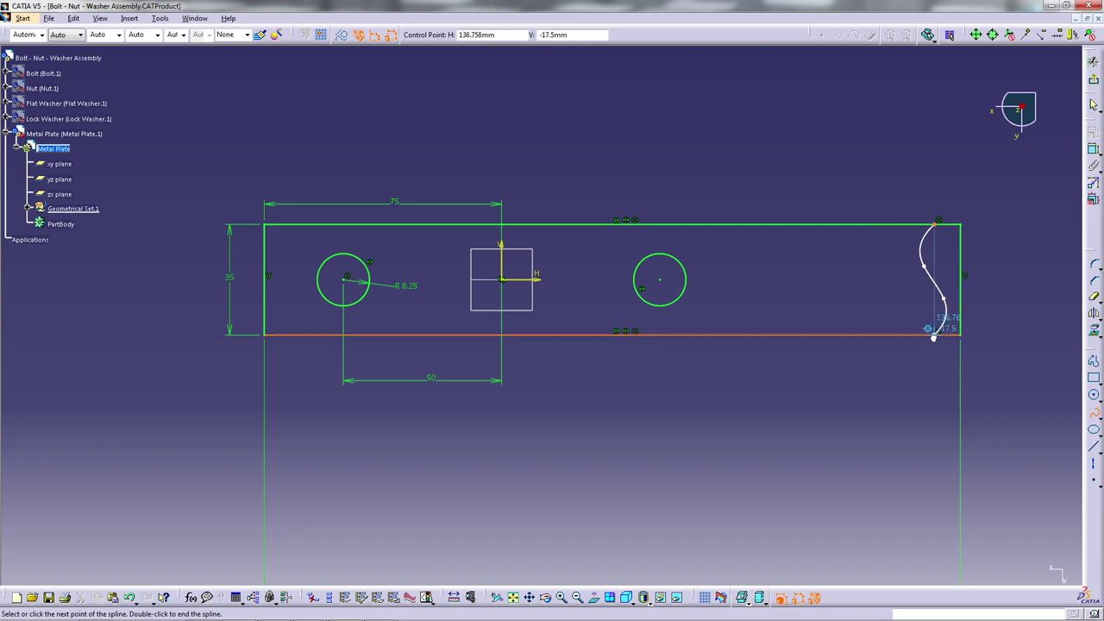
{"action": "double_click", "coordinate": [936, 335]}
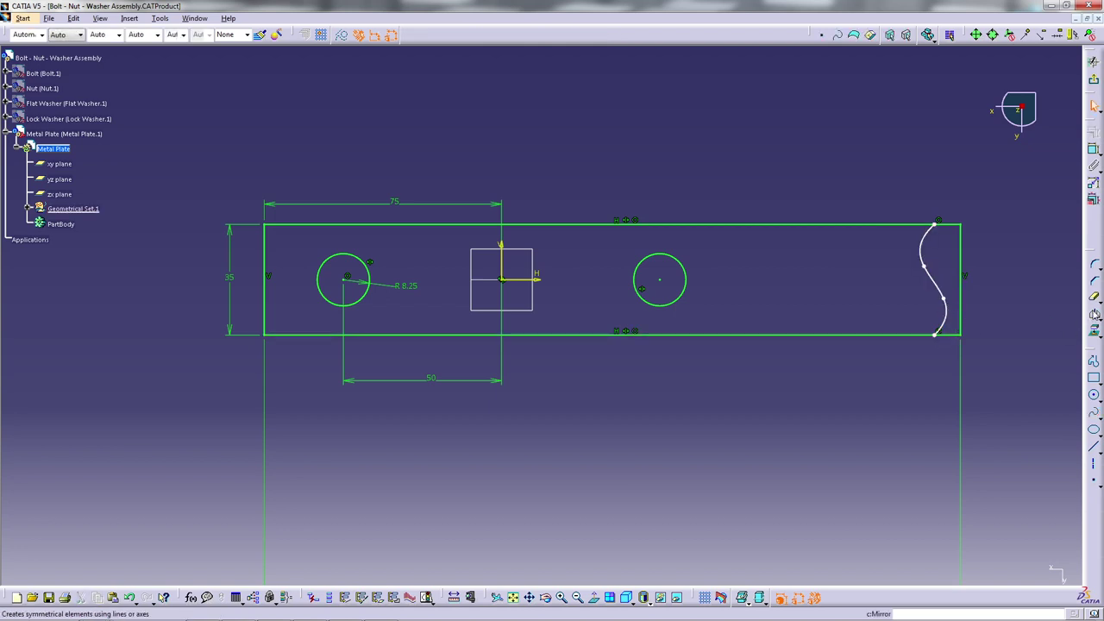
- Trim away the rectangle's outline beyond the spline at the right end and exit the sketch
{"action": "left_click", "coordinate": [1094, 297]}
{"action": "left_click", "coordinate": [958, 250]}
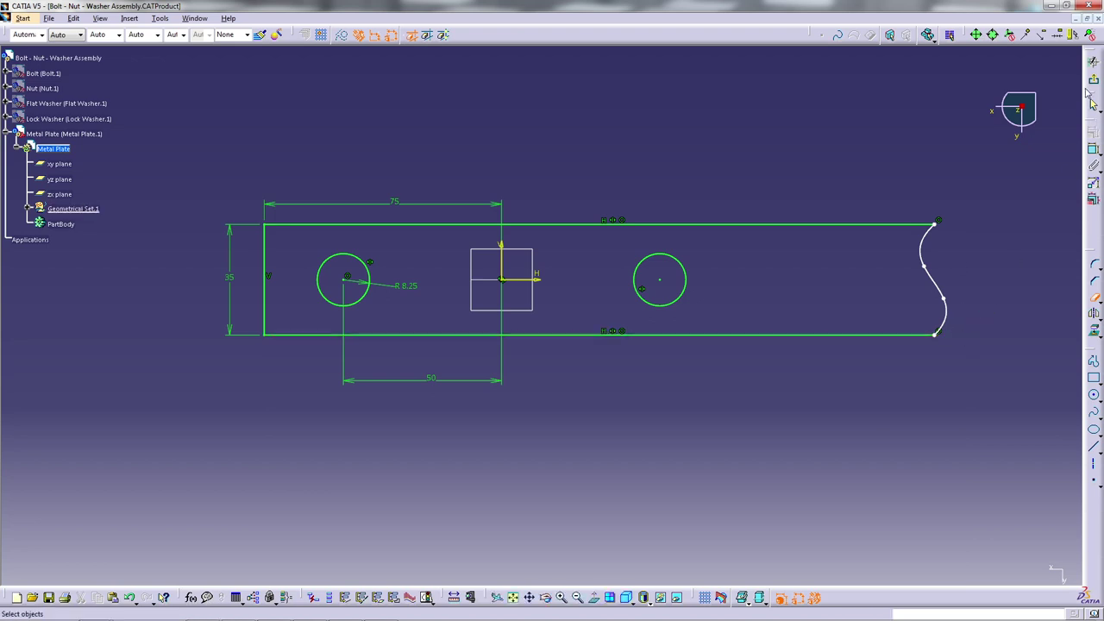
{"action": "left_click", "coordinate": [1093, 62]}
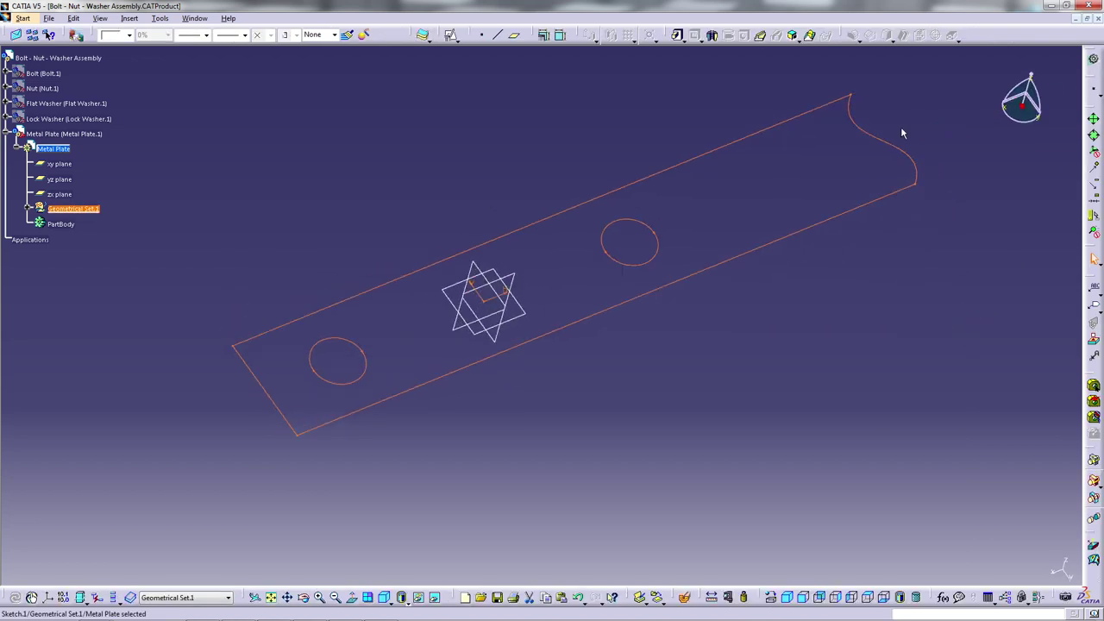
- Pad the finished plate sketch upward into a solid with two through holes
{"action": "left_click", "coordinate": [679, 37]}
{"action": "left_click", "coordinate": [654, 343]}
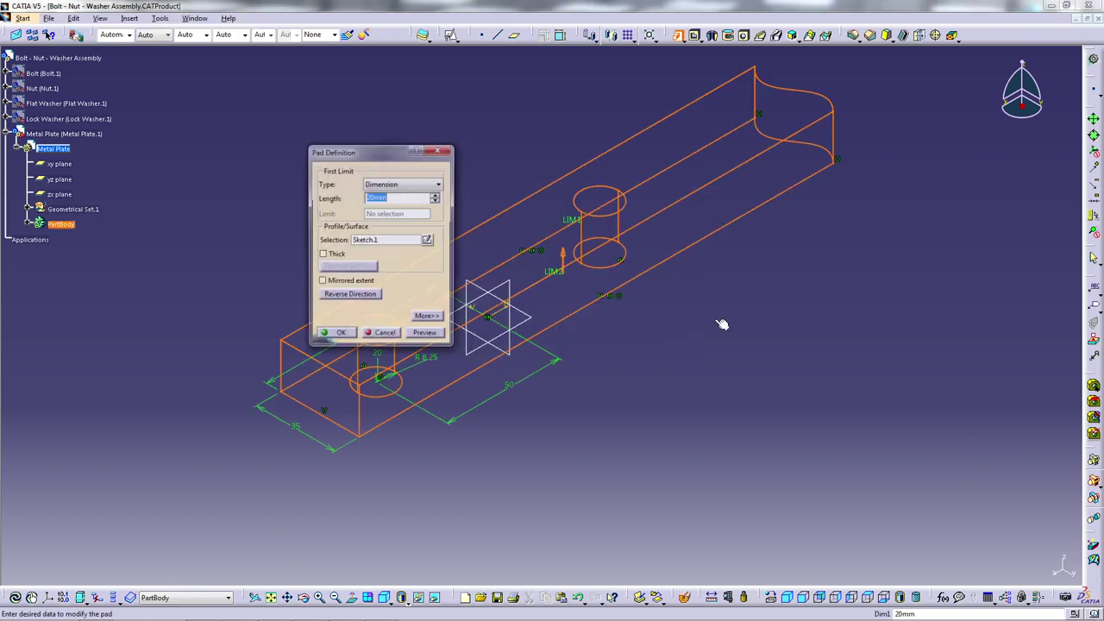
{"action": "left_click", "coordinate": [335, 335]}
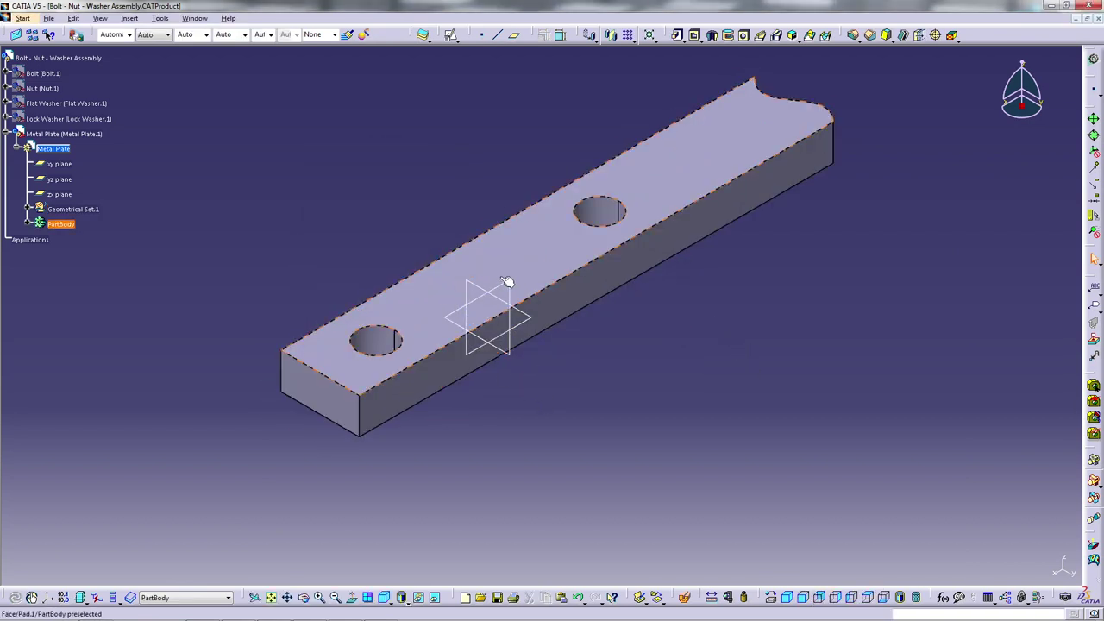
- Save the part as Metal Plate.CATPart in the Bolt - Nut - Washers folder, accepting the link update
{"action": "left_click", "coordinate": [336, 597]}
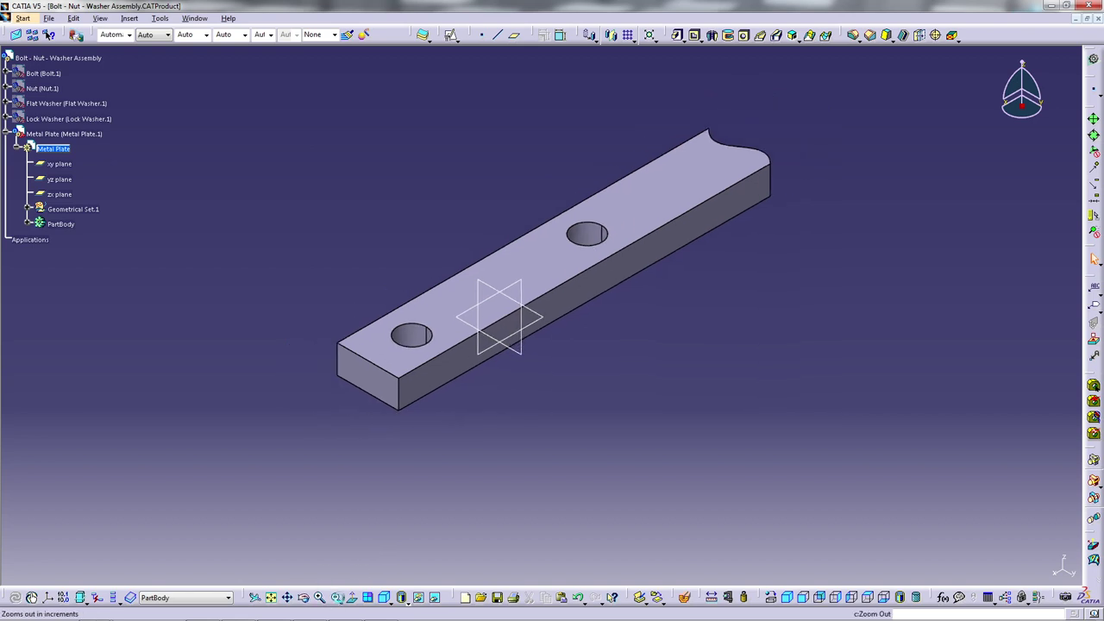
{"action": "left_click", "coordinate": [497, 596]}
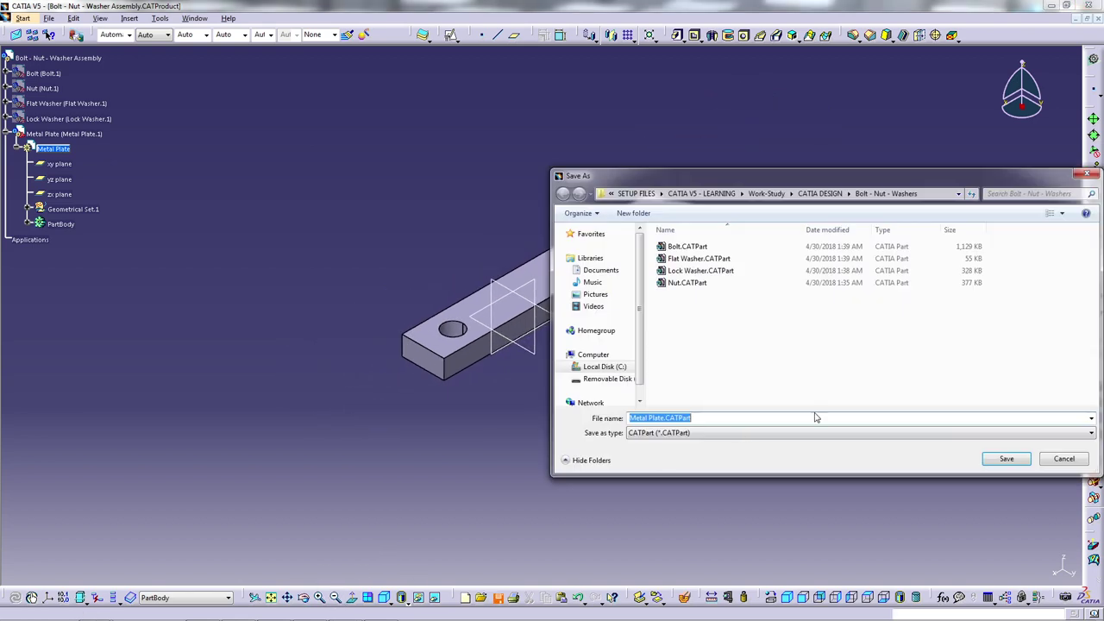
{"action": "left_click", "coordinate": [1007, 459]}
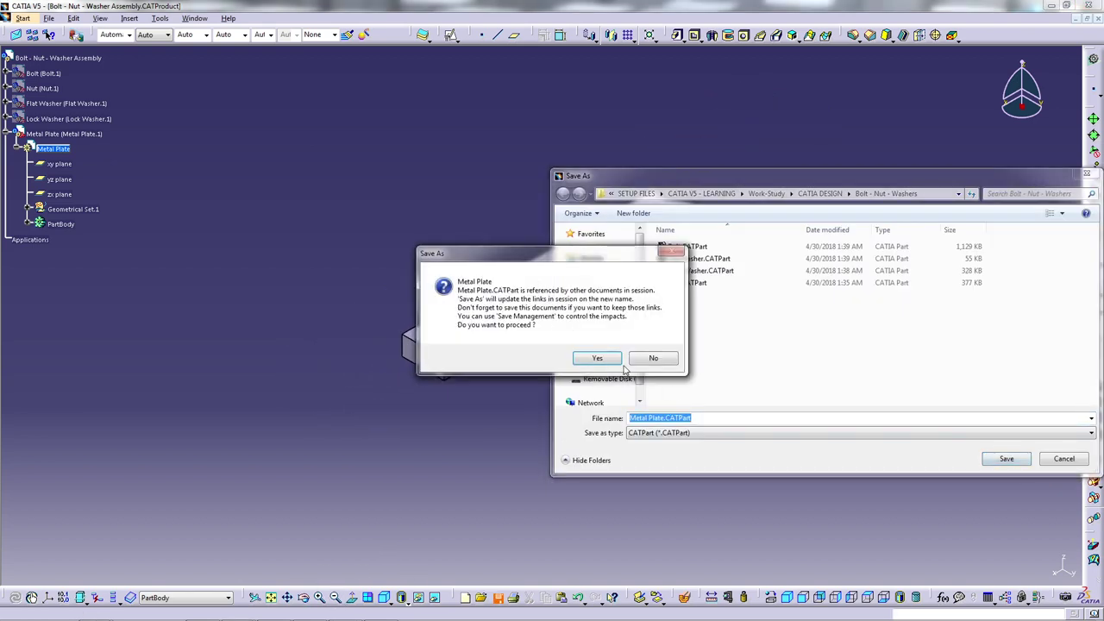
{"action": "left_click", "coordinate": [604, 359]}
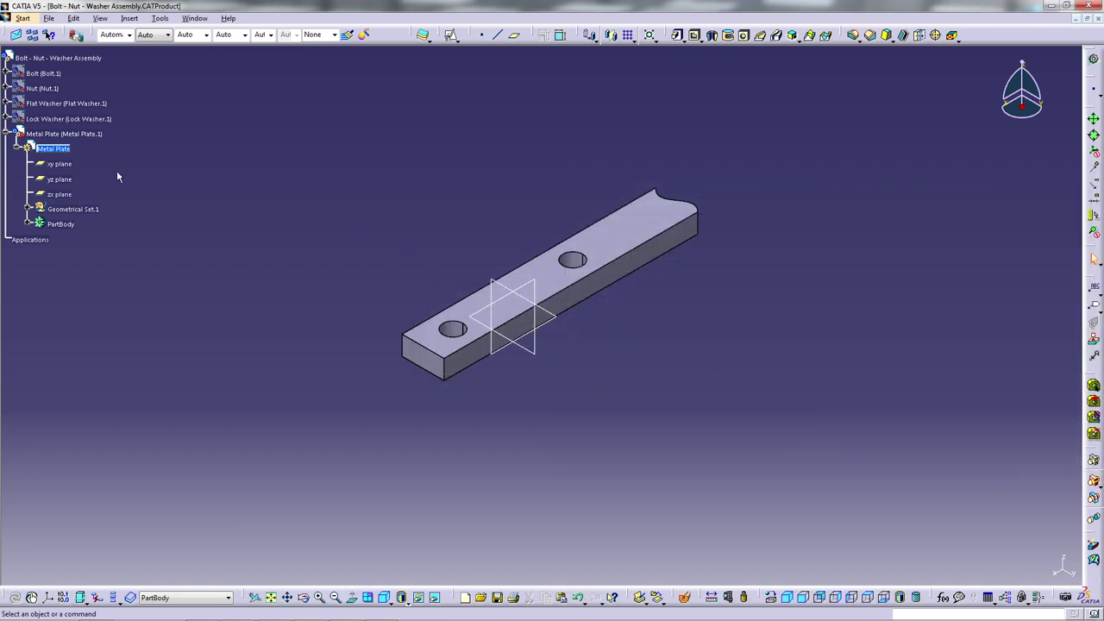
- Collapse the Metal Plate part's tree branch and activate the top-level Bolt - Nut - Washer Assembly for assembly work
{"action": "left_click", "coordinate": [25, 146]}
{"action": "left_click", "coordinate": [65, 134]}
{"action": "right_click", "coordinate": [67, 134]}
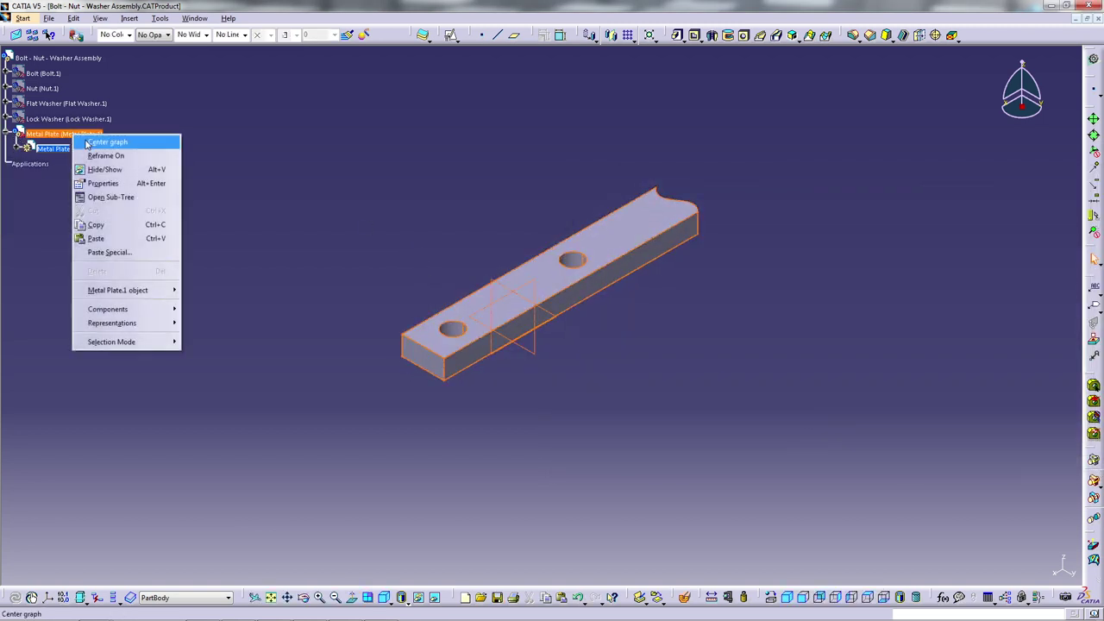
{"action": "left_click", "coordinate": [92, 95]}
{"action": "double_click", "coordinate": [57, 57]}
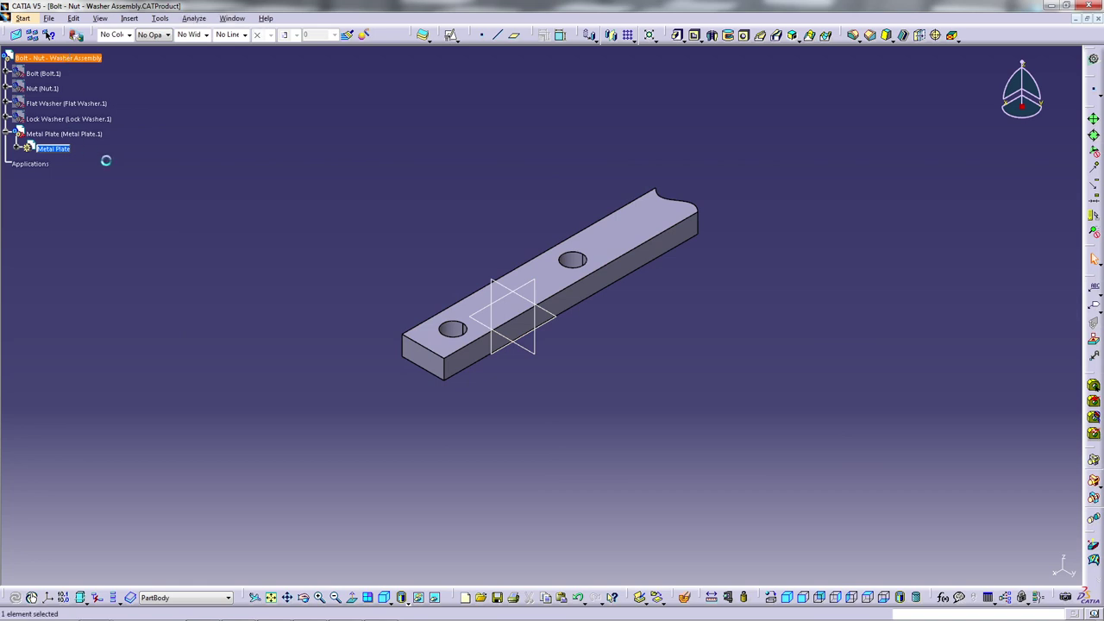
- Copy the Metal Plate component and paste a second instance into the Bolt - Nut - Washer Assembly
{"action": "right_click", "coordinate": [78, 135]}
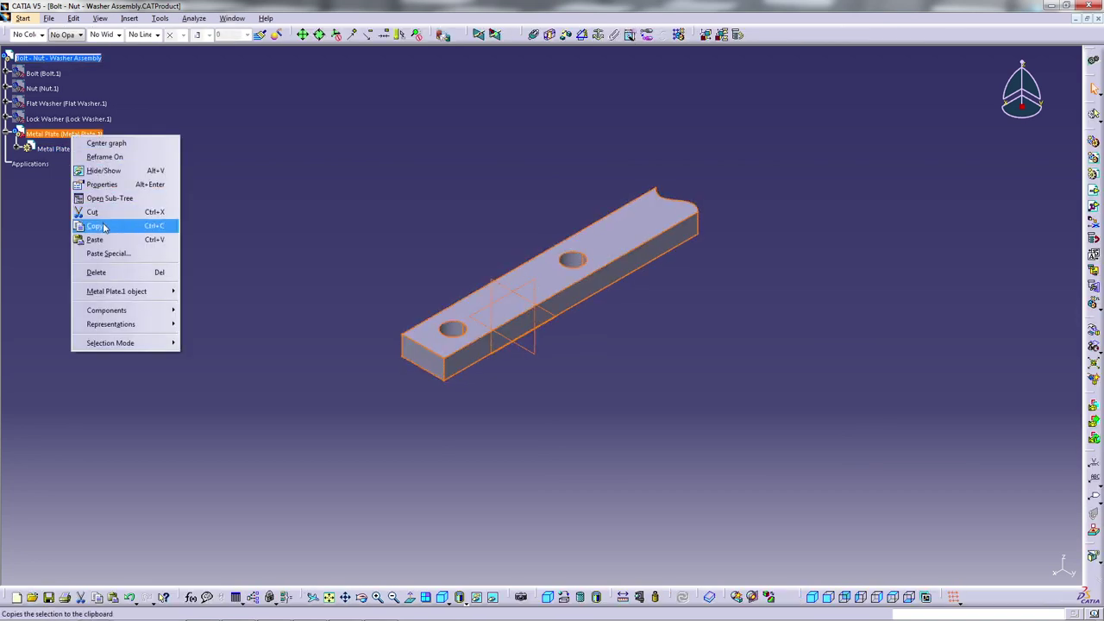
{"action": "left_click", "coordinate": [95, 223]}
{"action": "right_click", "coordinate": [74, 60]}
{"action": "left_click", "coordinate": [216, 161]}
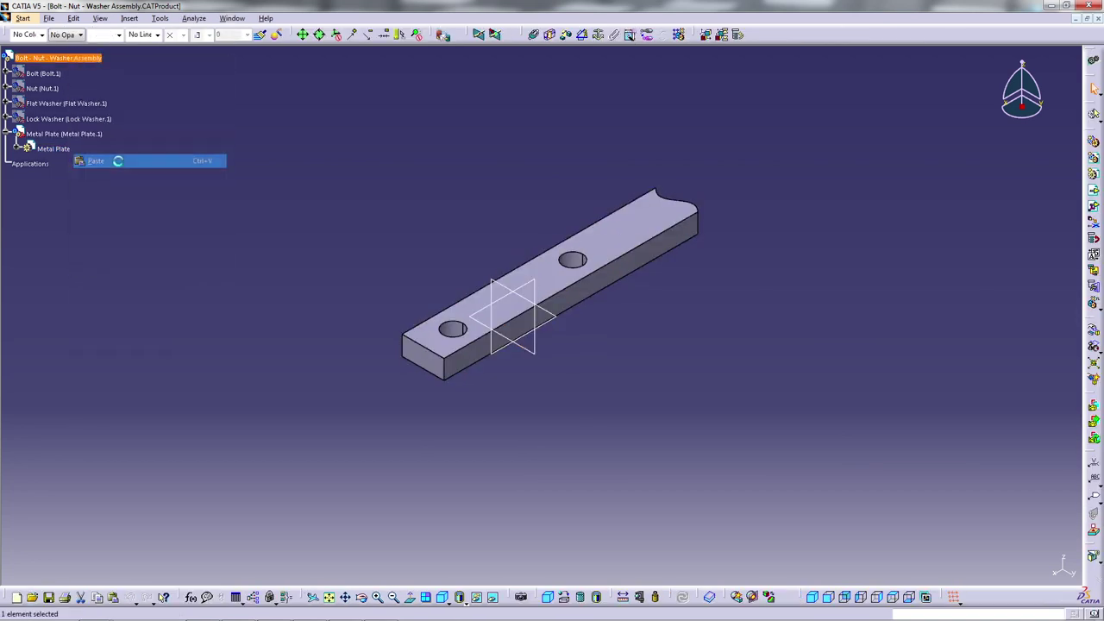